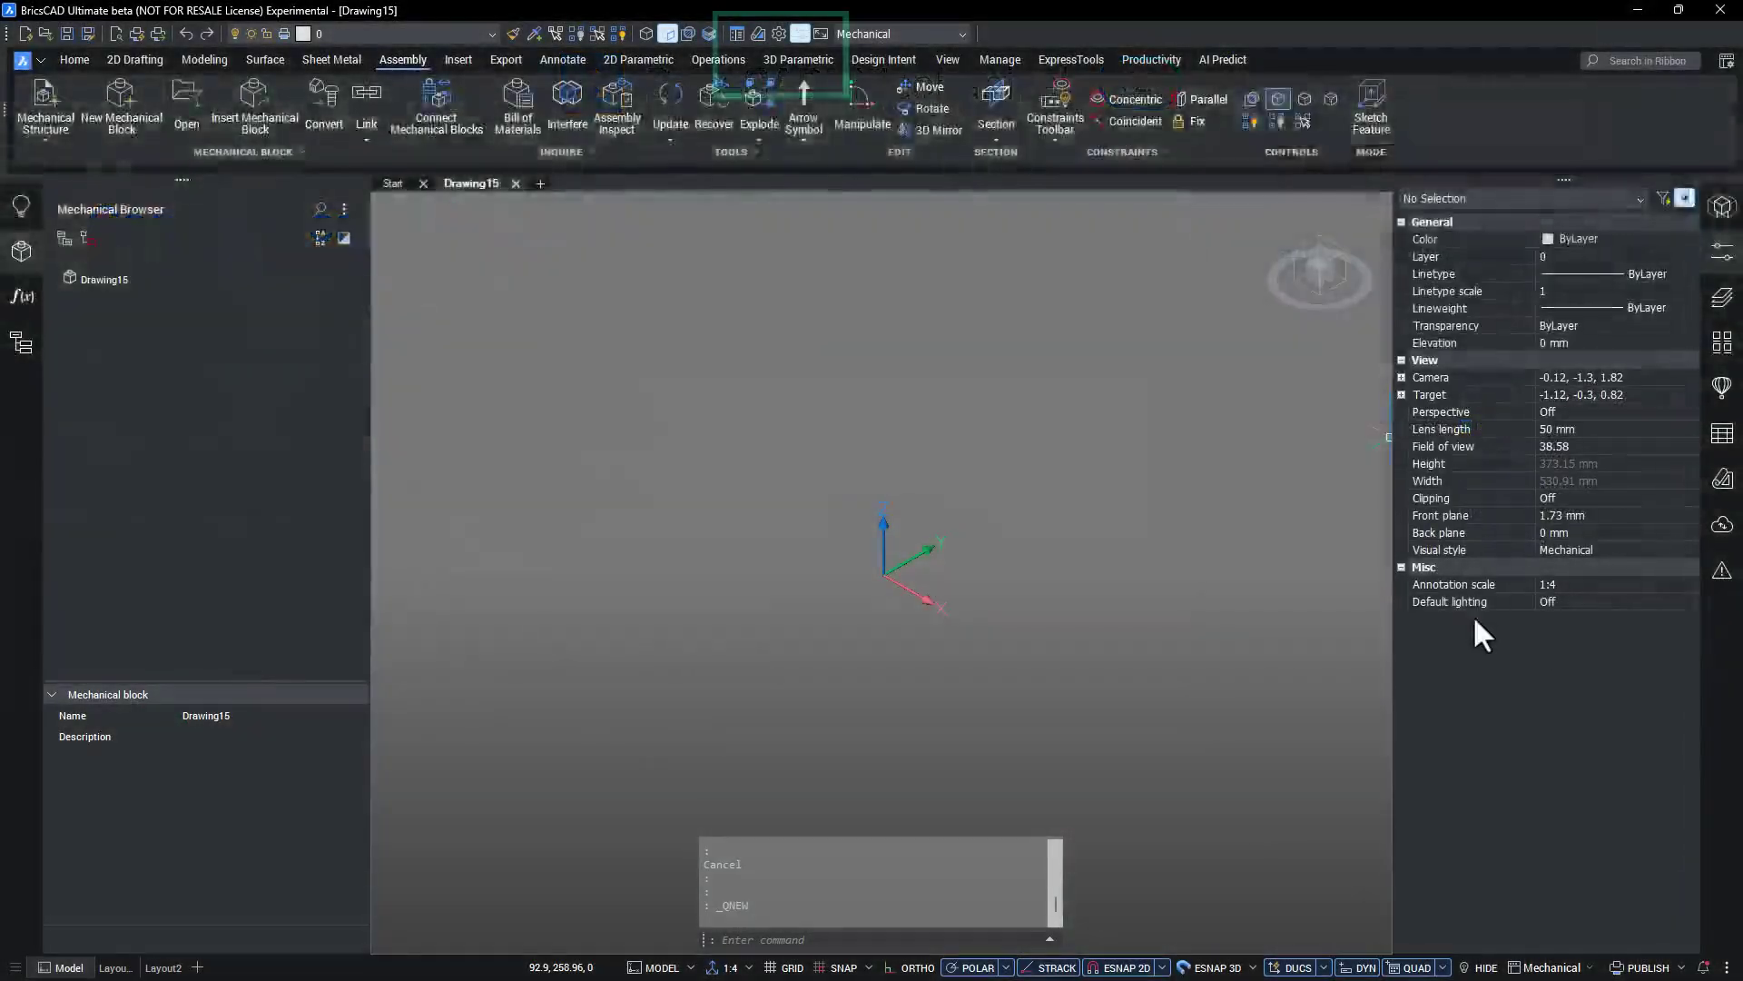
# Step: In the COMMUNICATOR settings, enable background import and export and set Product structure to As mechanical blocks
pyautogui.click(779, 35)
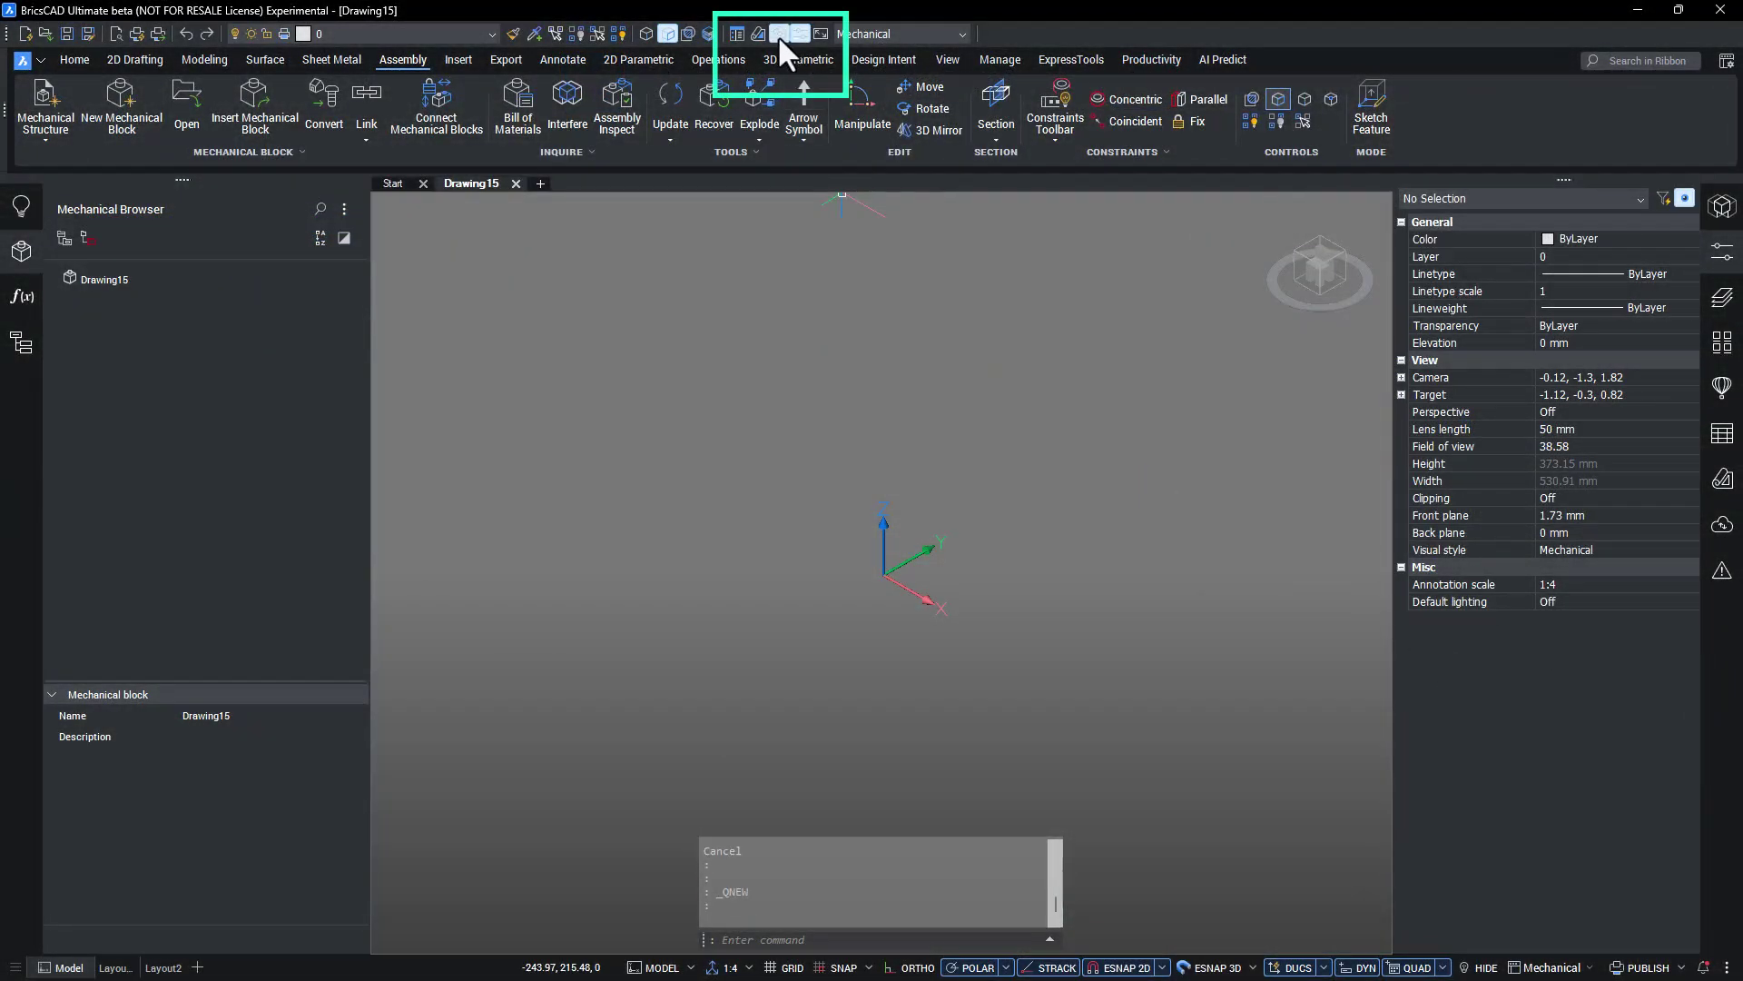
pyautogui.write('cOMMUNICATOR')
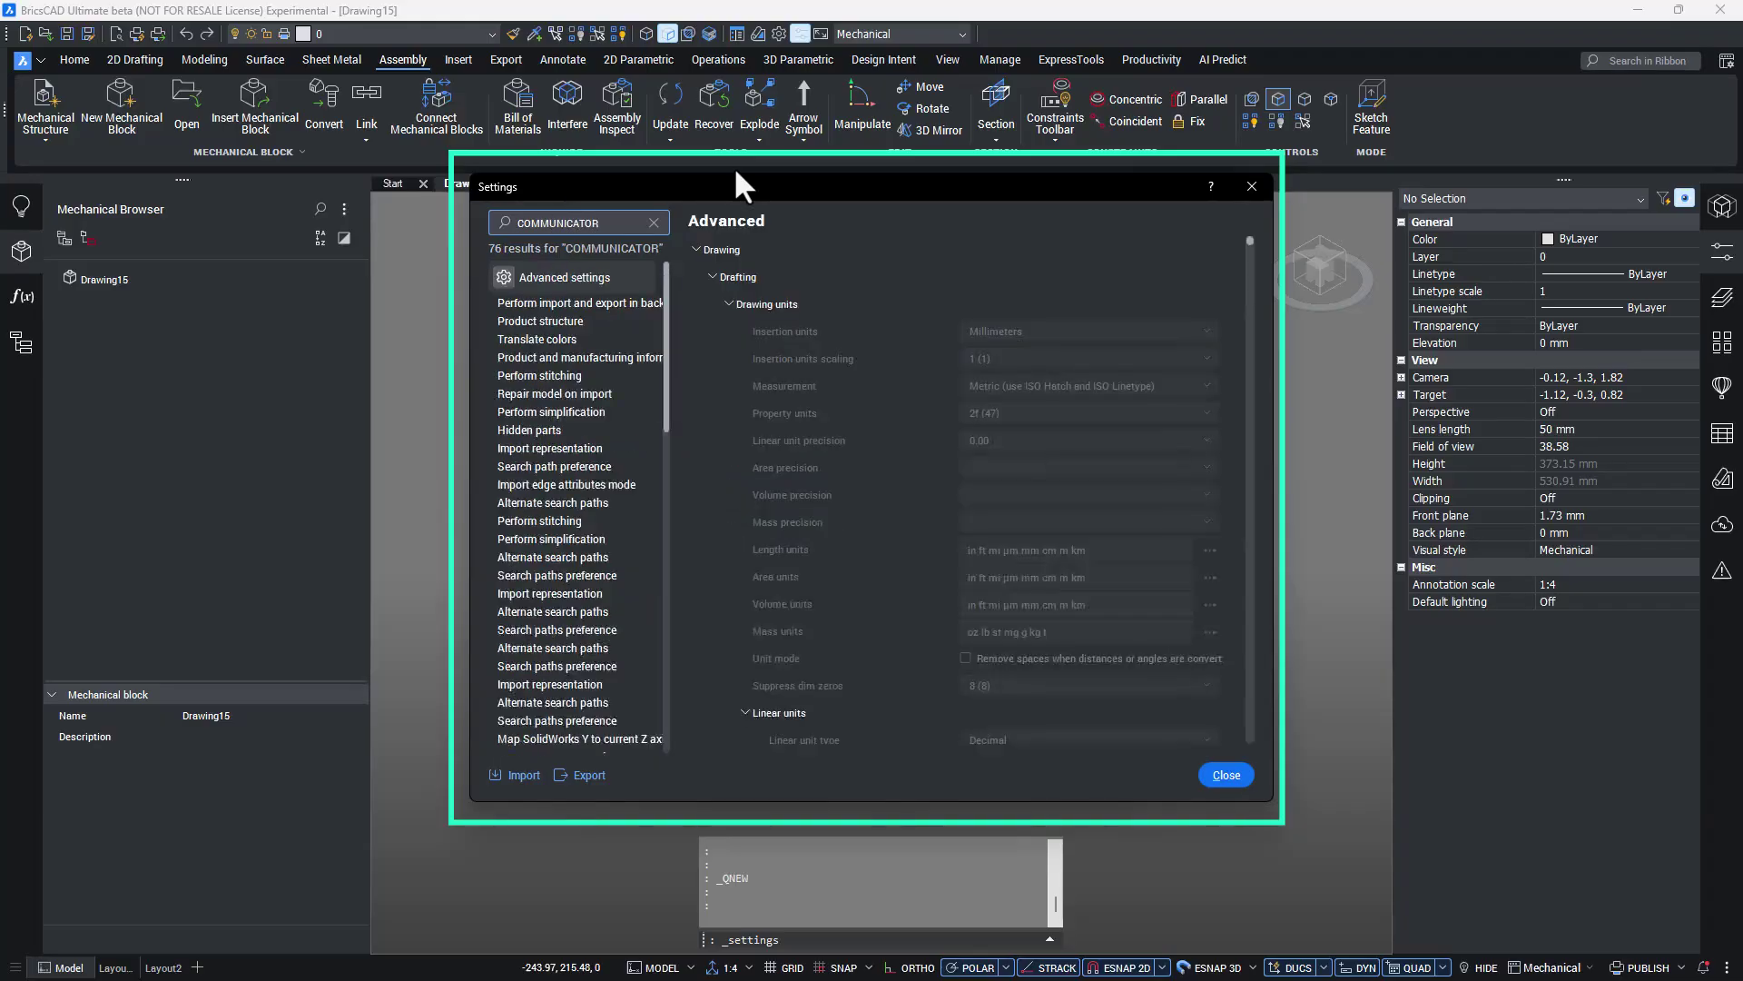
pyautogui.click(610, 302)
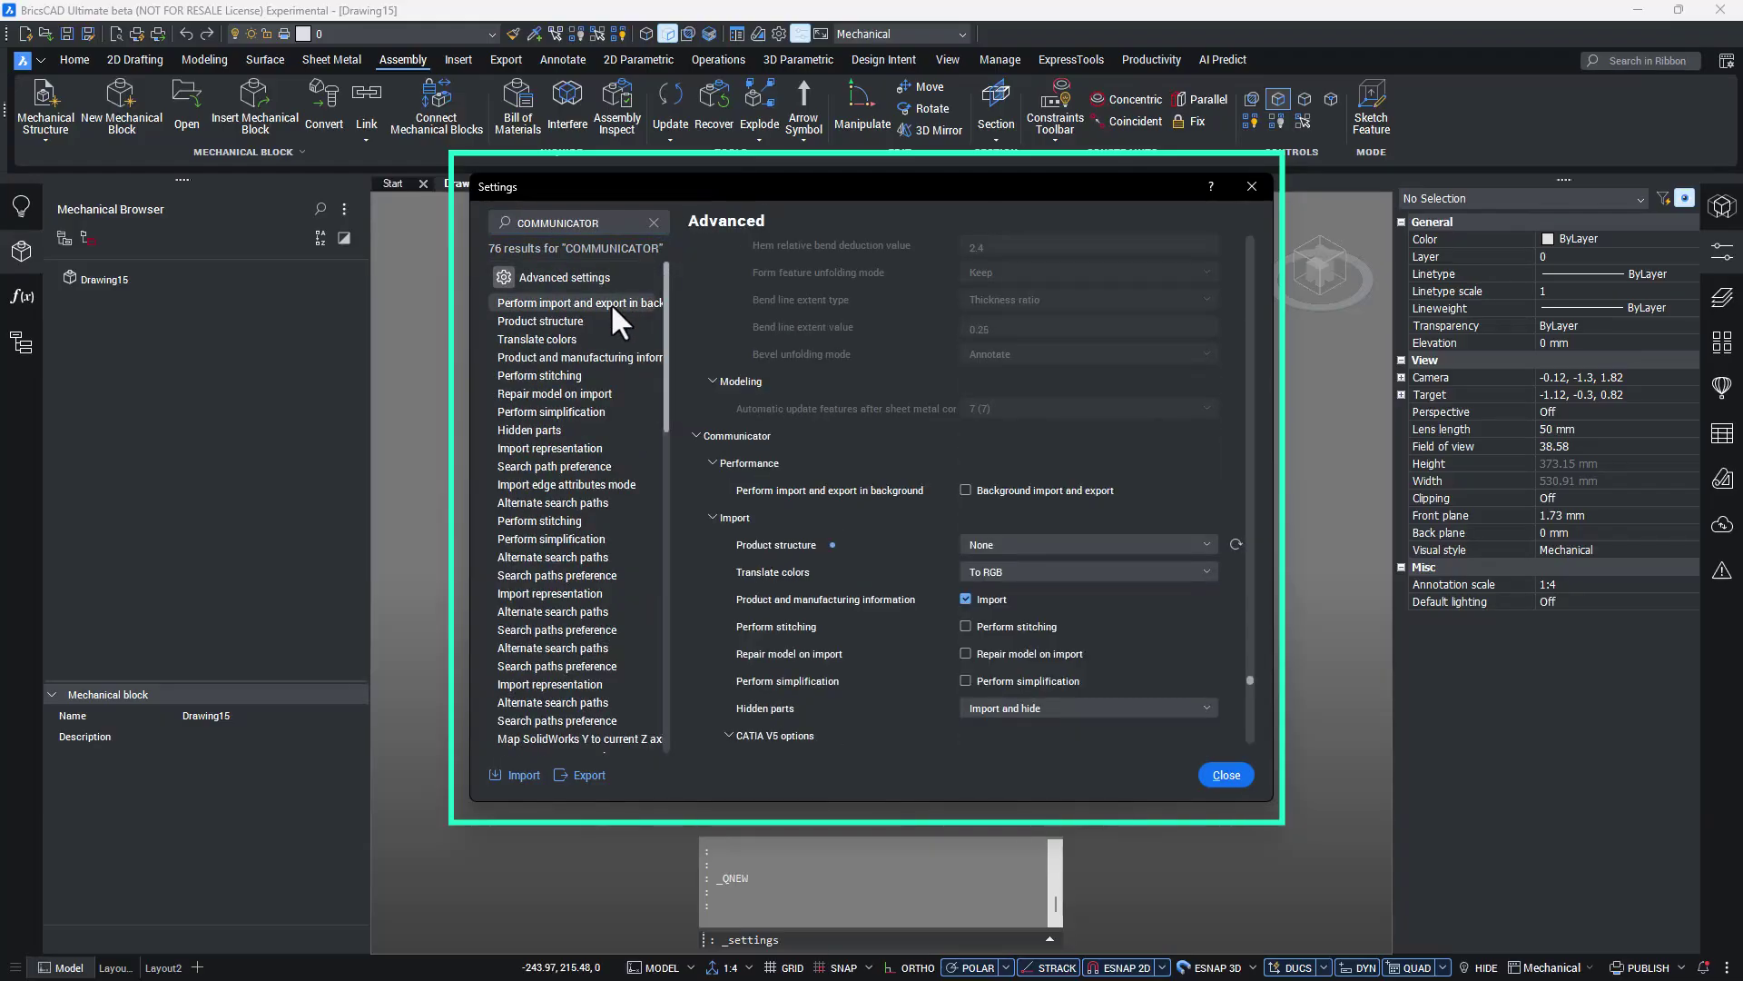
pyautogui.click(966, 490)
pyautogui.click(988, 543)
pyautogui.click(995, 599)
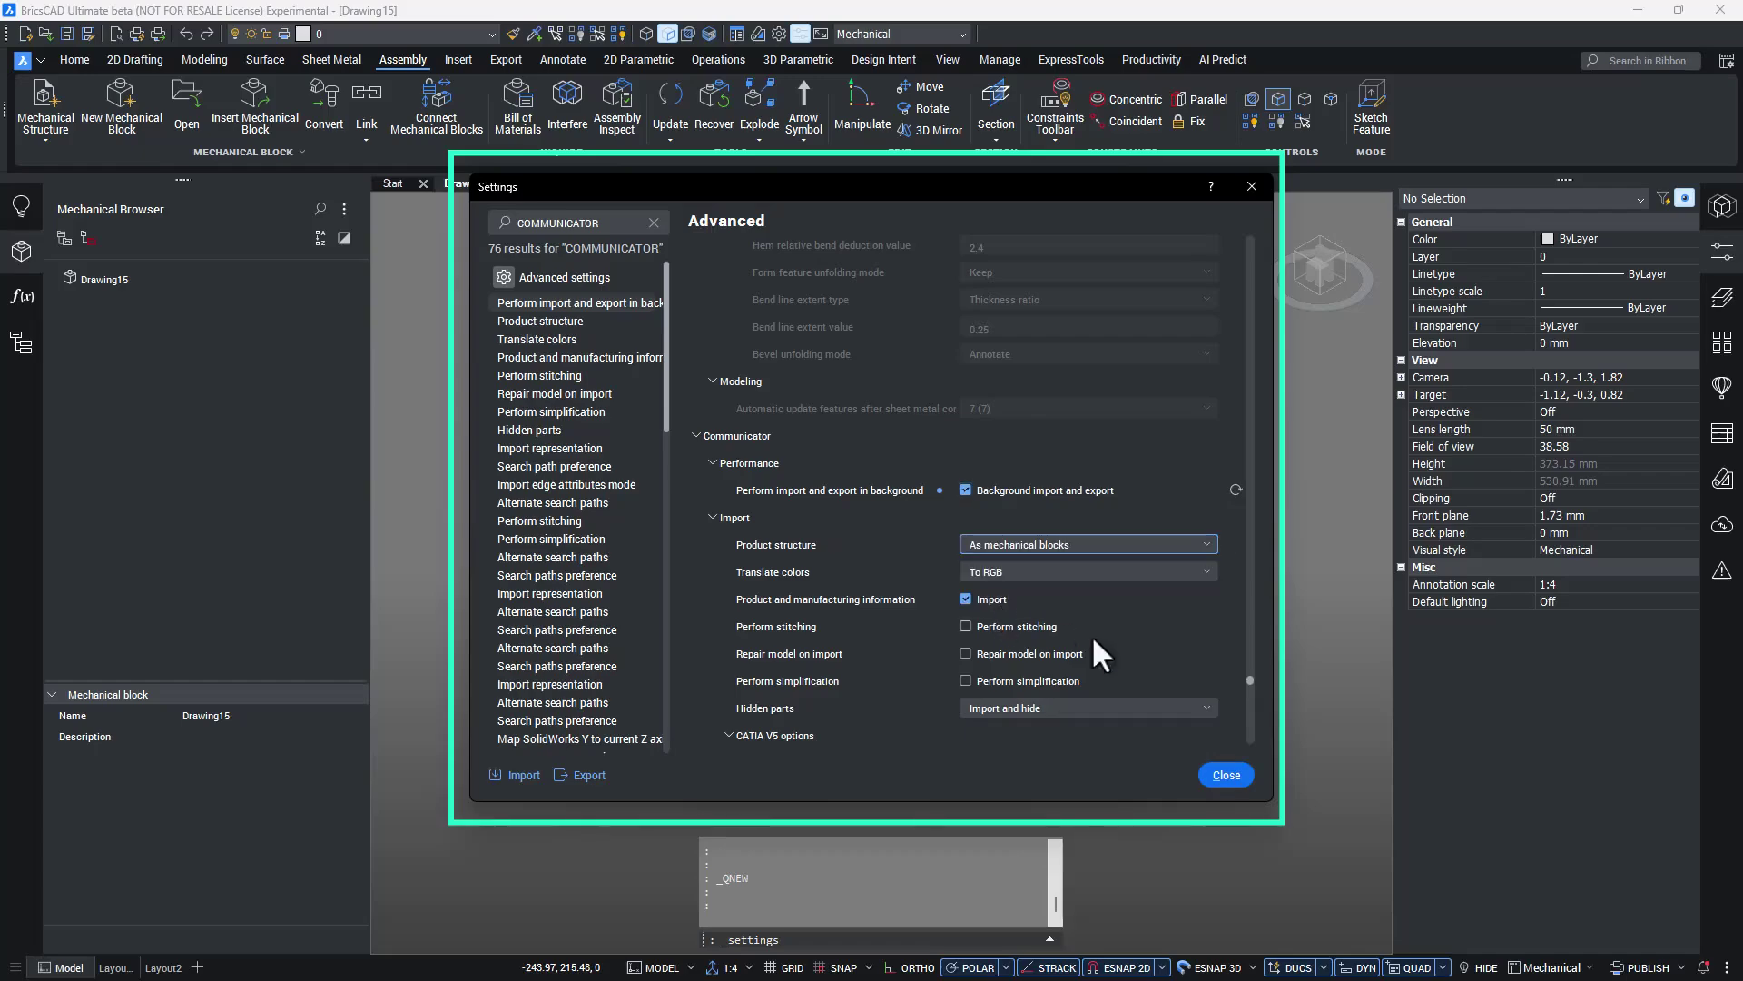
pyautogui.click(1223, 774)
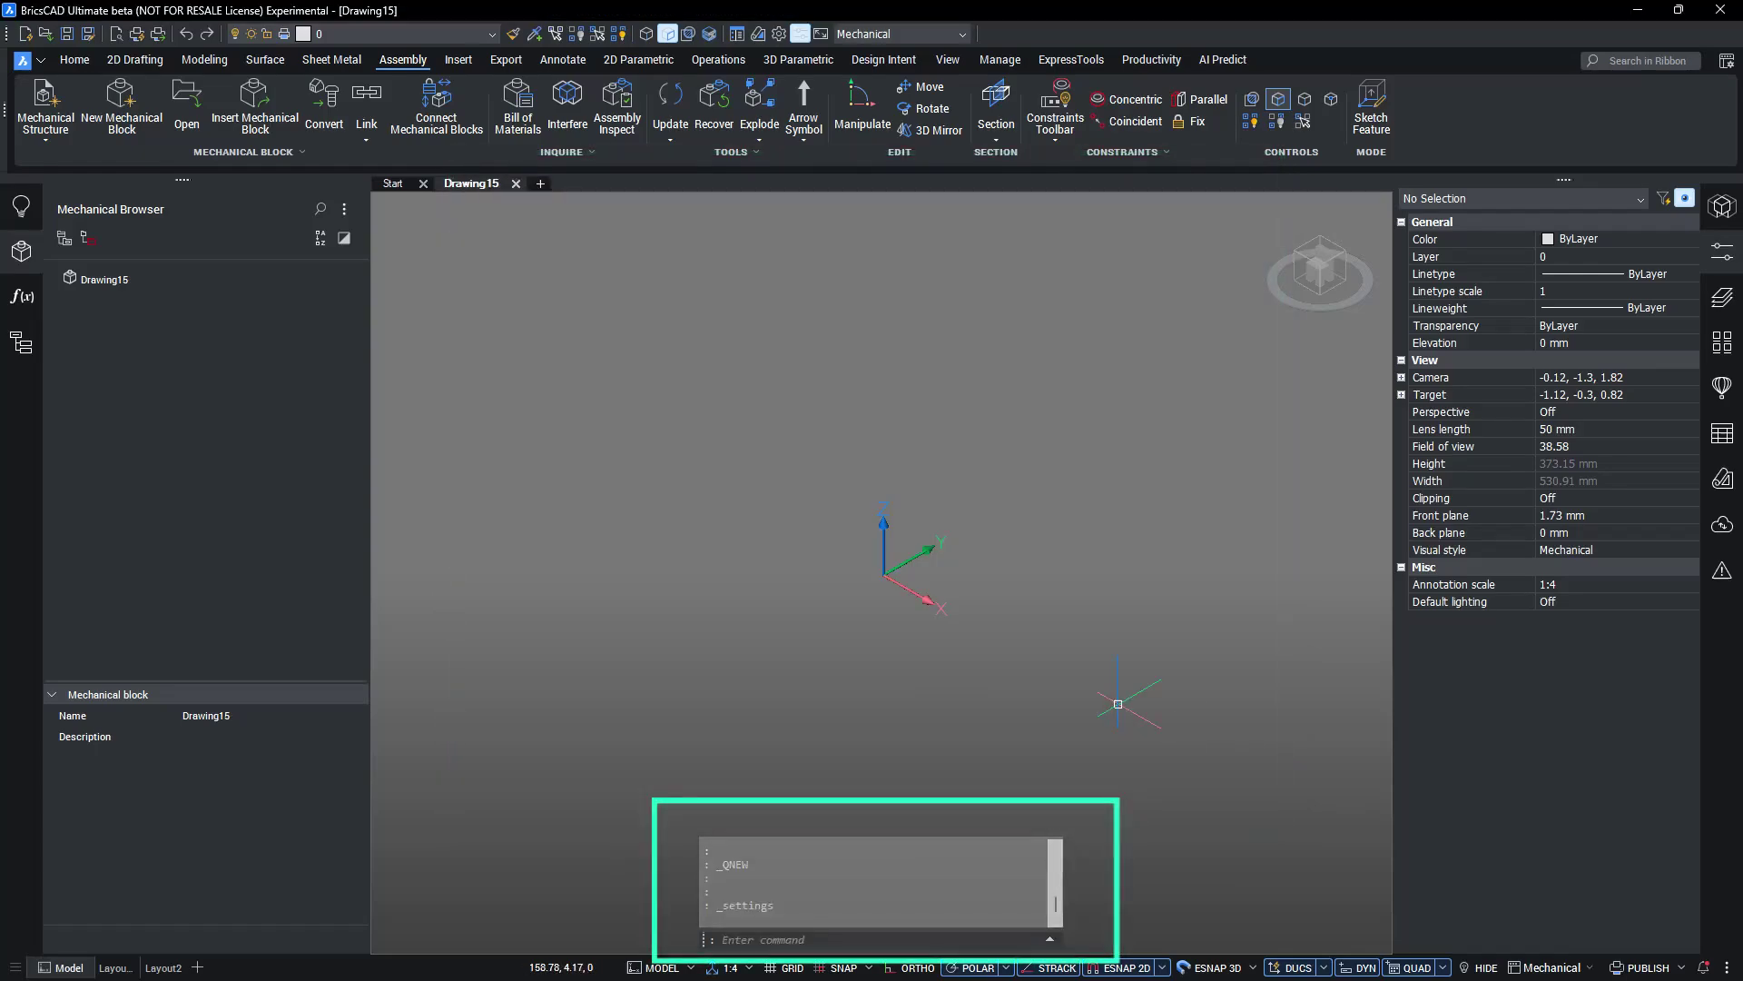
# Step: Import the 1055_450REFINC cabinet assembly file with IMPORT
pyautogui.write('IMPORT')
pyautogui.press('Return')
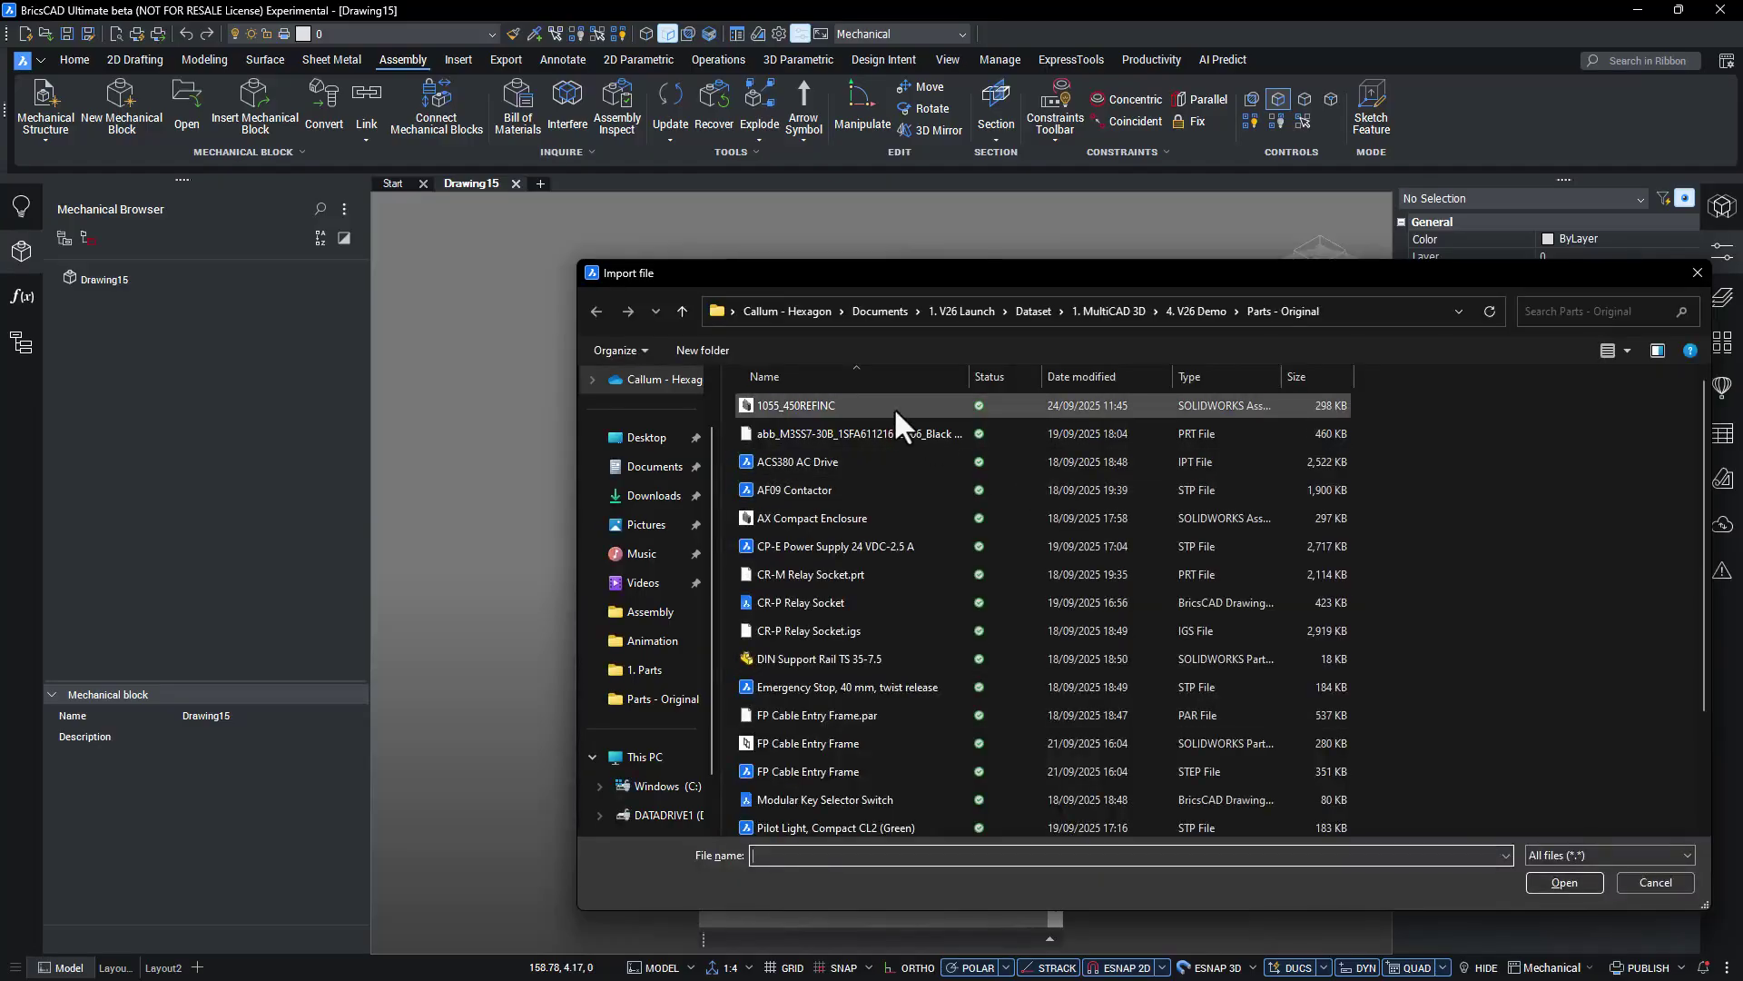
pyautogui.click(894, 407)
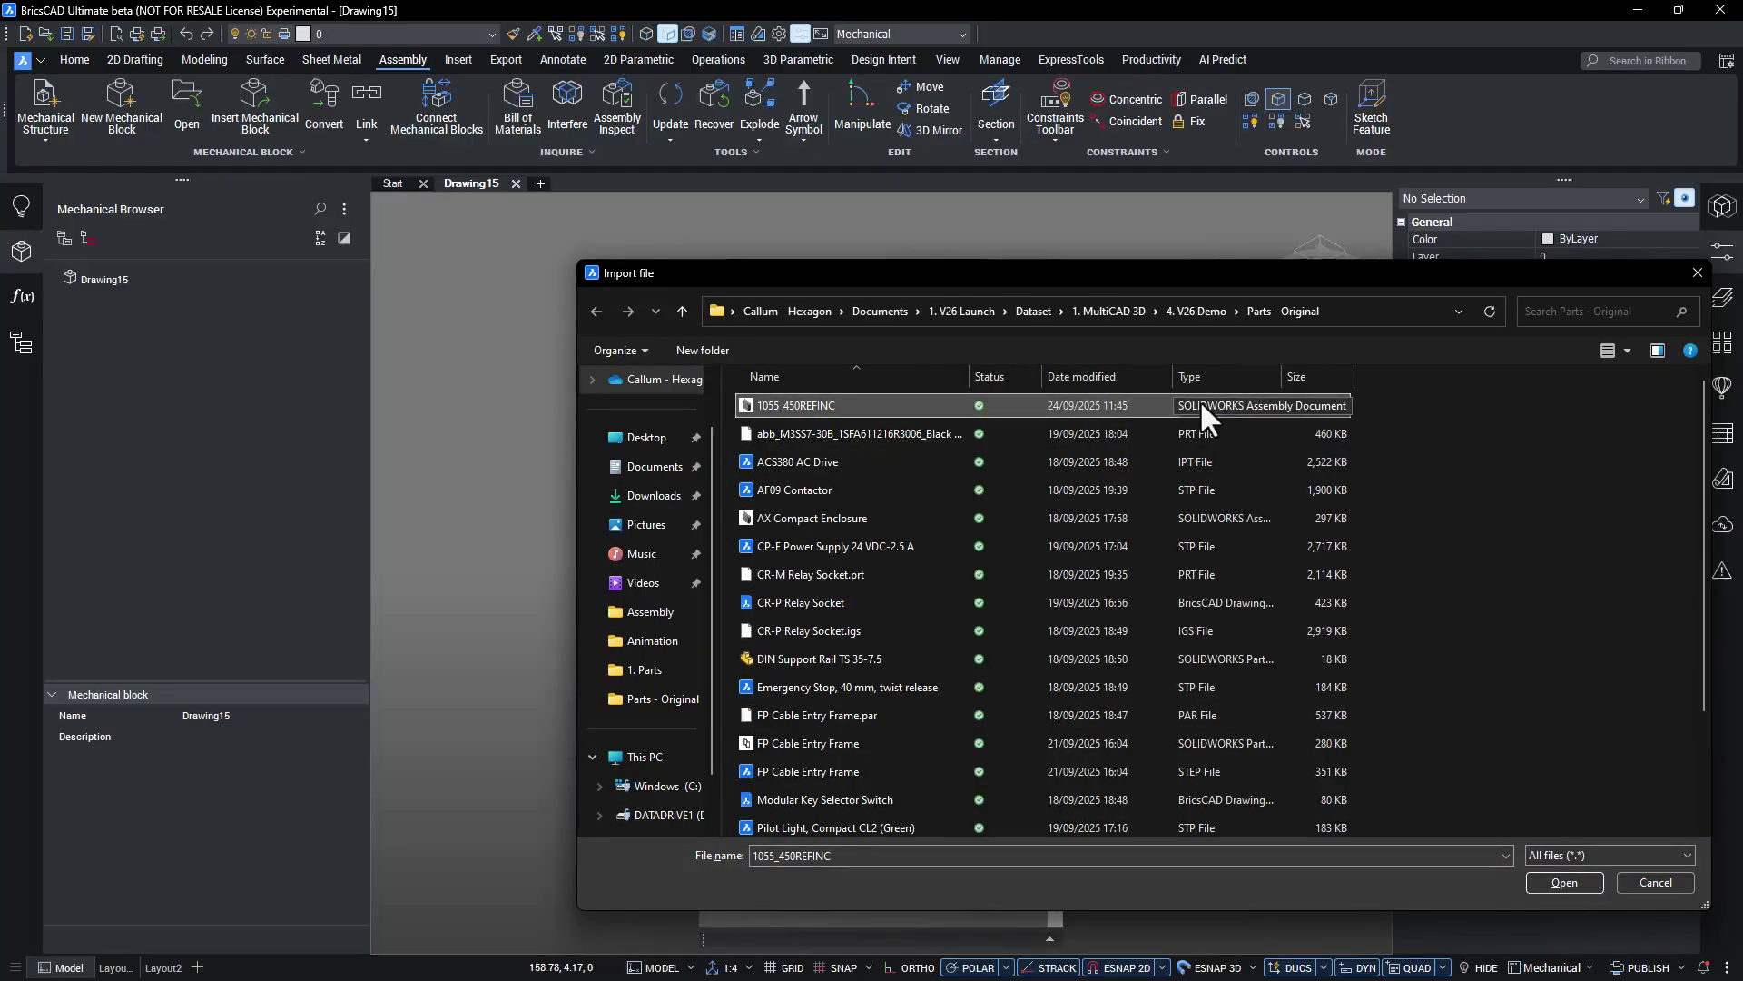
pyautogui.click(1580, 872)
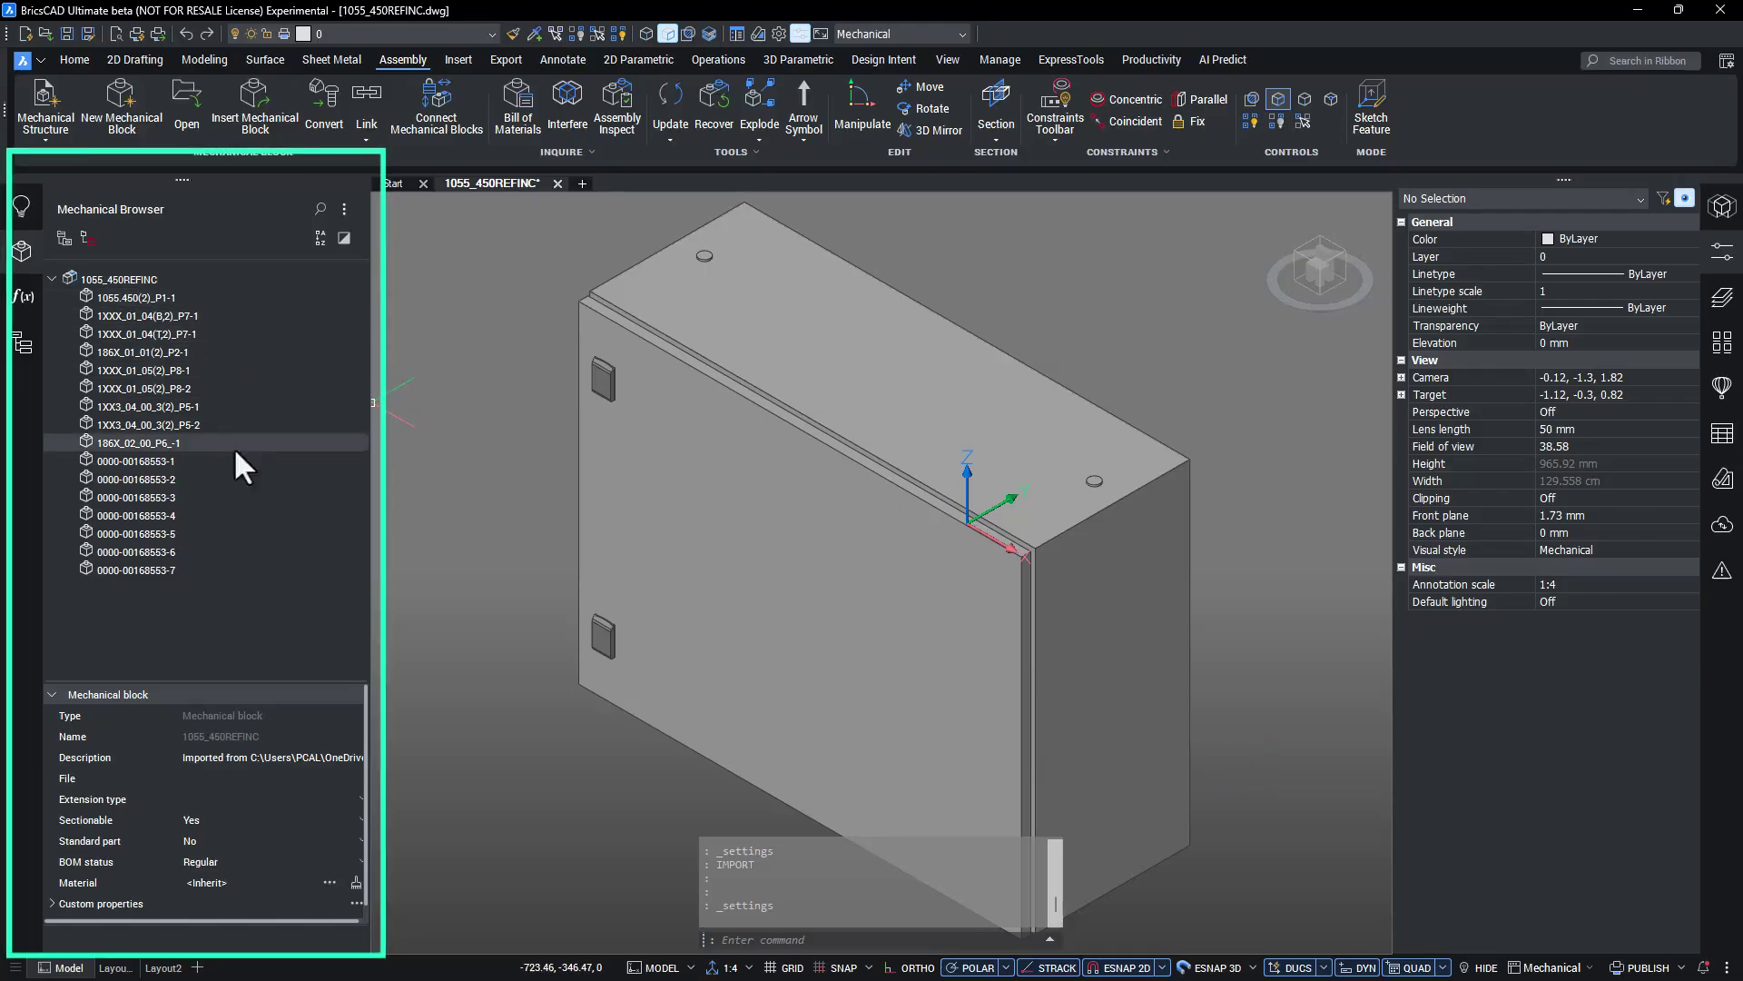
# Step: Create a bottom-level BOM table from the BOM Manager
pyautogui.click(1722, 434)
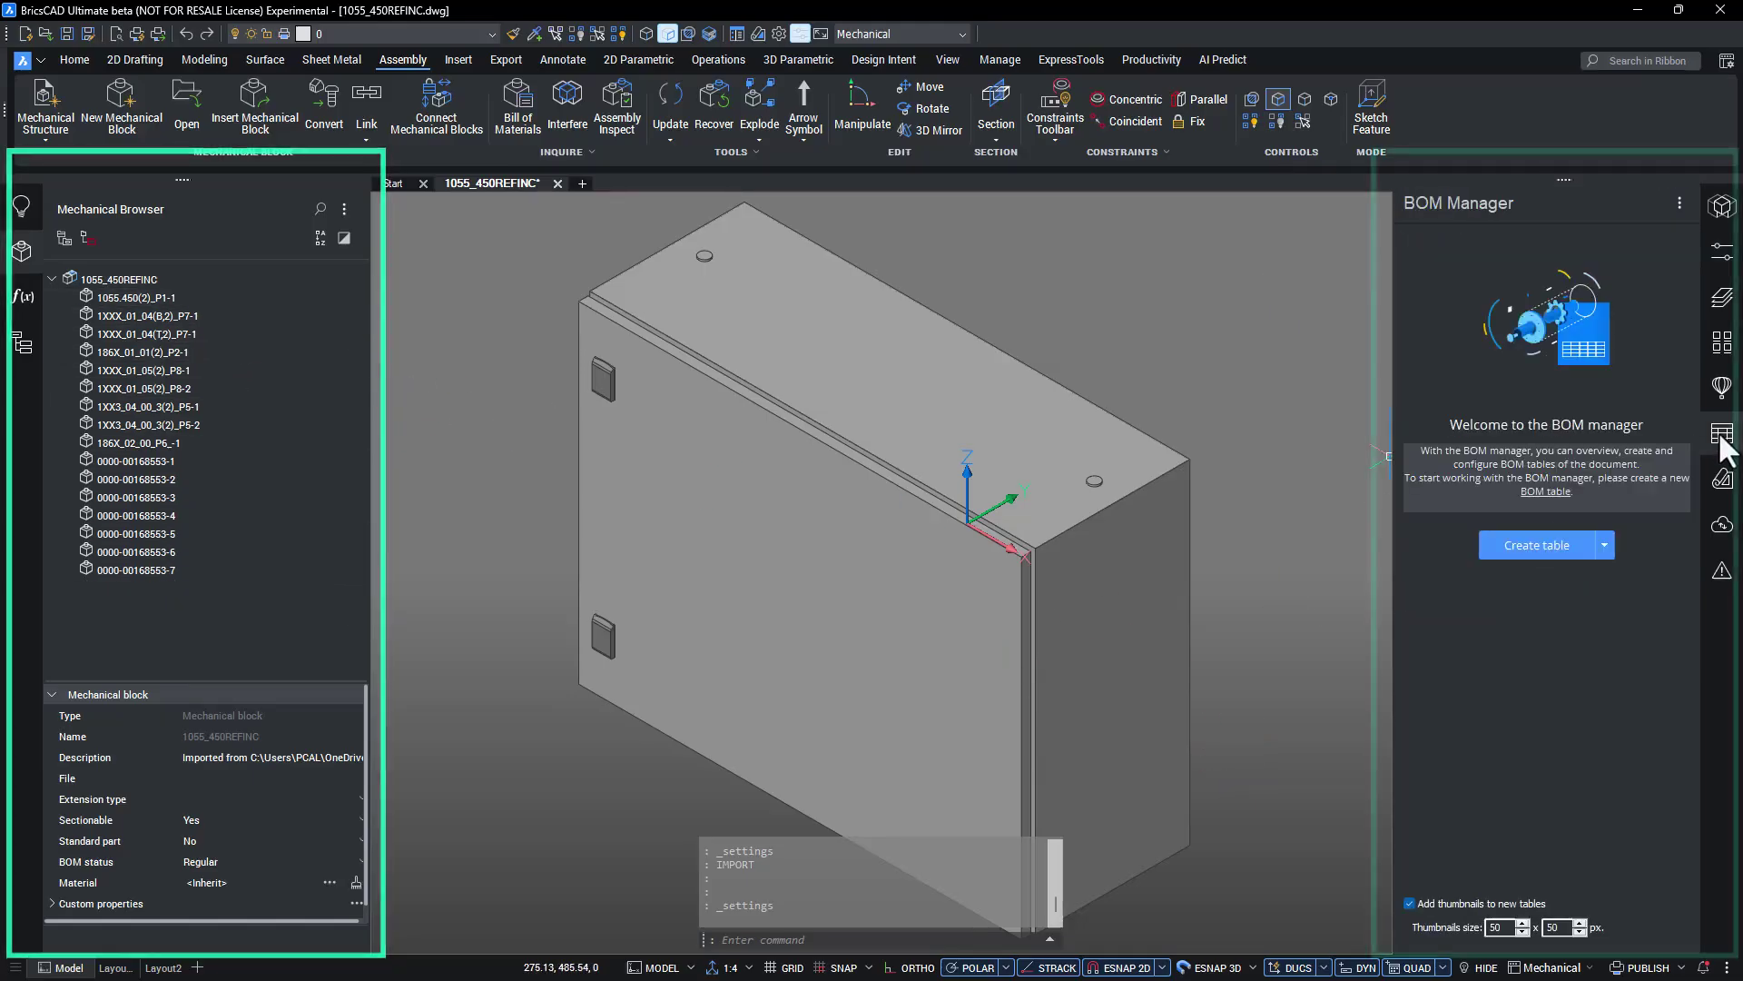
pyautogui.click(1614, 548)
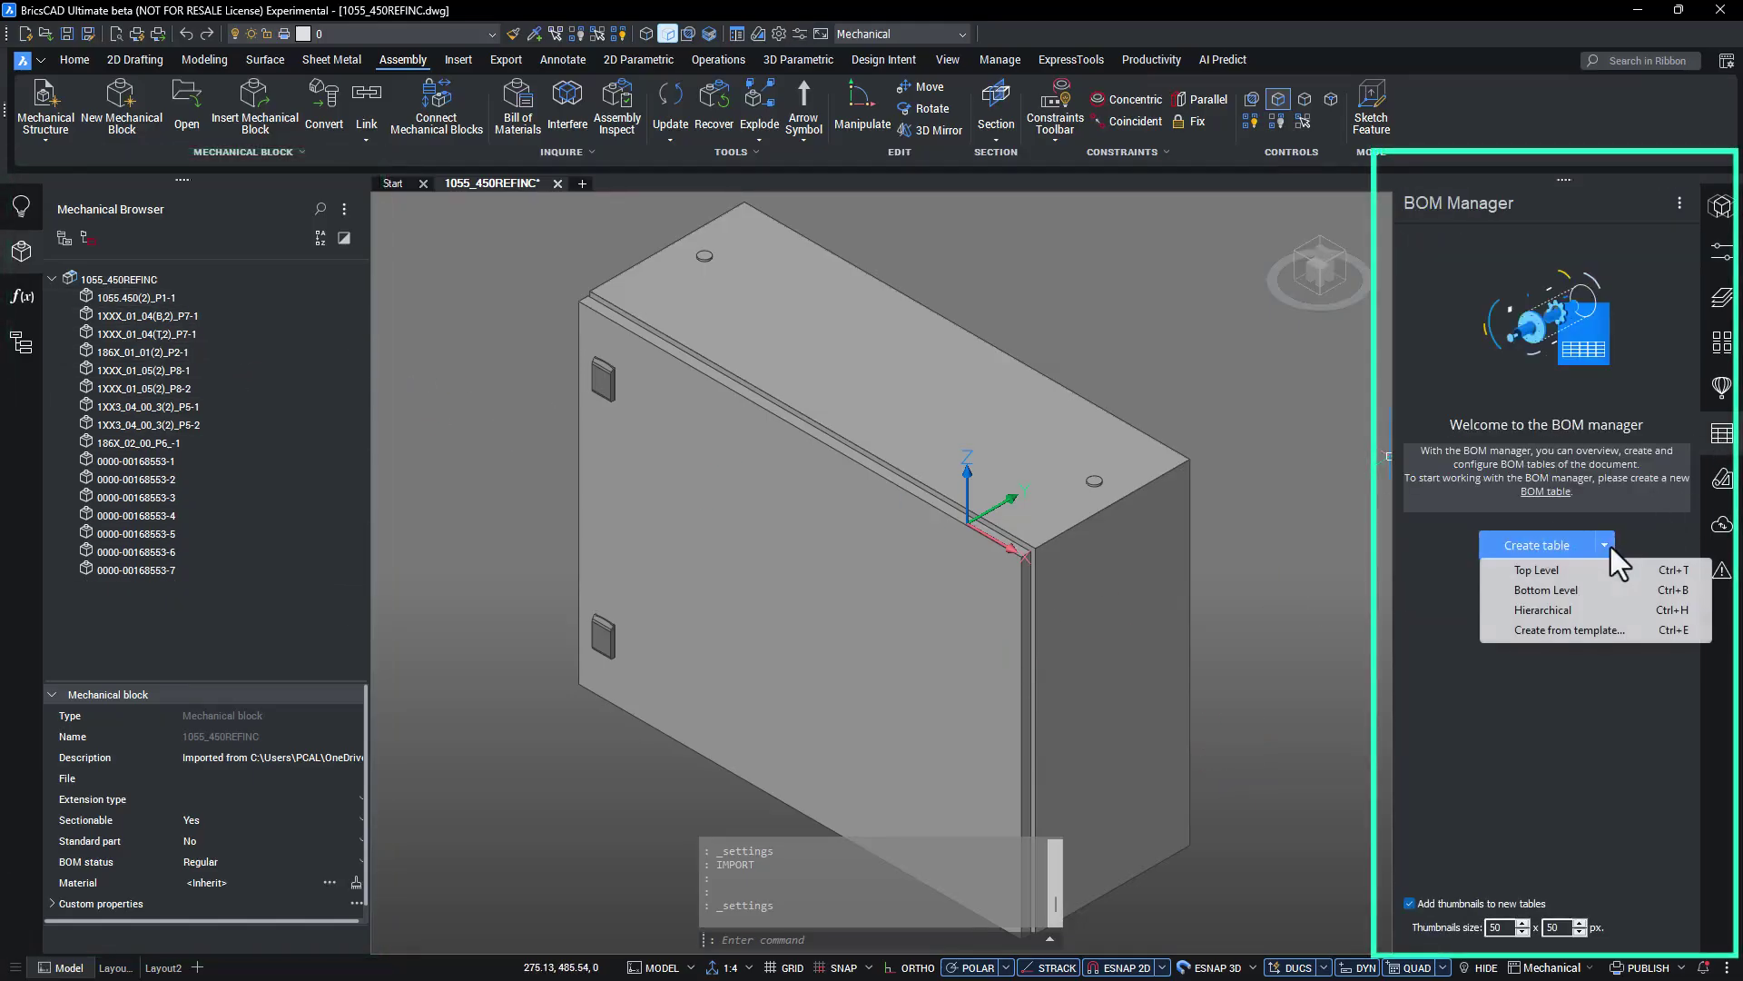
pyautogui.click(1570, 588)
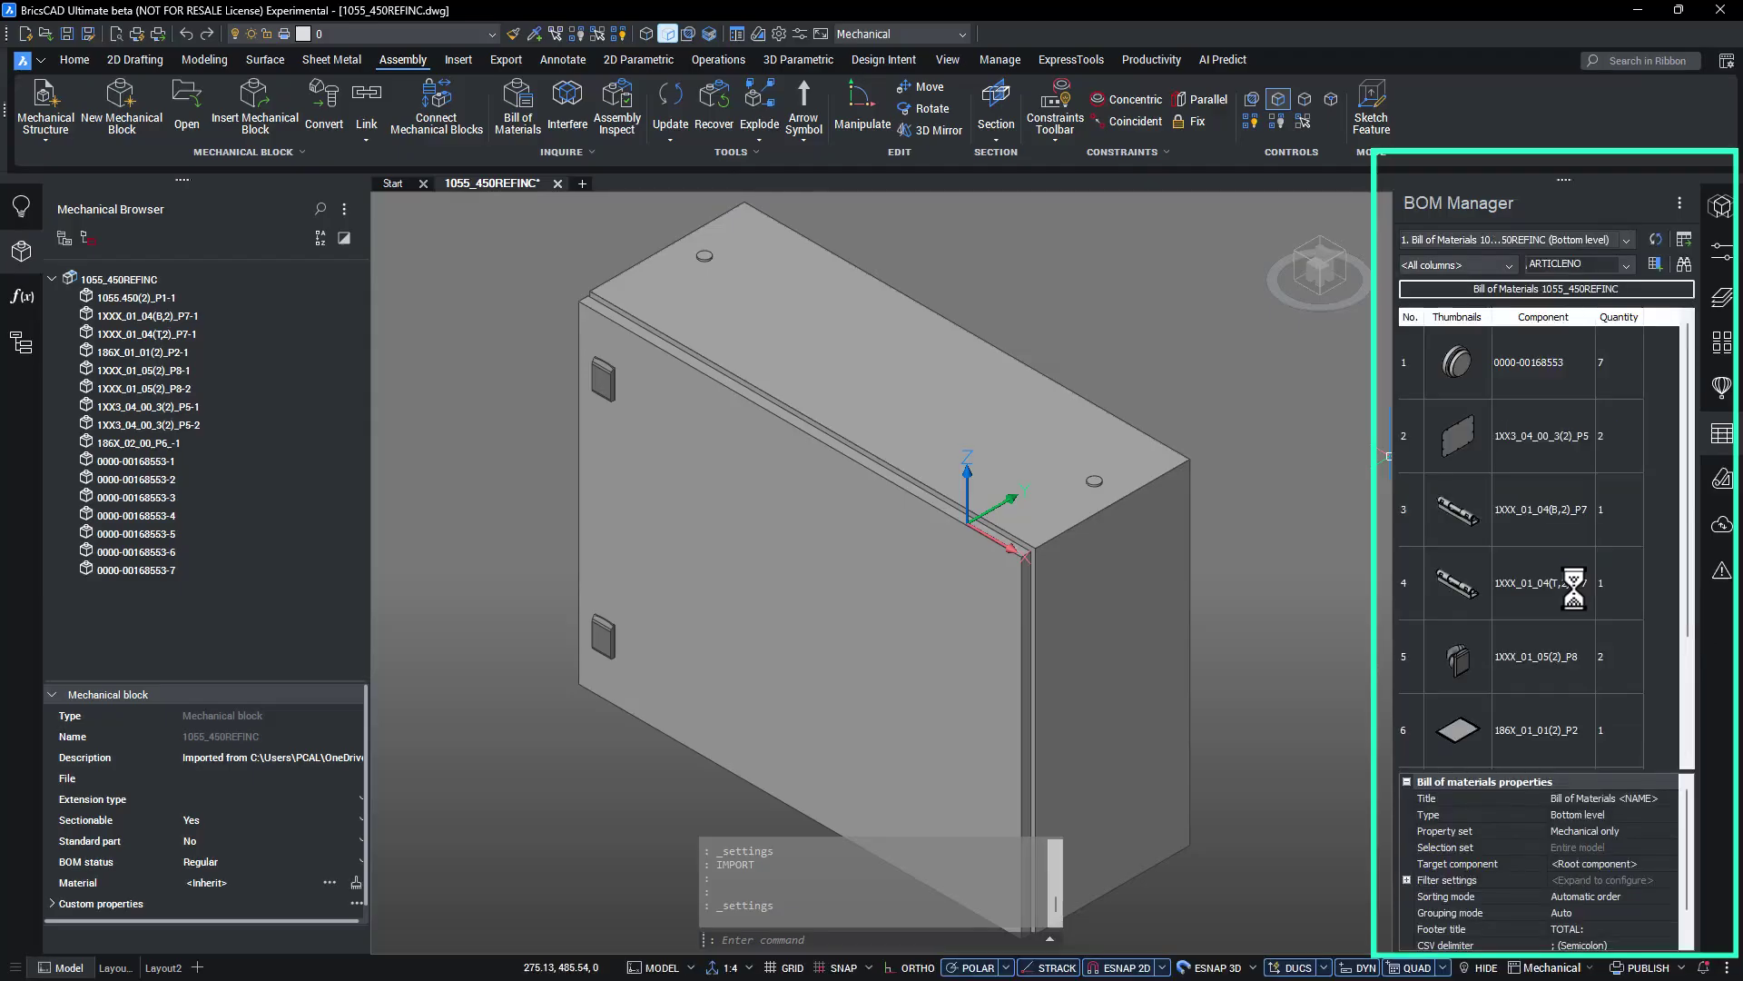
pyautogui.scroll(-5, 1561, 444)
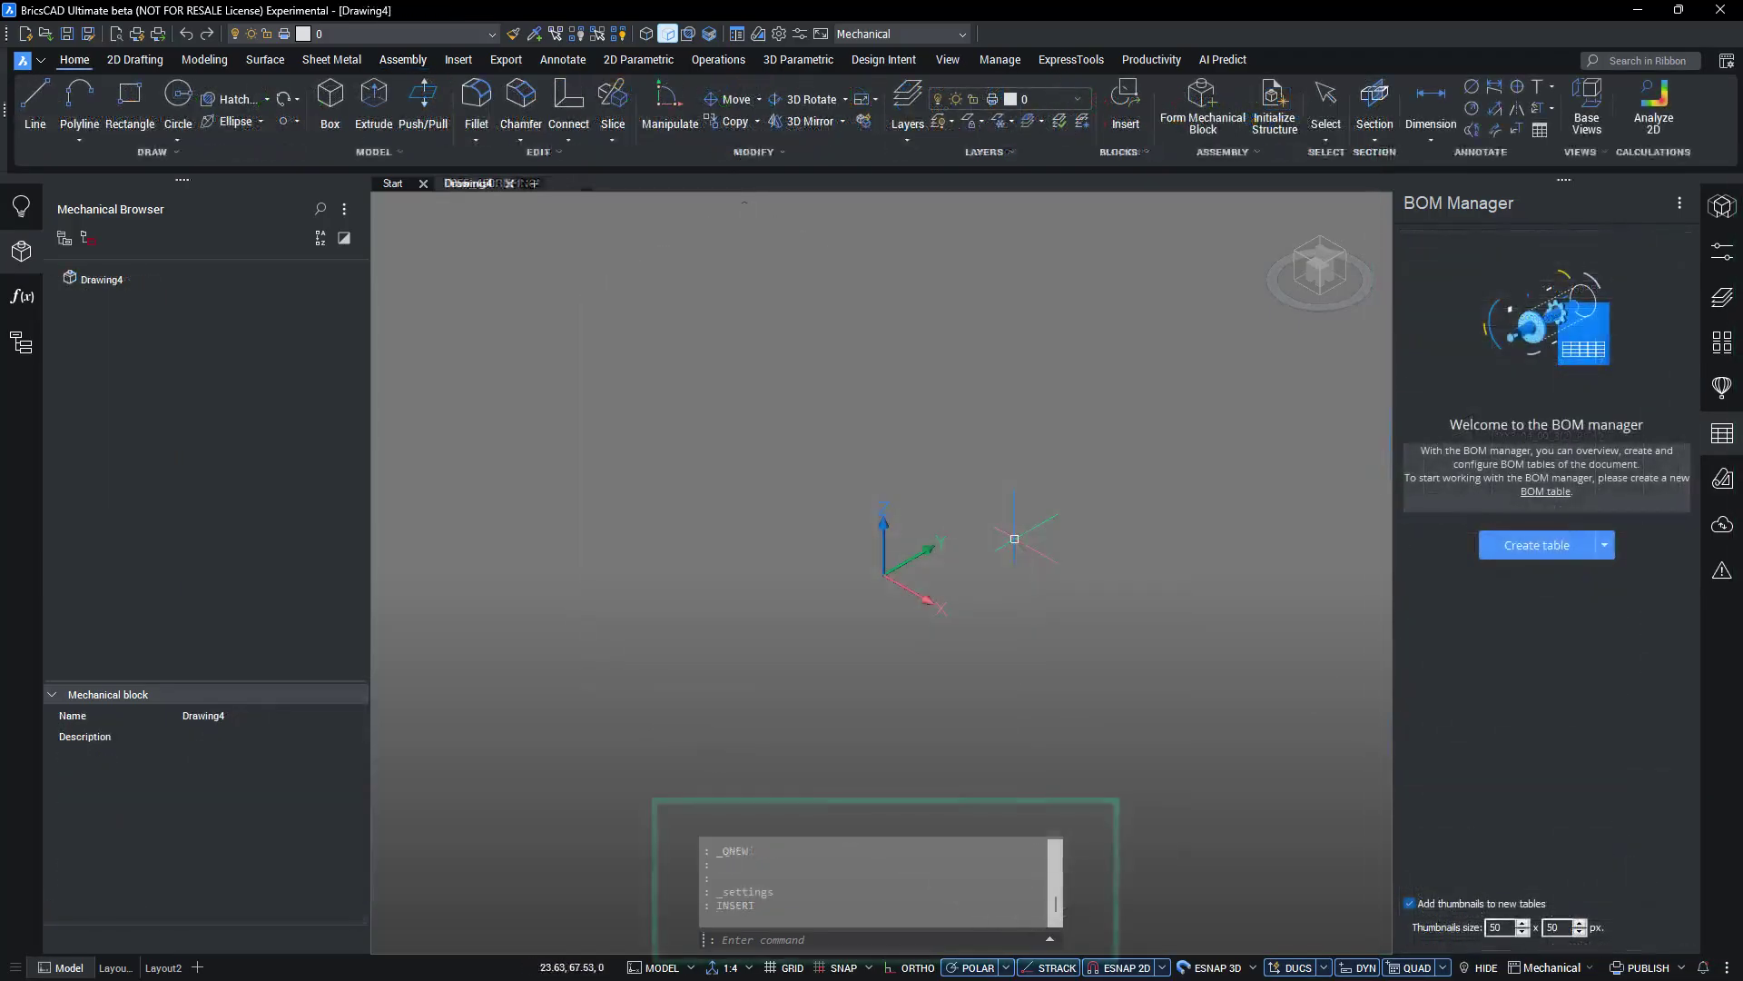
# Step: Insert the AX Compact Enclosure drawing as a block and place it with polar tracking off
pyautogui.write('INSERT')
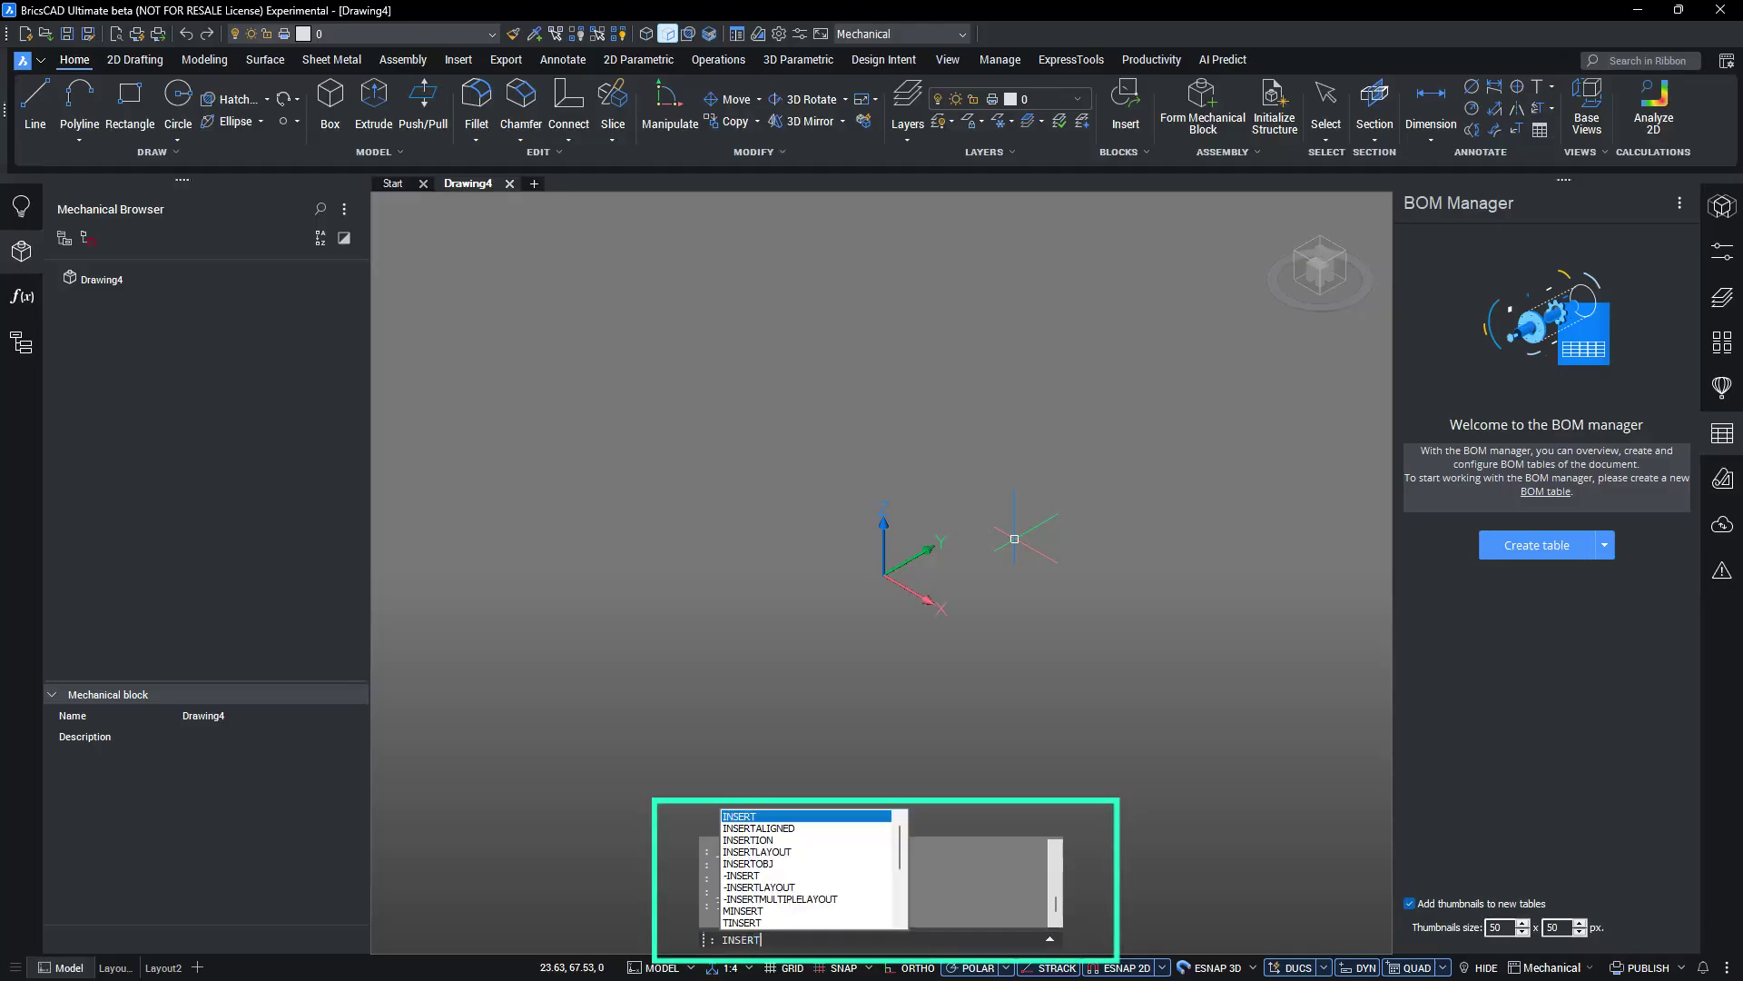
pyautogui.press('Return')
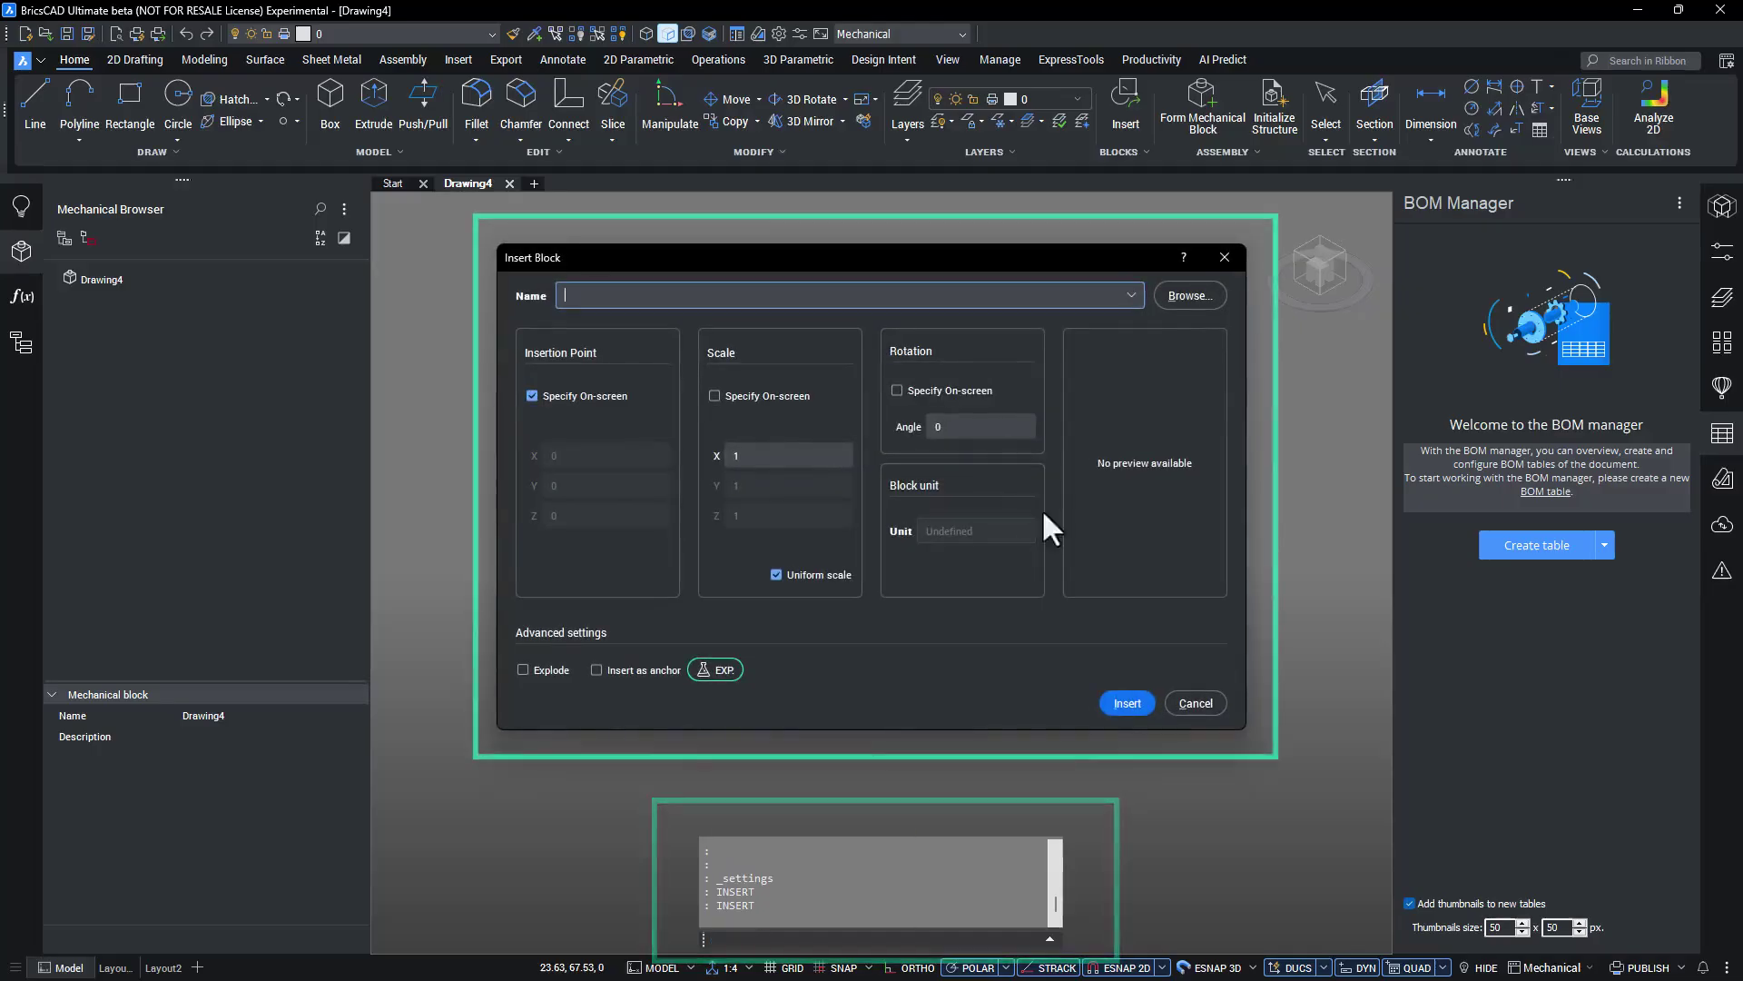
pyautogui.click(1189, 295)
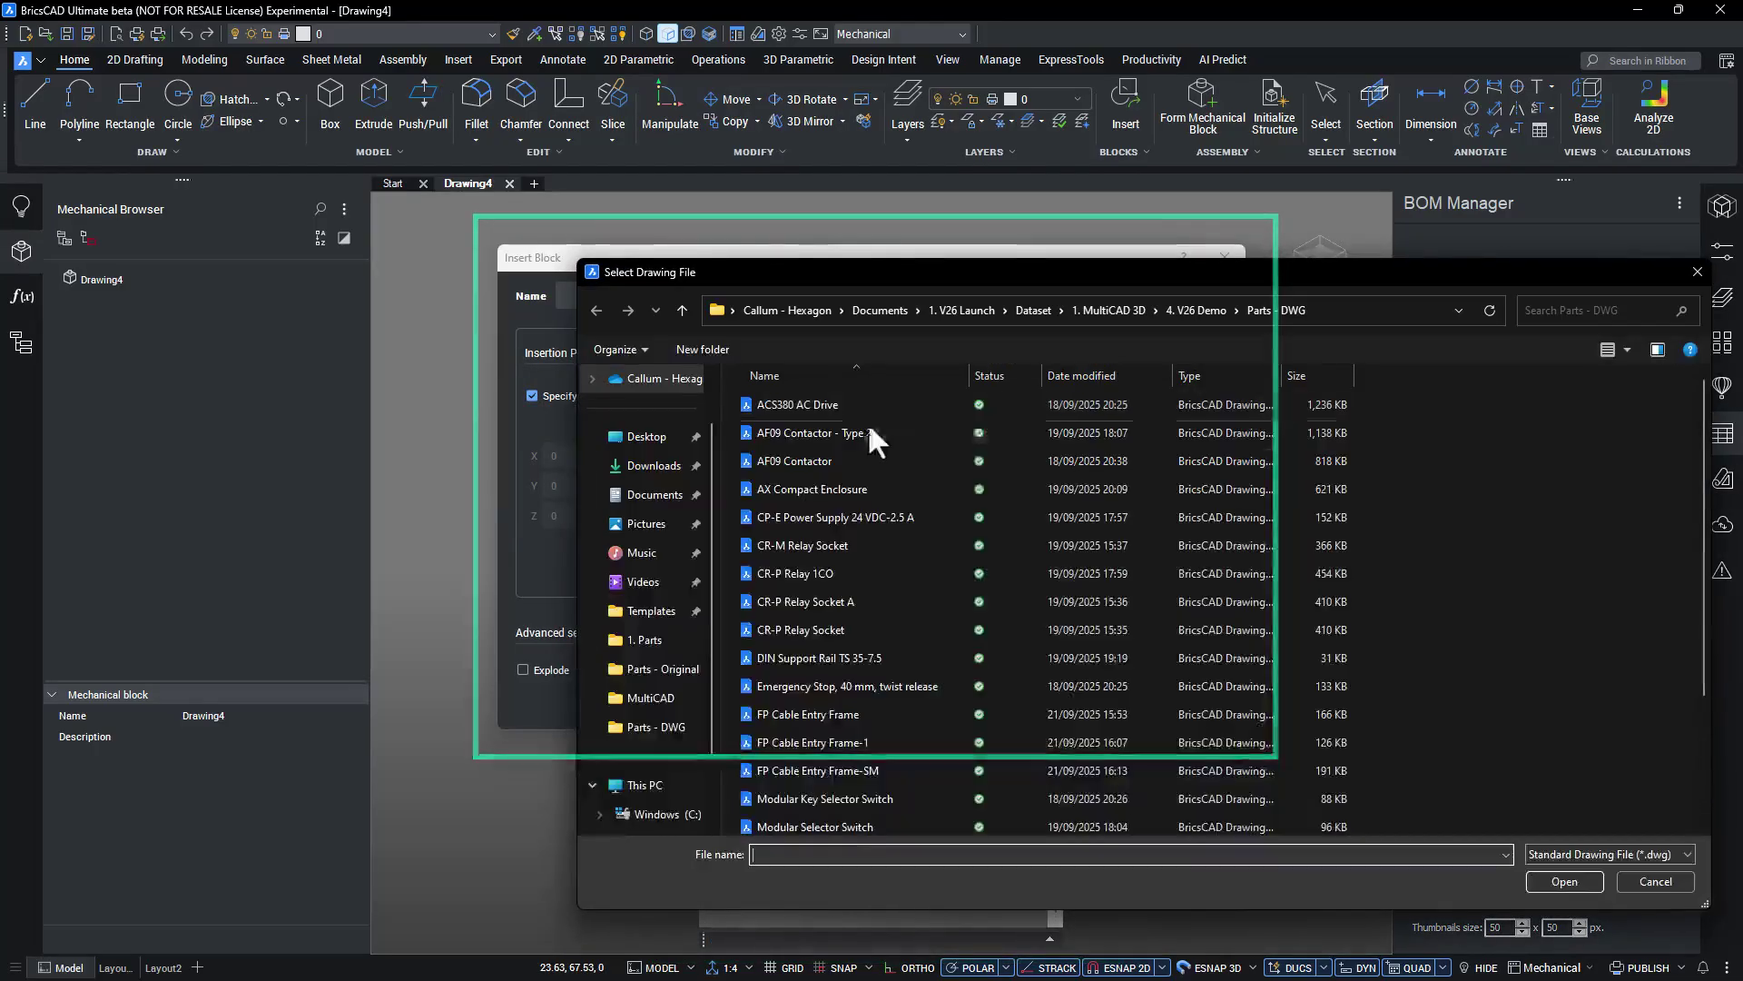
pyautogui.click(797, 483)
pyautogui.click(1558, 875)
pyautogui.click(1126, 703)
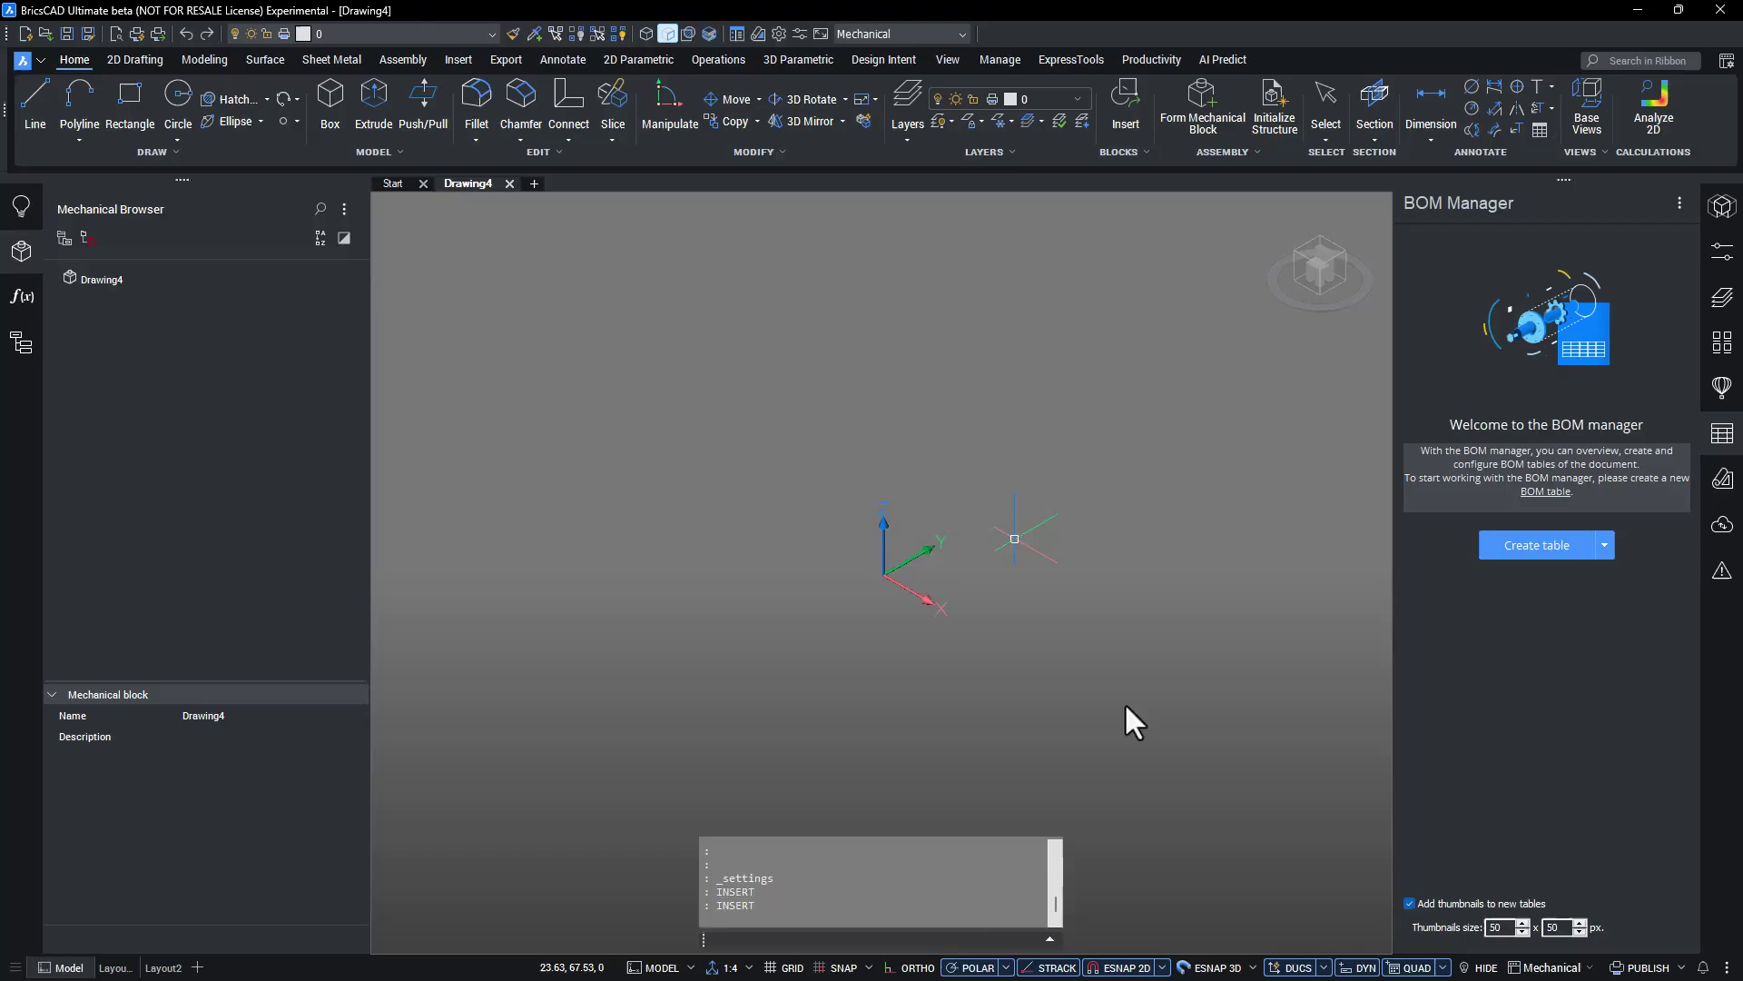
pyautogui.press('F10')
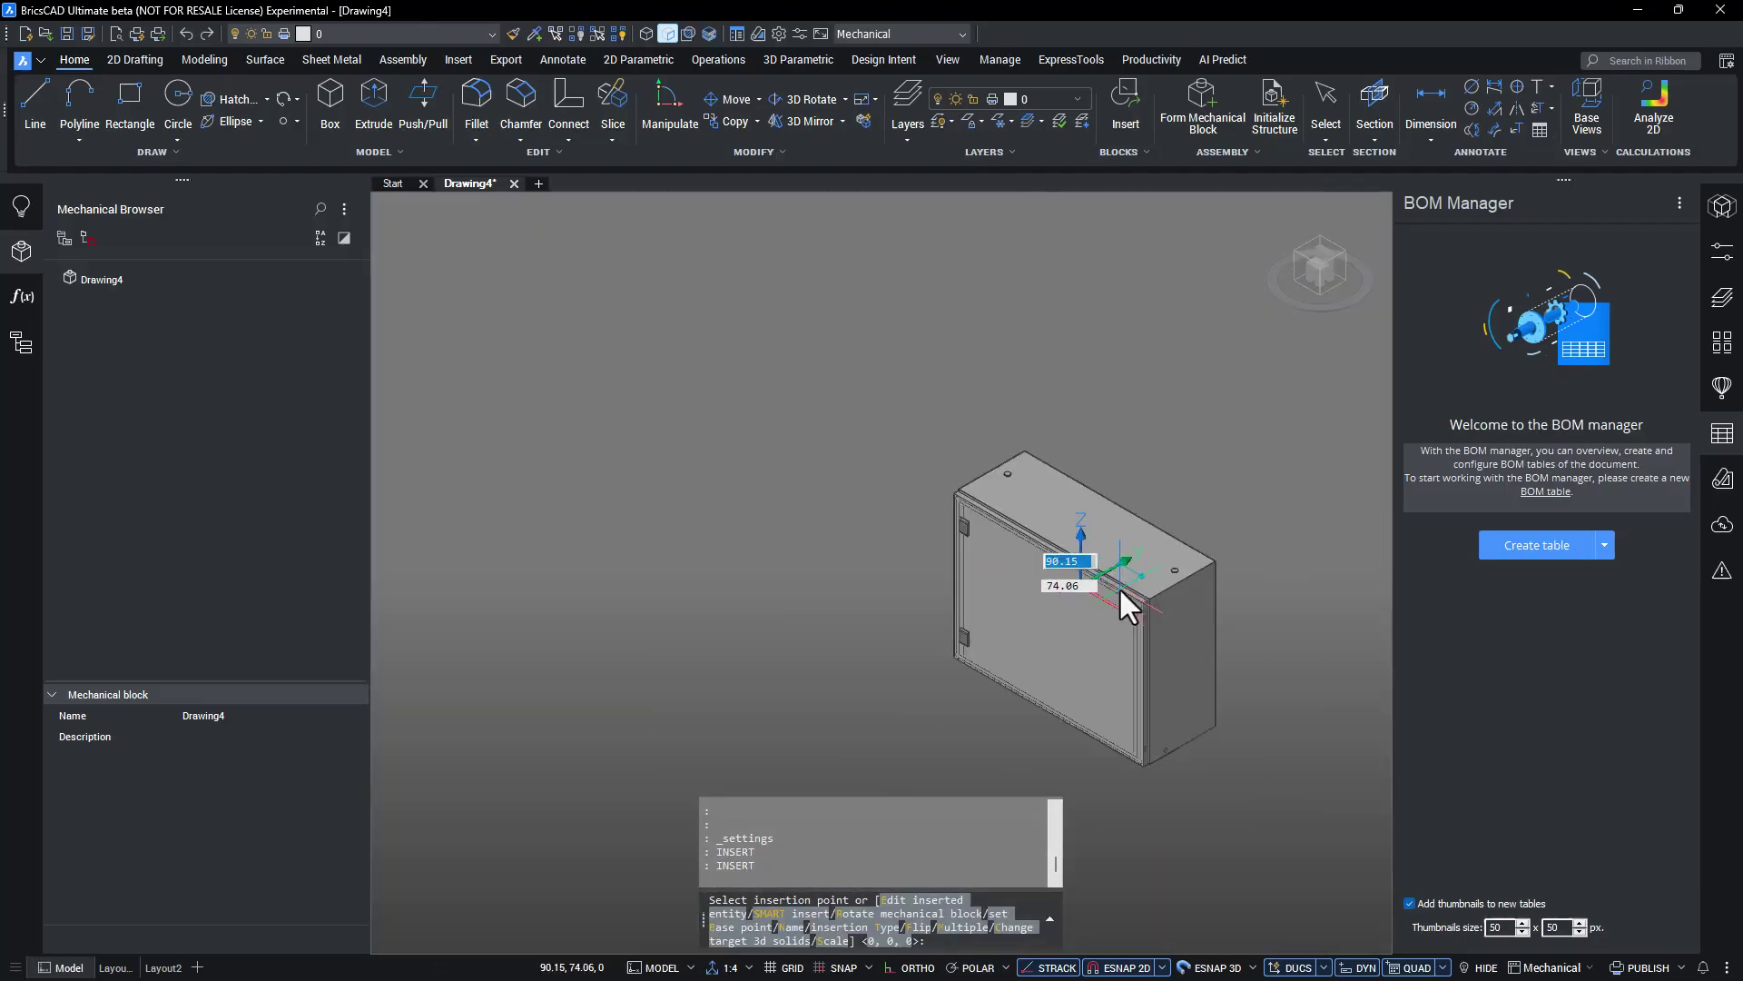
pyautogui.click(1271, 719)
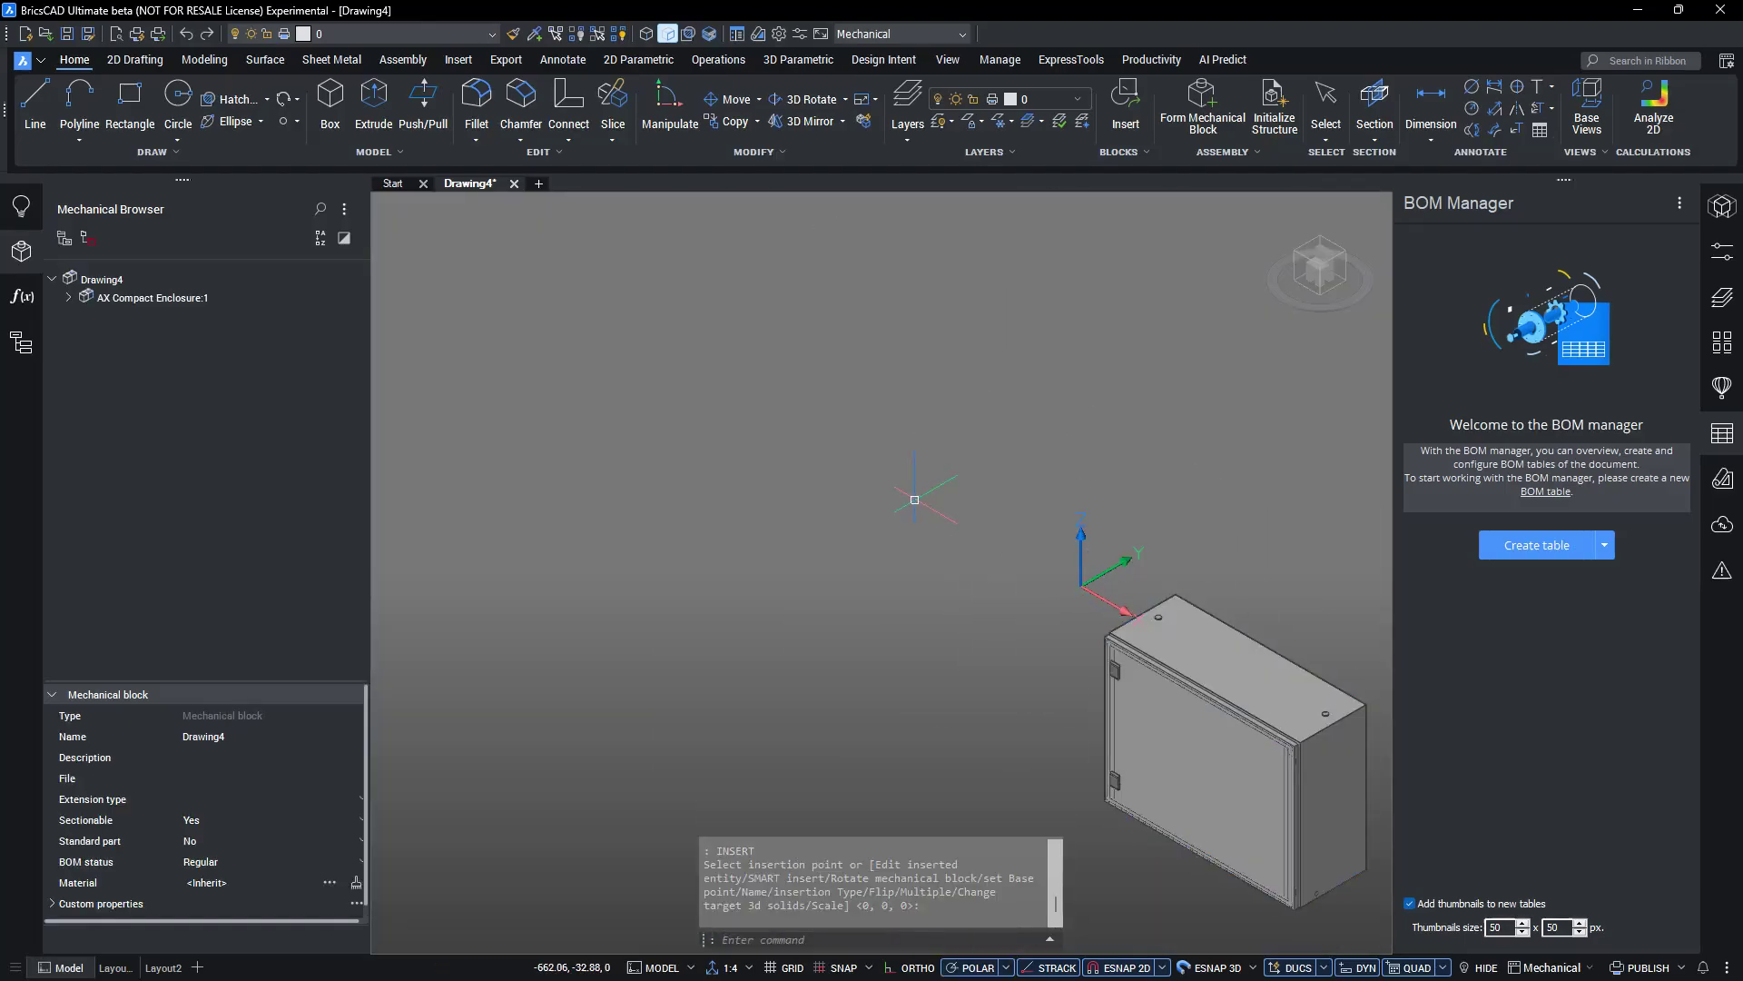
# Step: Insert the Tmax XT2 MCCB block and place it beside the cabinet
pyautogui.write('INSERT')
pyautogui.press('Return')
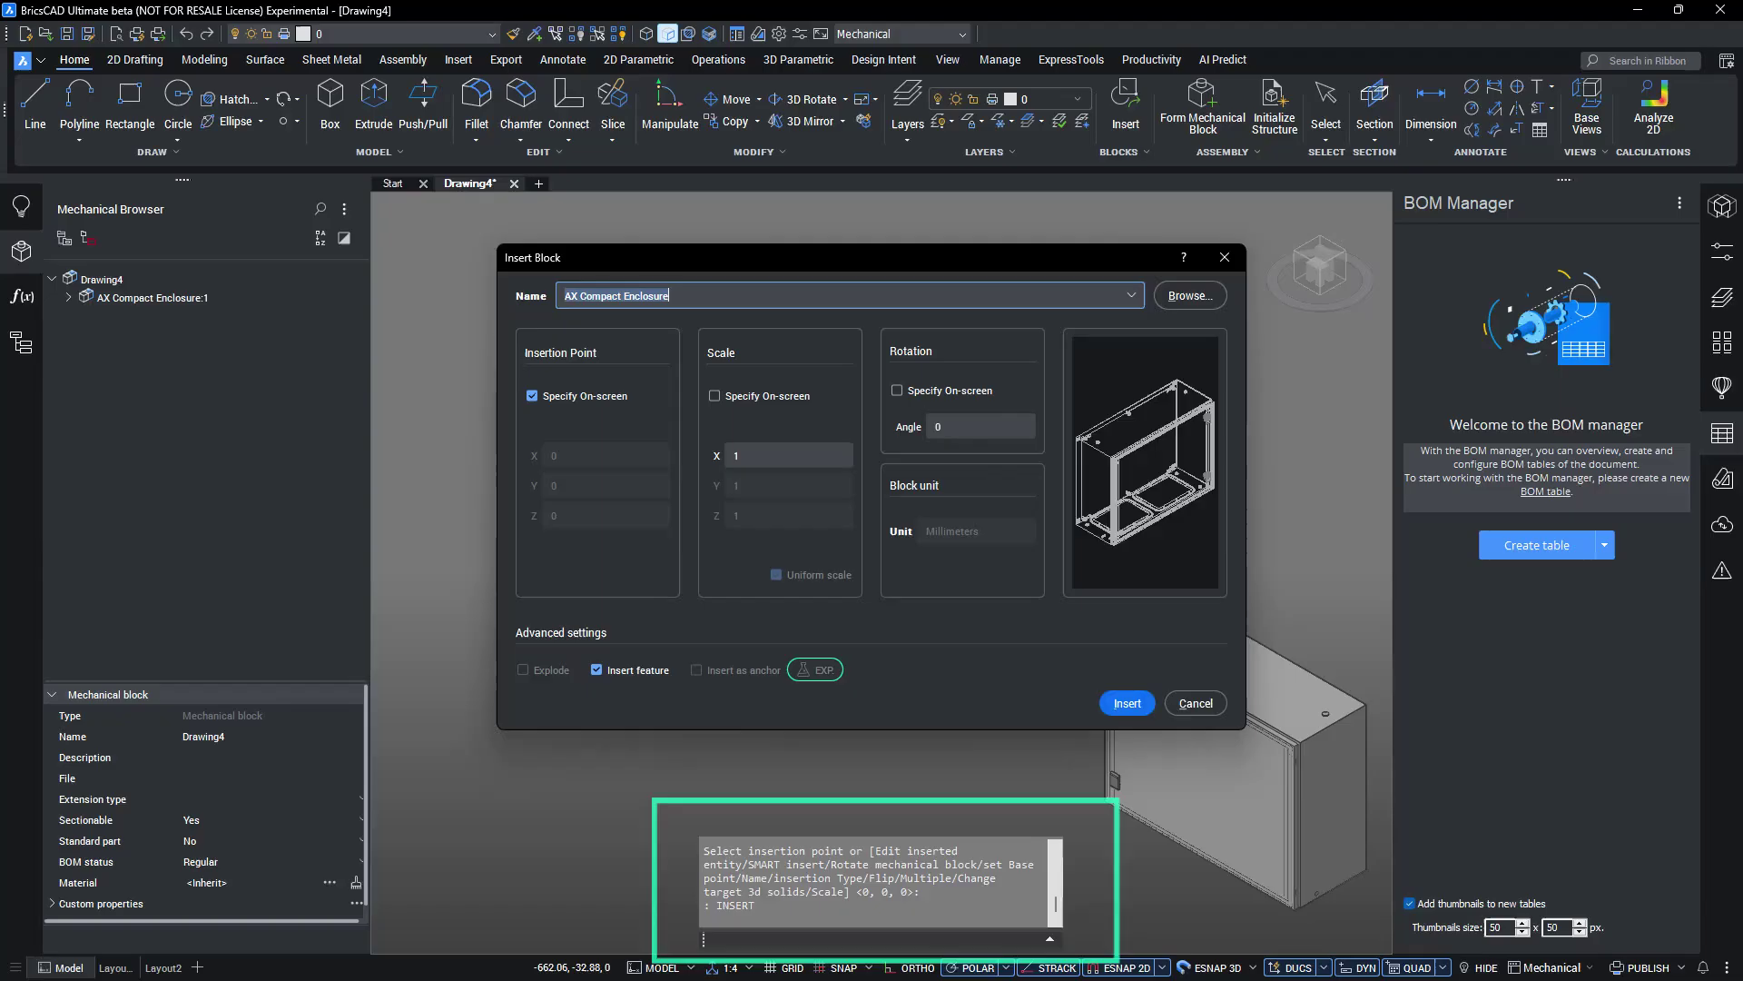
pyautogui.click(1190, 295)
pyautogui.scroll(-5, 862, 590)
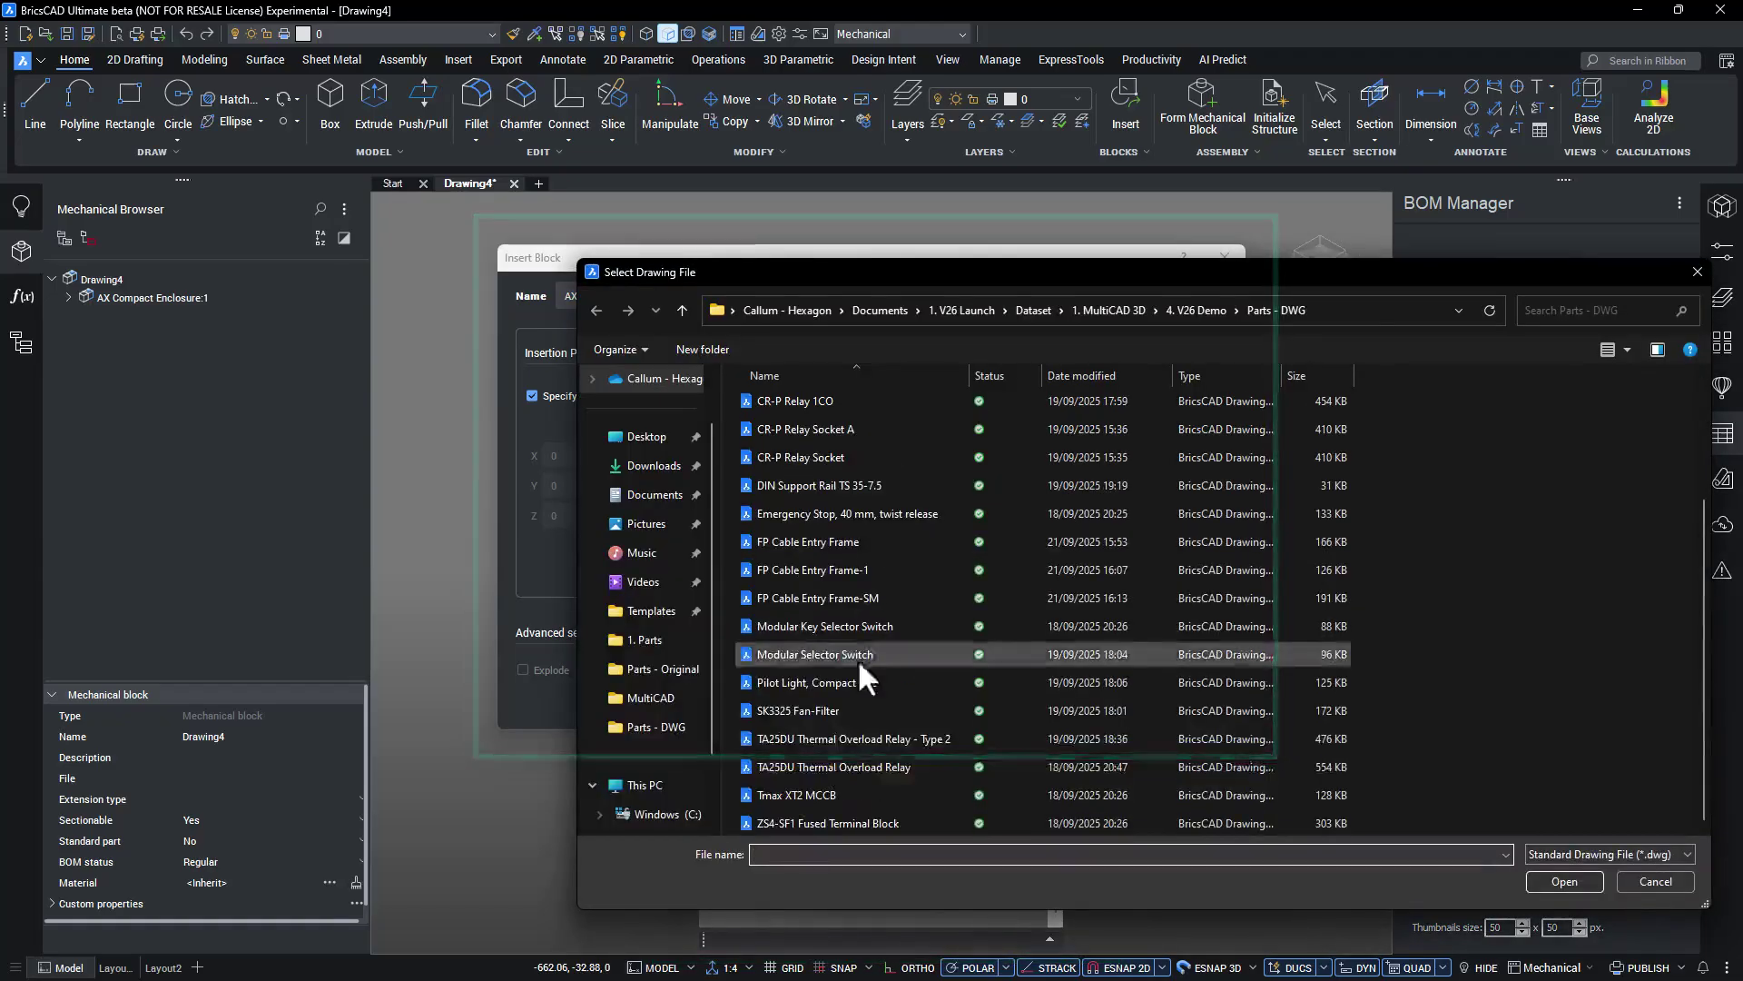
pyautogui.click(797, 794)
pyautogui.click(1576, 885)
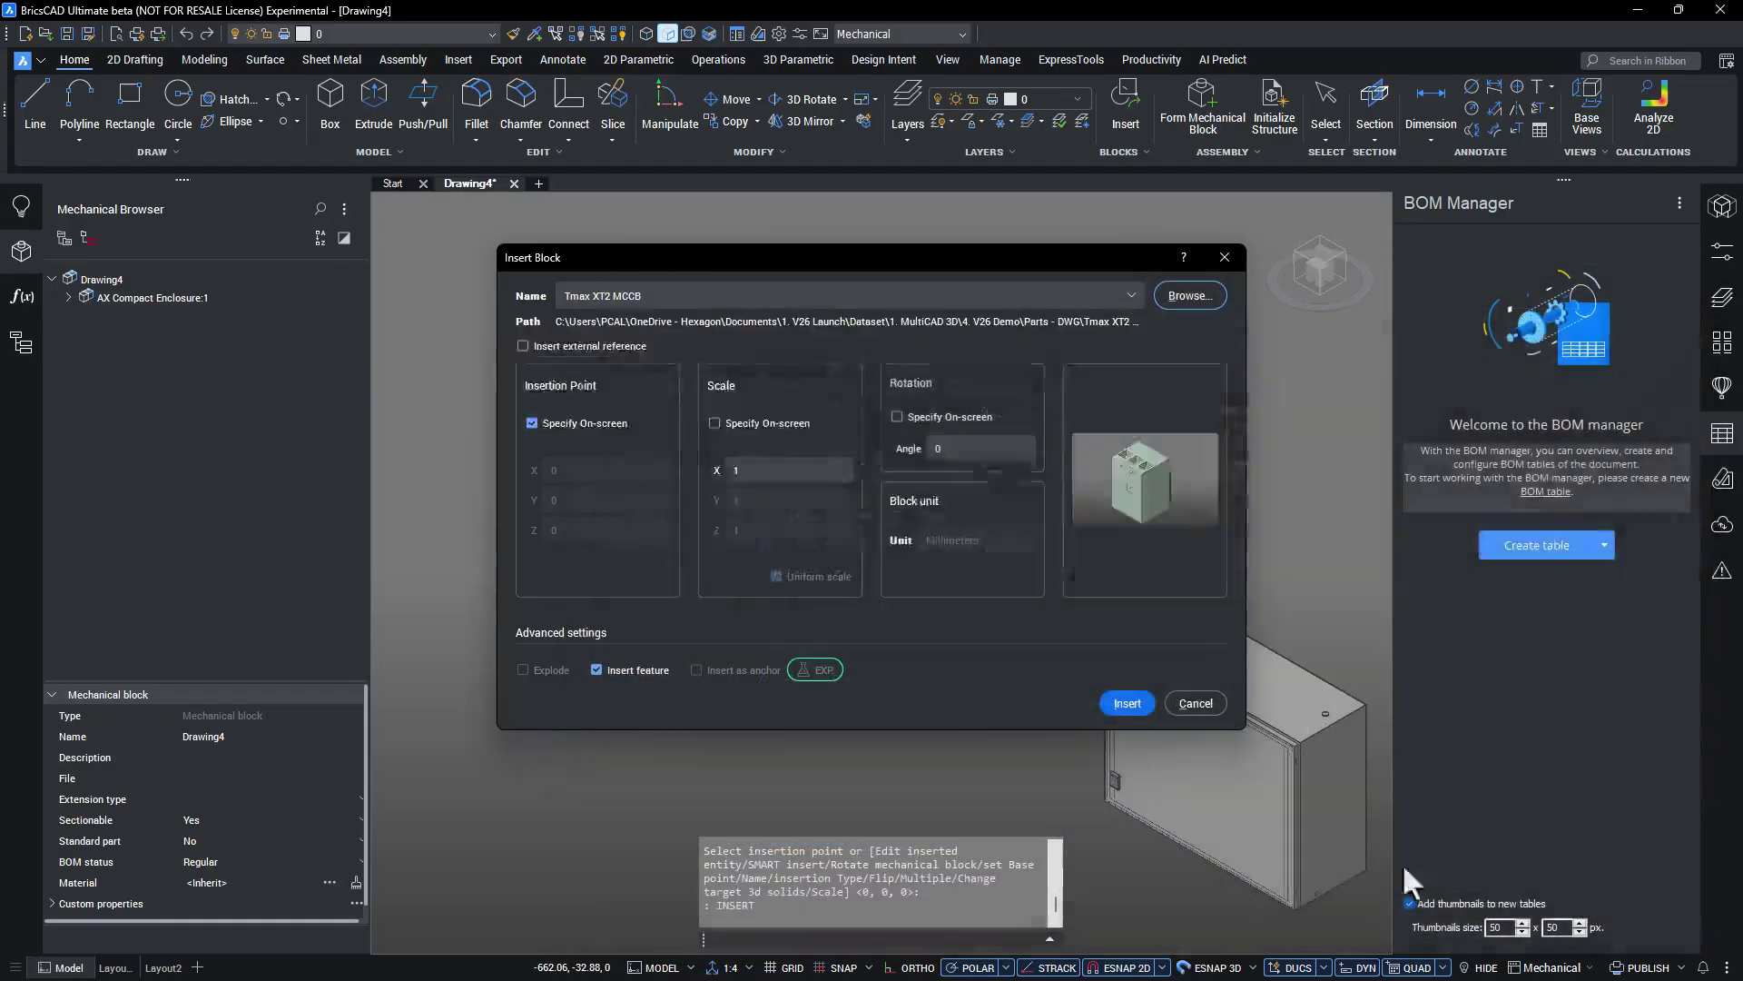
pyautogui.click(1094, 703)
pyautogui.click(975, 610)
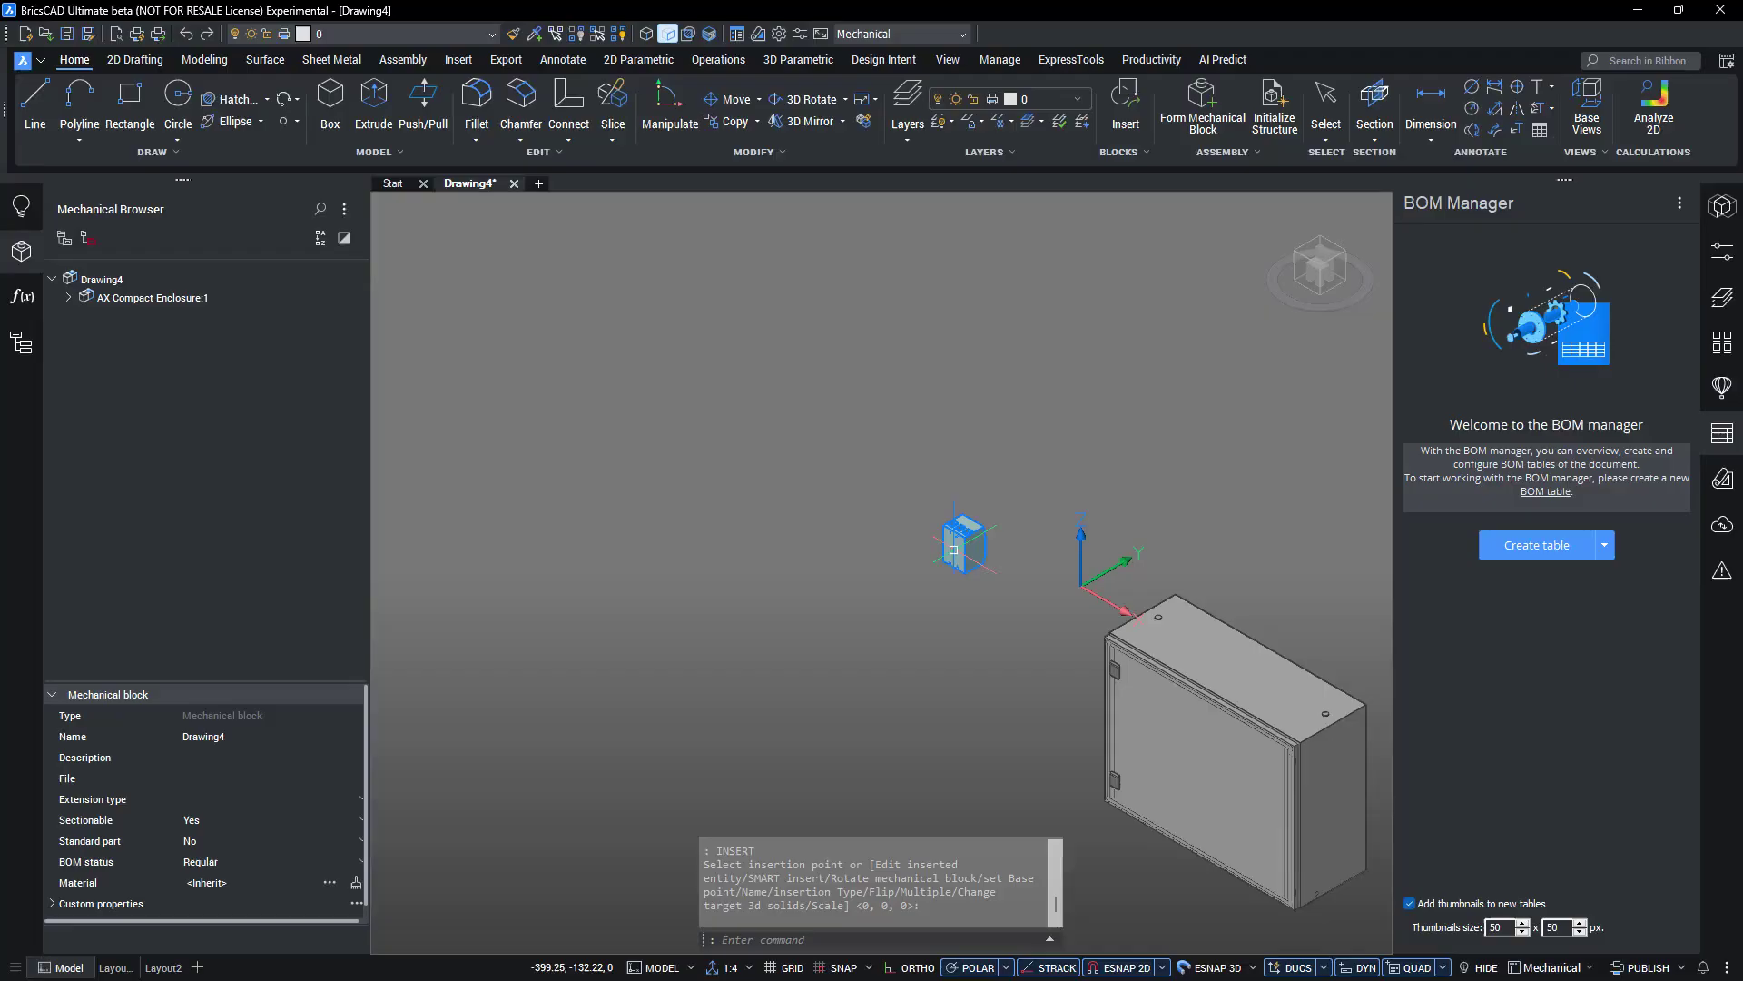
pyautogui.write('IMPORT')
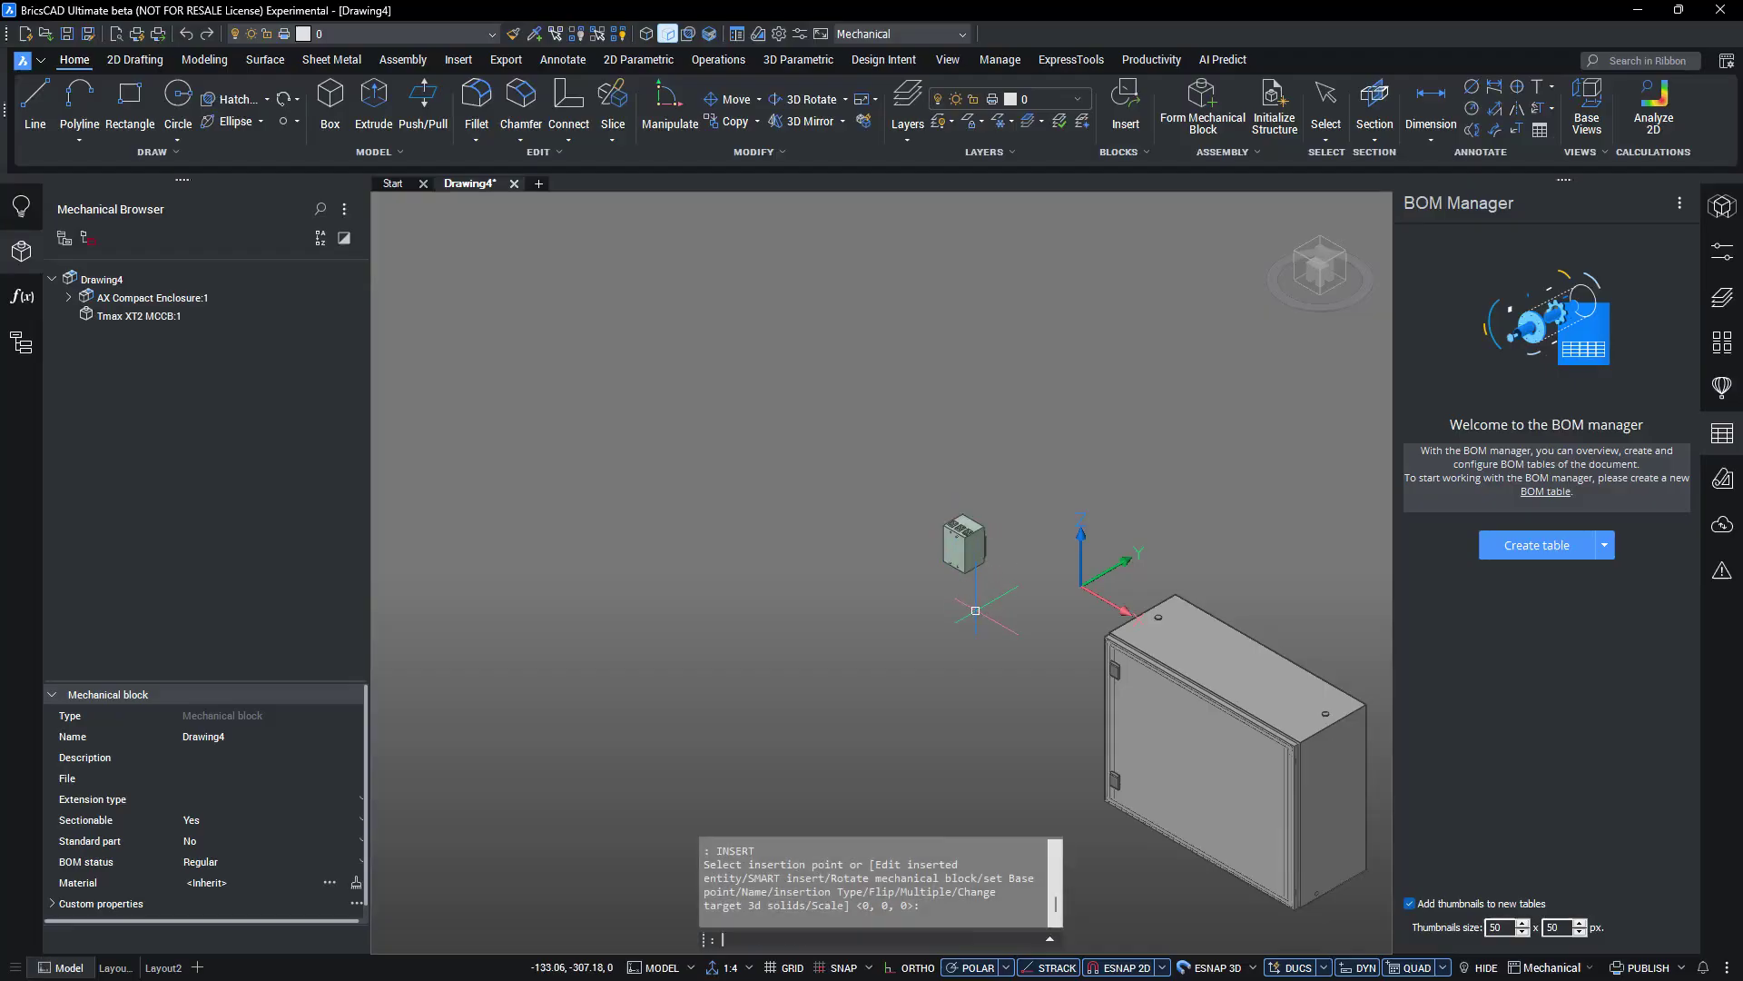
pyautogui.press('Return')
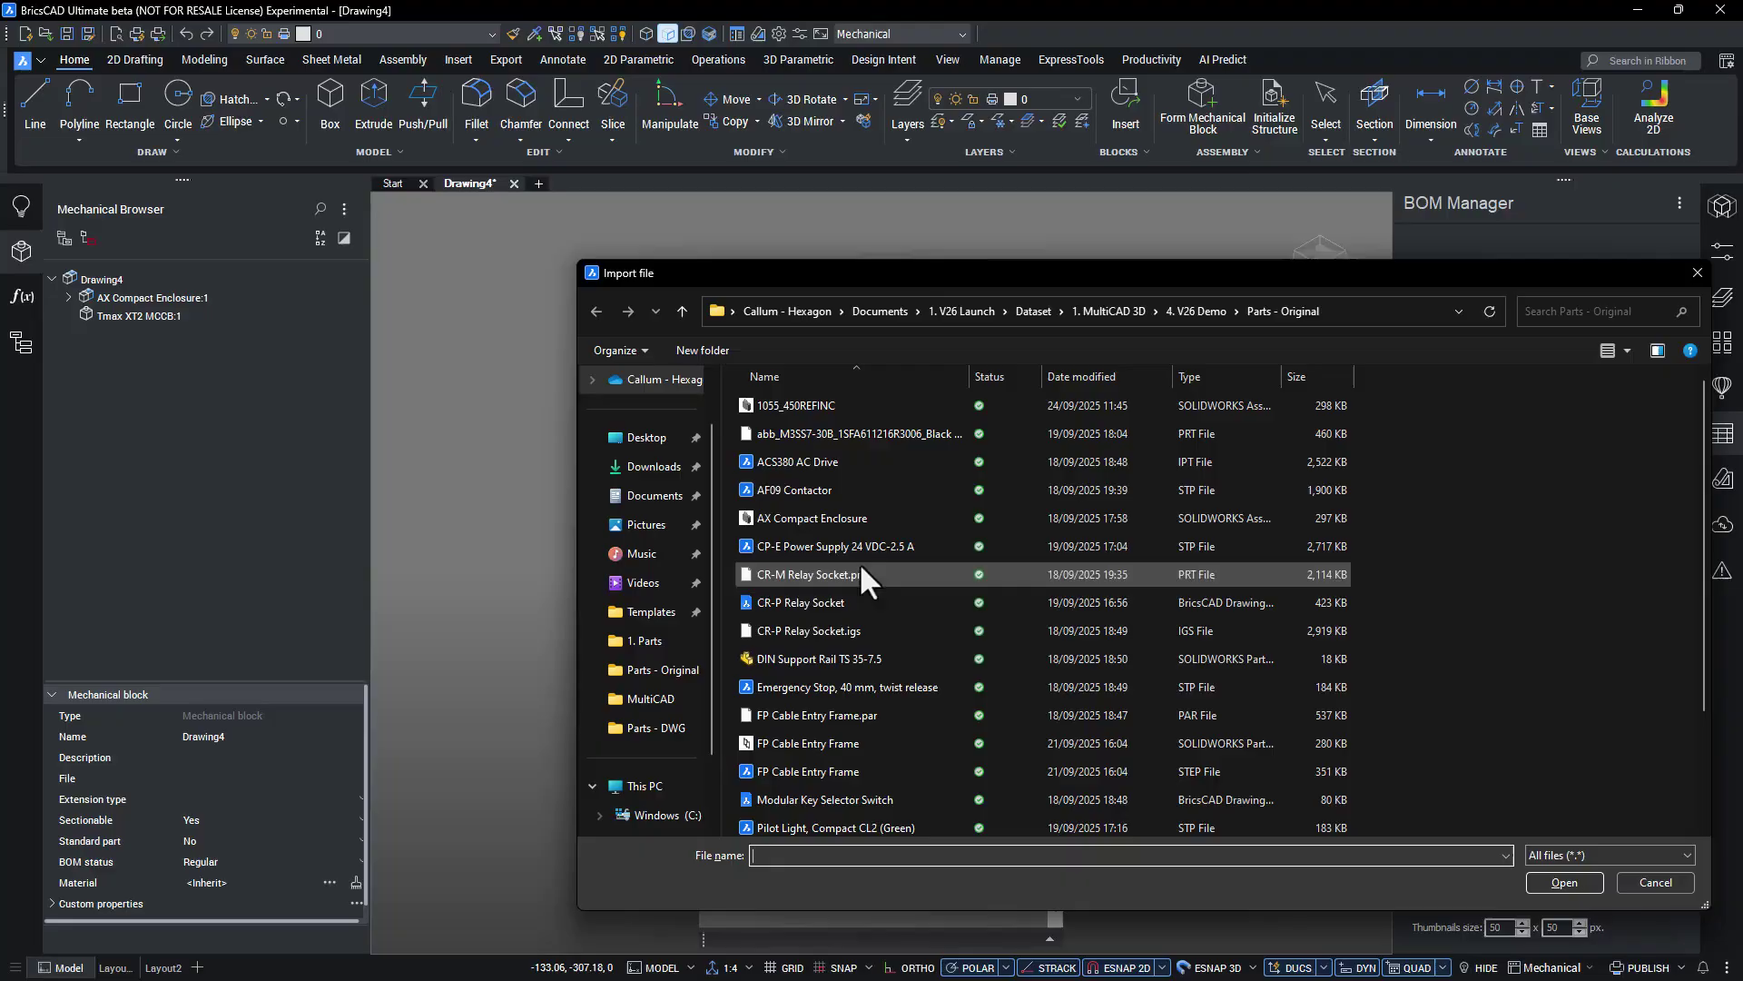
# Step: Import the AF09 Contactor file, then set Communicator product structure import to As blocks
pyautogui.click(831, 489)
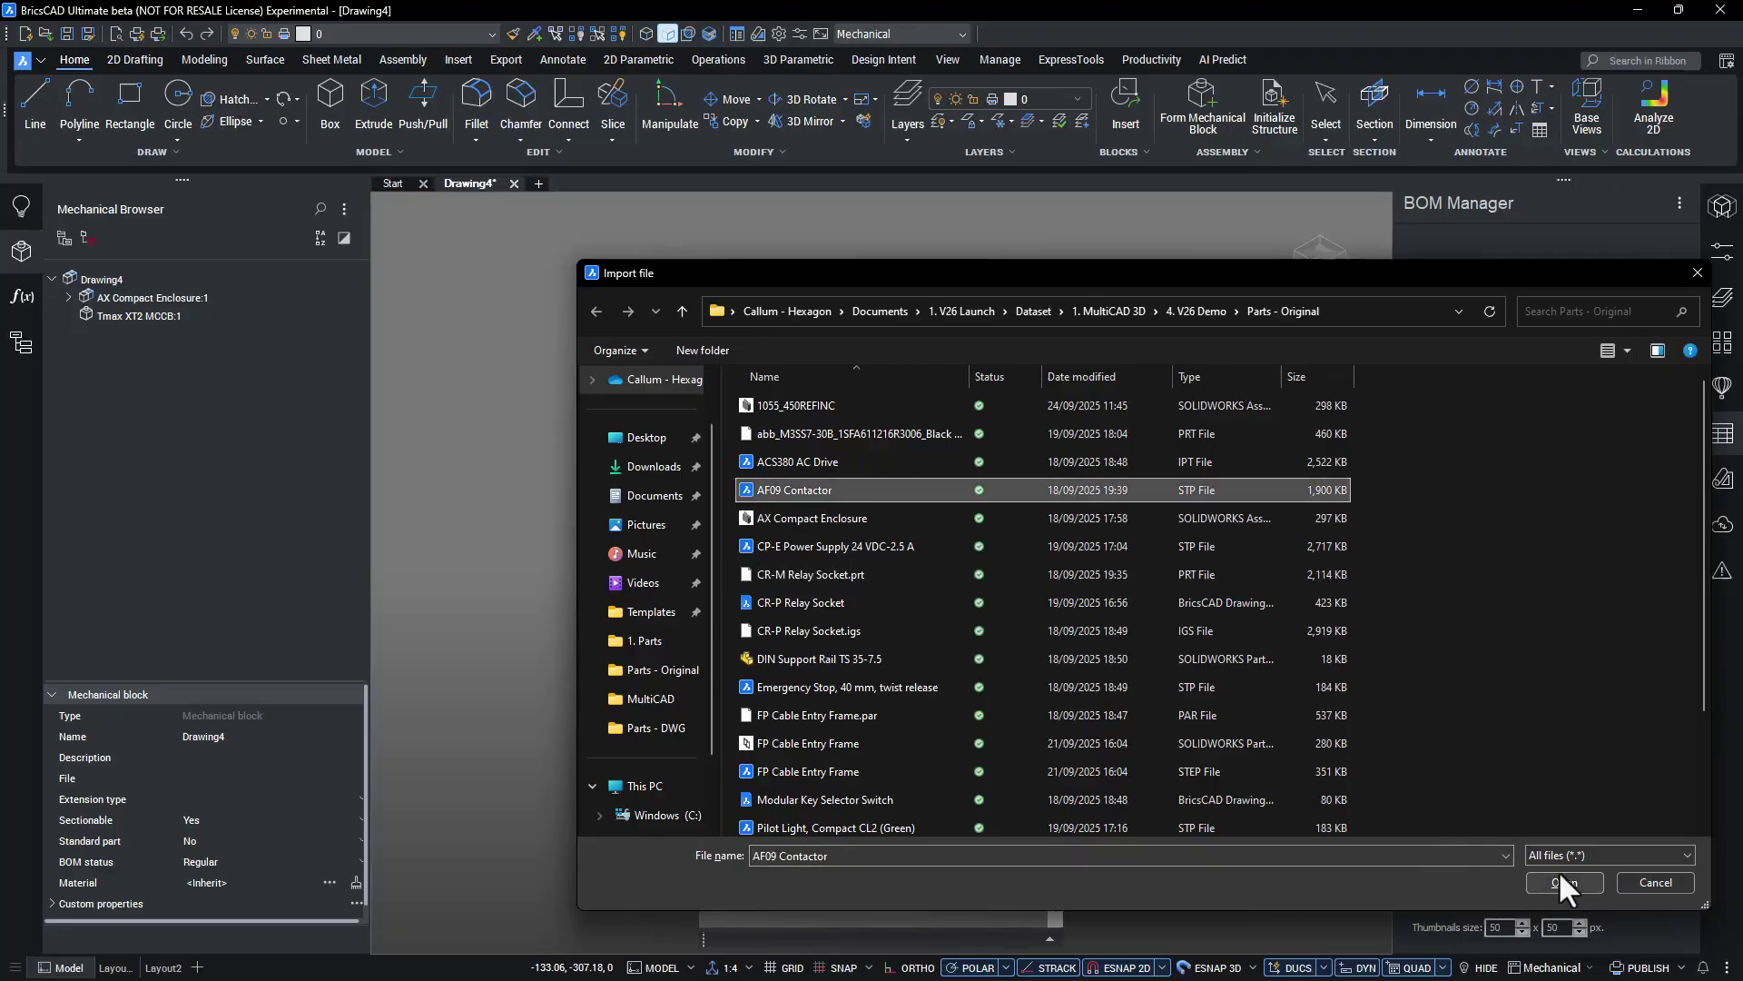
pyautogui.click(1560, 877)
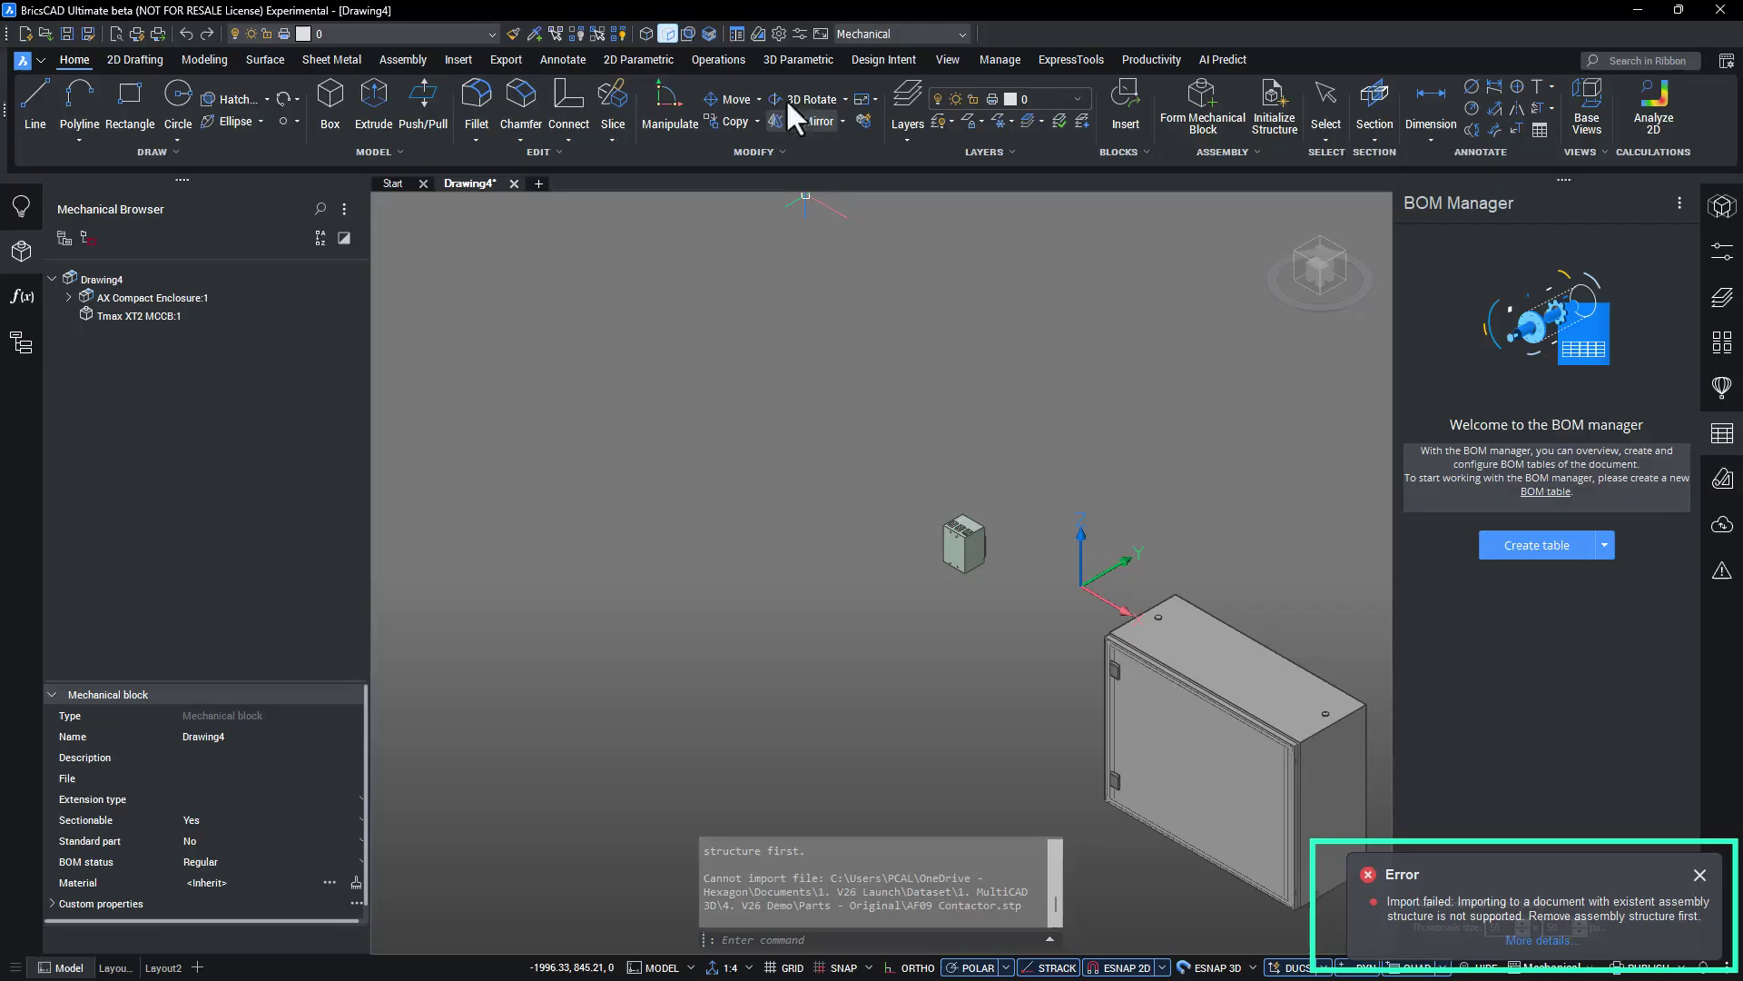
pyautogui.click(778, 34)
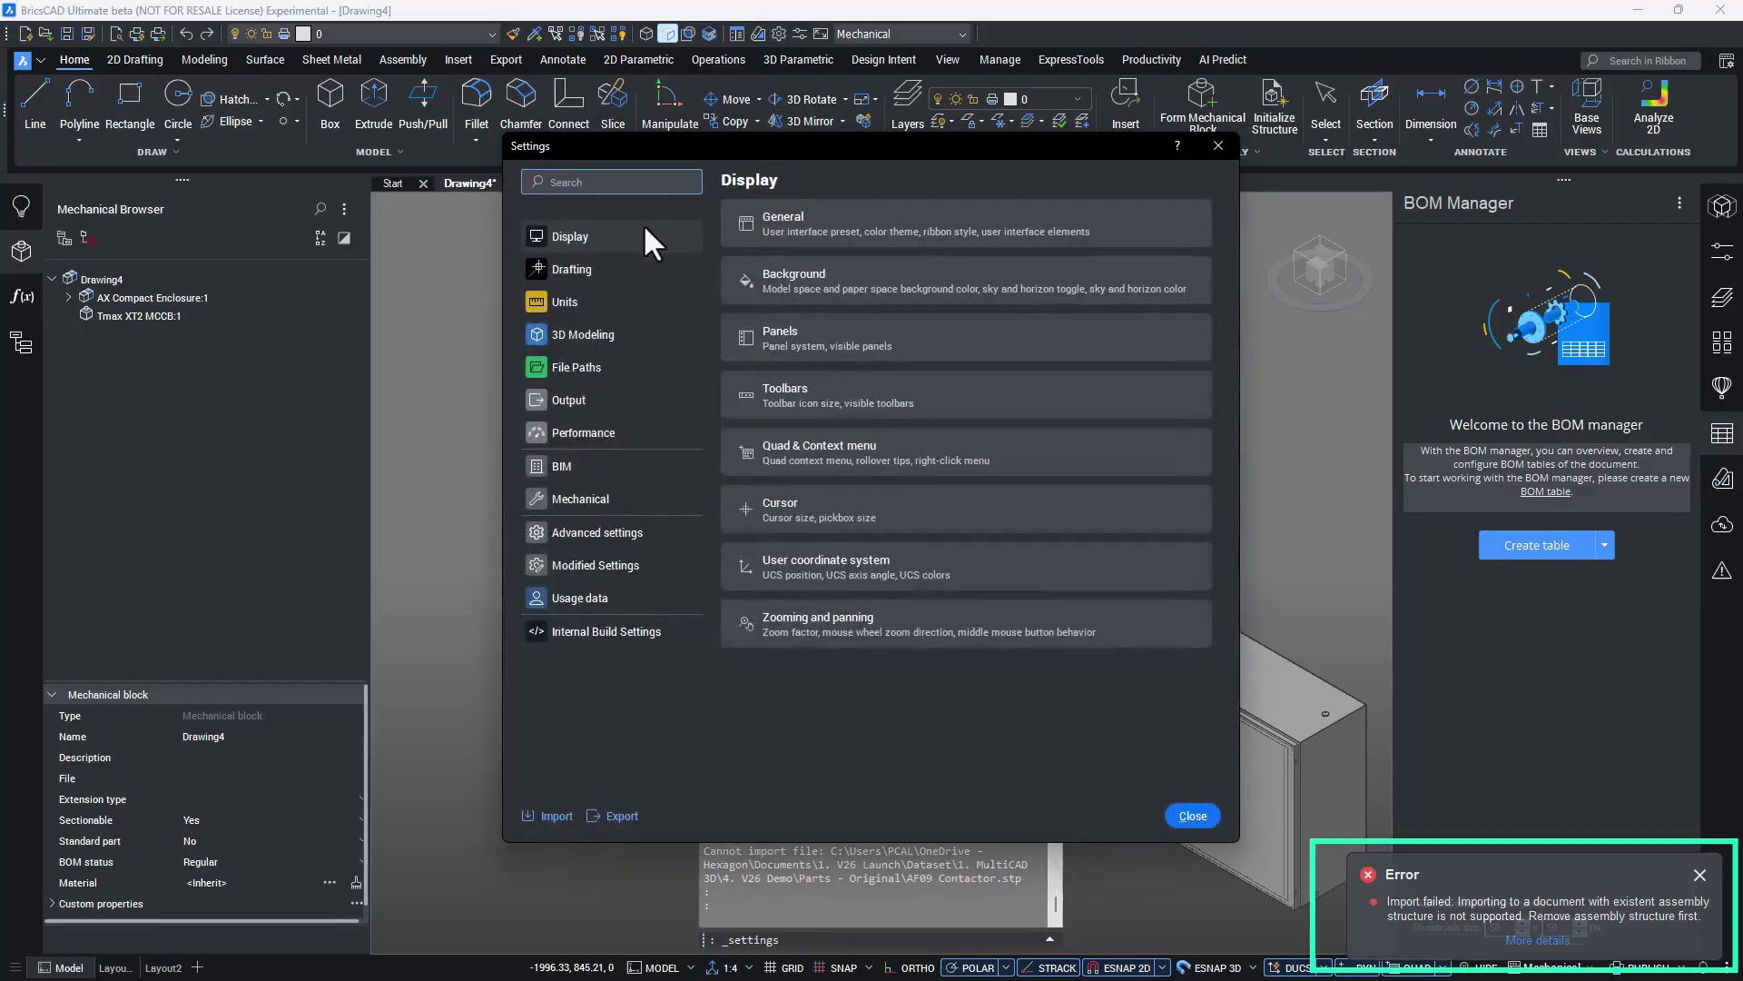
pyautogui.write('COMMUNICATOR')
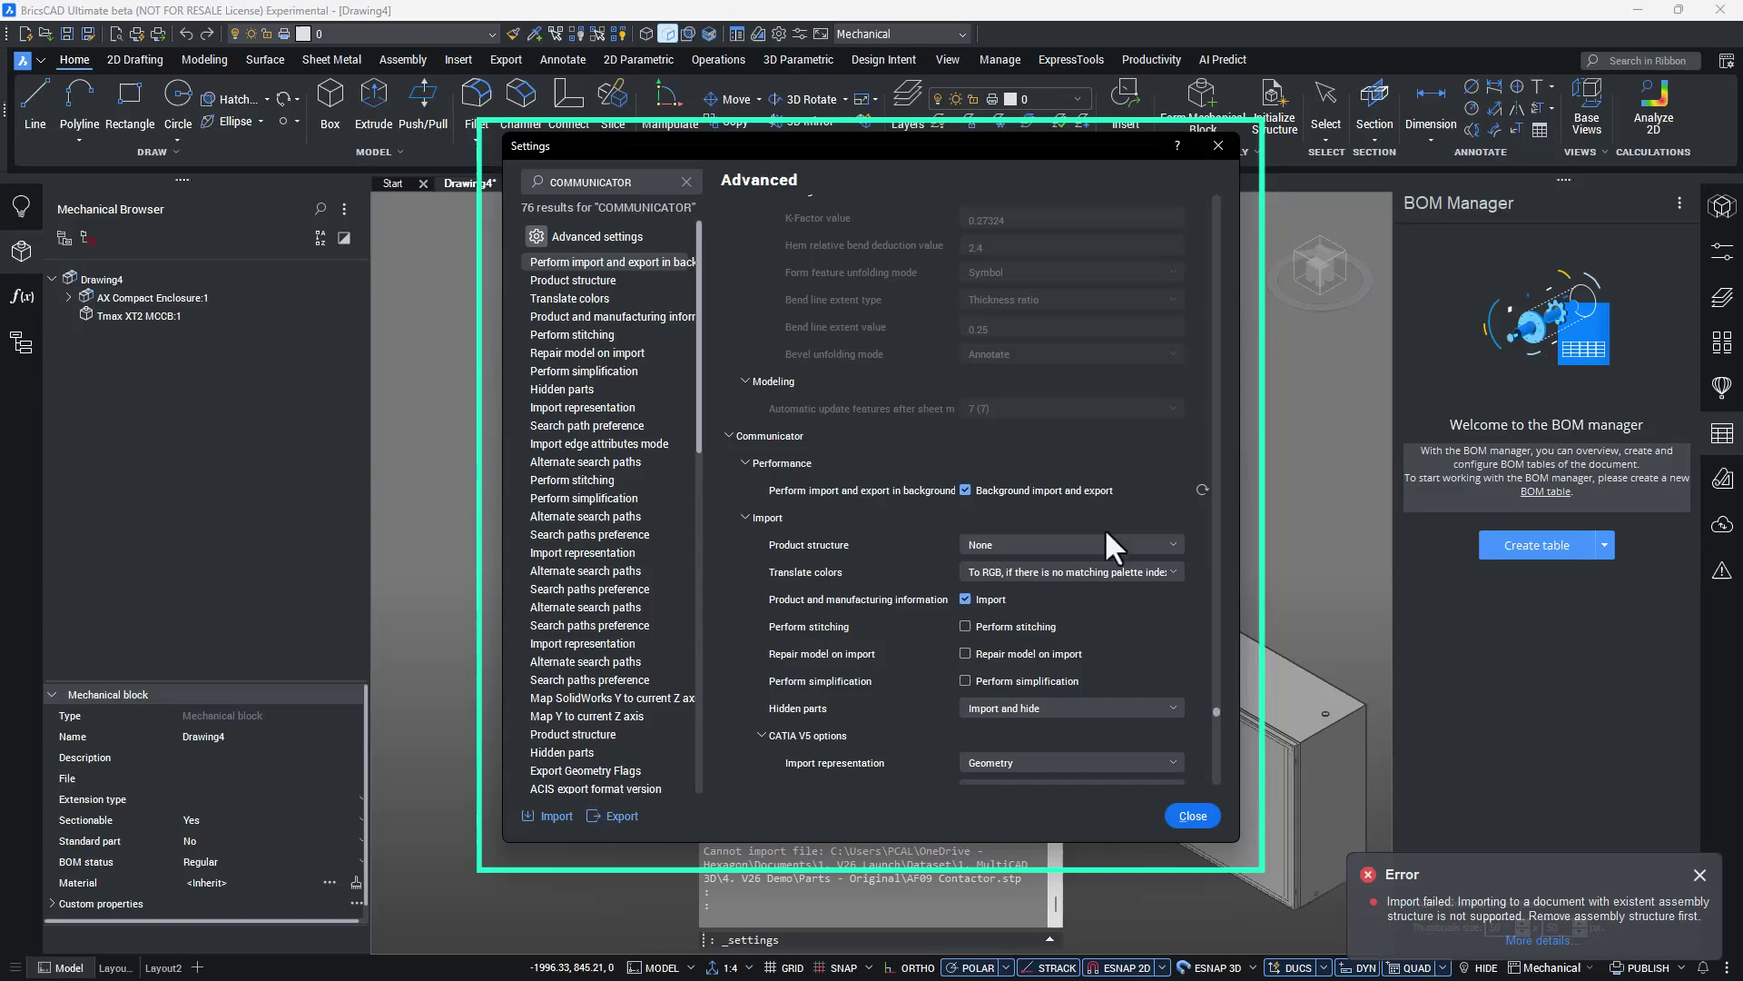
pyautogui.click(1101, 543)
pyautogui.click(1056, 583)
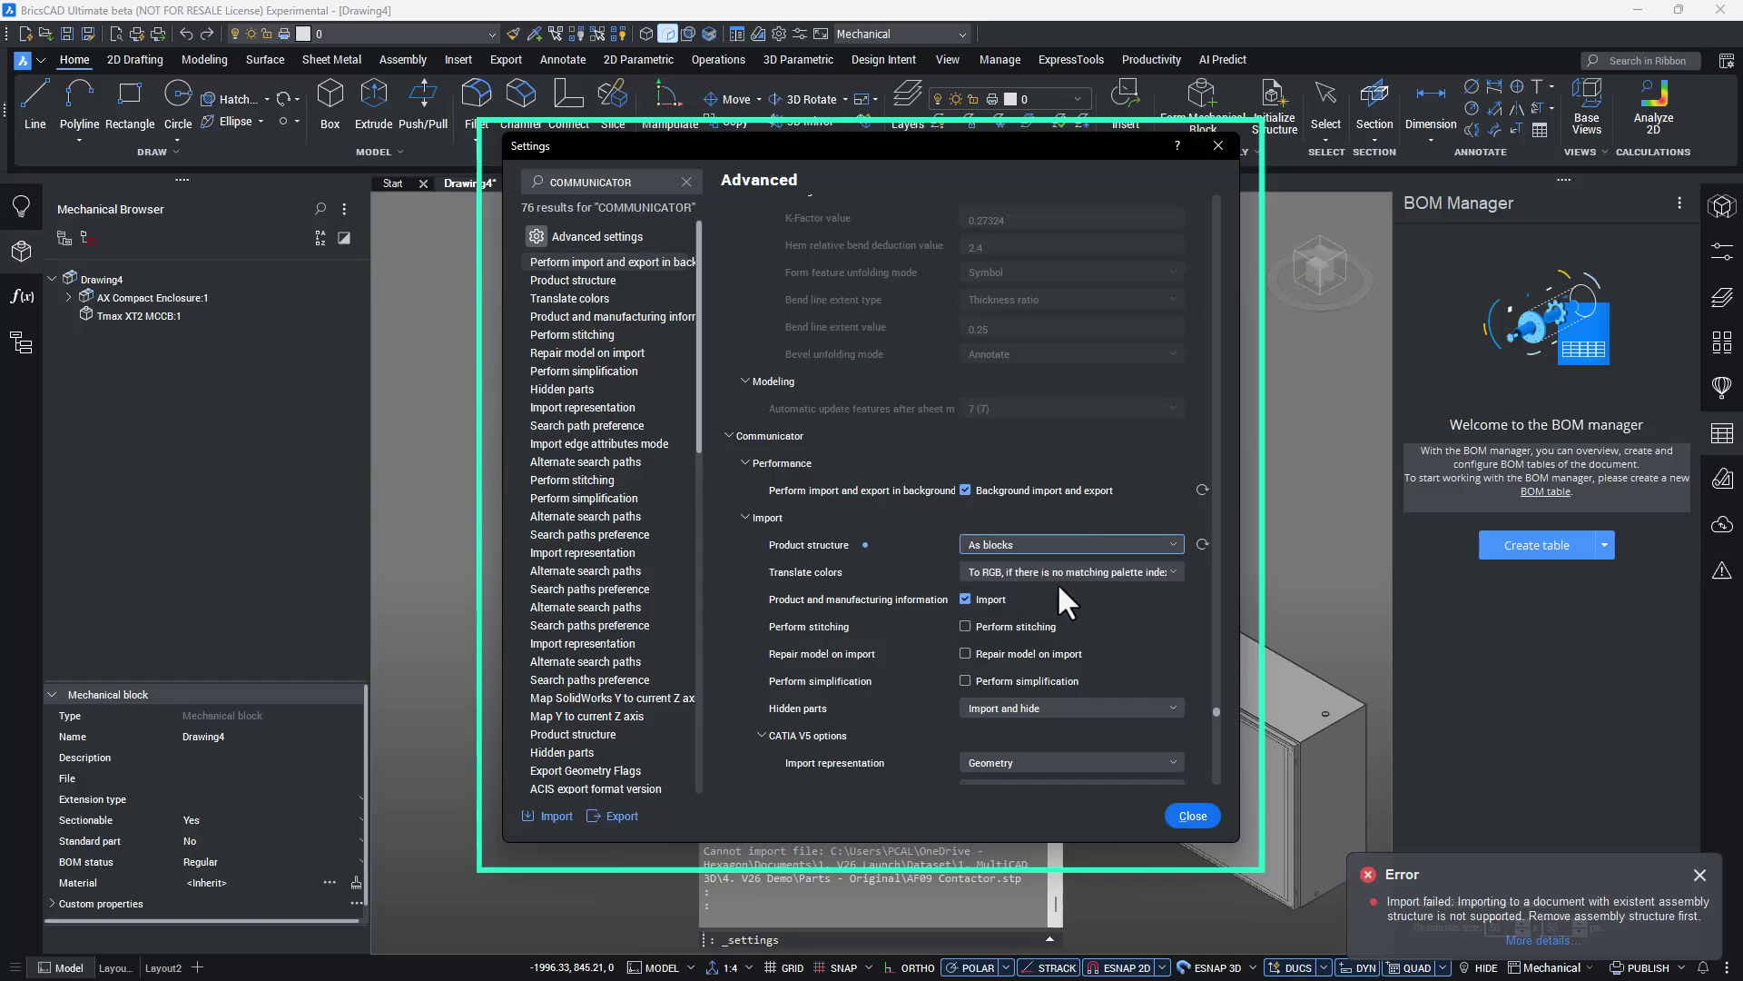
pyautogui.click(1191, 814)
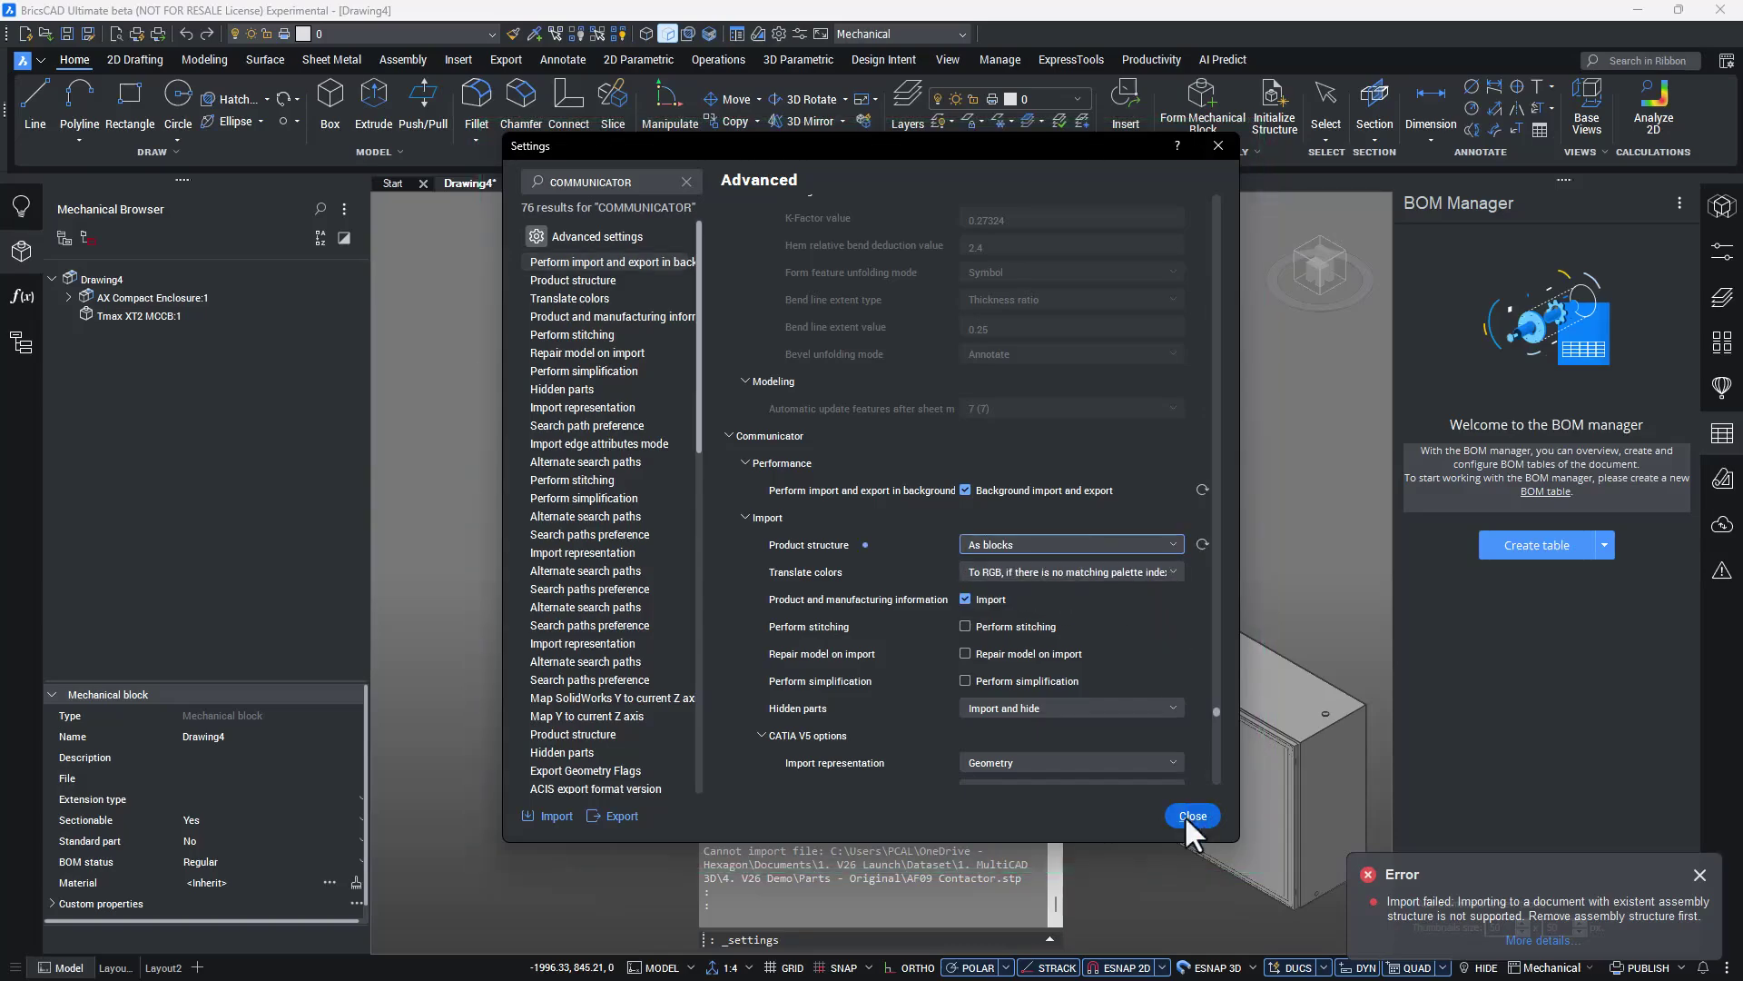
# Step: Import the AF09 Contactor file again
pyautogui.write('IMPORT')
pyautogui.press('Return')
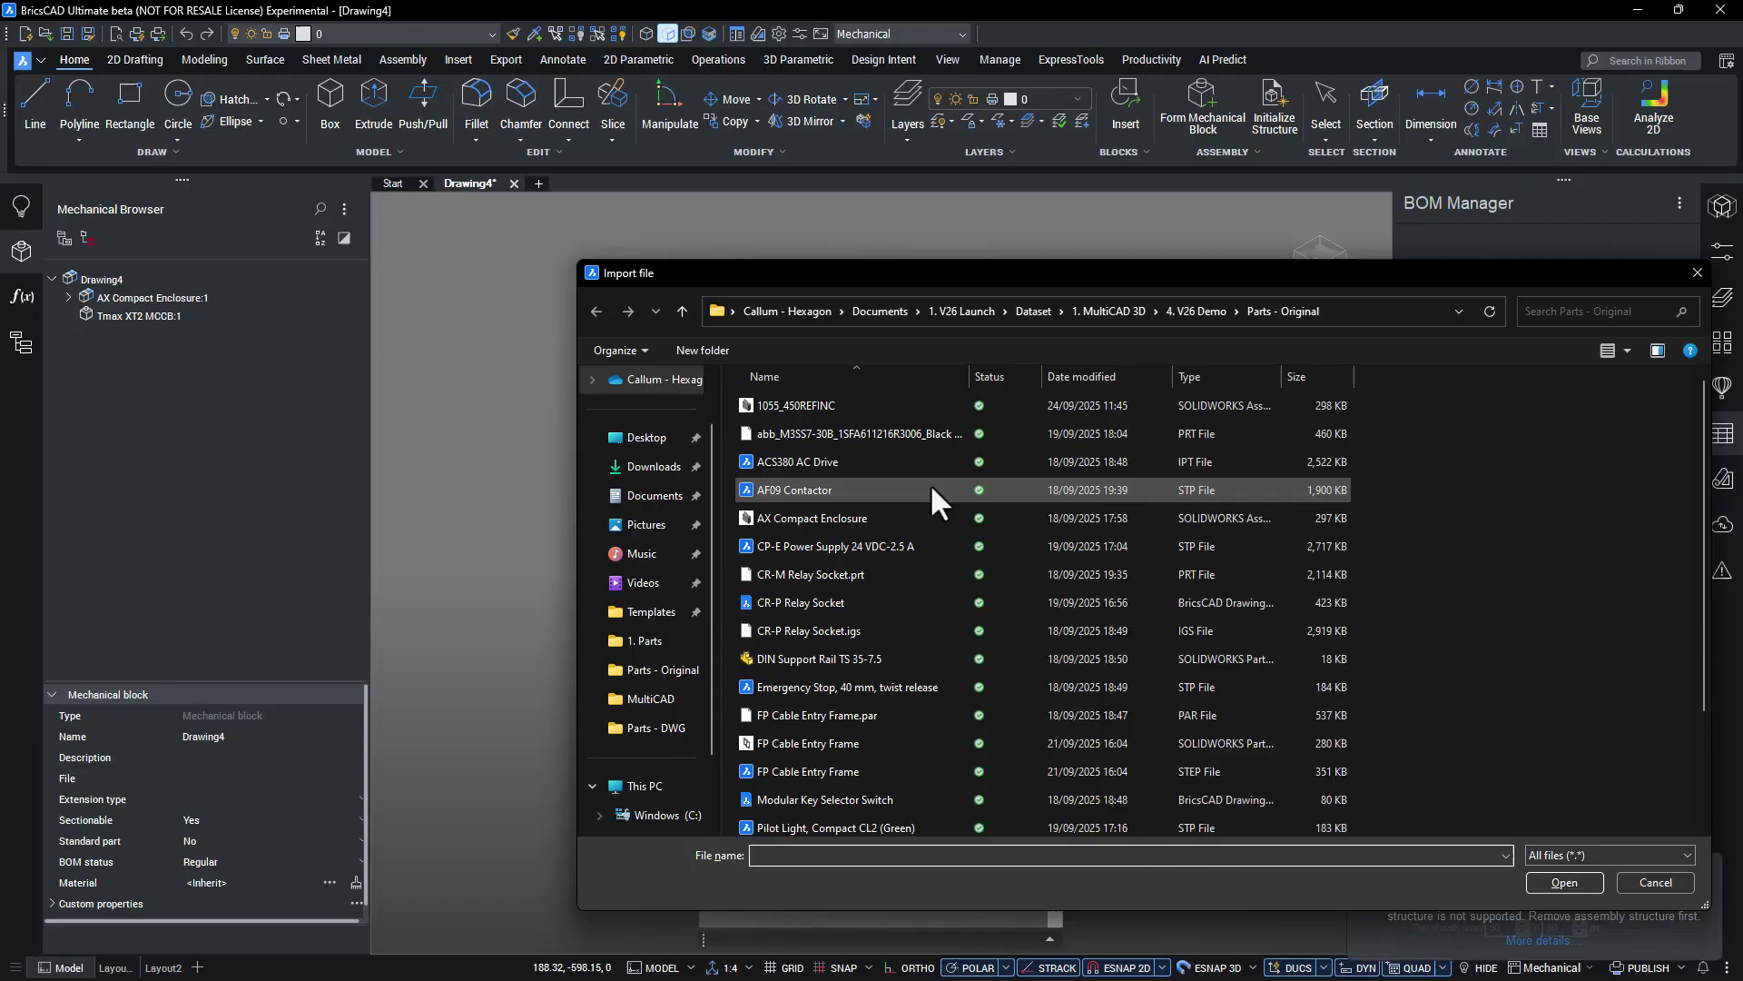
pyautogui.click(1567, 881)
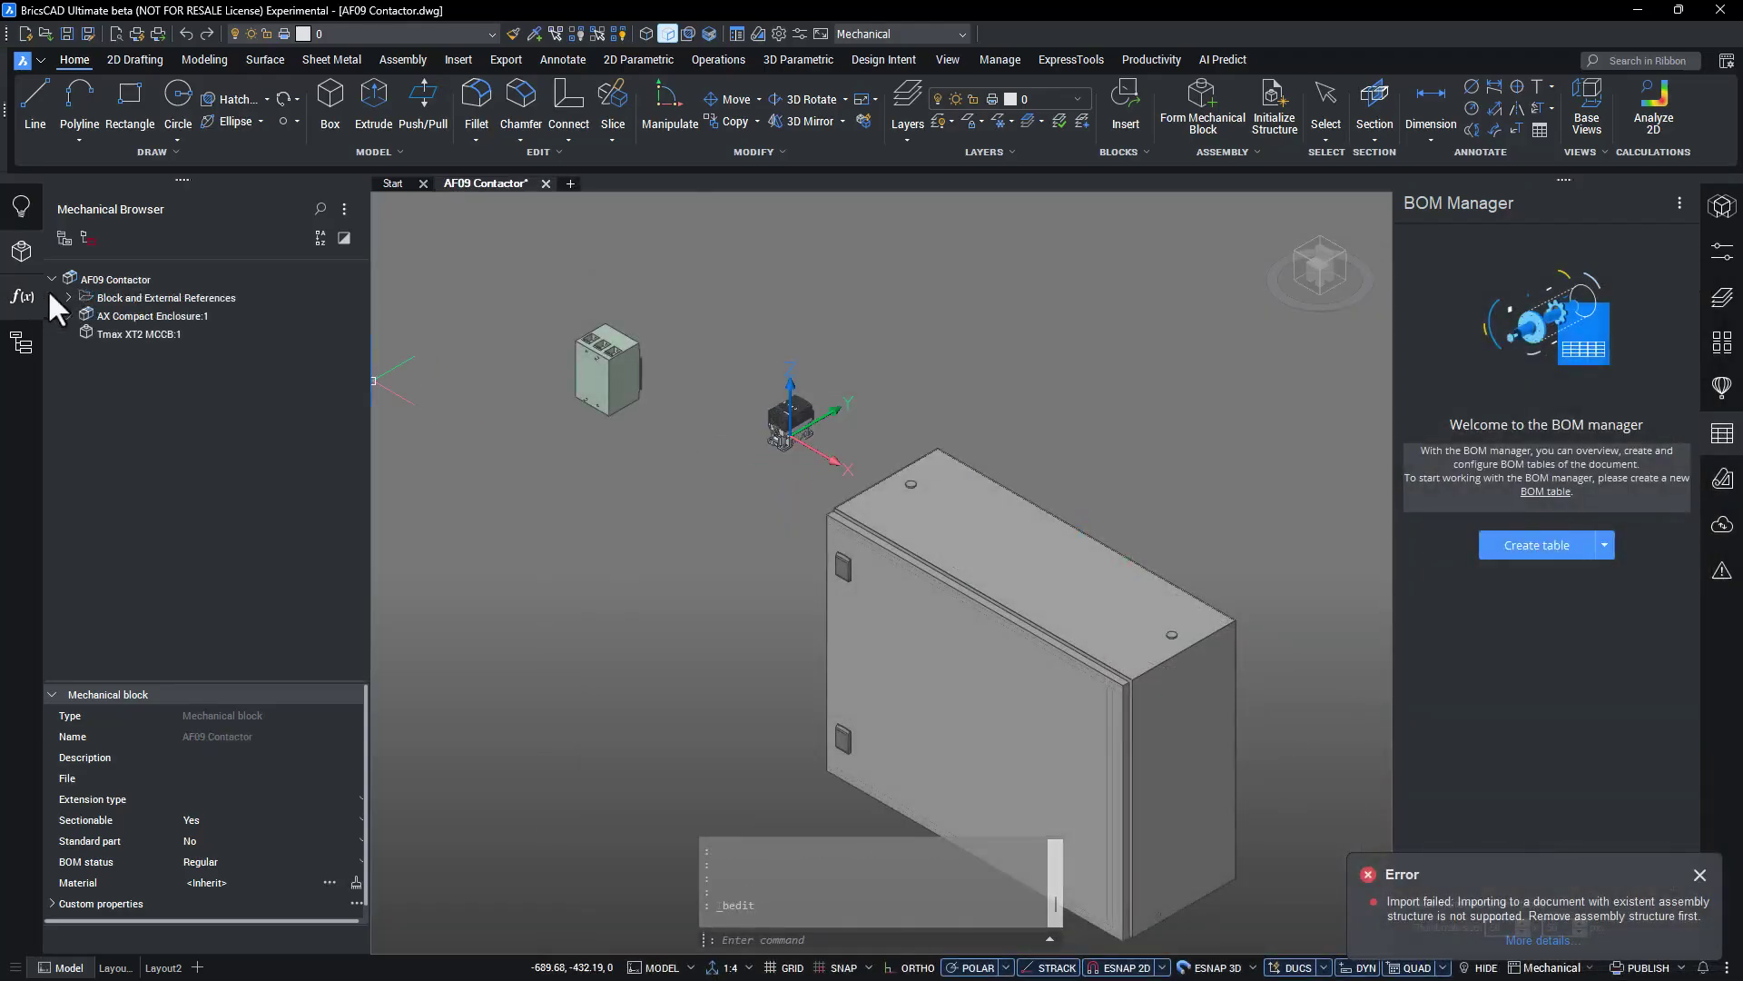
# Step: Combine the 13 abb_AF09 part blocks into one block named AF09
pyautogui.click(68, 297)
pyautogui.keyDown('shift'); pyautogui.click(168, 532); pyautogui.keyUp('shift')
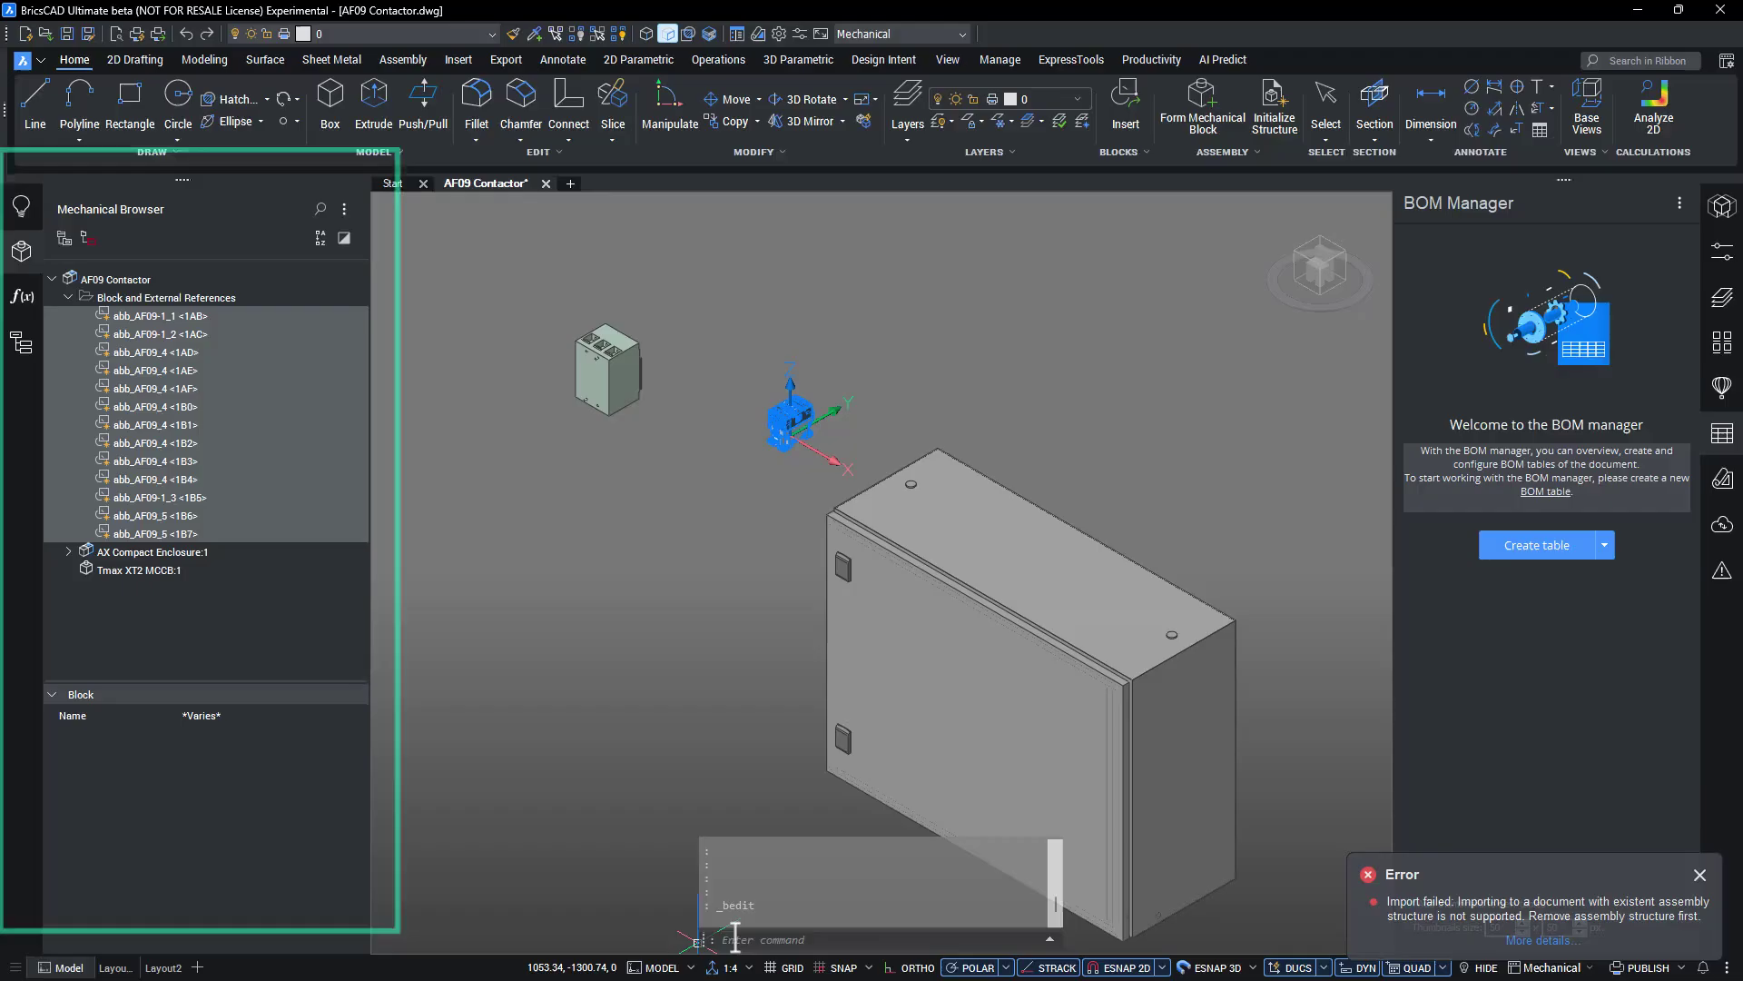
pyautogui.write('BLOCK')
pyautogui.press('Return')
pyautogui.write('AF')
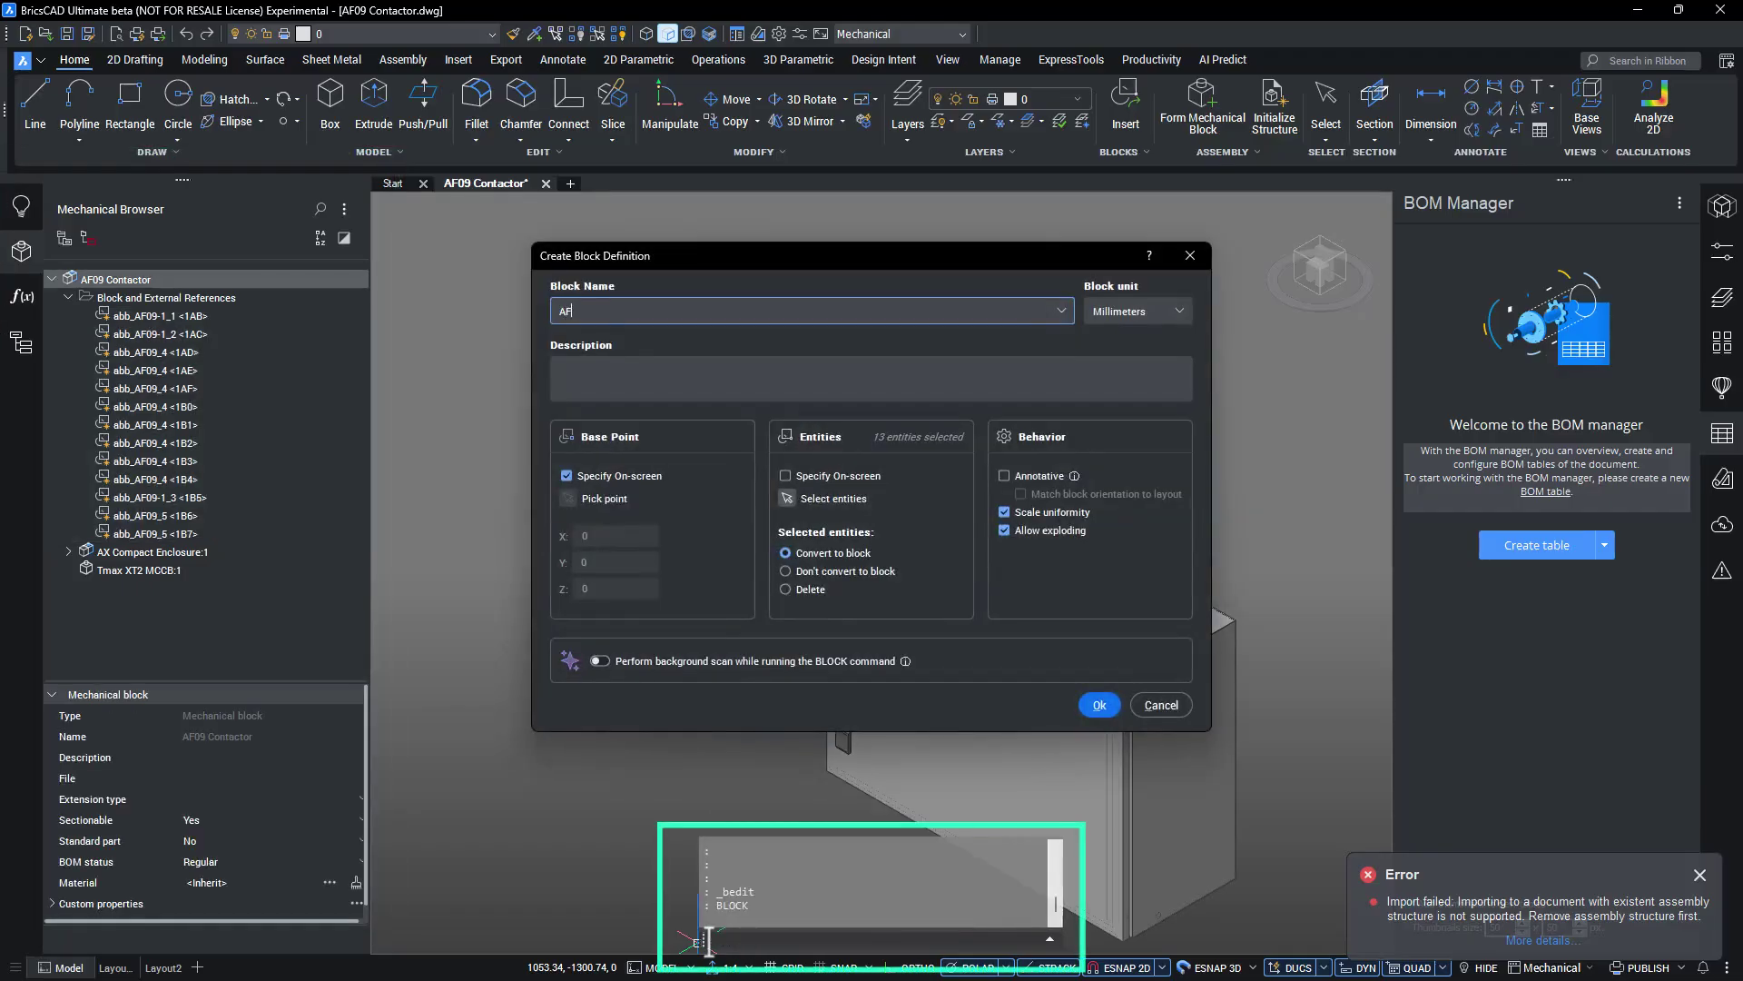
pyautogui.write('09')
pyautogui.press('Return')
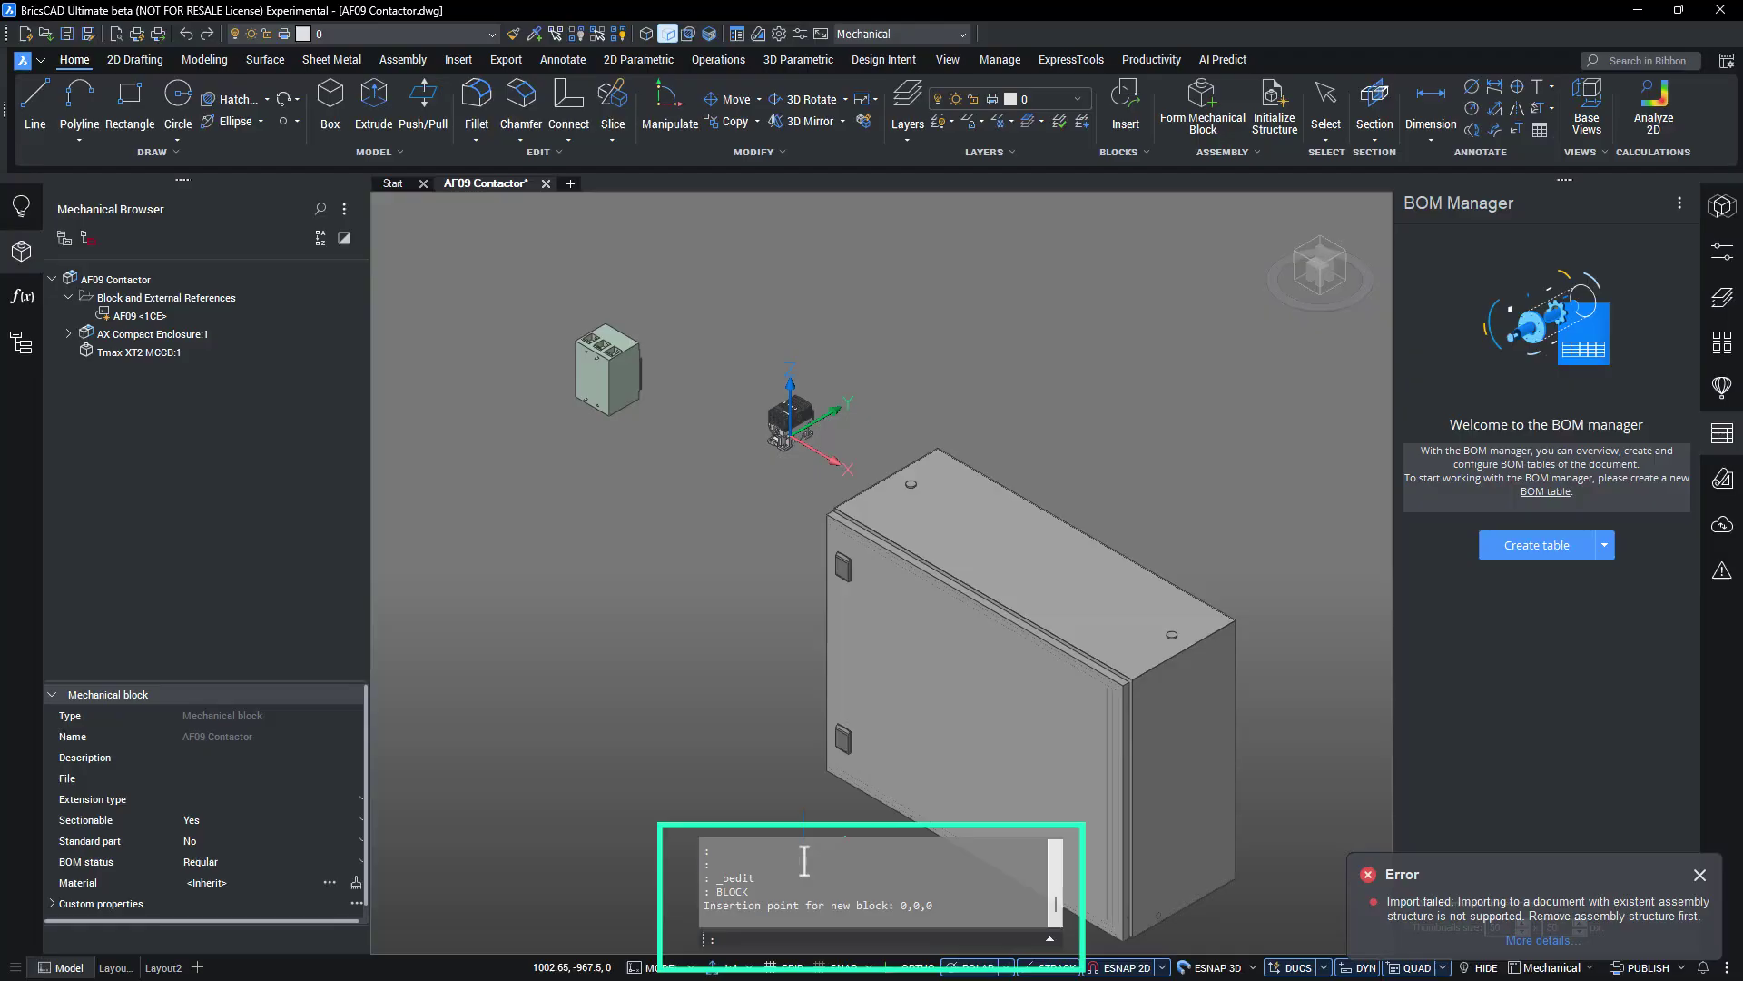
# Step: Convert the blocks to mechanical components and create a top-level BOM table
pyautogui.press('Return')
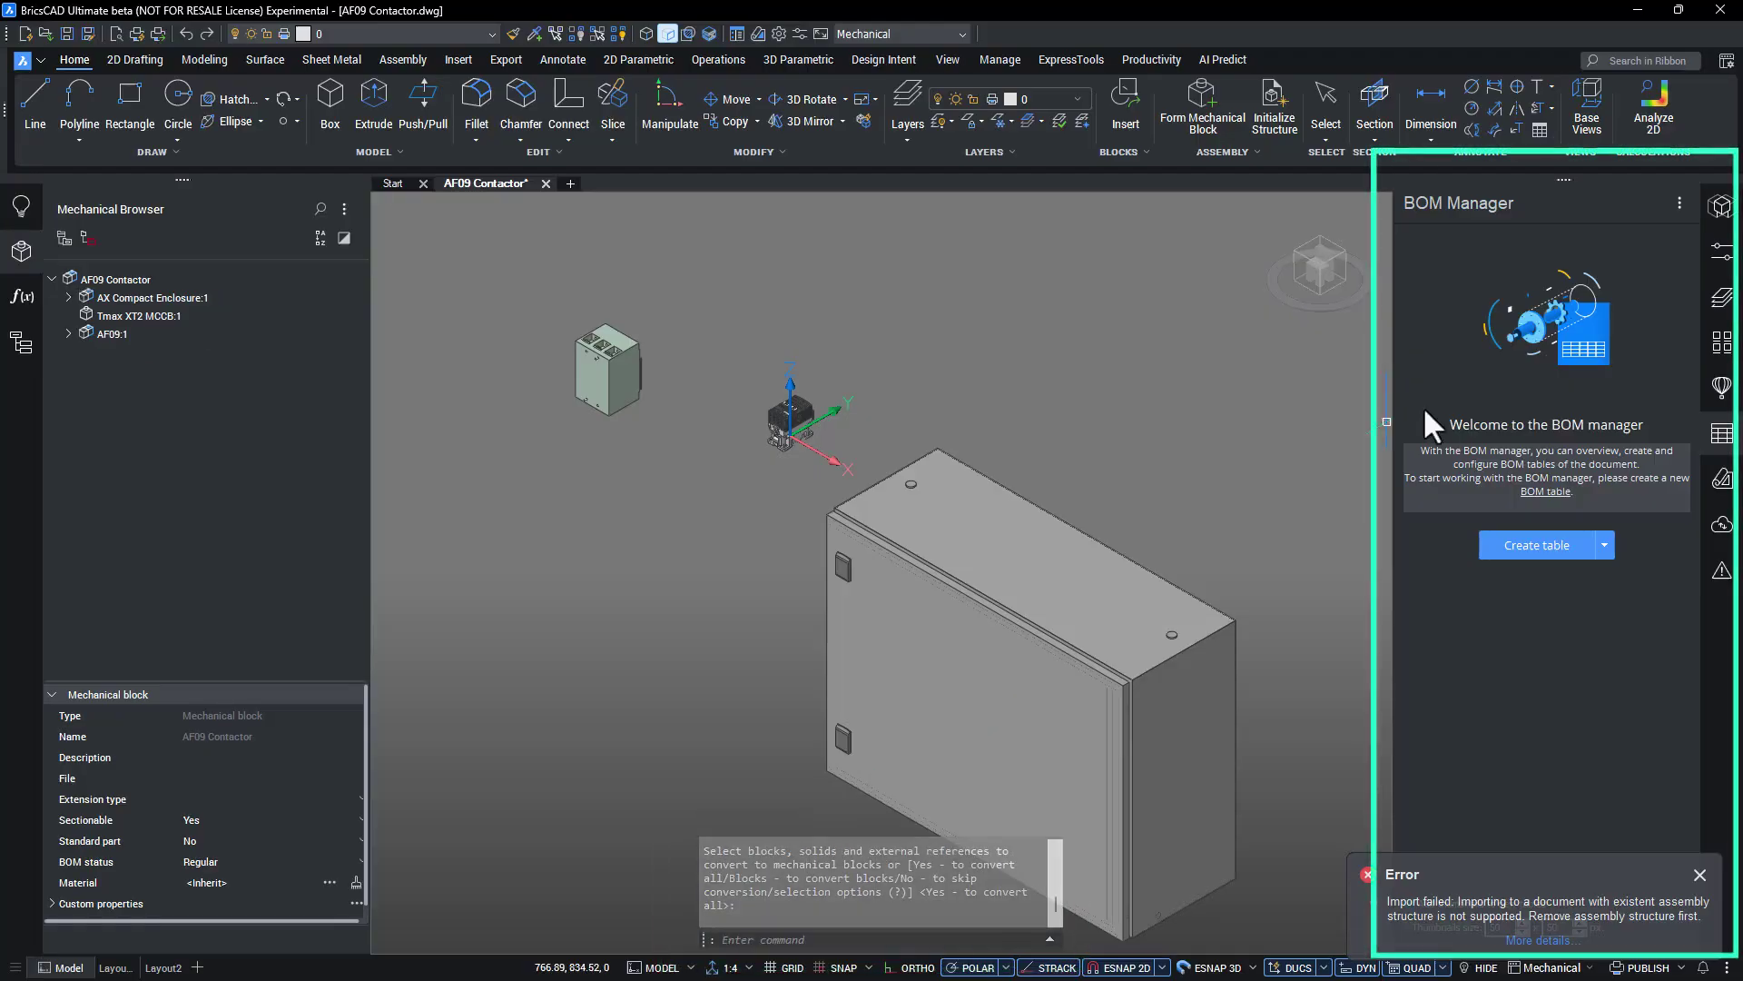
pyautogui.click(1556, 543)
pyautogui.click(1548, 569)
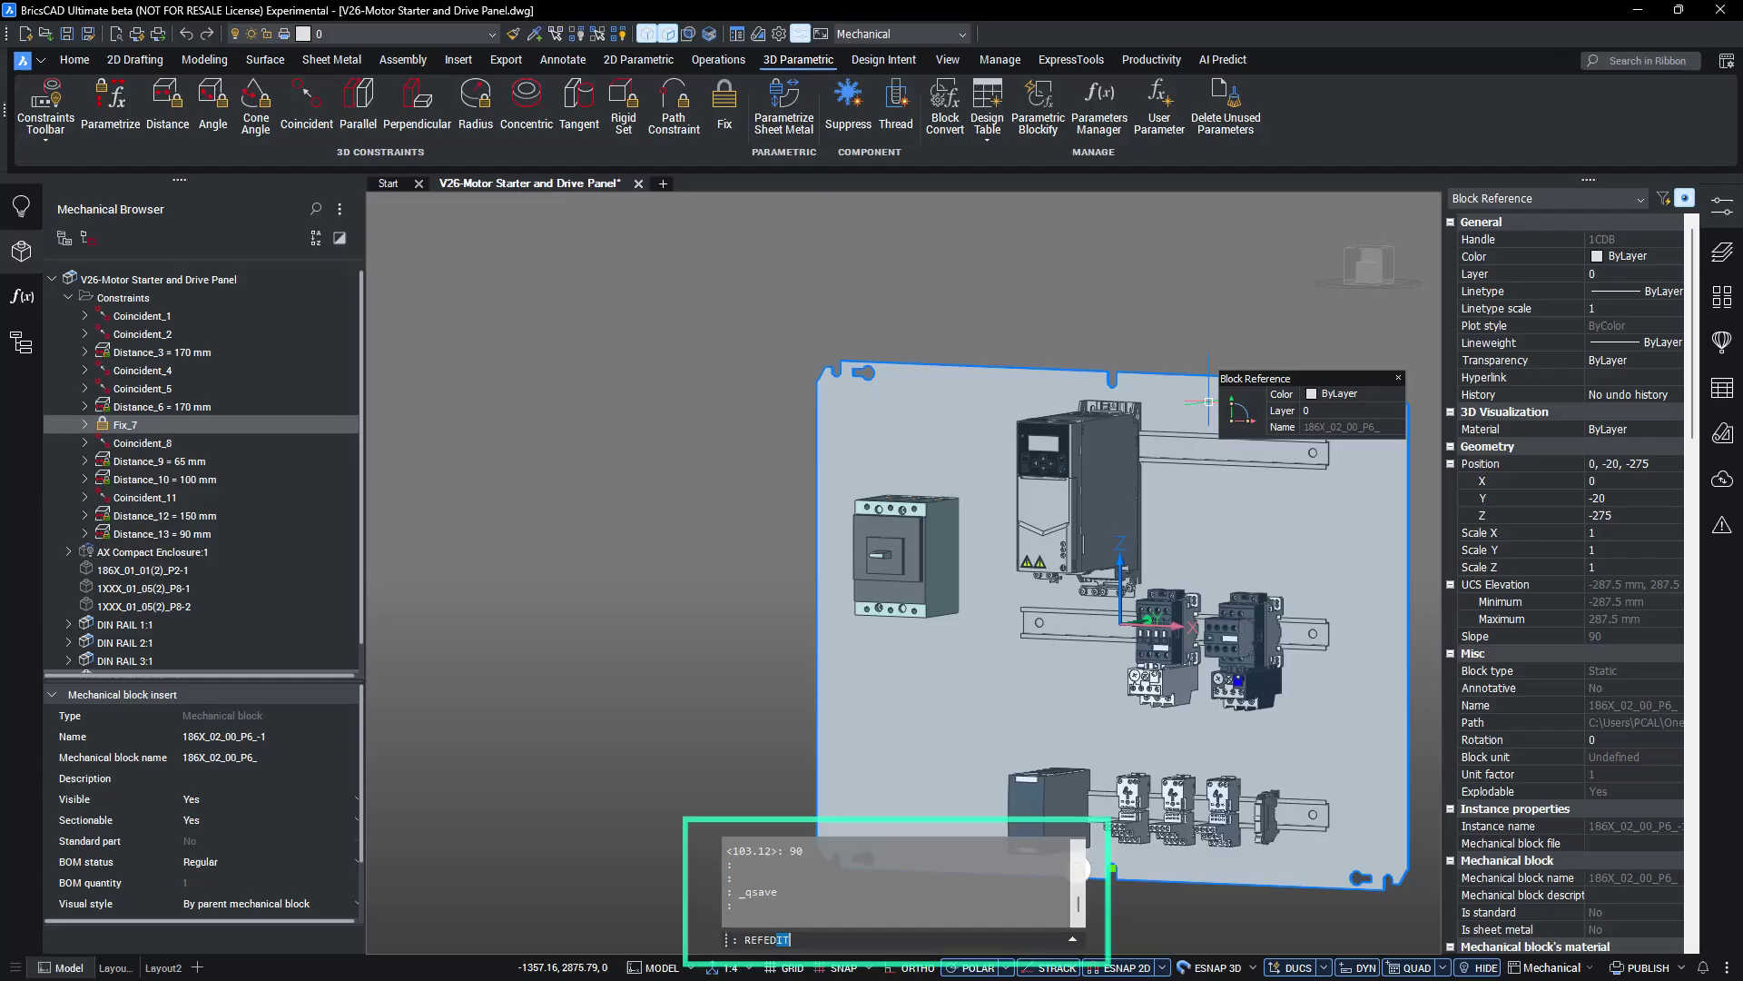
# Step: Edit the panel block in place and draw a 10 mm circle at the DIN rail's end hole
pyautogui.press('Return')
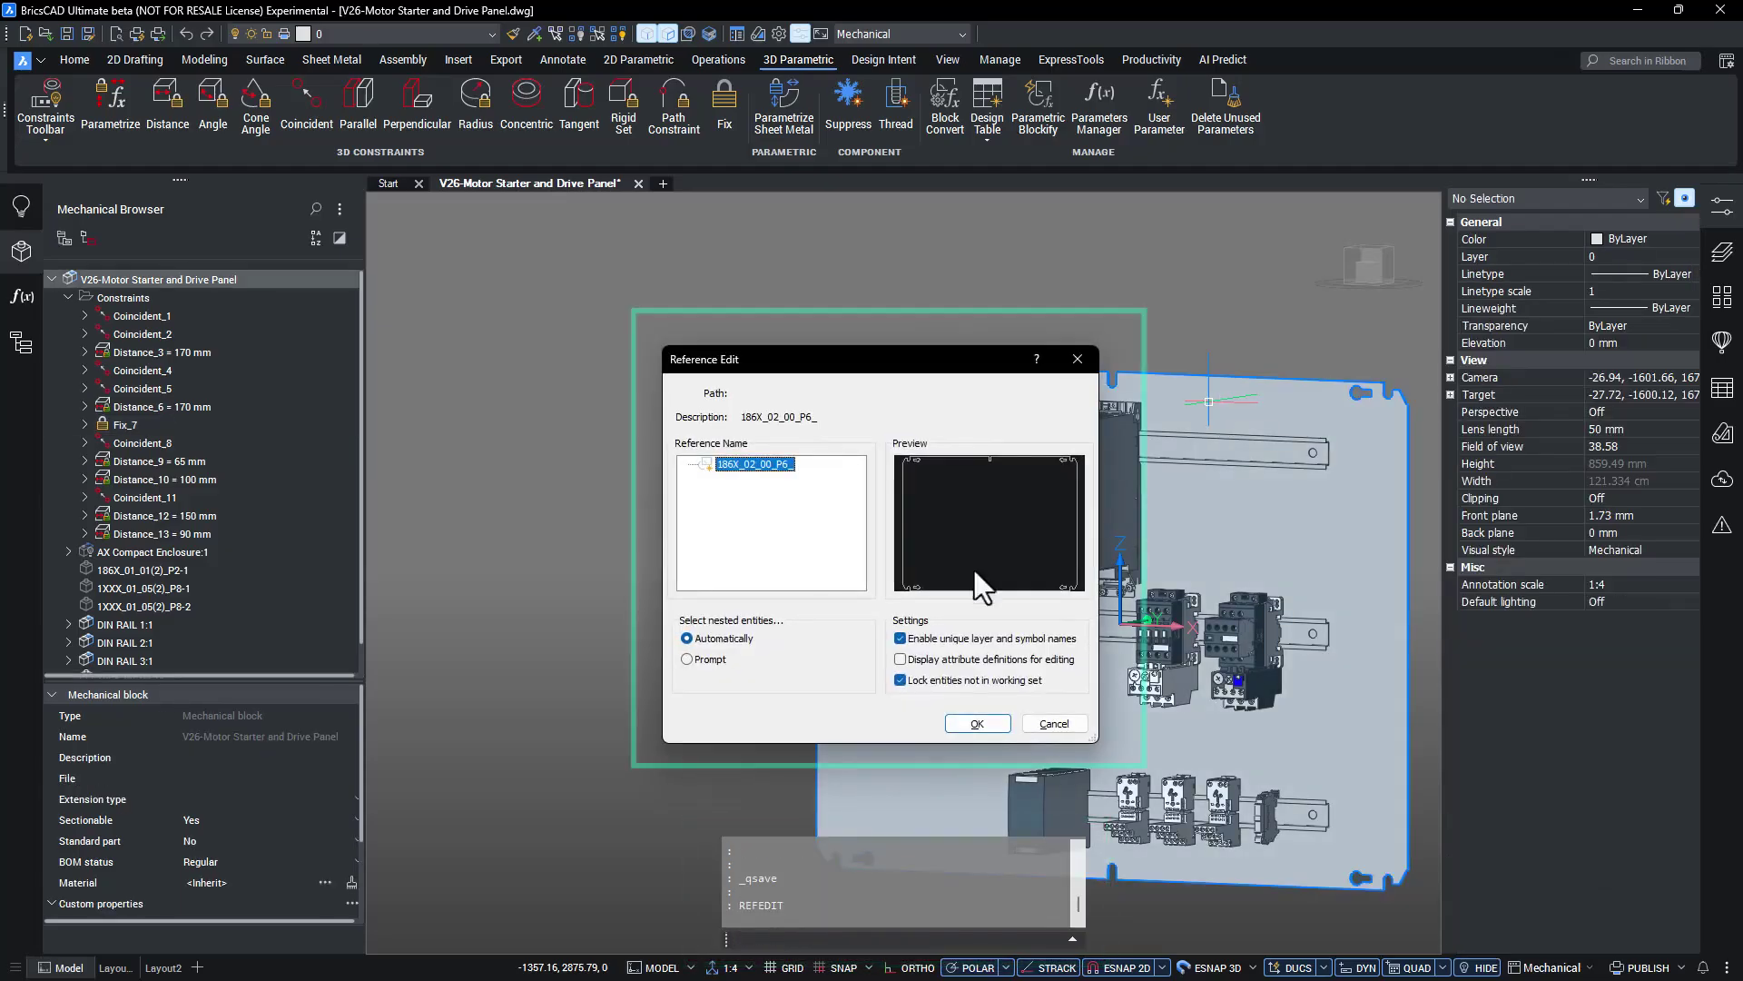
pyautogui.click(978, 721)
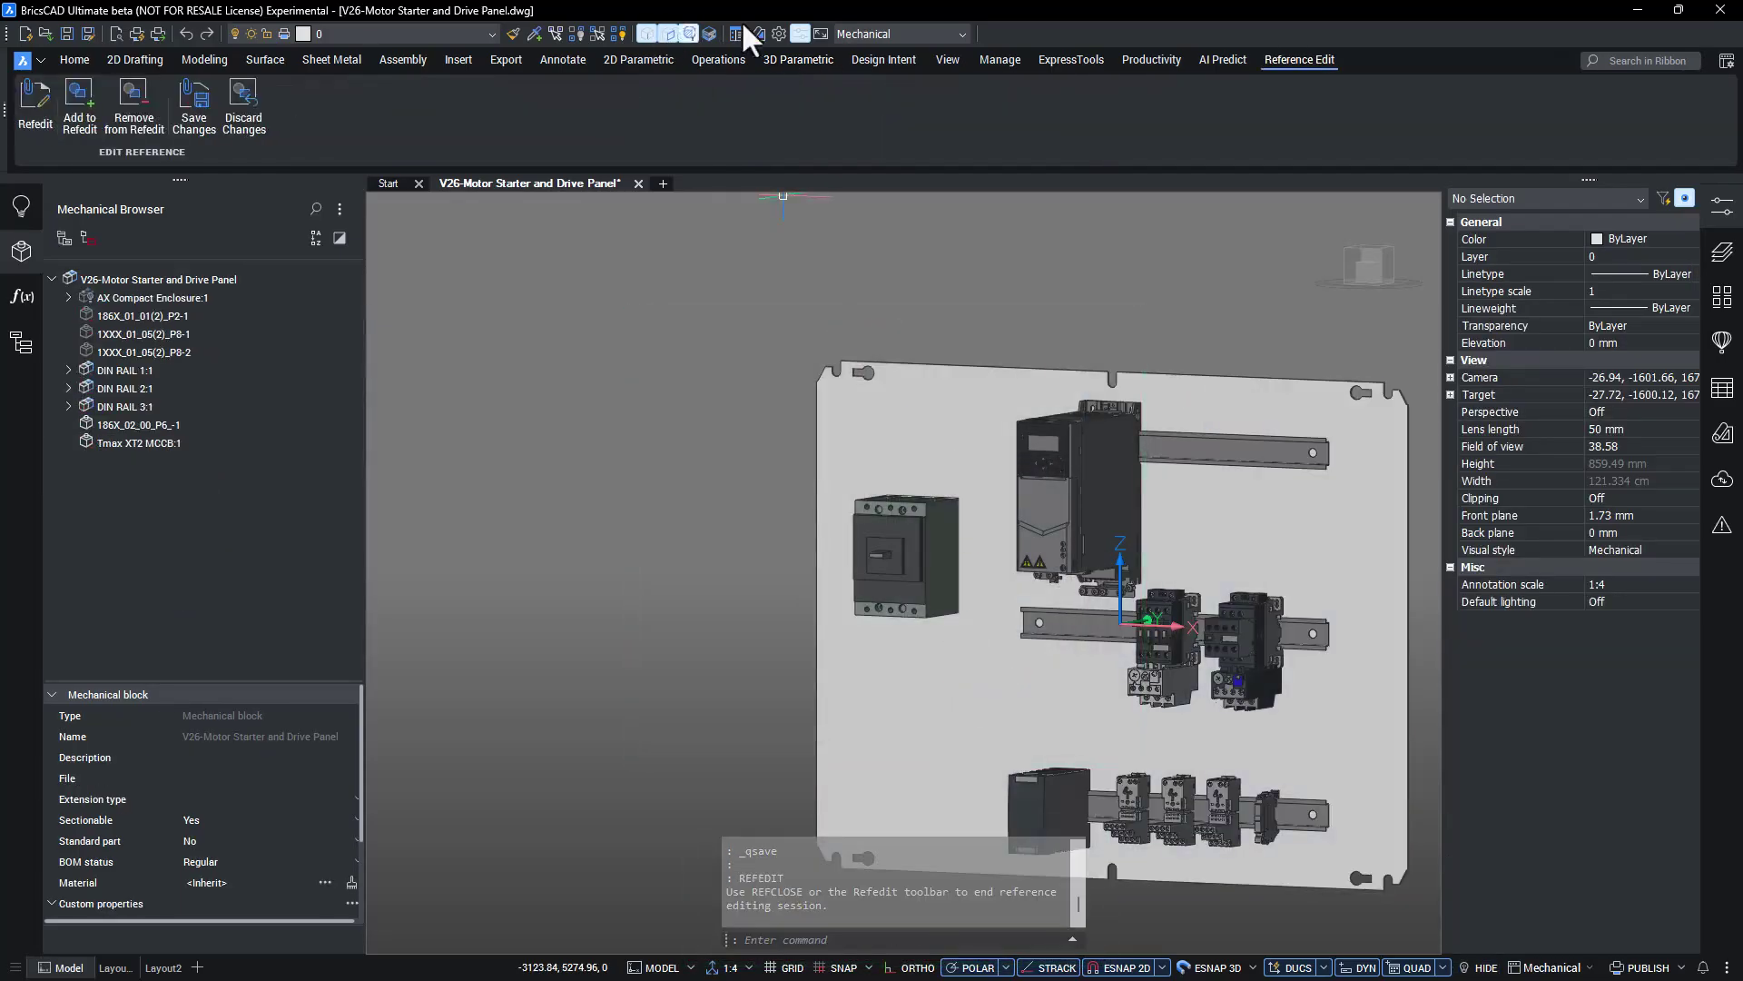
pyautogui.click(147, 61)
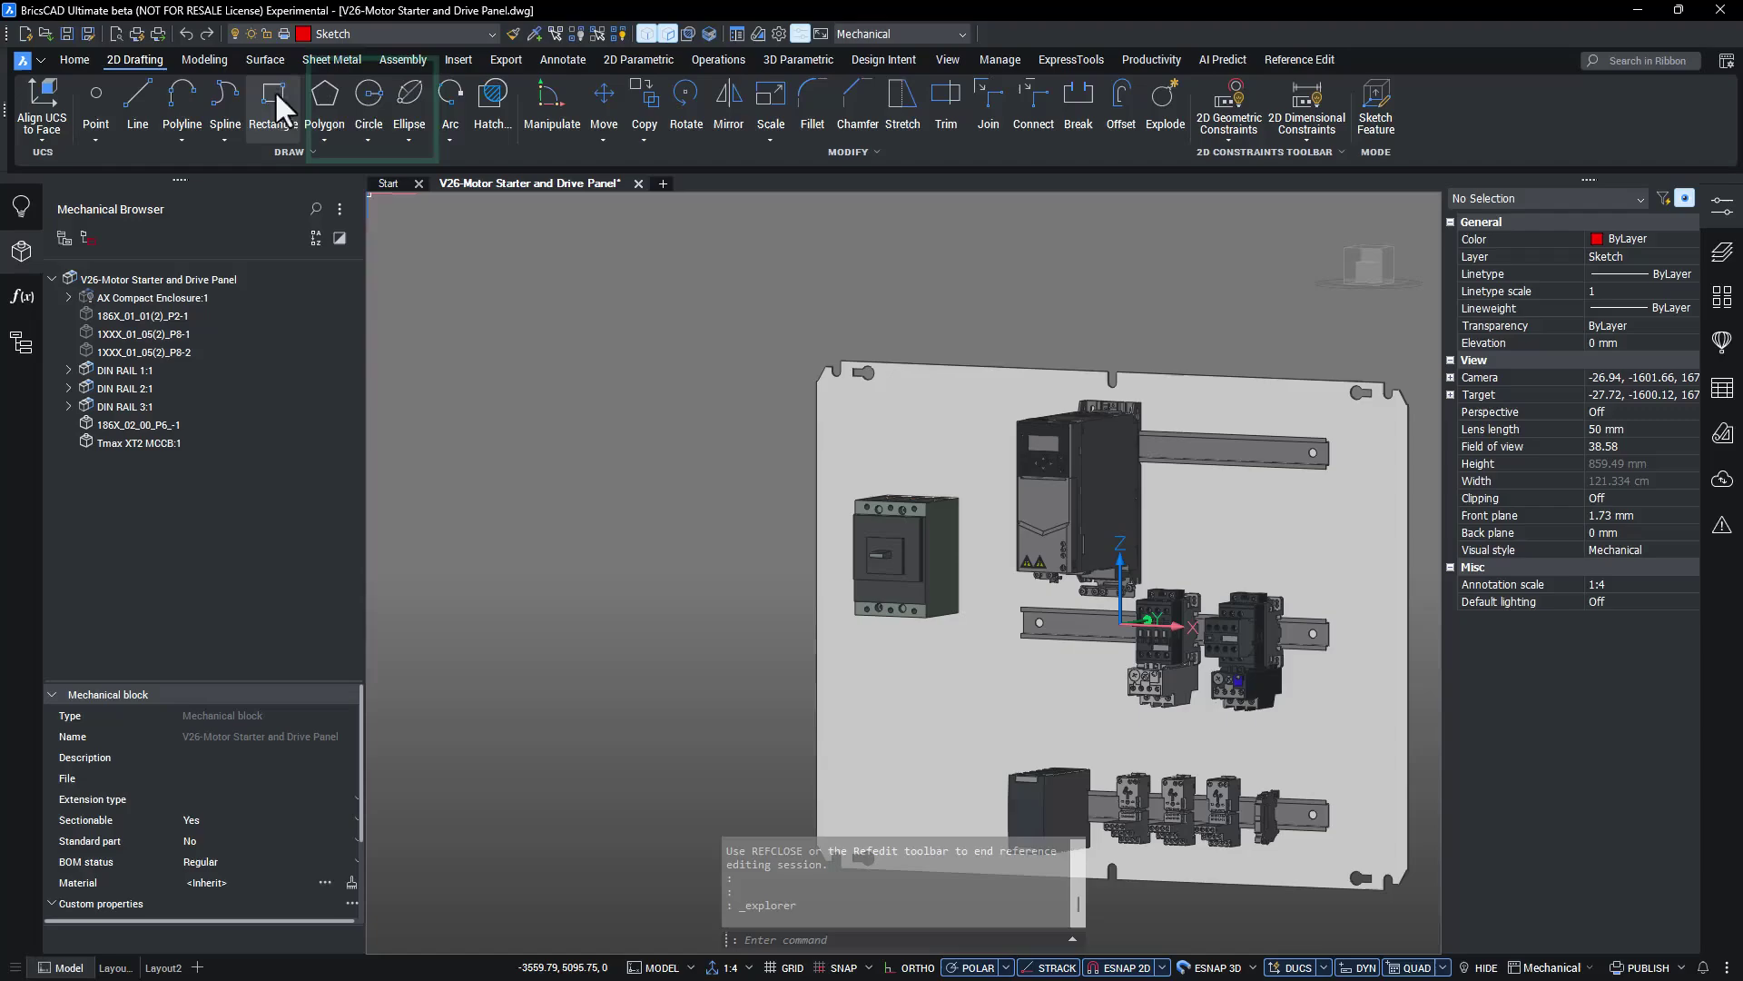
pyautogui.click(368, 94)
pyautogui.scroll(5, 1284, 409)
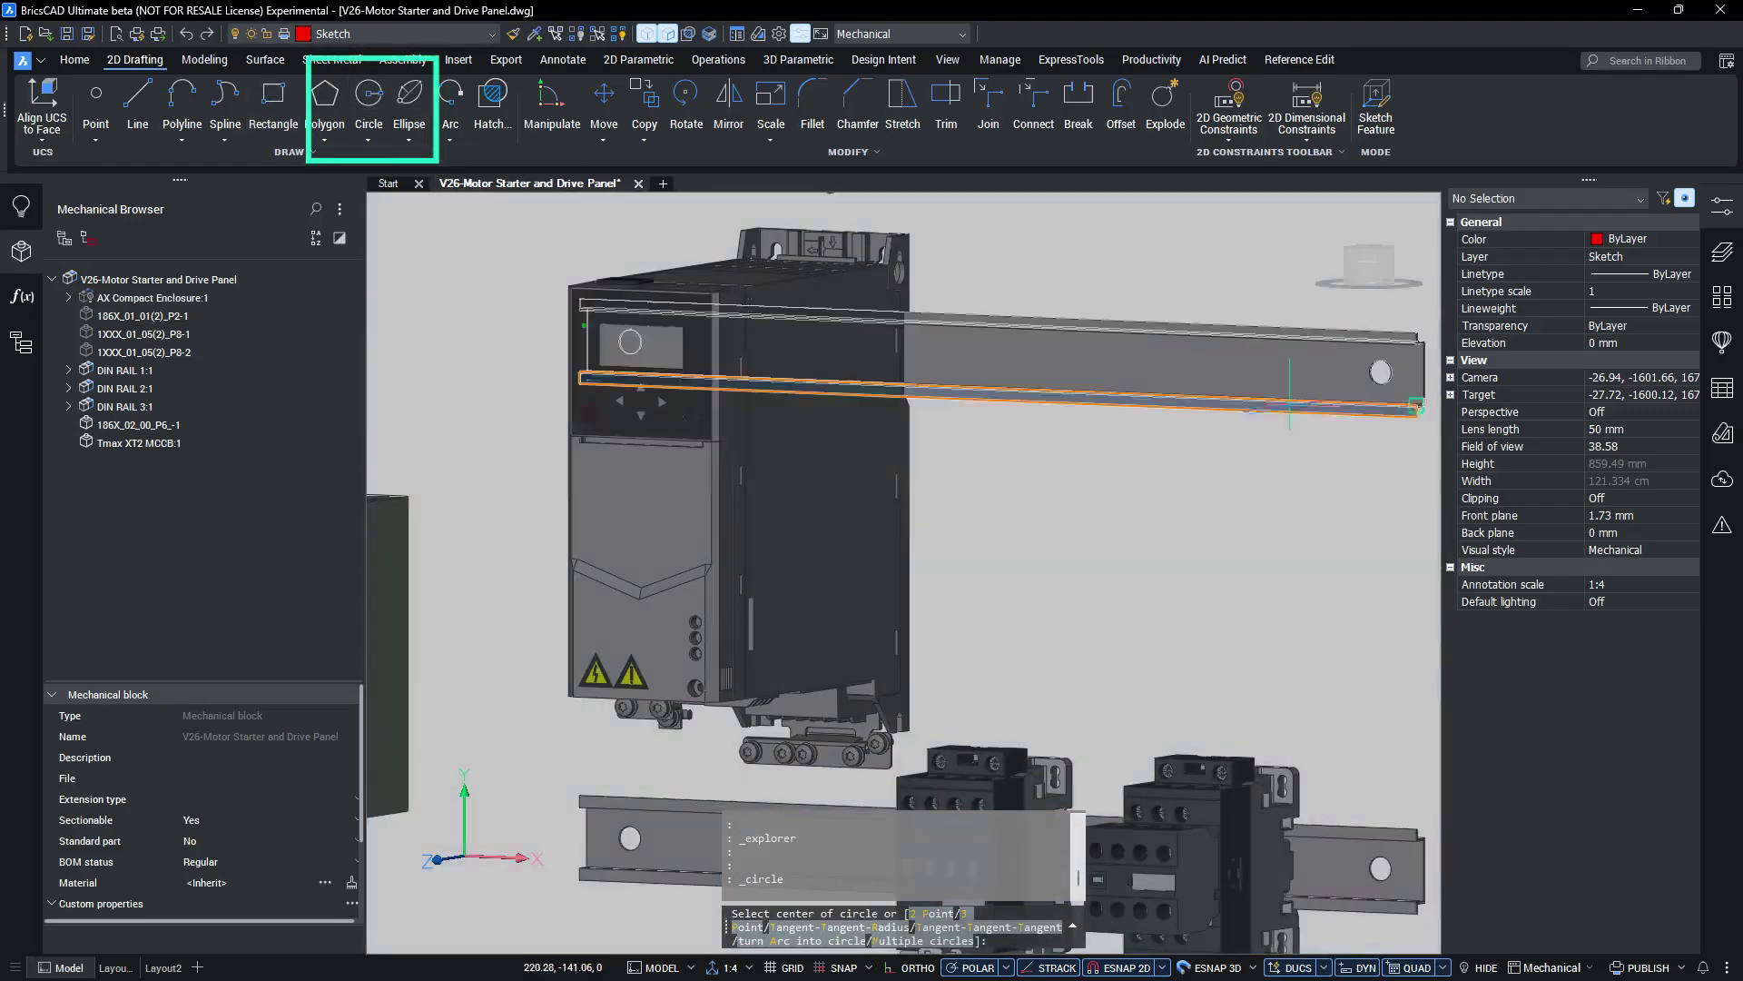
pyautogui.scroll(6, 1380, 408)
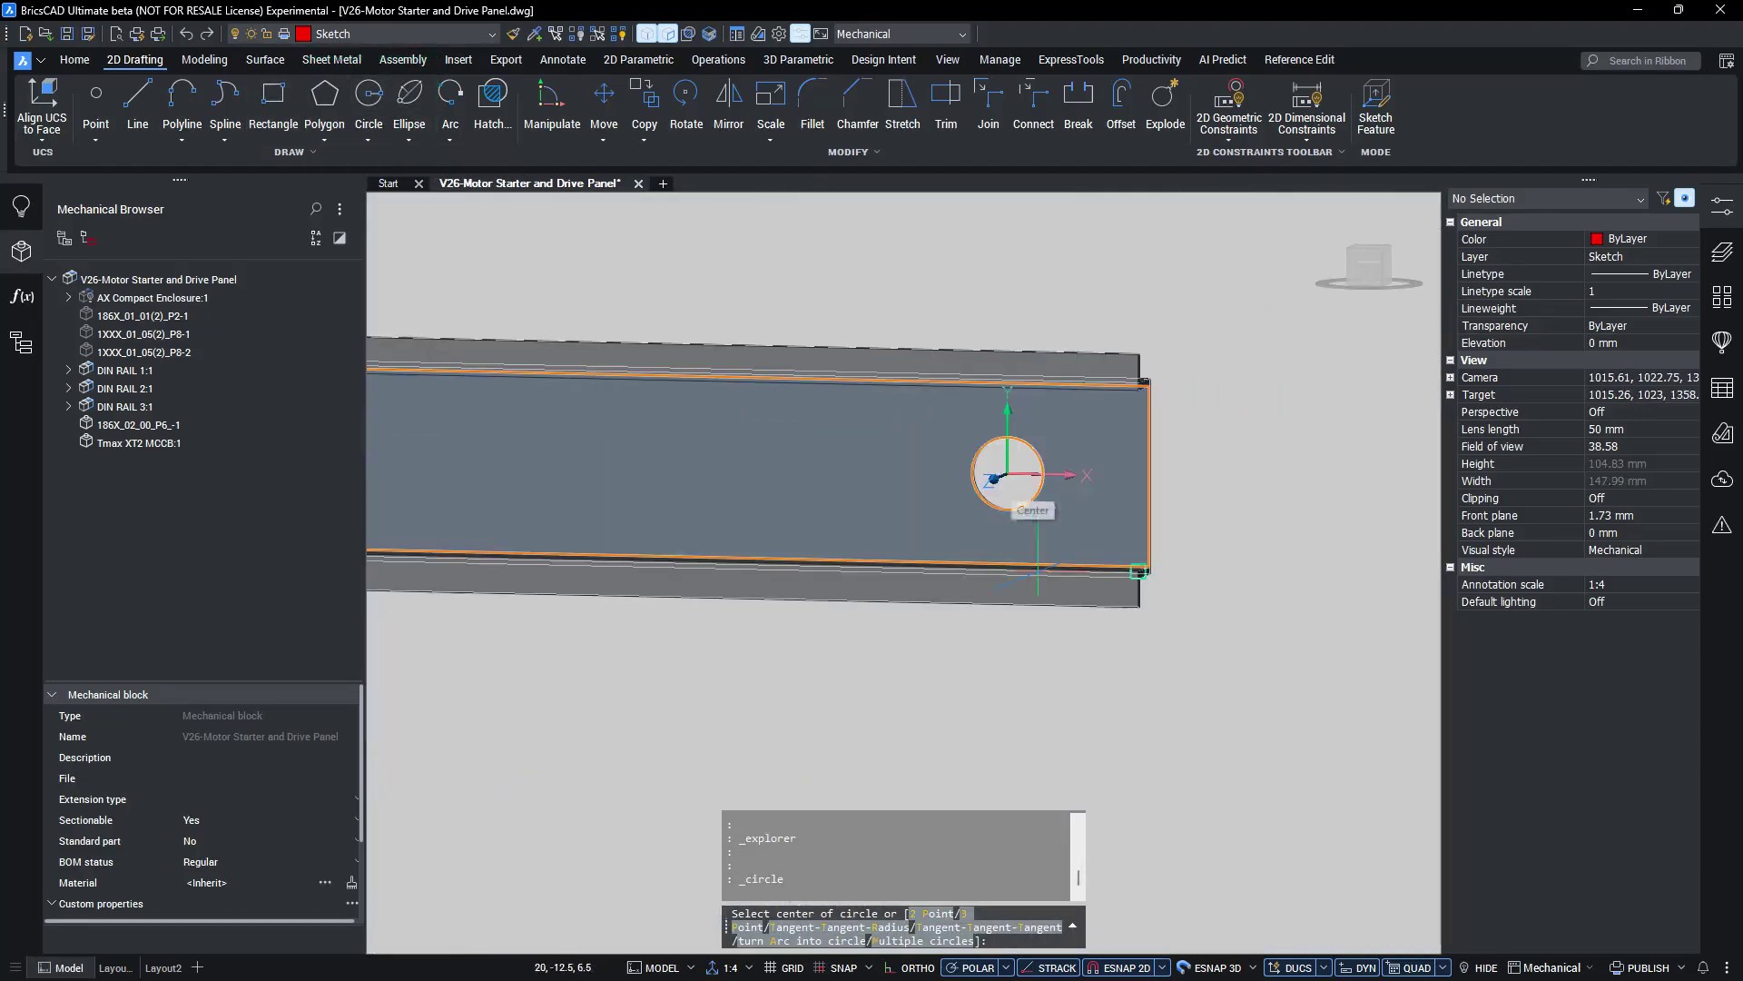
pyautogui.click(1008, 473)
# Step: Copy the circle to the other DIN rail holes
pyautogui.rightClick(1007, 473)
pyautogui.click(1053, 506)
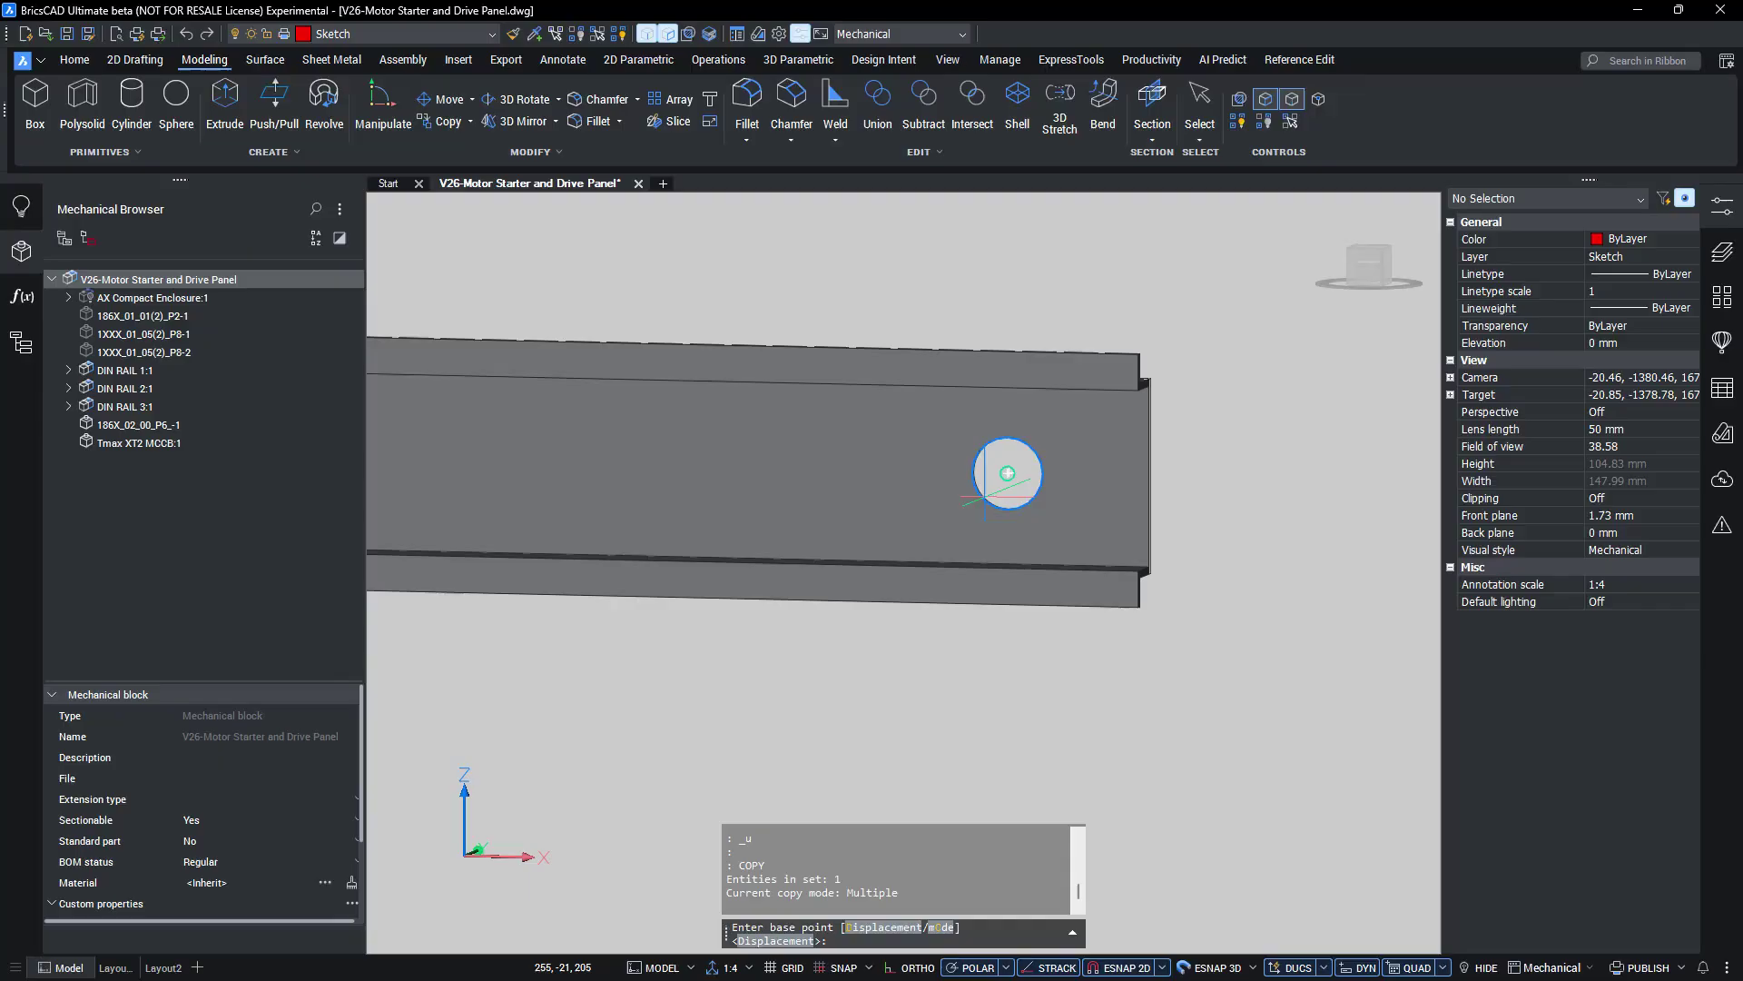
pyautogui.scroll(-5, 1007, 473)
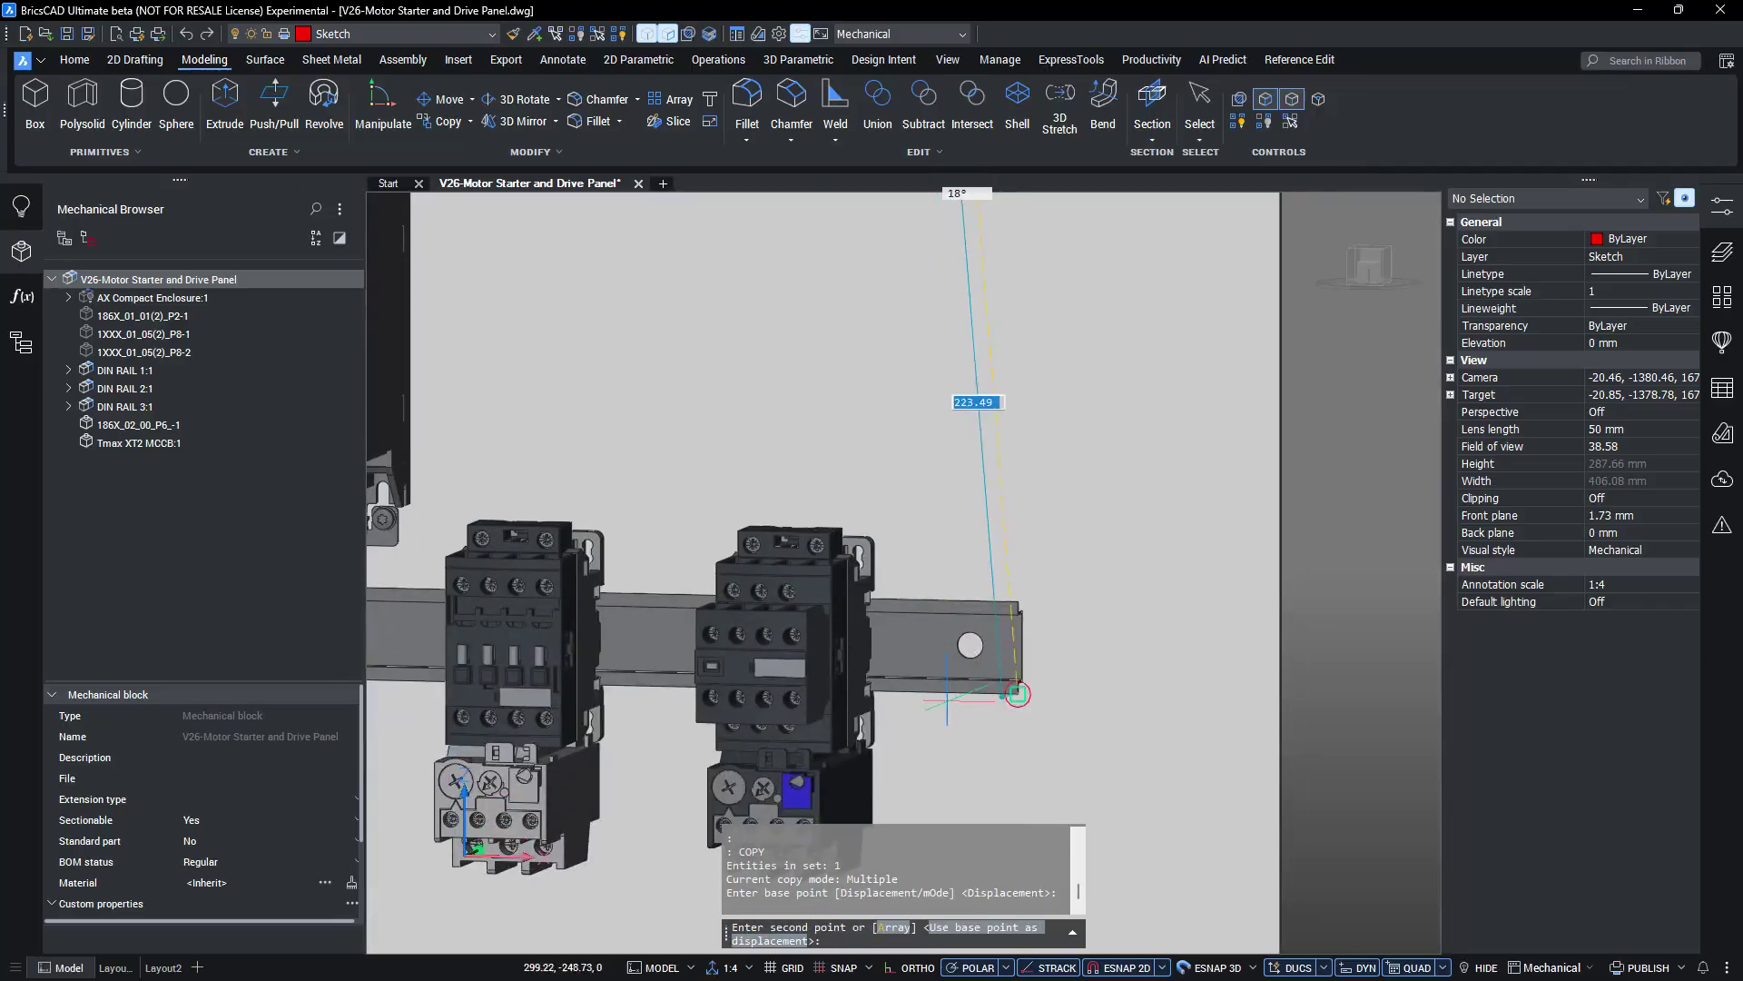
pyautogui.click(970, 644)
pyautogui.scroll(-3, 967, 636)
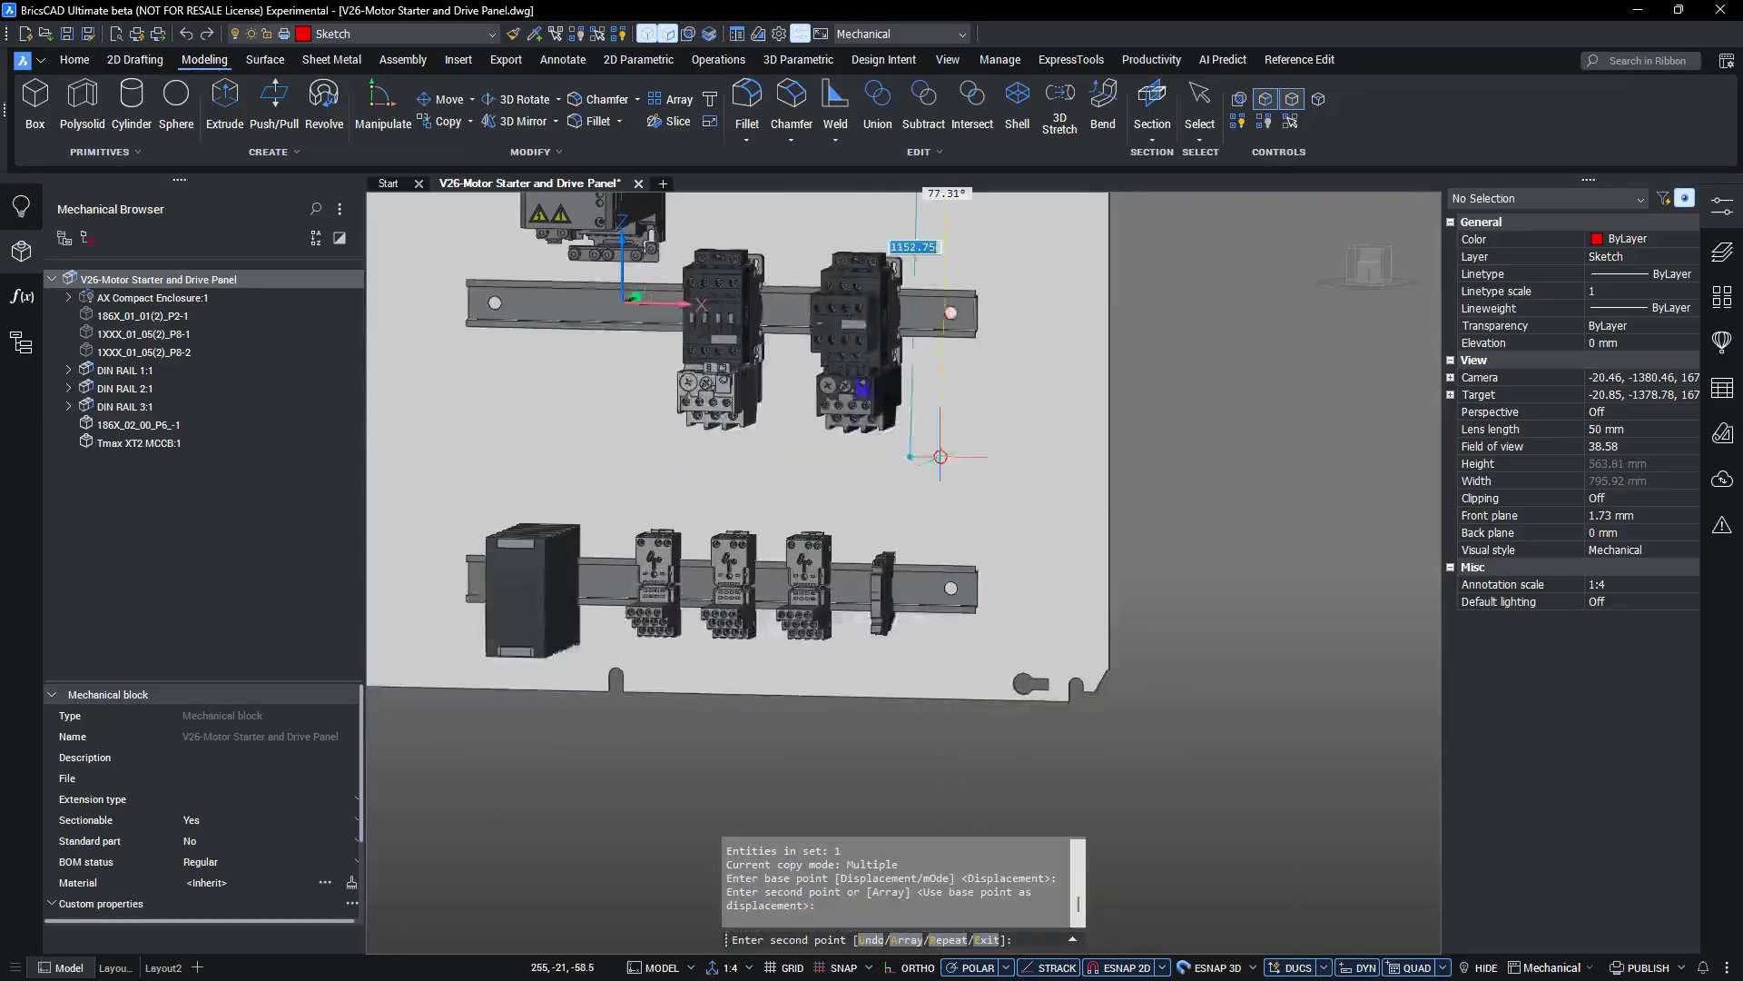
pyautogui.scroll(2, 971, 626)
pyautogui.scroll(-3, 976, 613)
pyautogui.press('Return')
pyautogui.scroll(5, 778, 712)
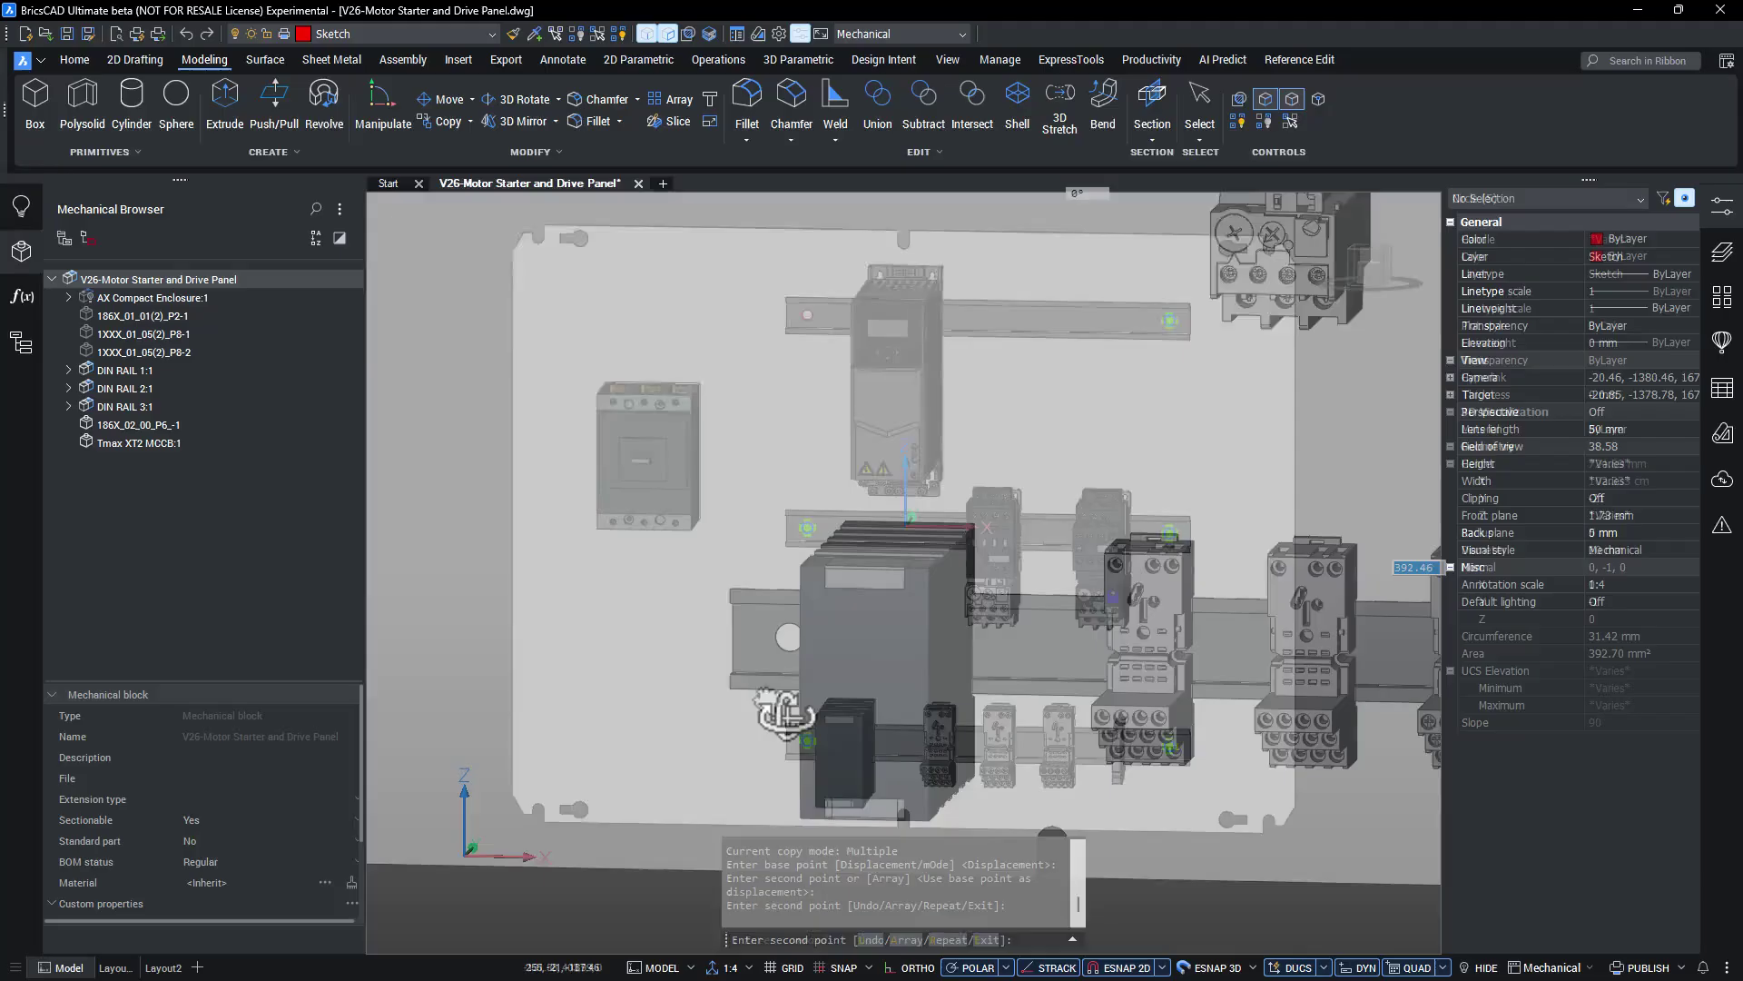
# Step: Extrude the selected circles as solids
pyautogui.moveTo(765, 581)
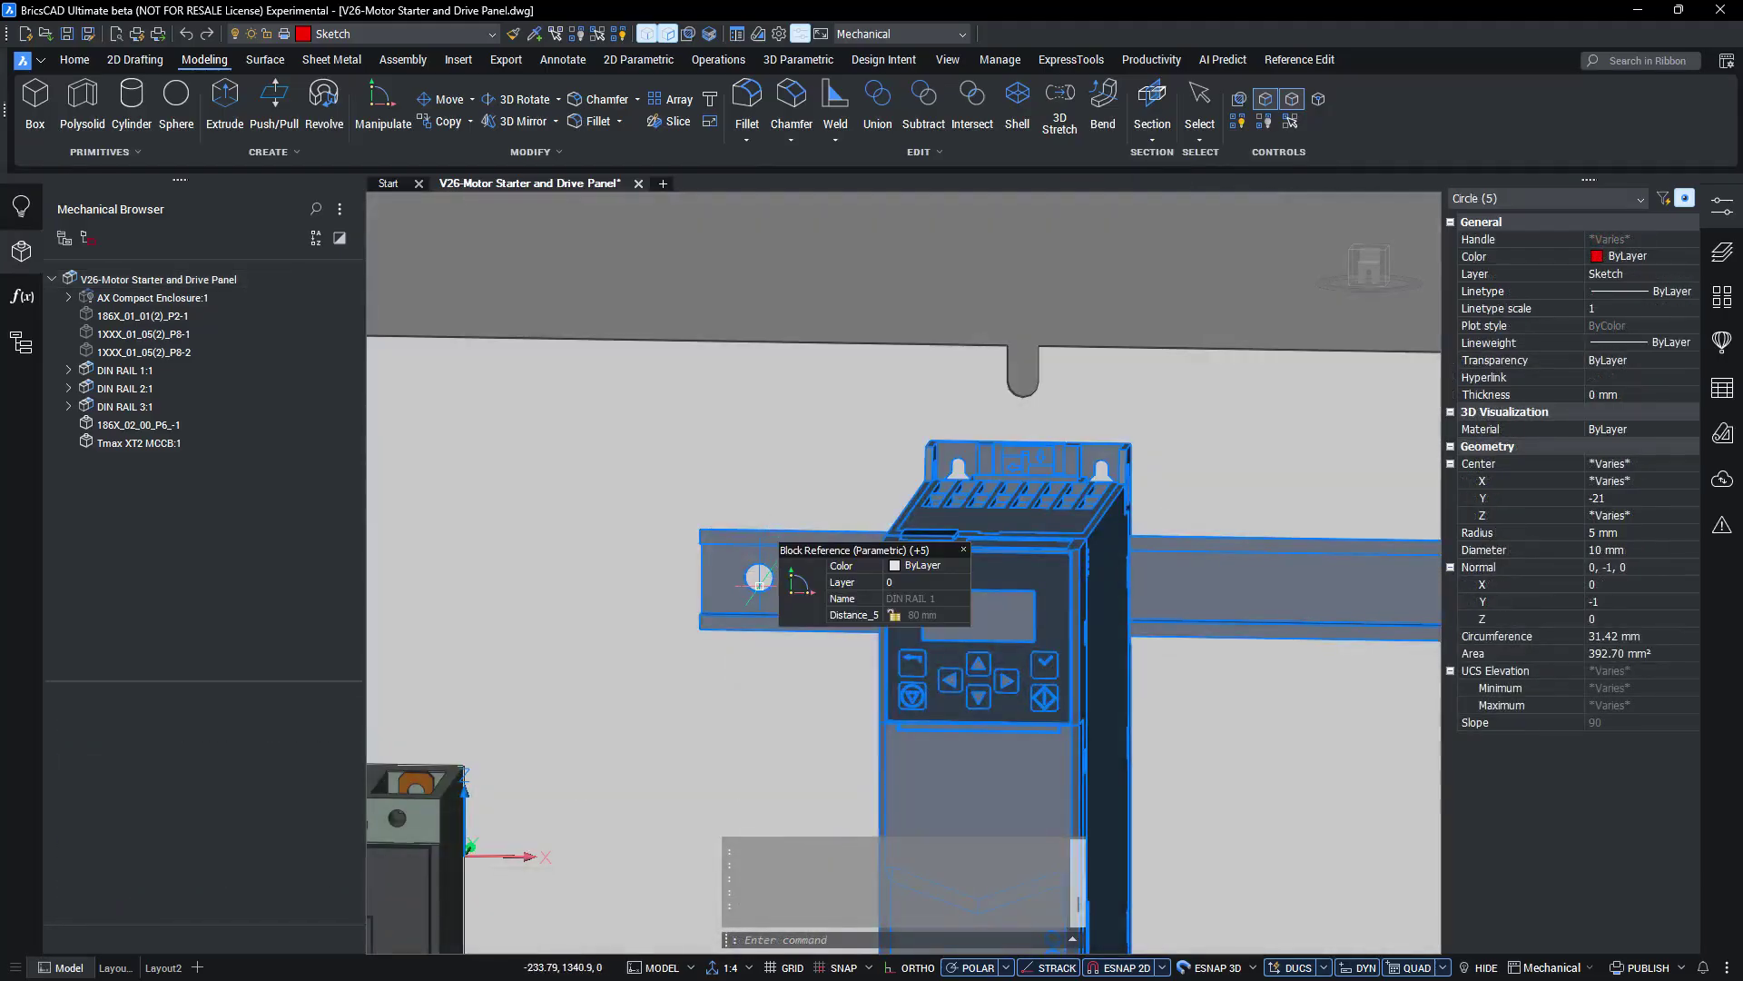
pyautogui.click(759, 580)
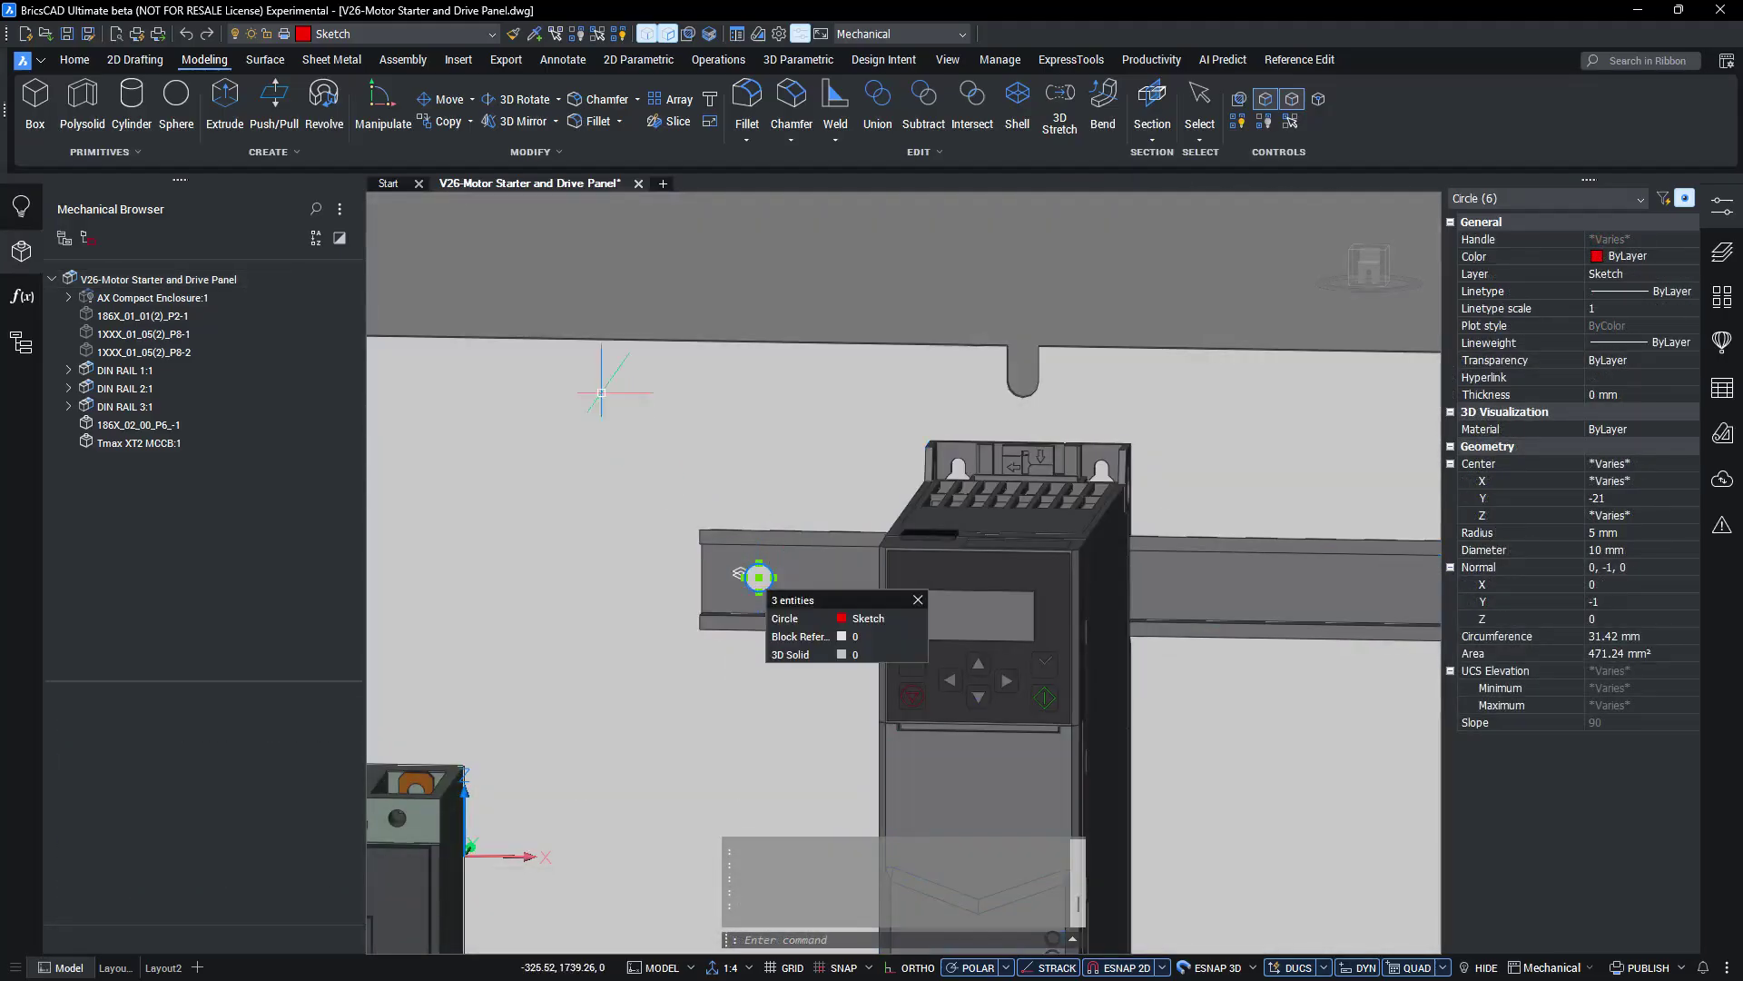
pyautogui.click(224, 107)
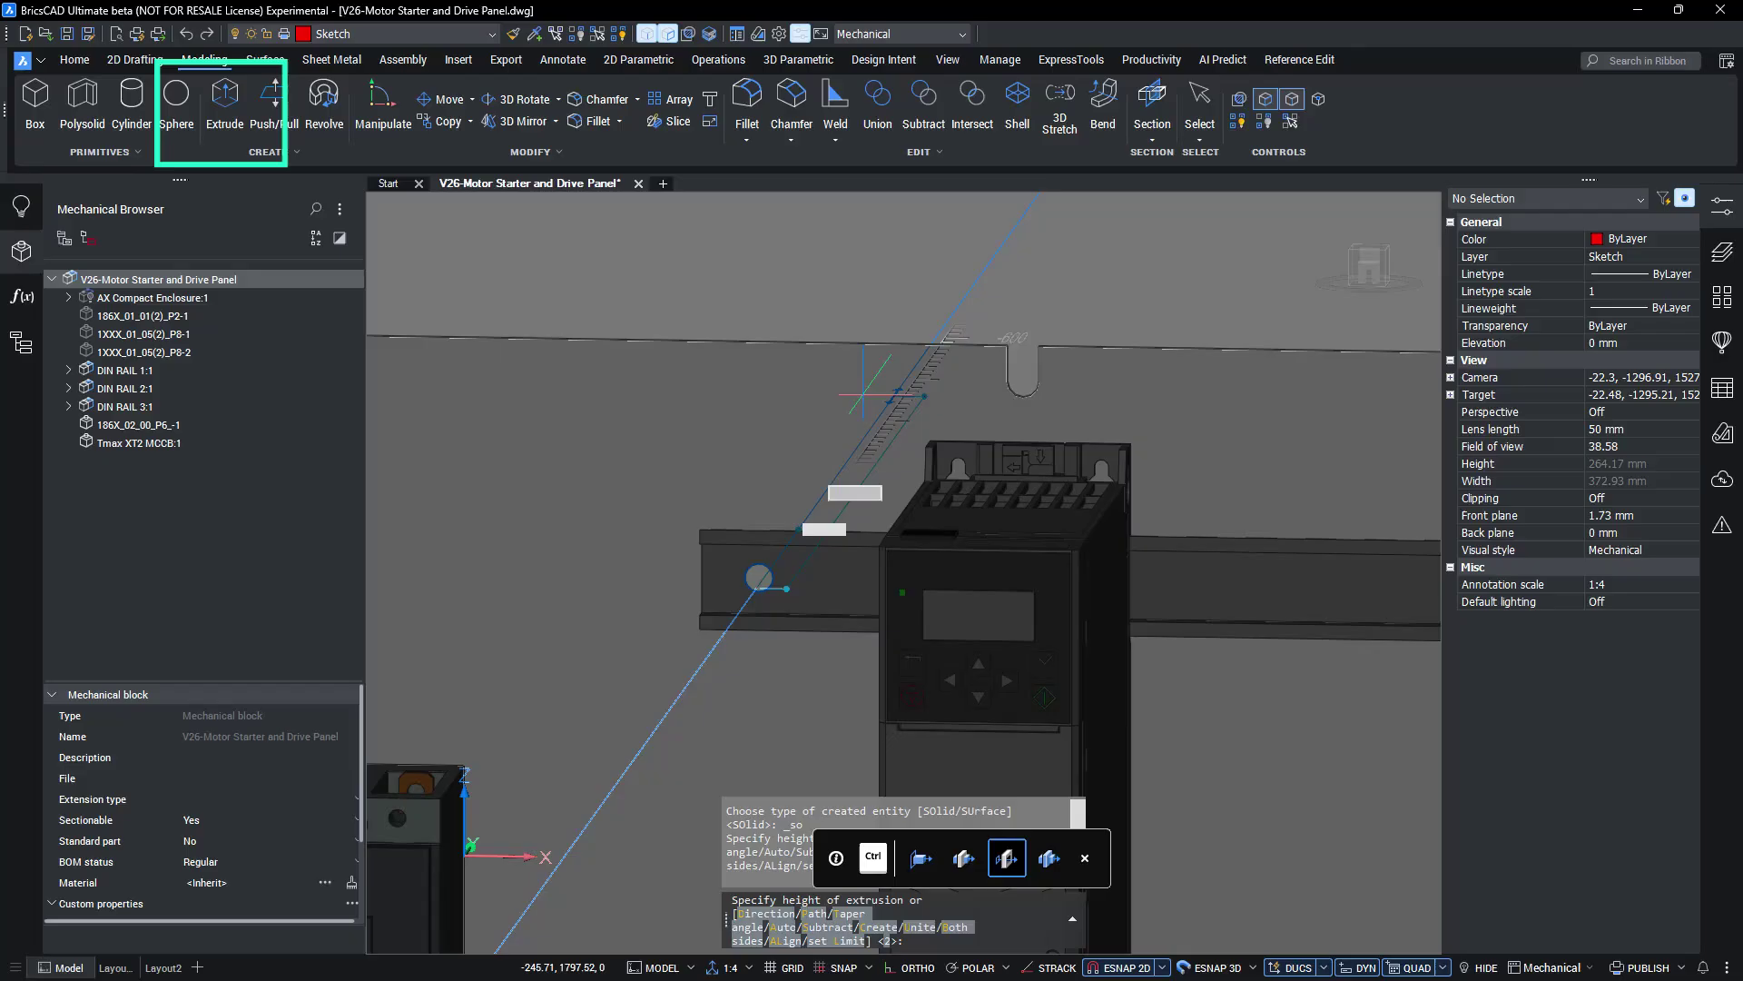
pyautogui.write('s')
pyautogui.press('Return')
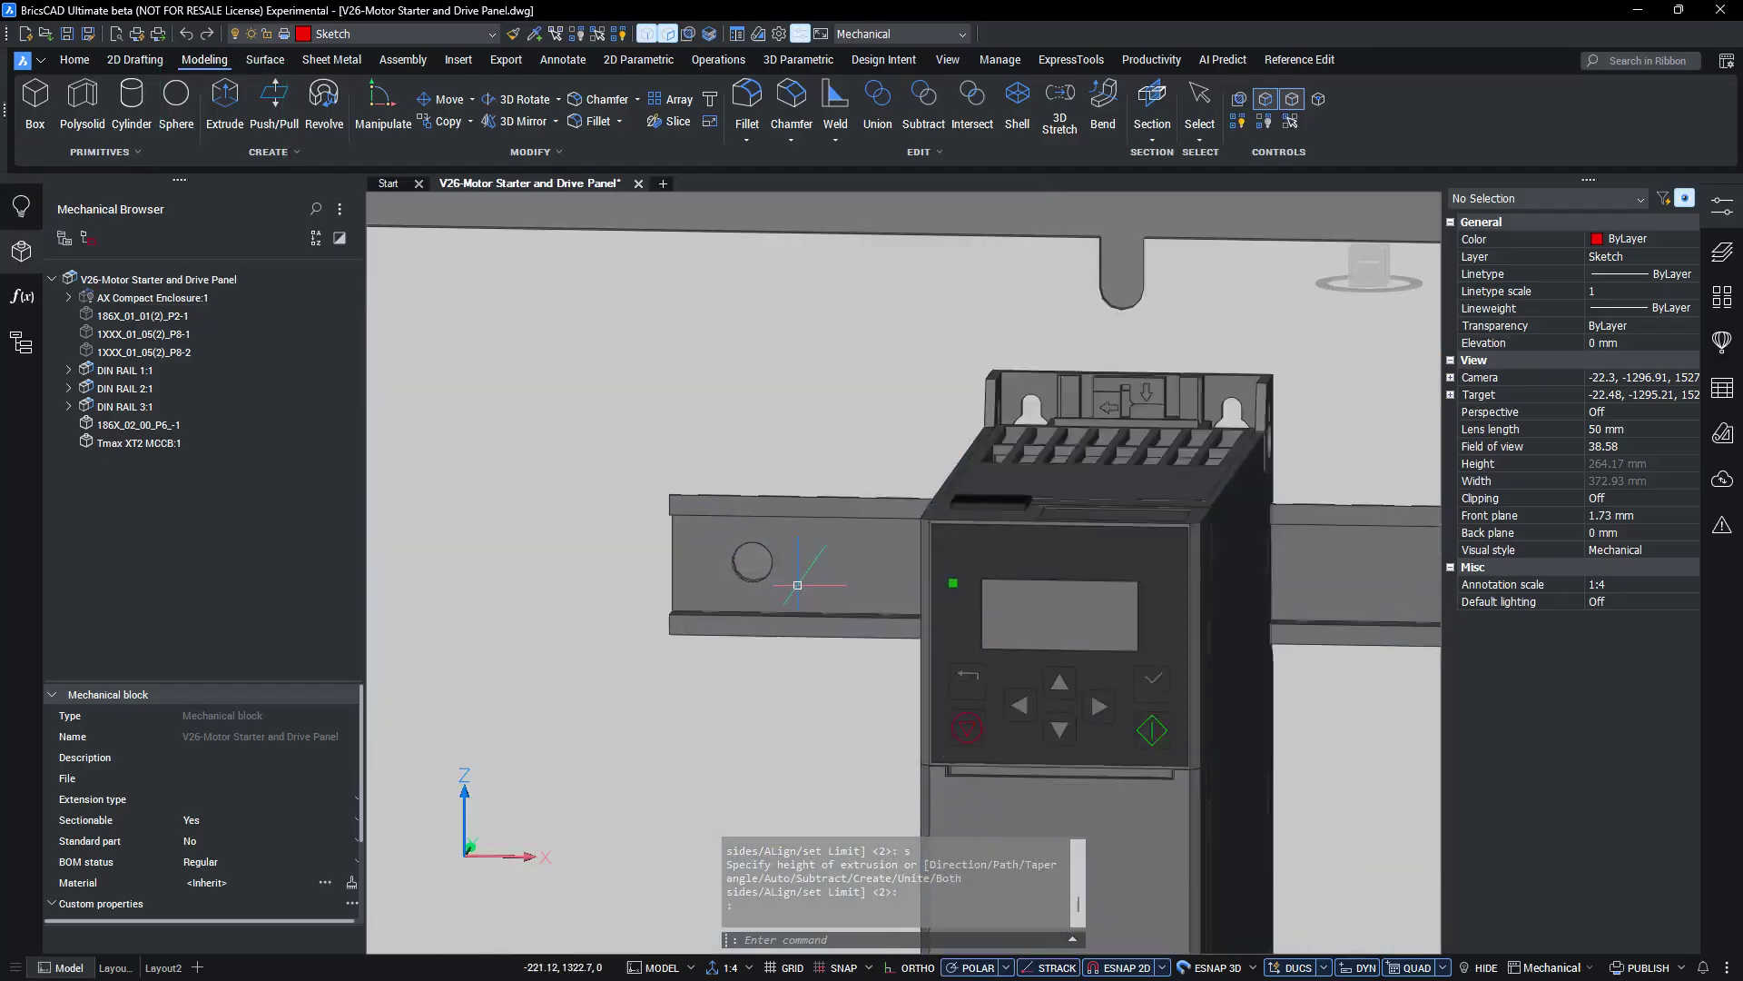
pyautogui.scroll(10, 772, 577)
pyautogui.scroll(-10, 821, 562)
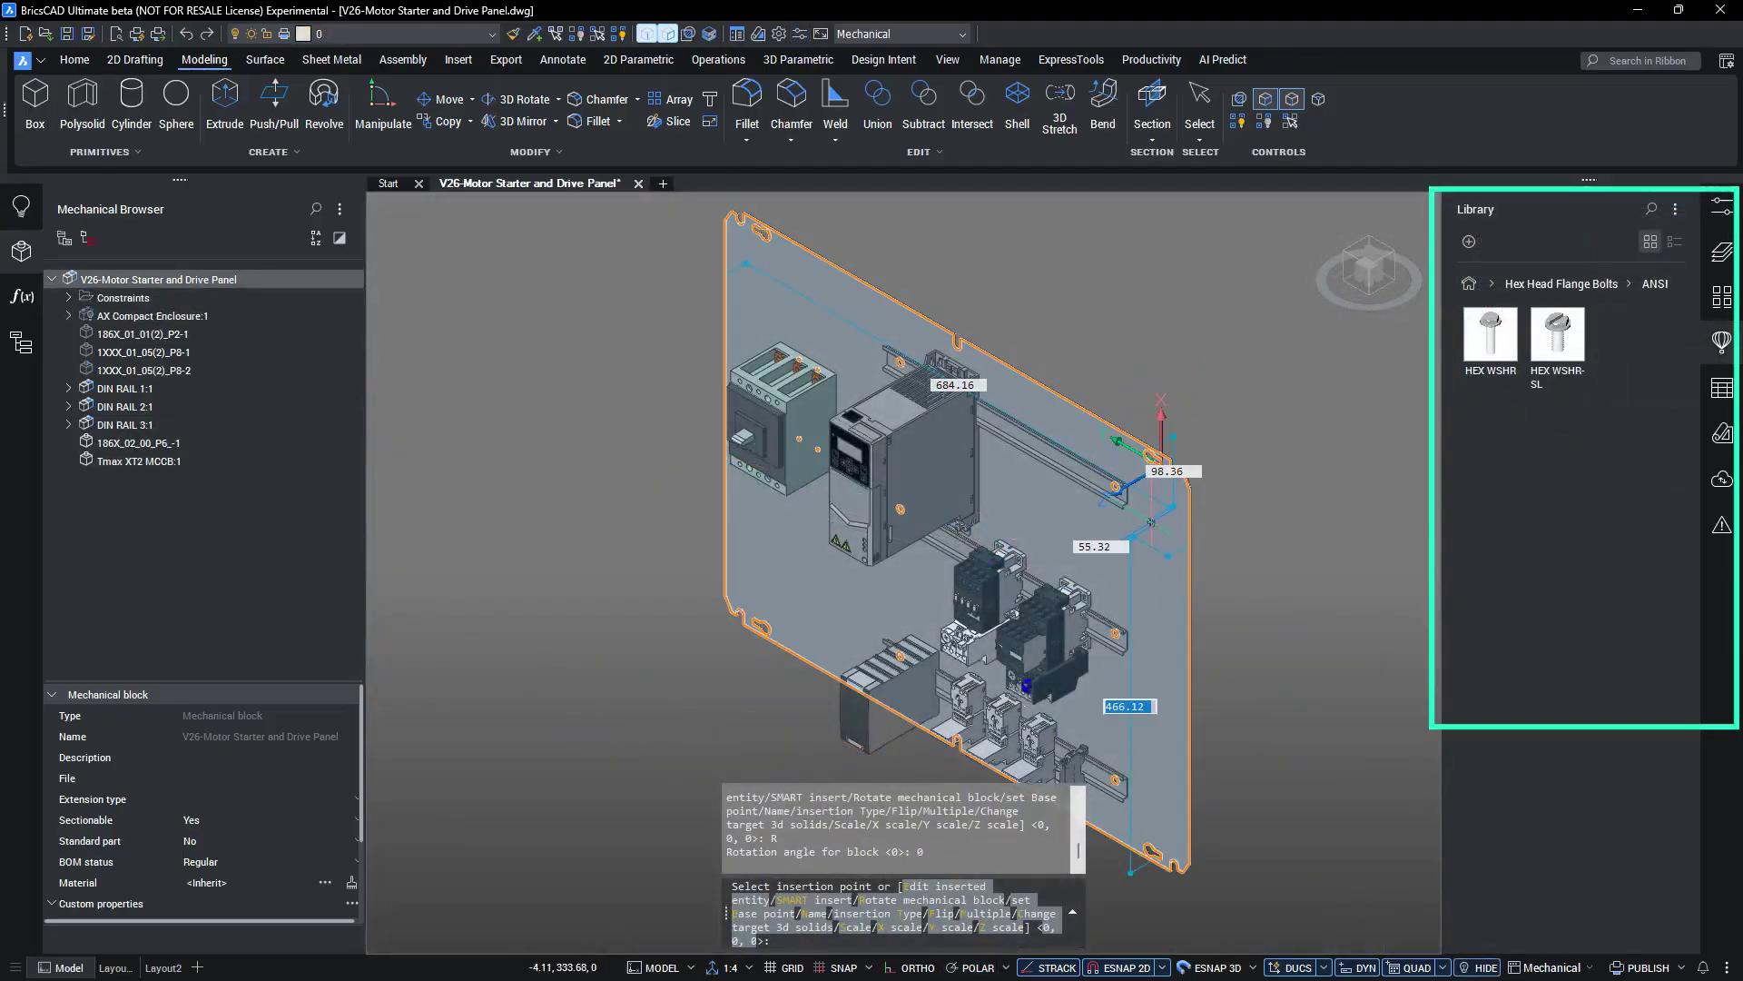
# Step: Place the HEX WSHR-SL flange bolt in the rail hole and switch it to a larger part number
pyautogui.scroll(5, 1145, 509)
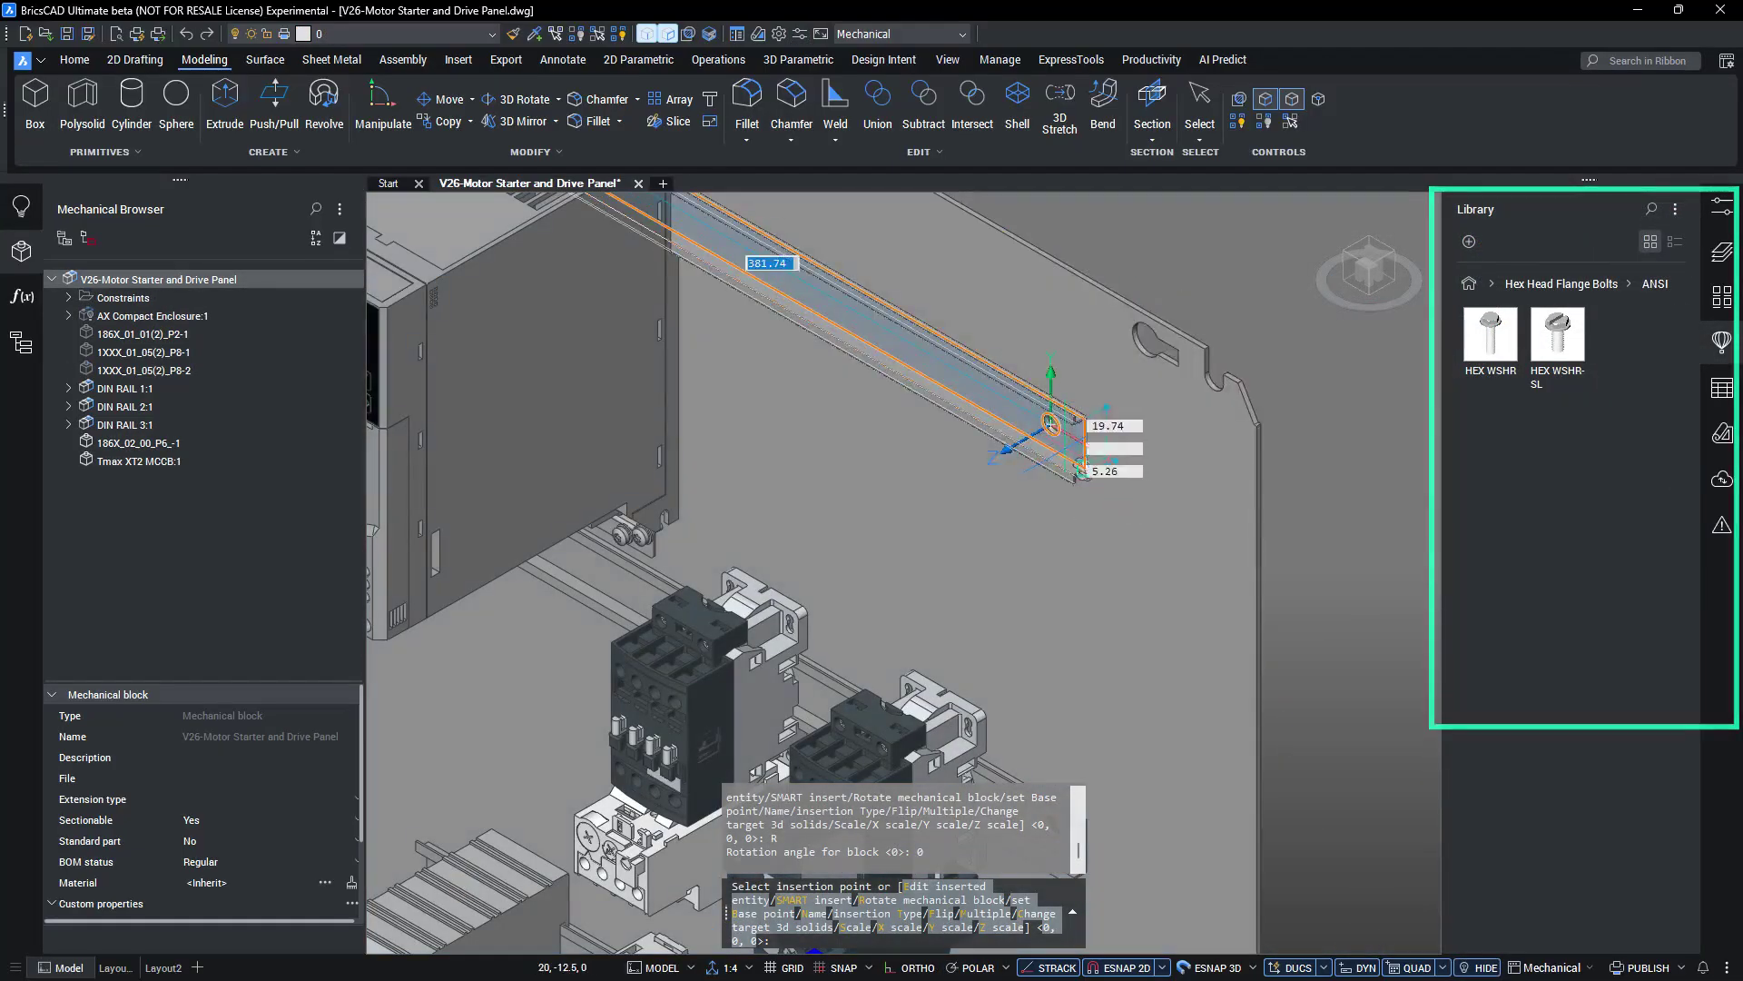
pyautogui.scroll(5, 1050, 413)
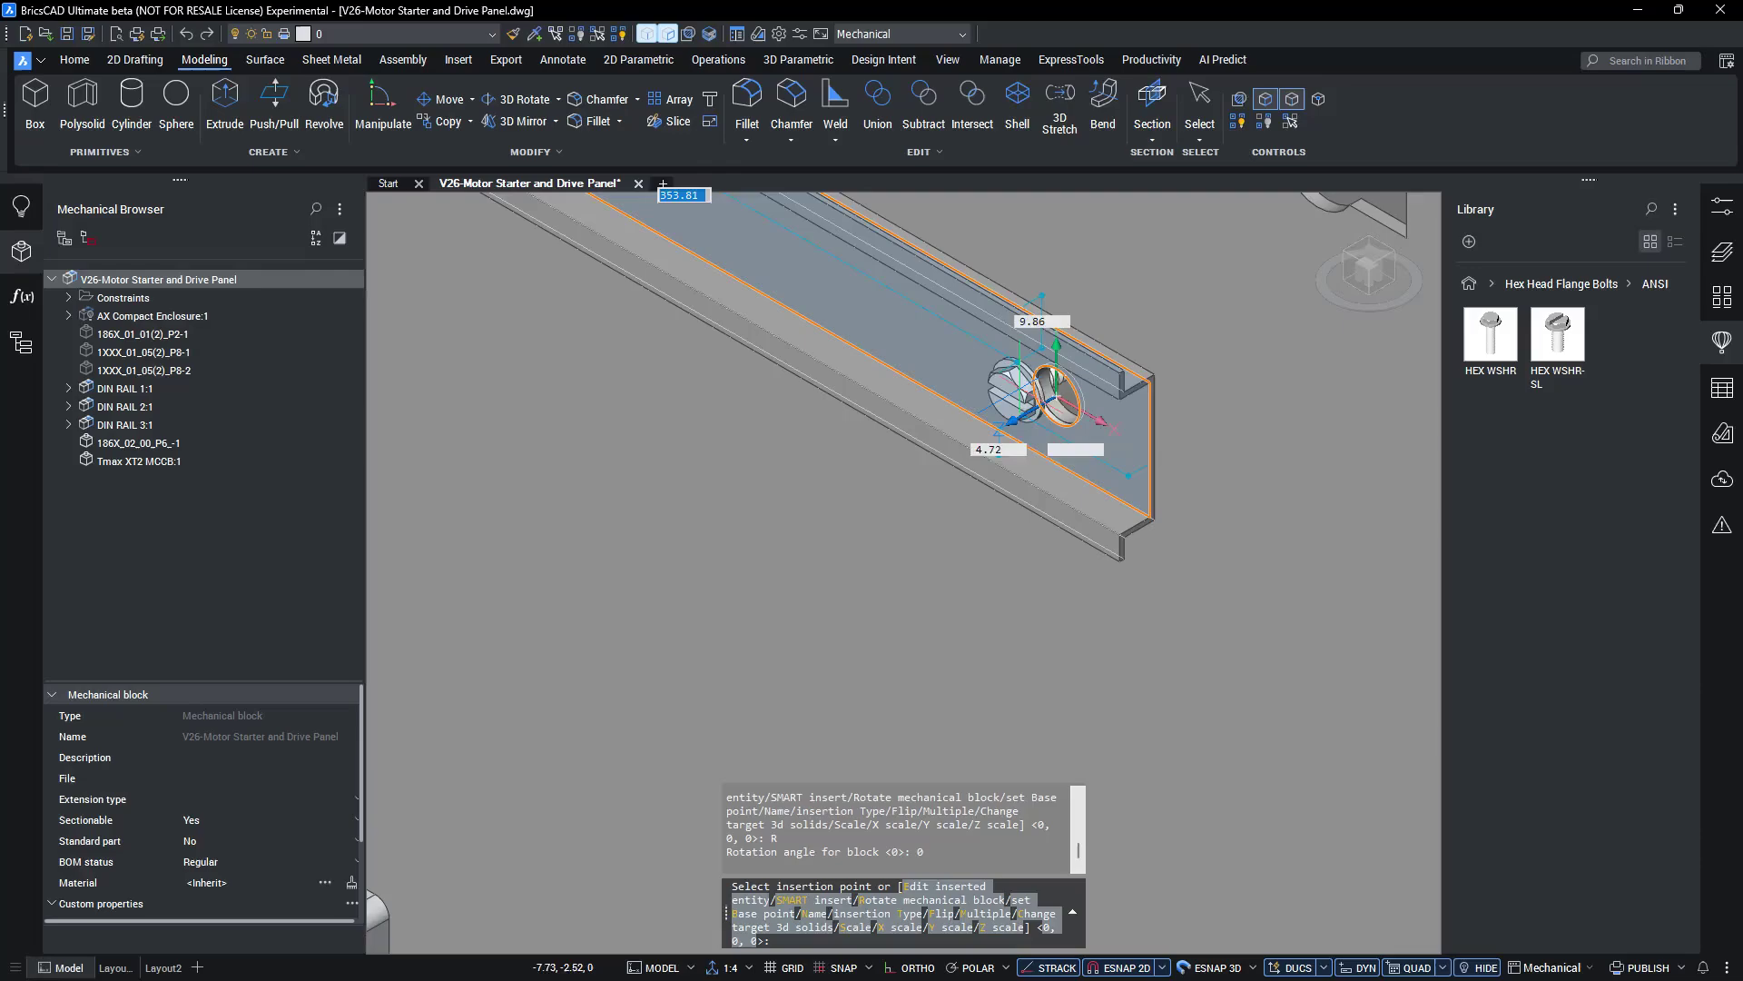
pyautogui.click(1055, 396)
pyautogui.scroll(5, 1014, 391)
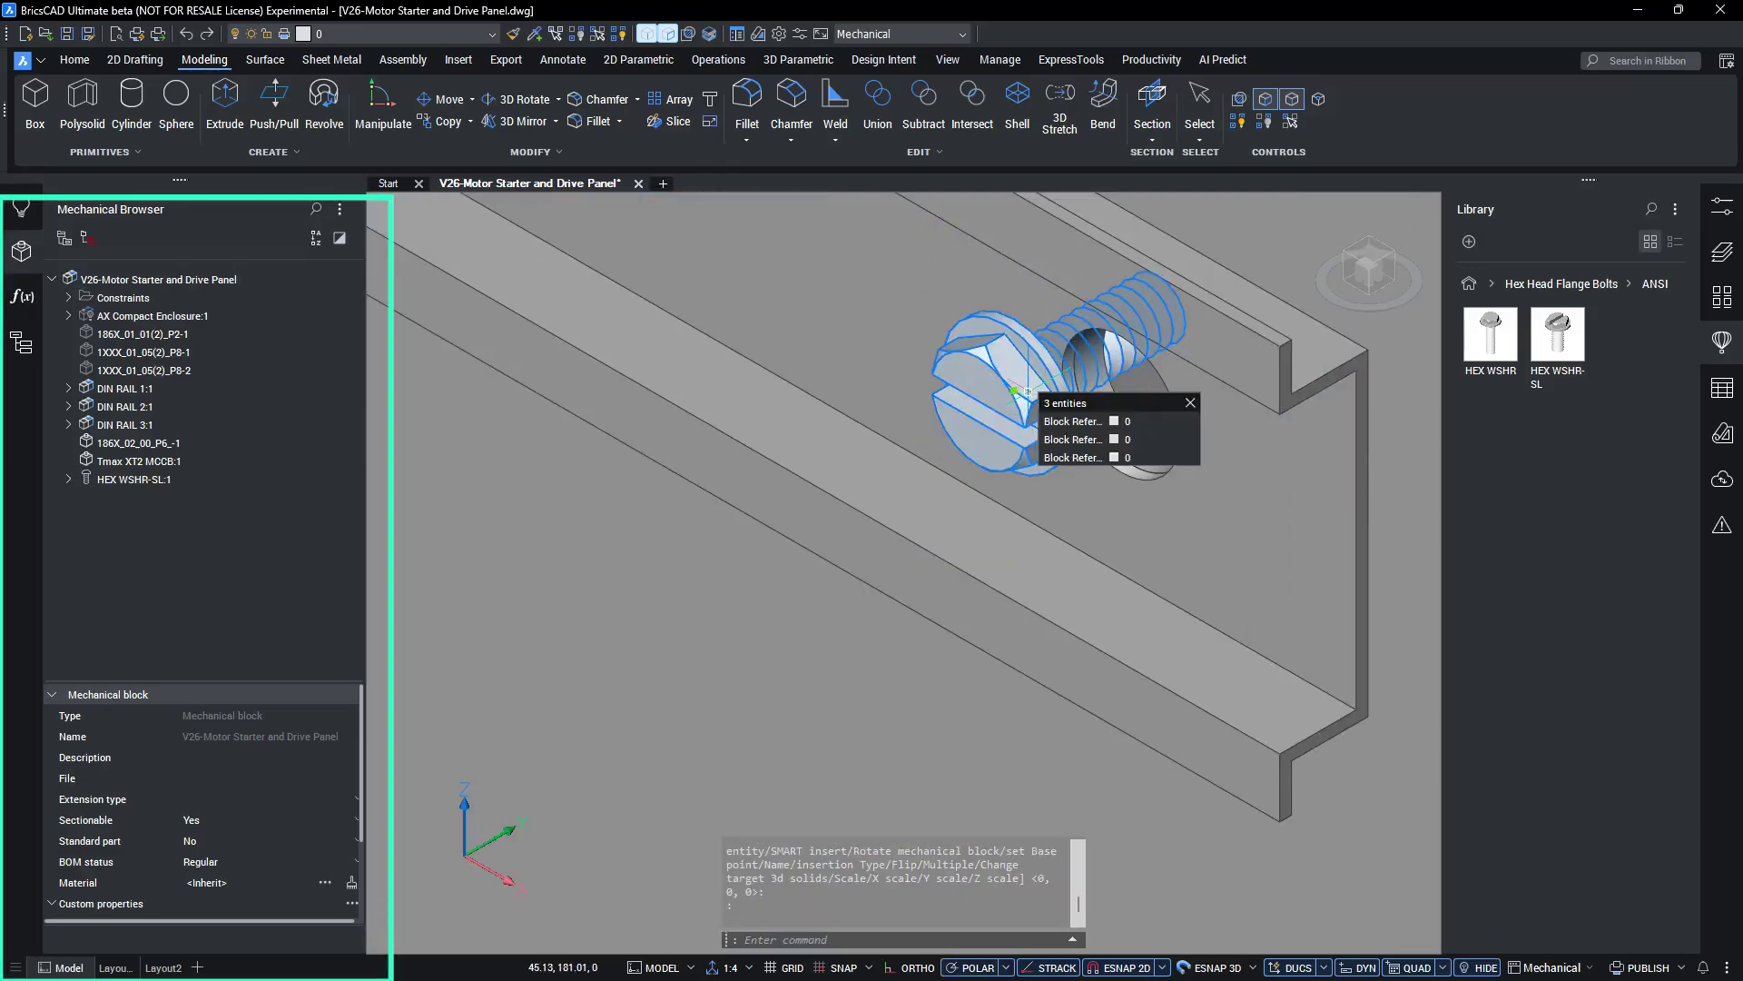
pyautogui.scroll(-3, 314, 808)
pyautogui.click(335, 820)
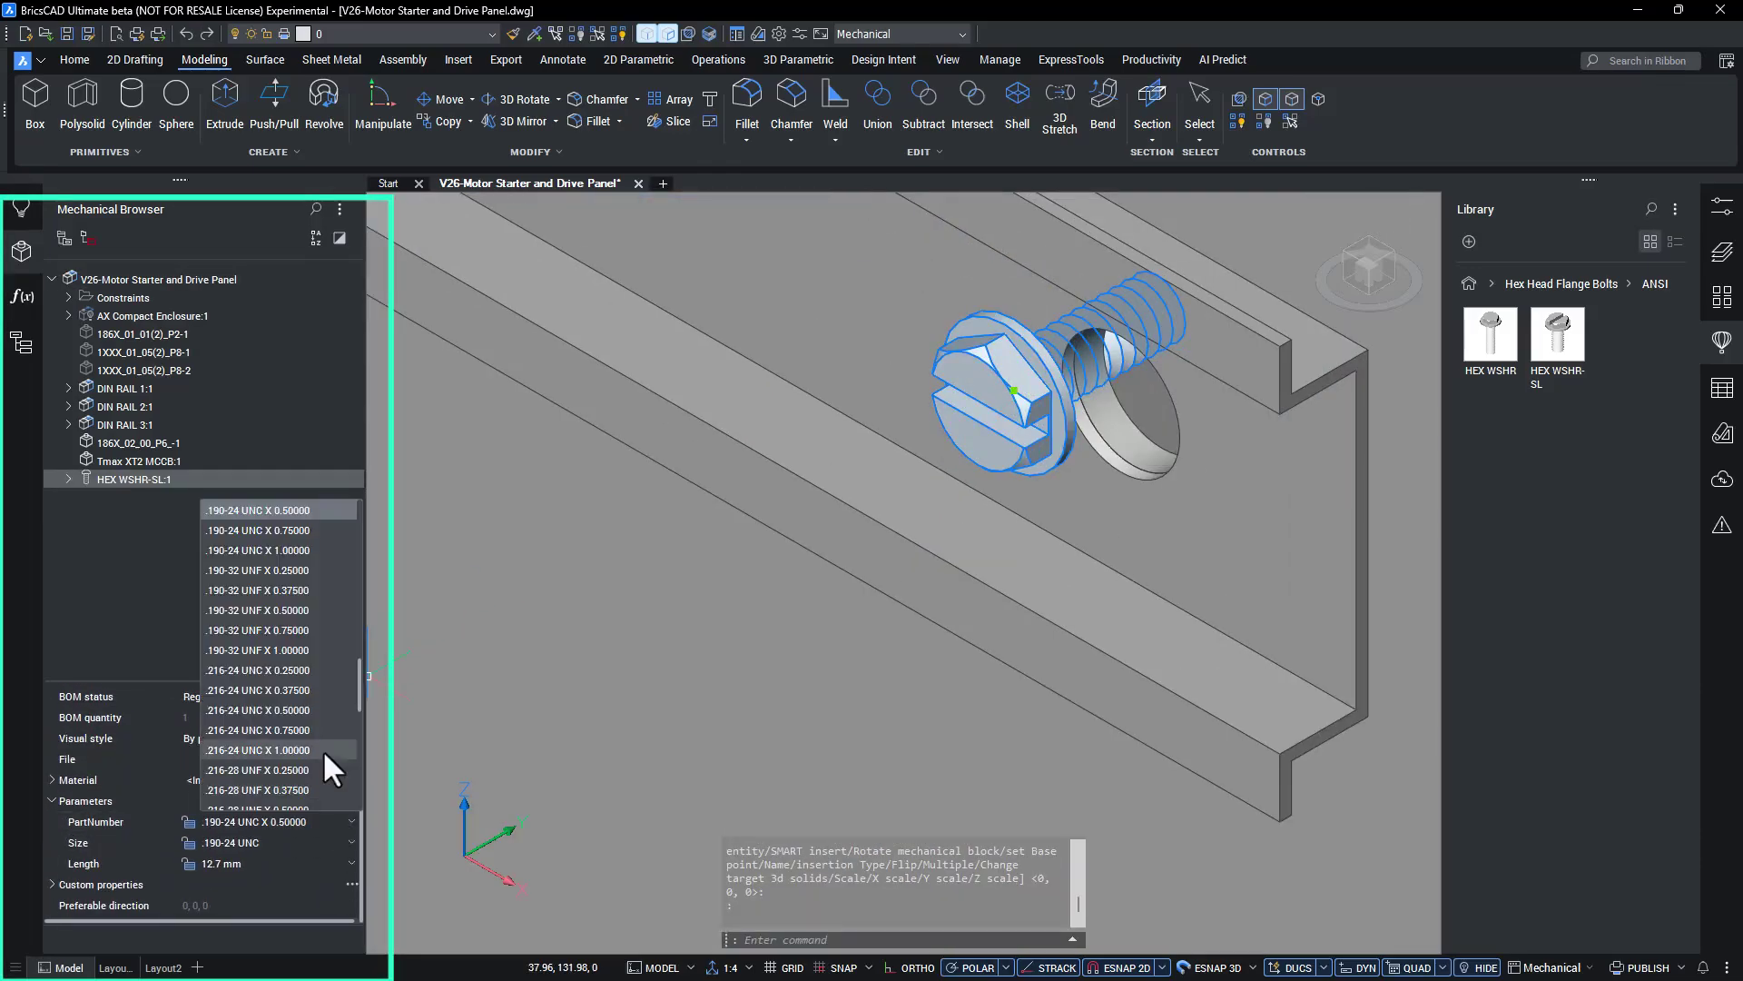
pyautogui.scroll(-5, 319, 765)
pyautogui.click(296, 712)
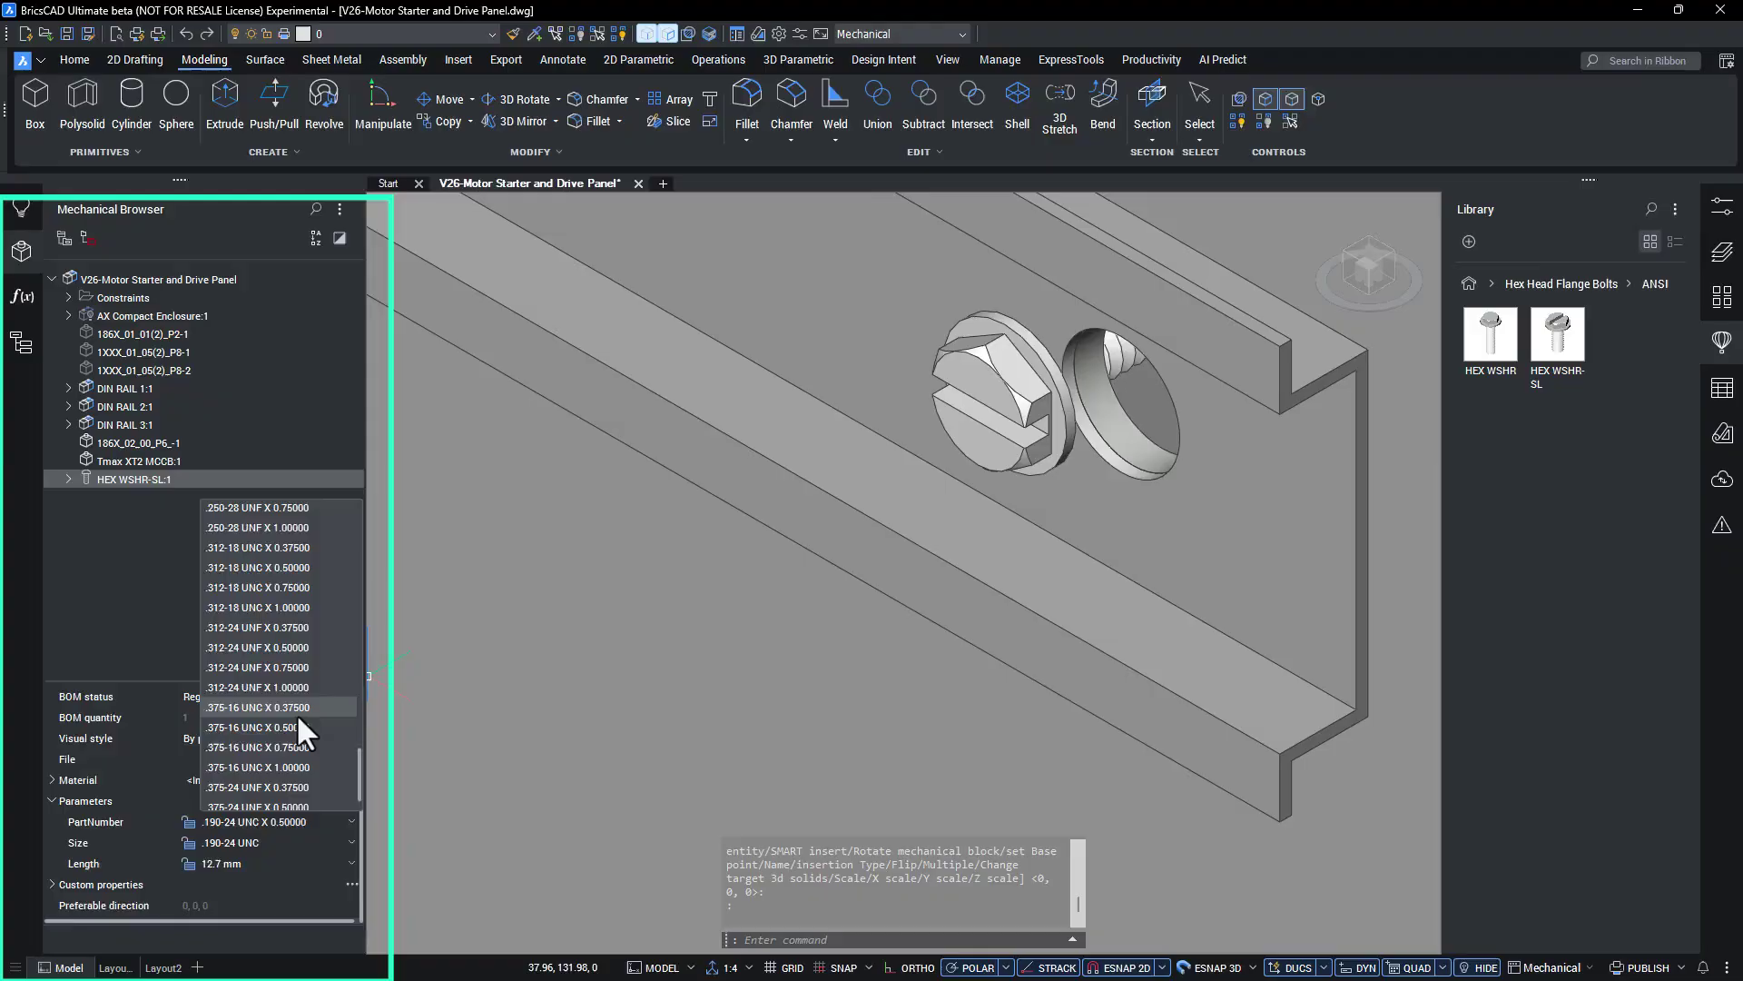
pyautogui.press('Escape')
# Step: Apply a Coincident constraint between the washer face and the DIN rail bracket
pyautogui.keyDown('shift'); pyautogui.moveTo(1105, 379); pyautogui.dragTo(731, 353, button='middle'); pyautogui.keyUp('shift')
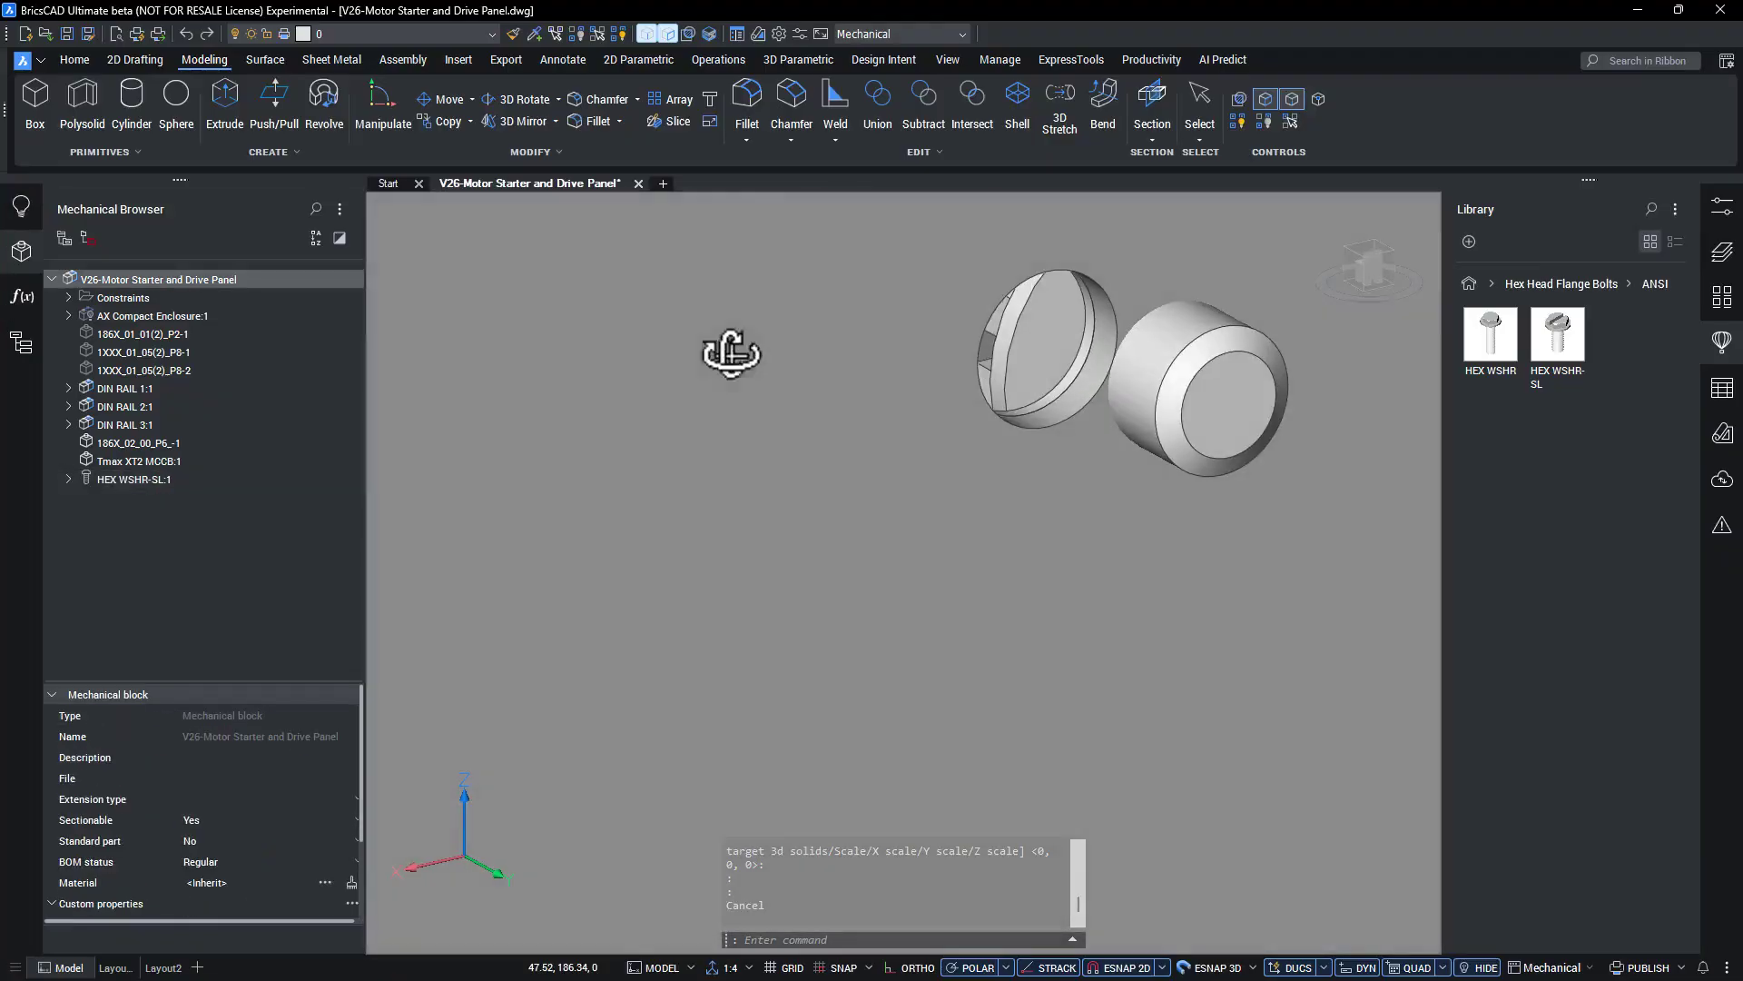
pyautogui.click(798, 59)
pyautogui.click(306, 96)
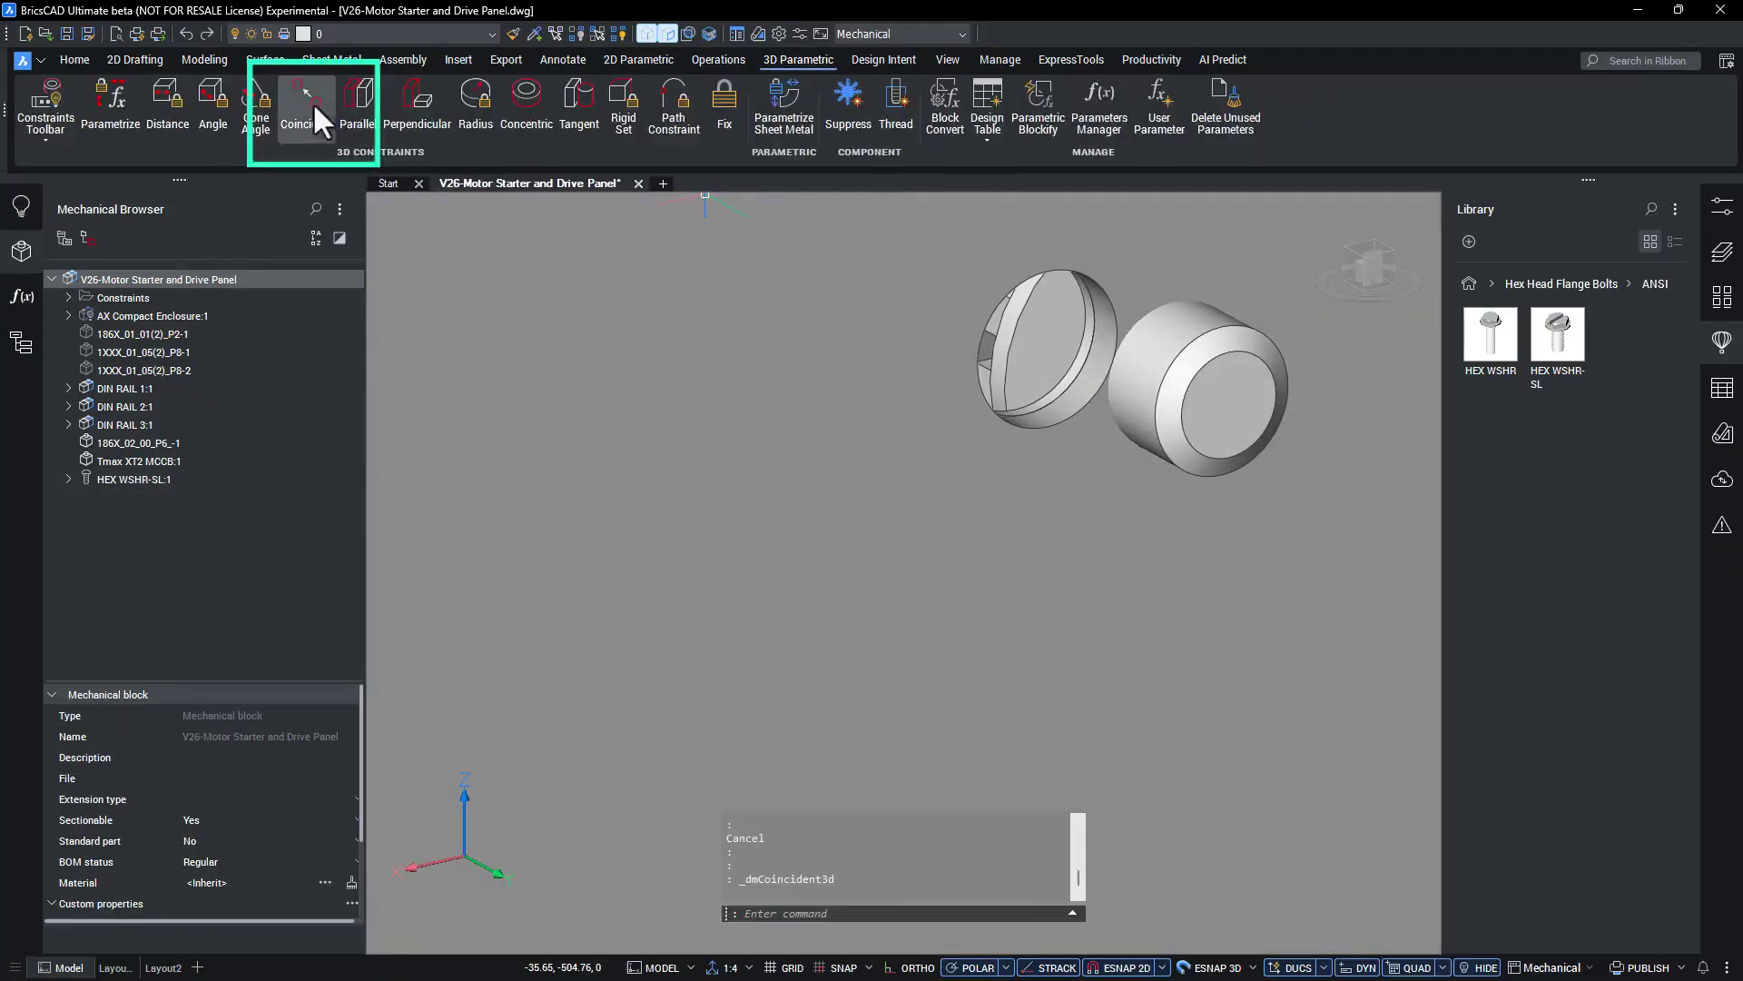
pyautogui.click(1047, 321)
pyautogui.scroll(-5, 1047, 321)
pyautogui.keyDown('shift'); pyautogui.moveTo(902, 369); pyautogui.dragTo(777, 328, button='middle'); pyautogui.keyUp('shift')
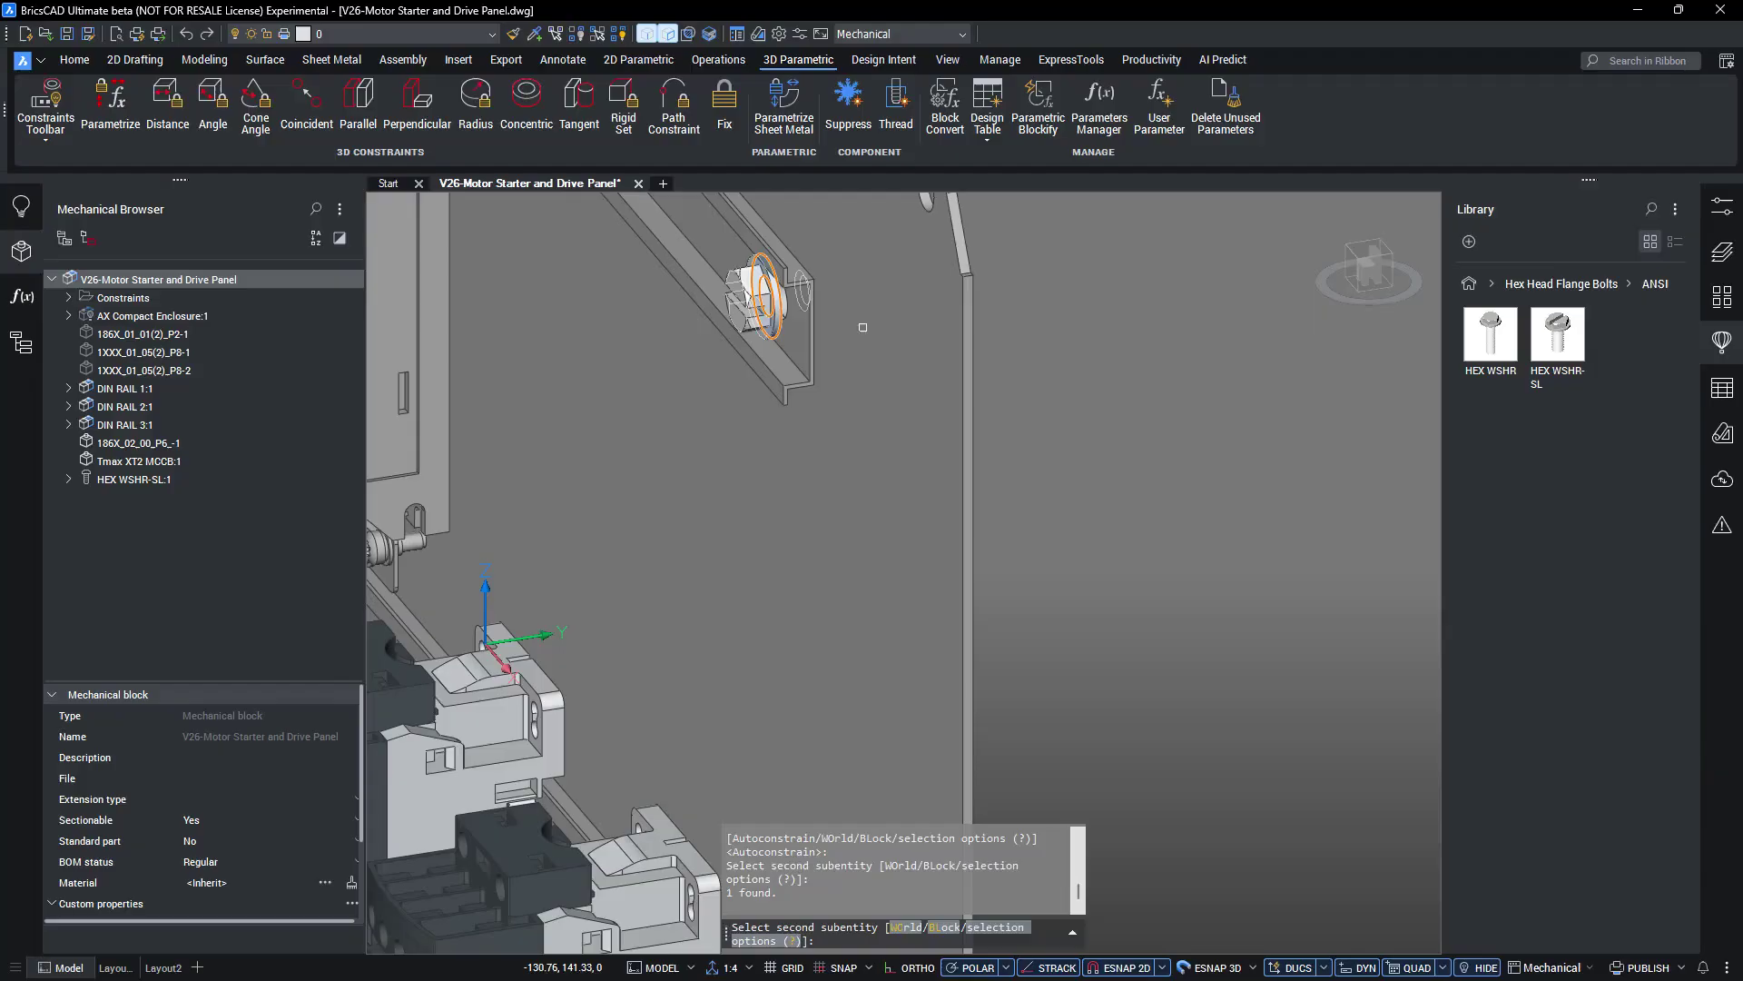
pyautogui.click(777, 328)
pyautogui.scroll(3, 776, 328)
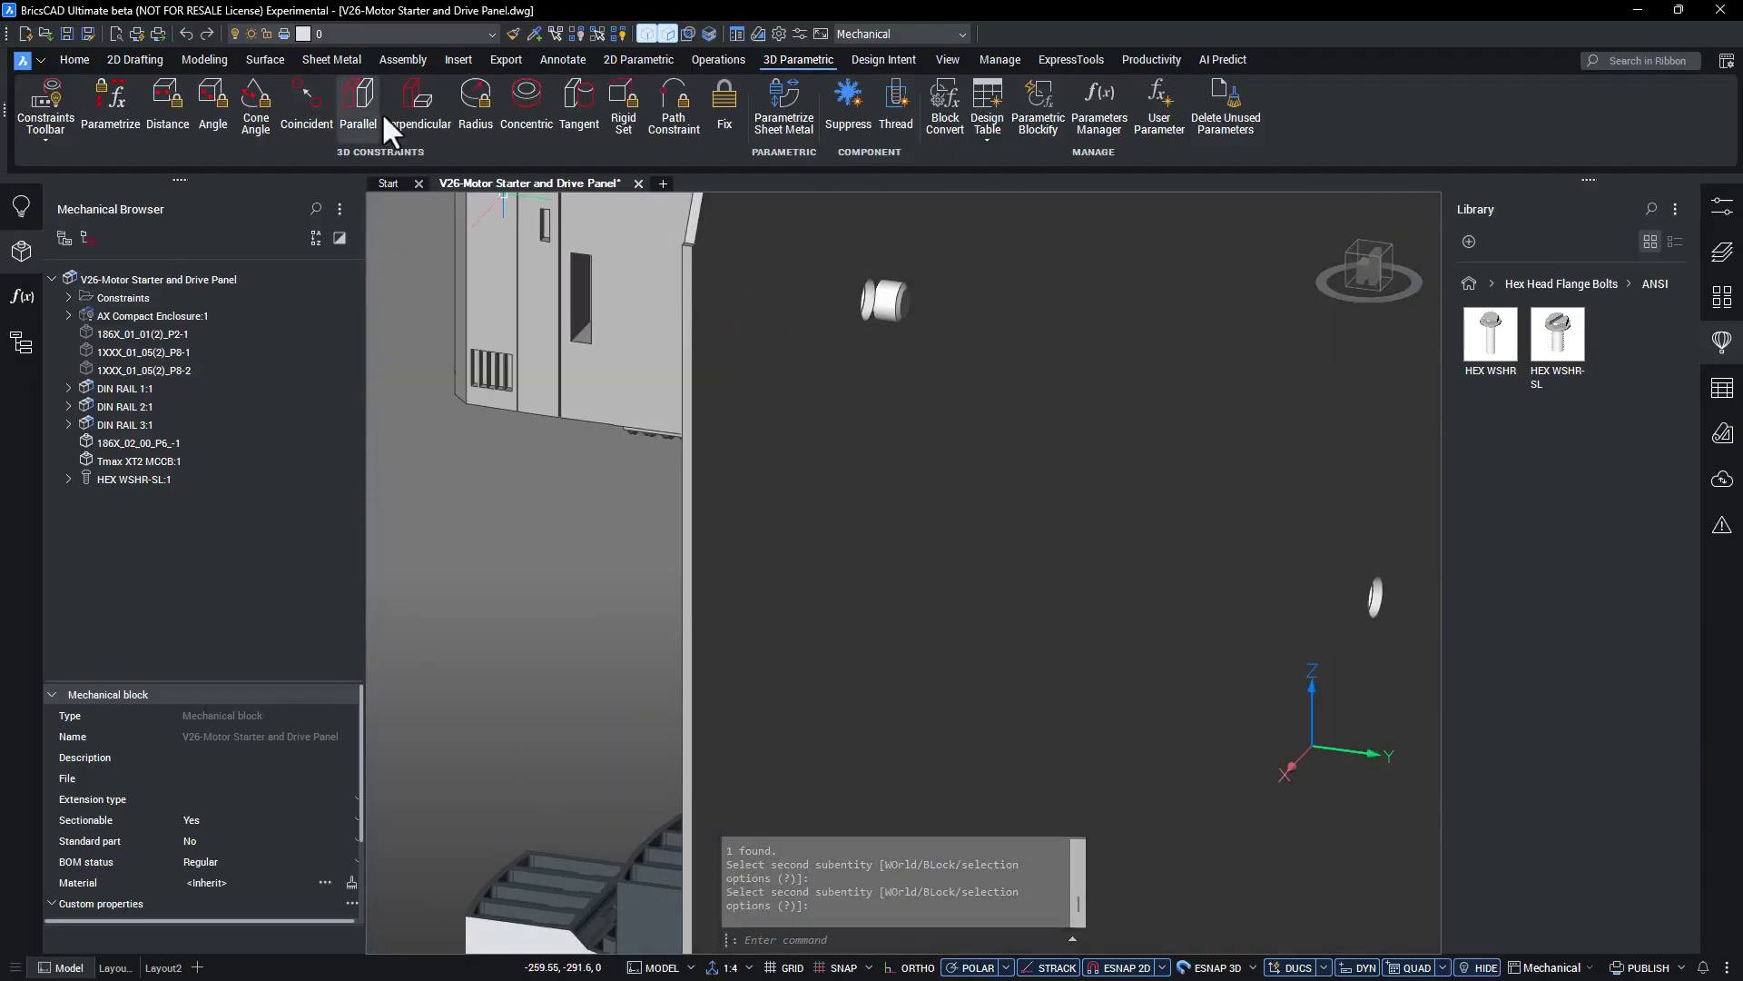
# Step: Apply a Concentric constraint centring the washer in the rail's mounting slot
pyautogui.click(526, 98)
pyautogui.click(863, 300)
pyautogui.click(935, 334)
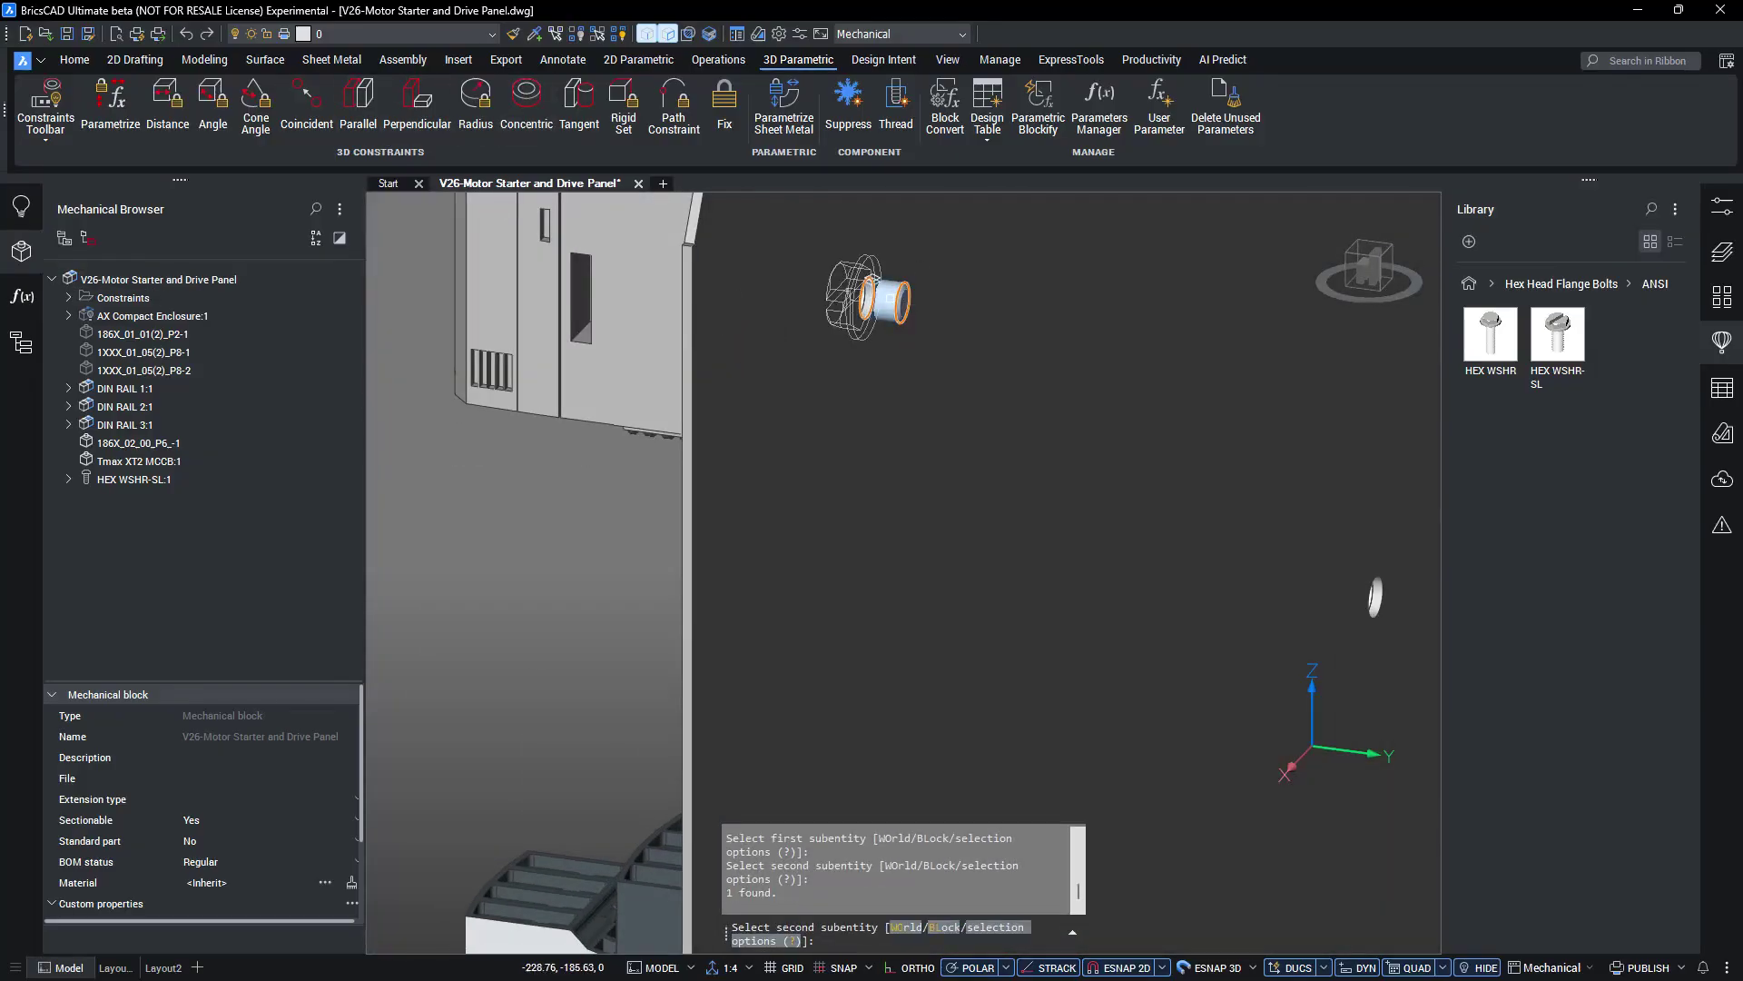
pyautogui.scroll(5, 872, 300)
pyautogui.click(804, 288)
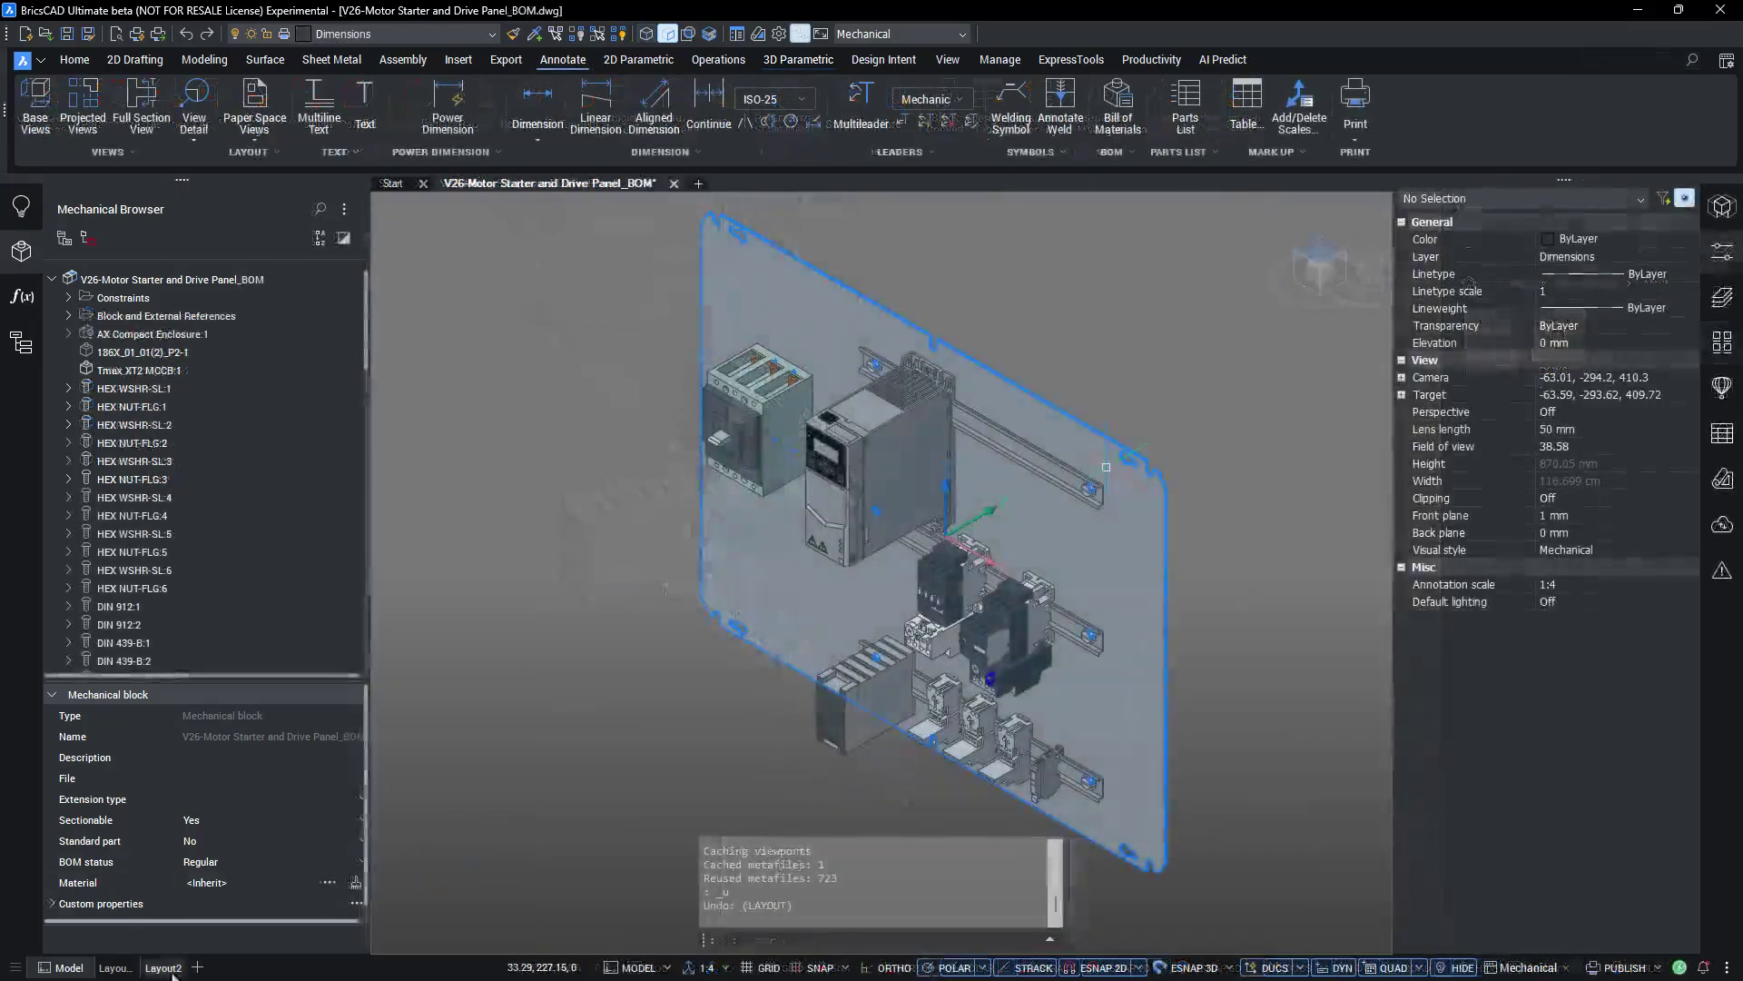
# Step: Add a new PANEL layout from the BTR_A3 template
pyautogui.rightClick(181, 968)
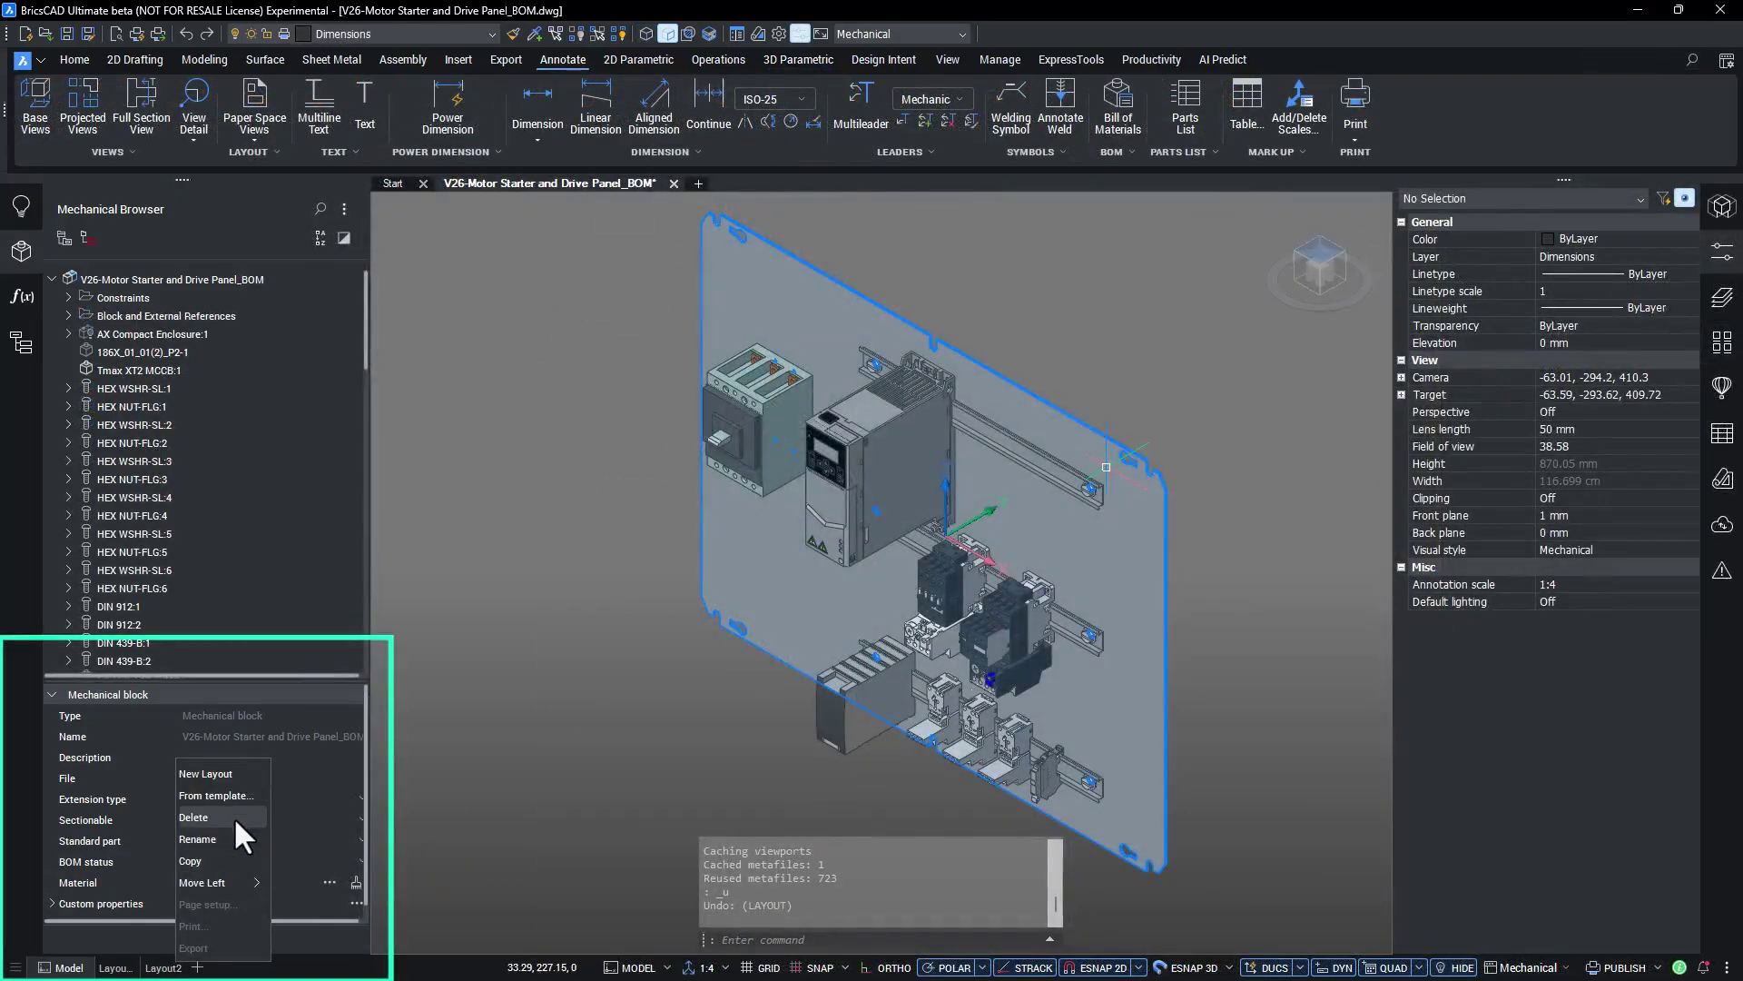
pyautogui.click(248, 795)
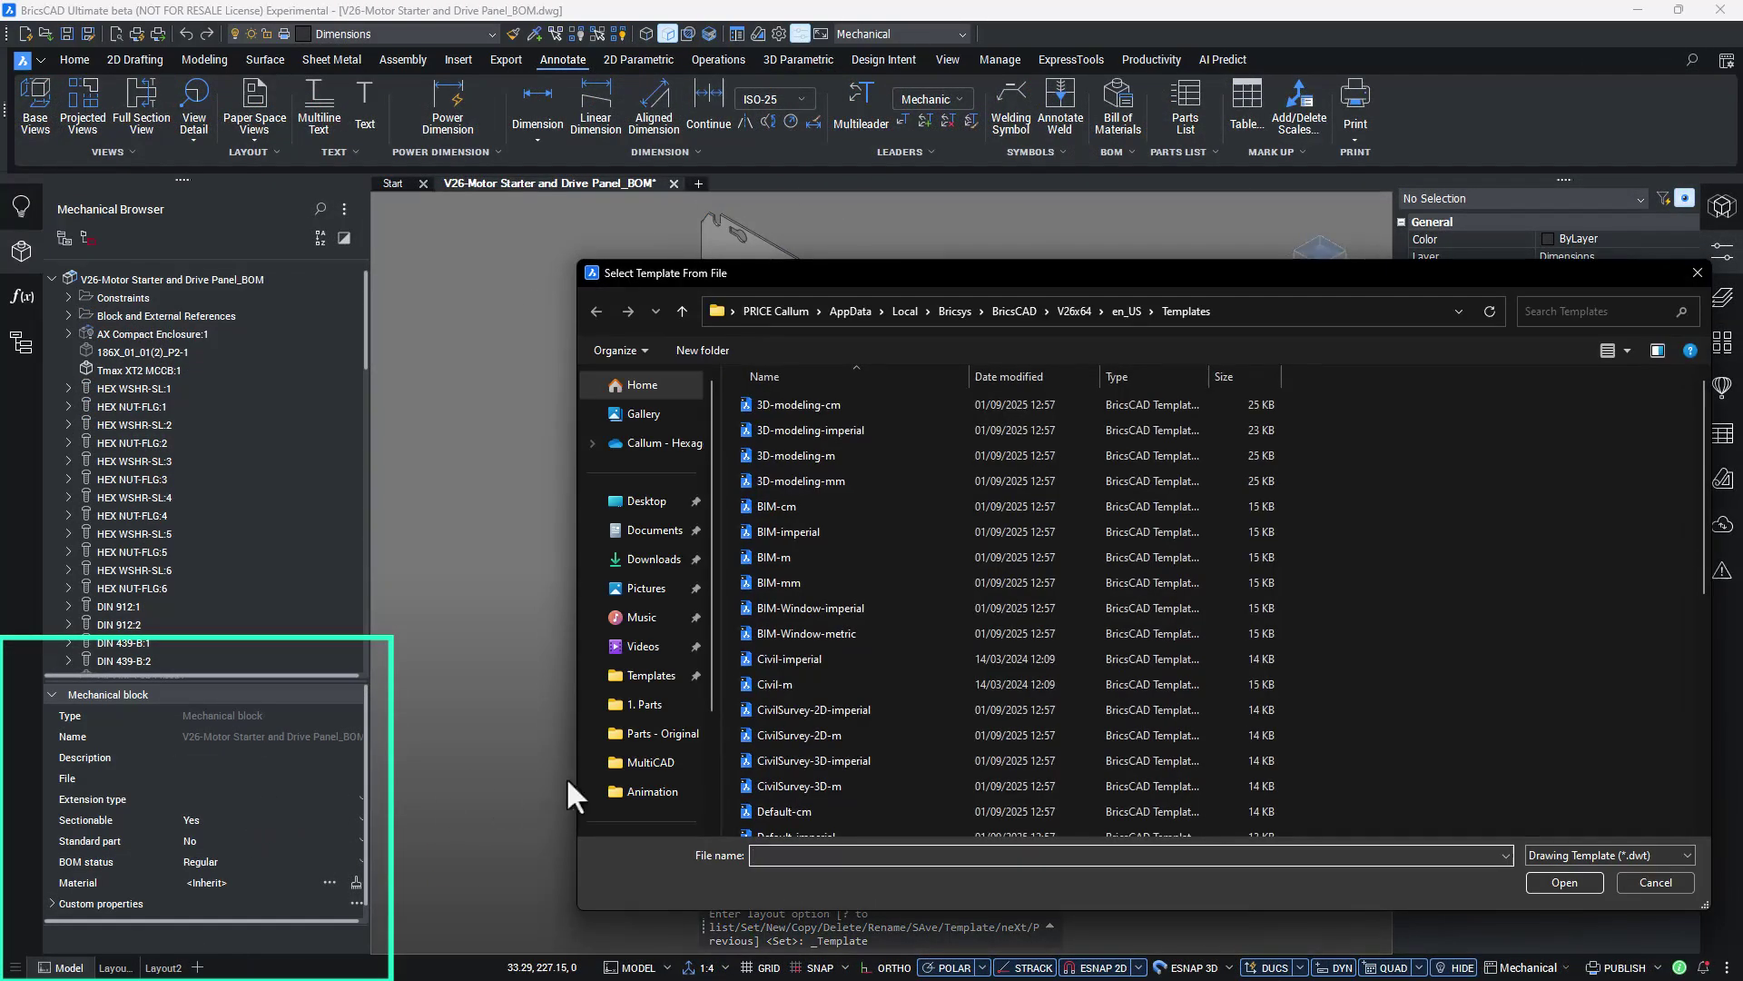
pyautogui.click(658, 683)
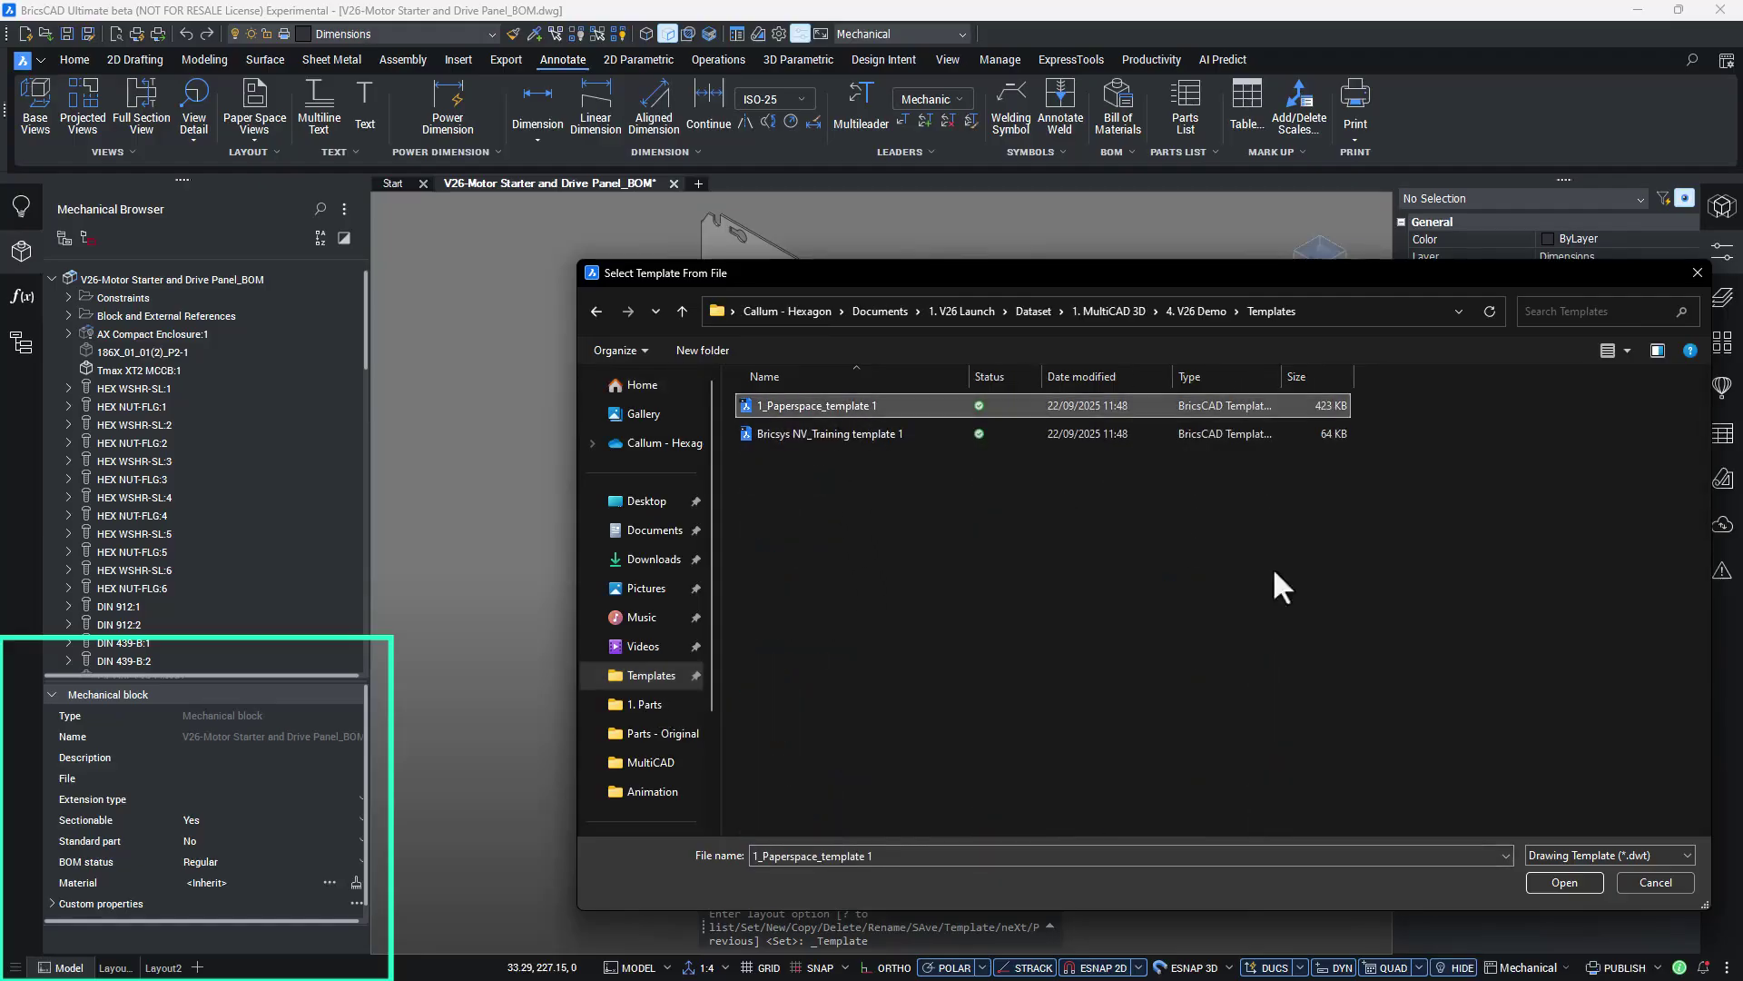
pyautogui.click(1549, 877)
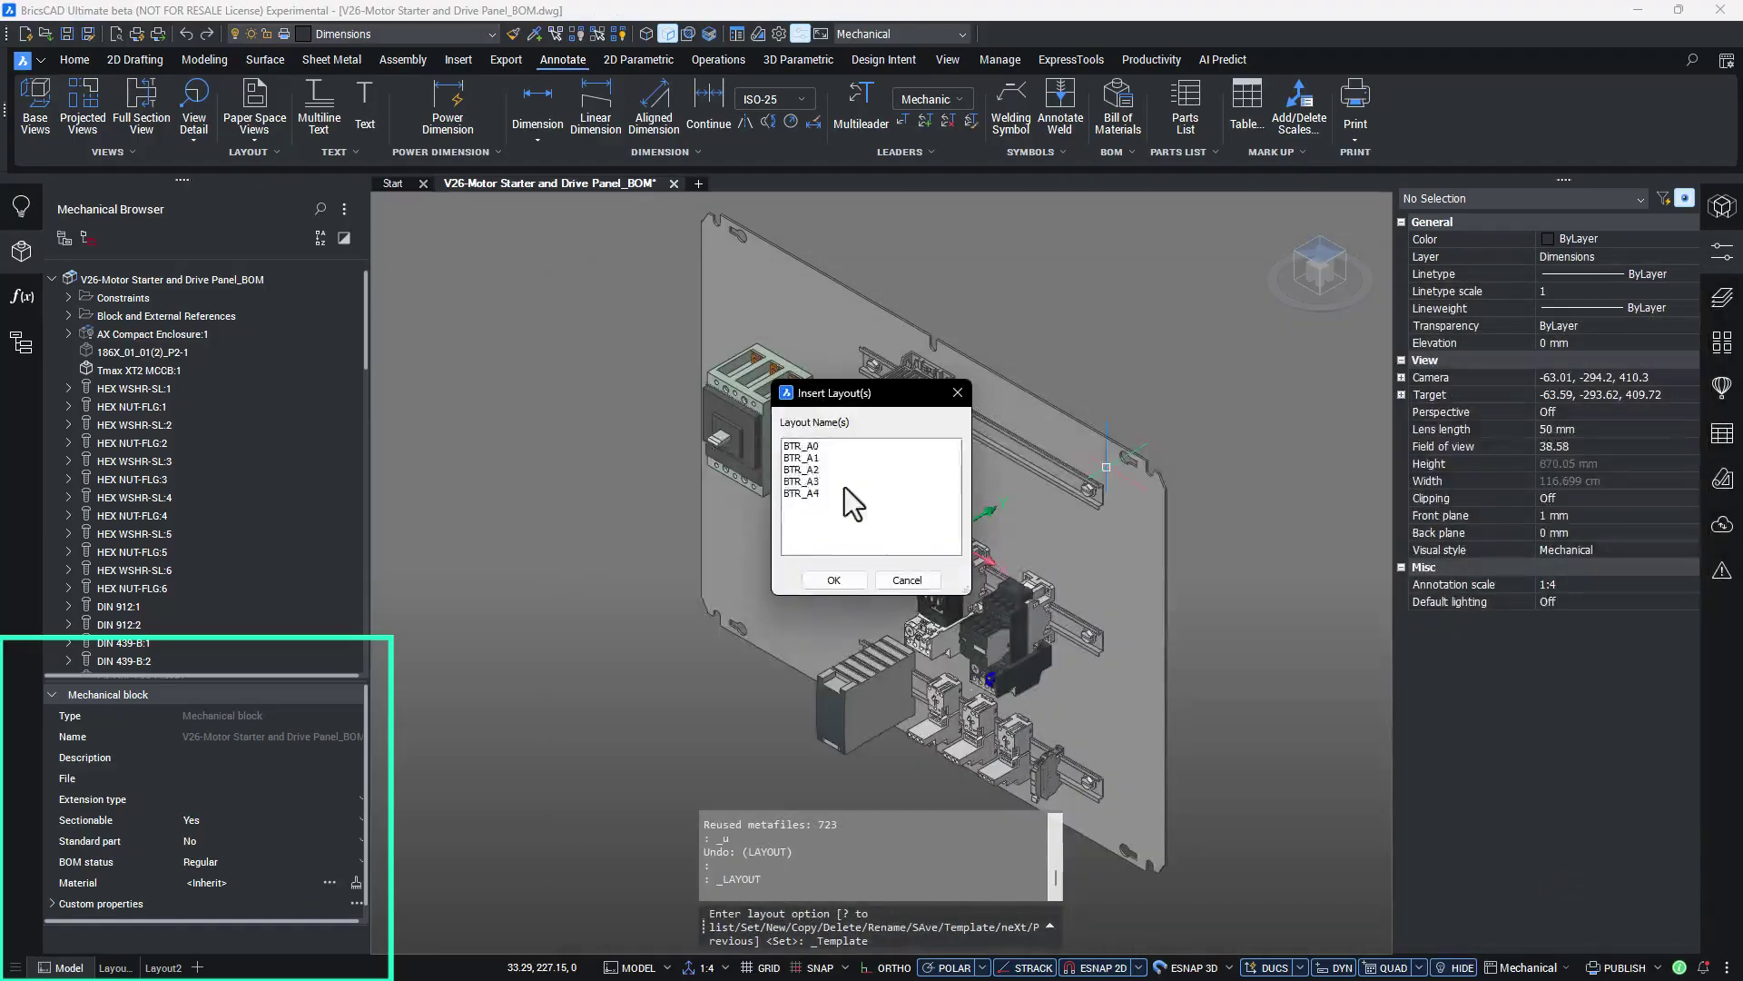
pyautogui.click(833, 579)
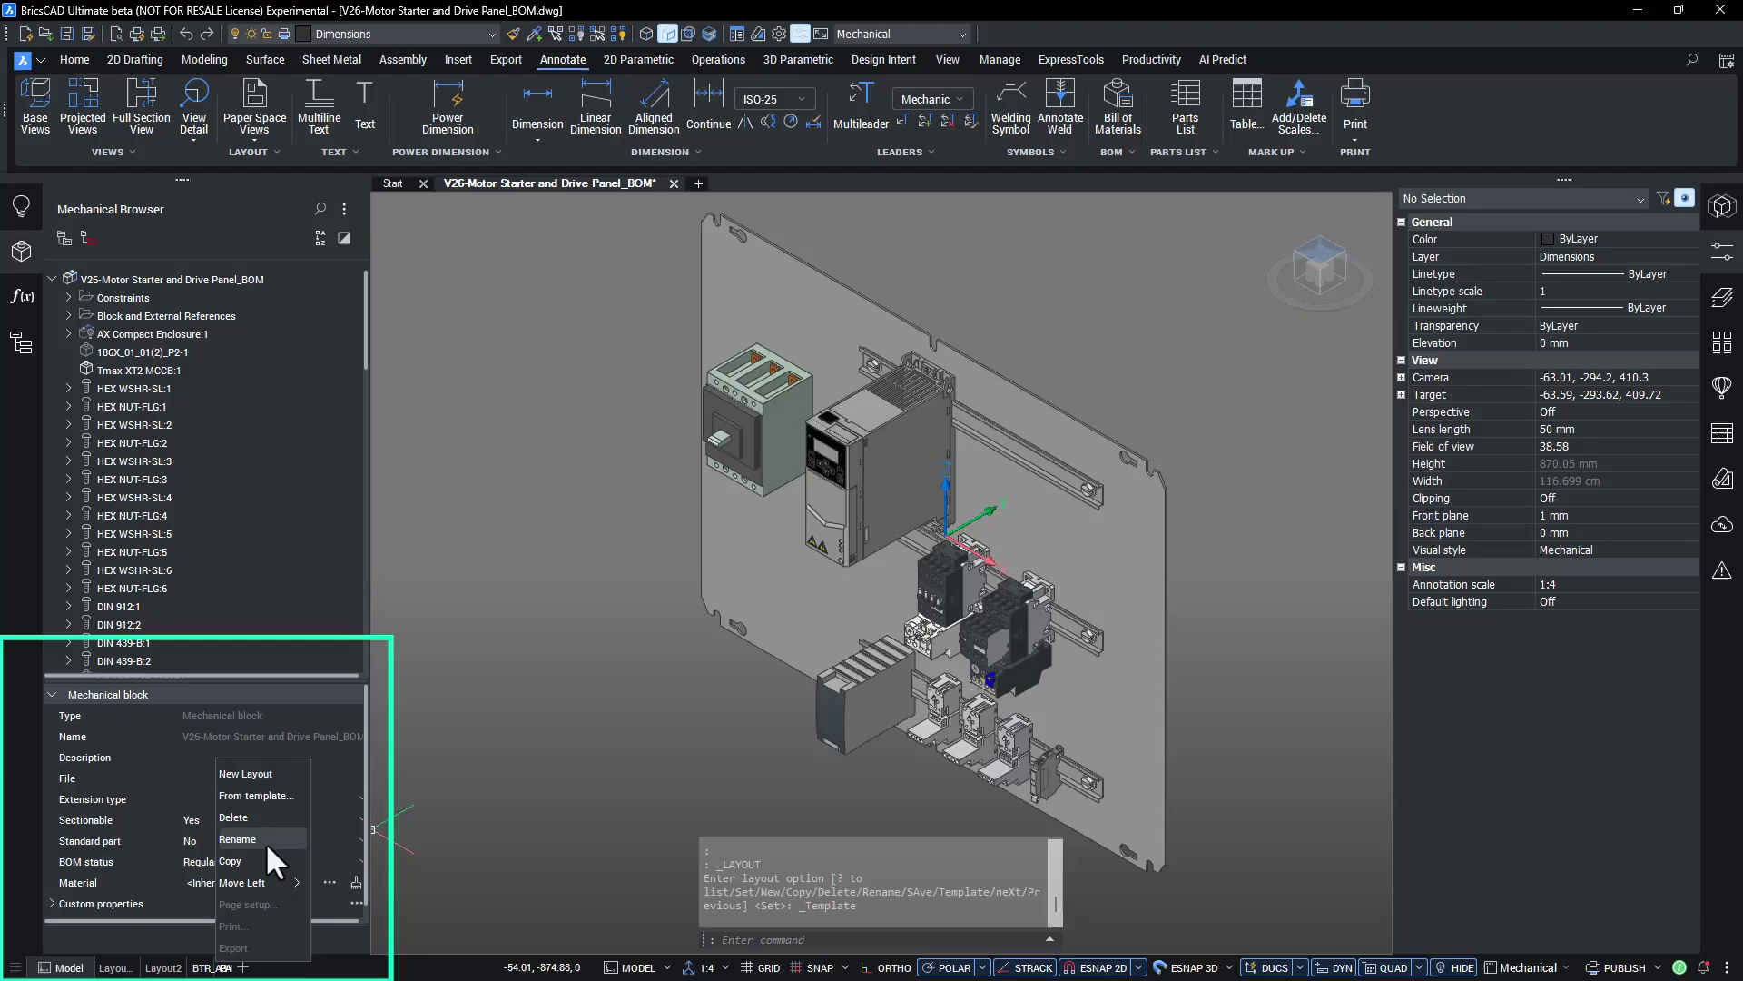
pyautogui.click(237, 839)
pyautogui.press('Return')
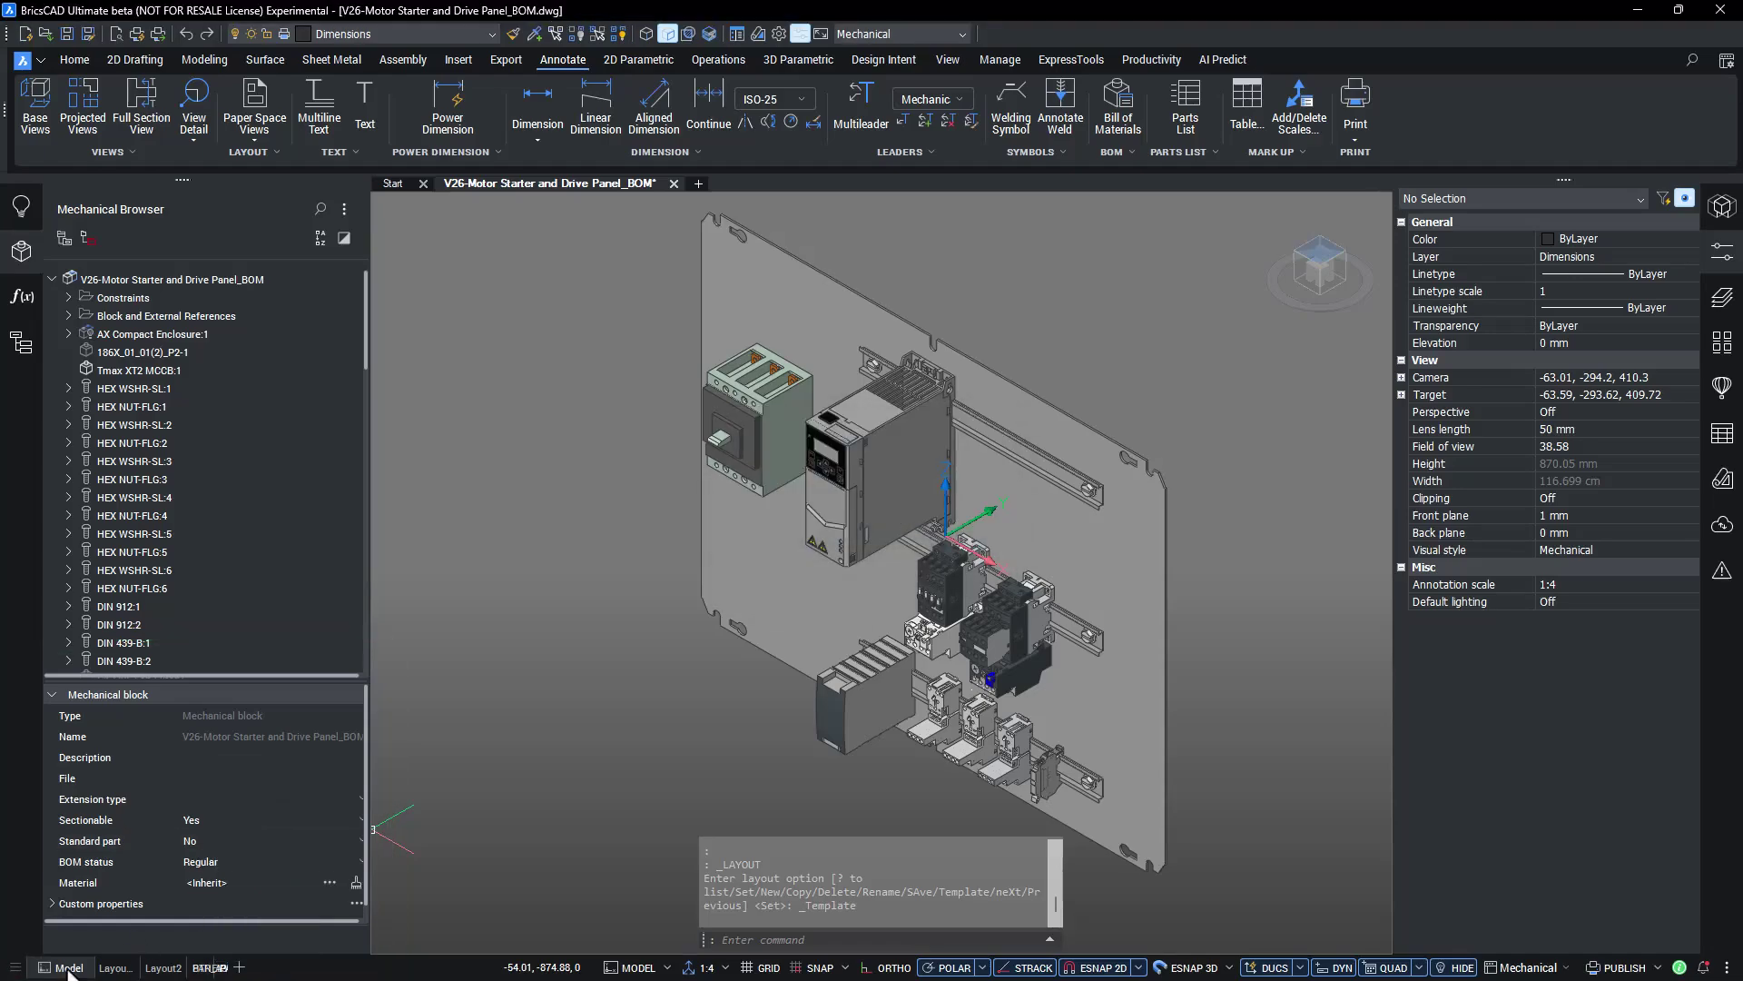
# Step: Place a 1:4 base view of the mounting panel on the PANEL layout
pyautogui.click(34, 109)
pyautogui.click(1111, 528)
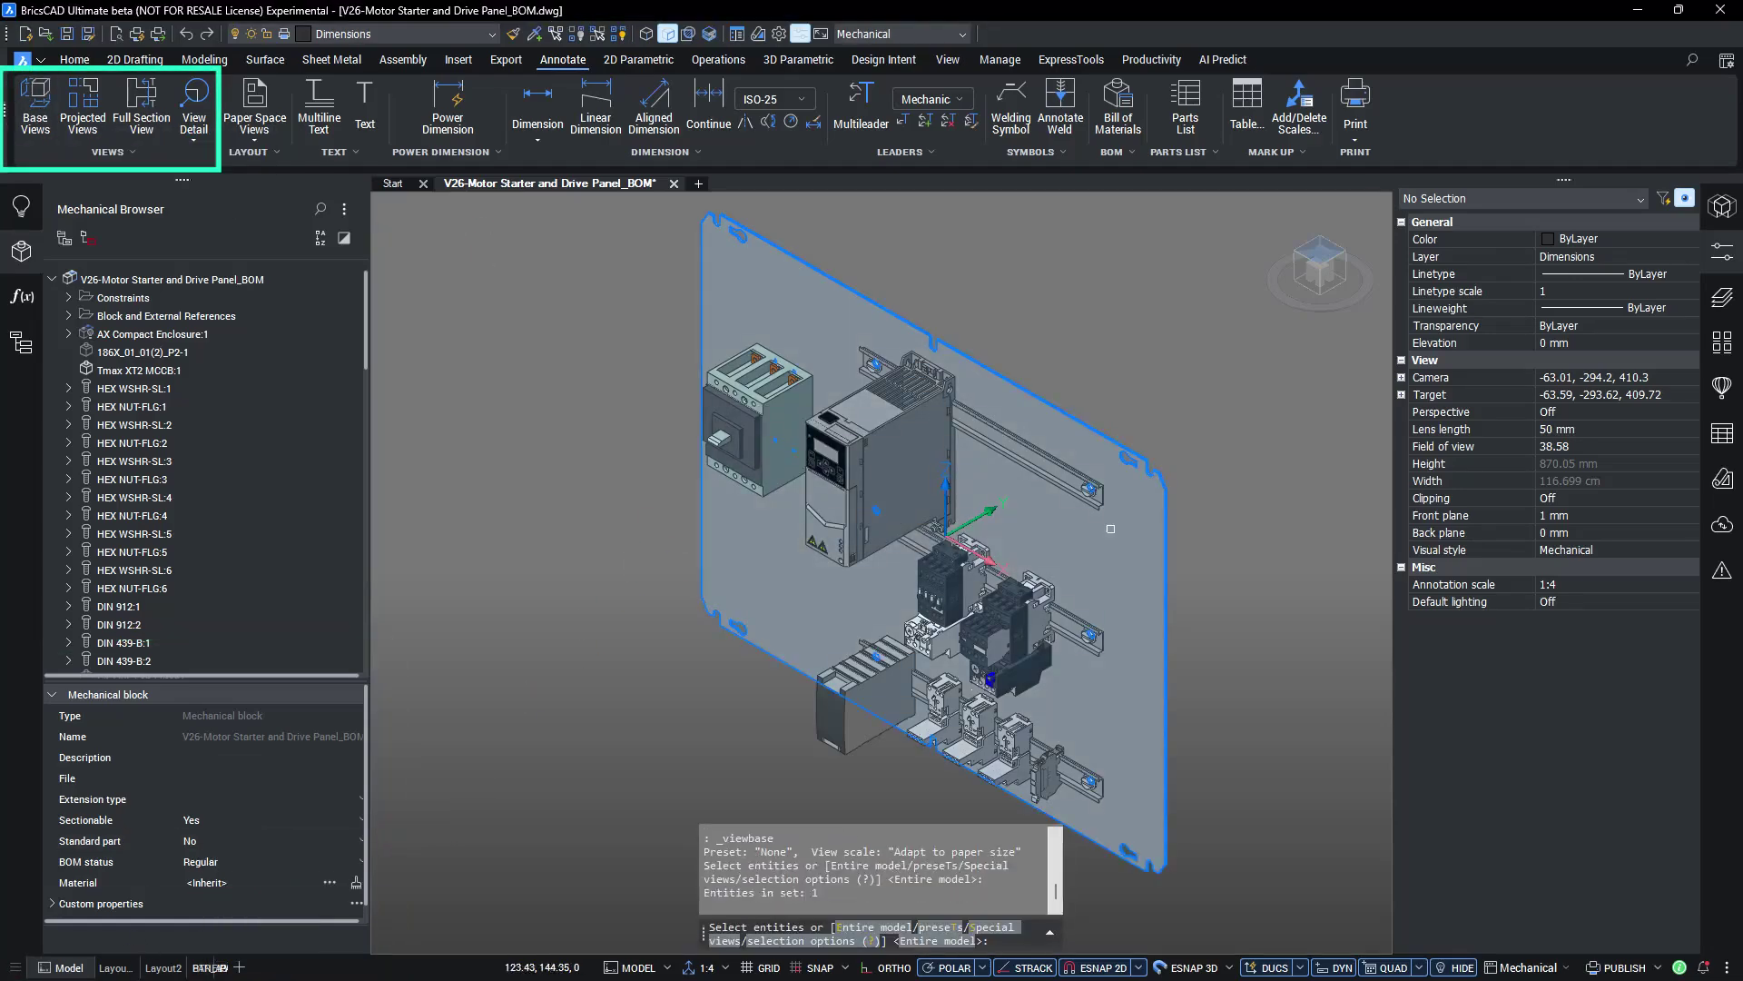
pyautogui.press('Return')
pyautogui.write('PANEL')
pyautogui.press('Return')
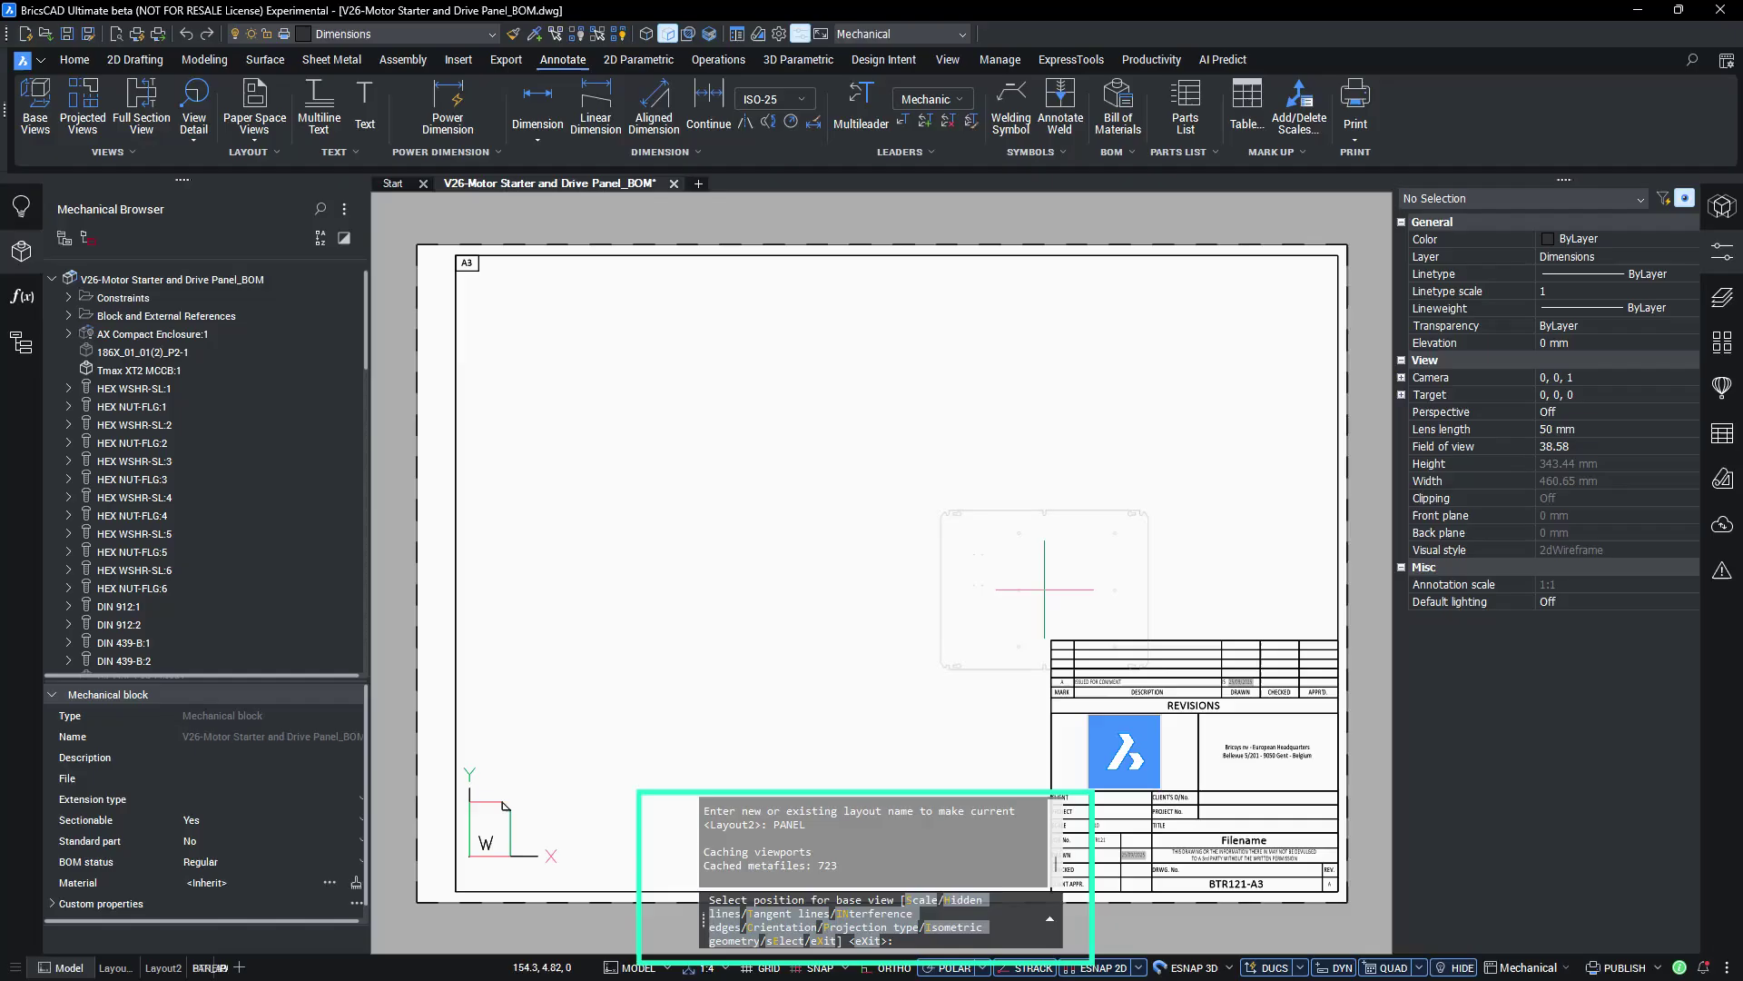
pyautogui.click(752, 567)
pyautogui.press('Return')
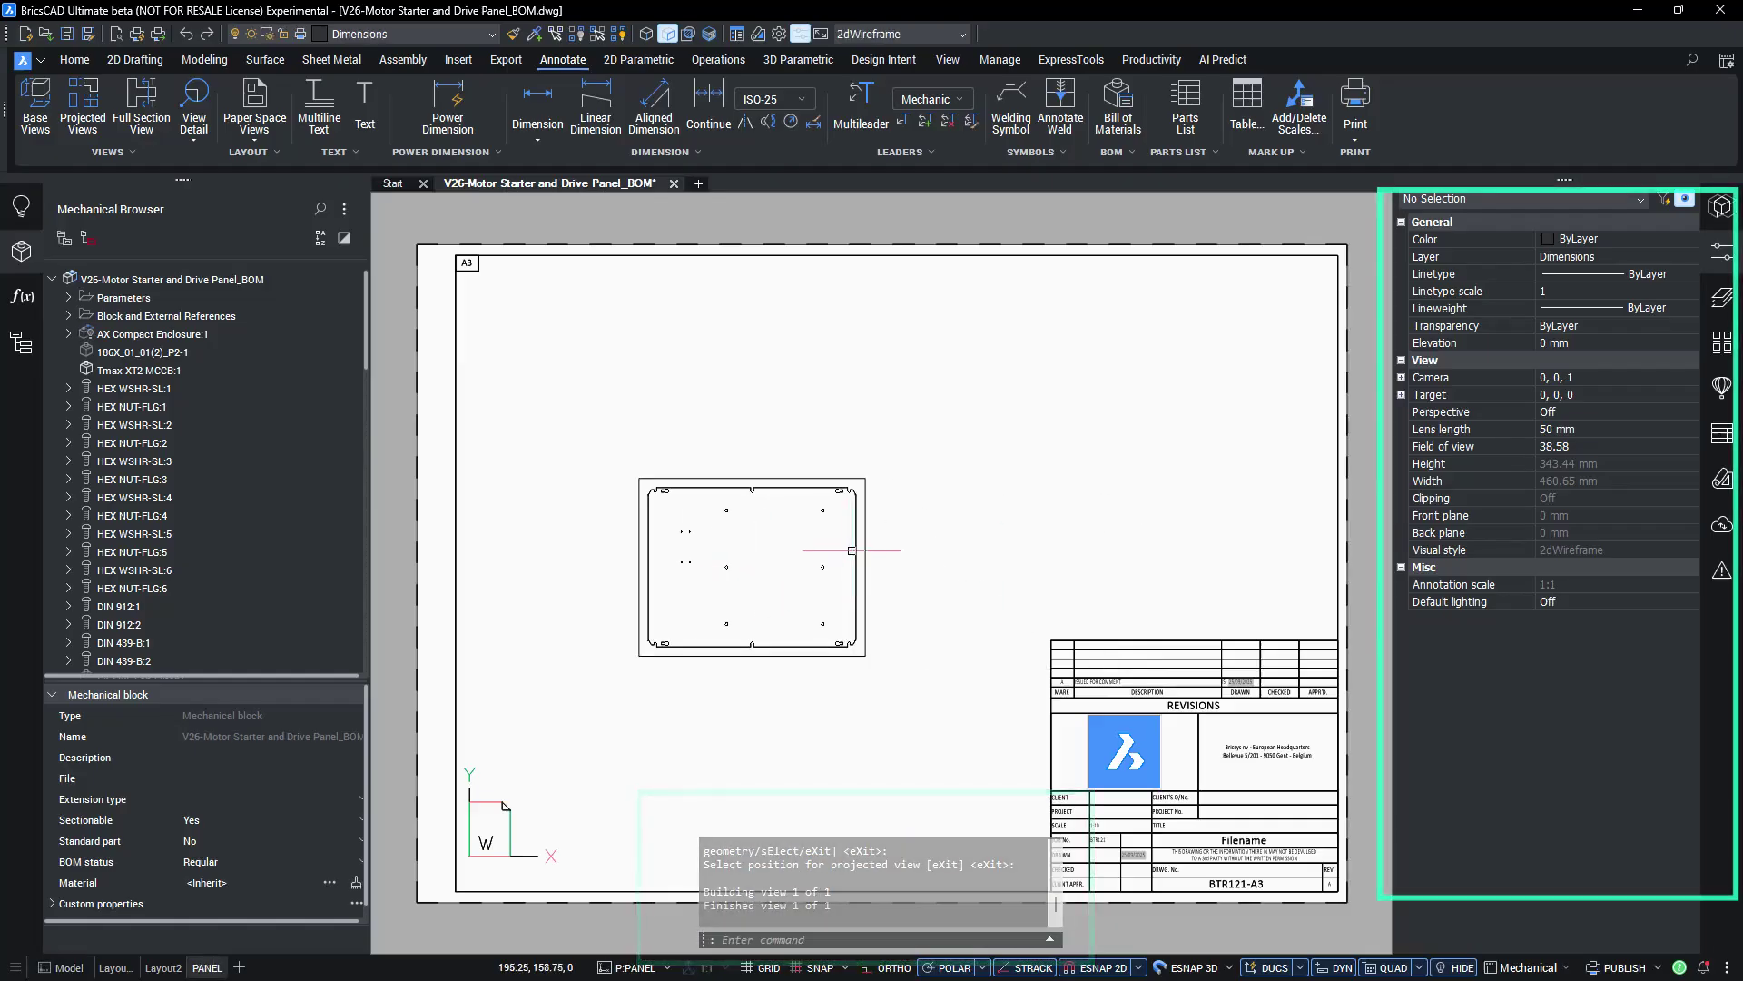
pyautogui.click(1571, 826)
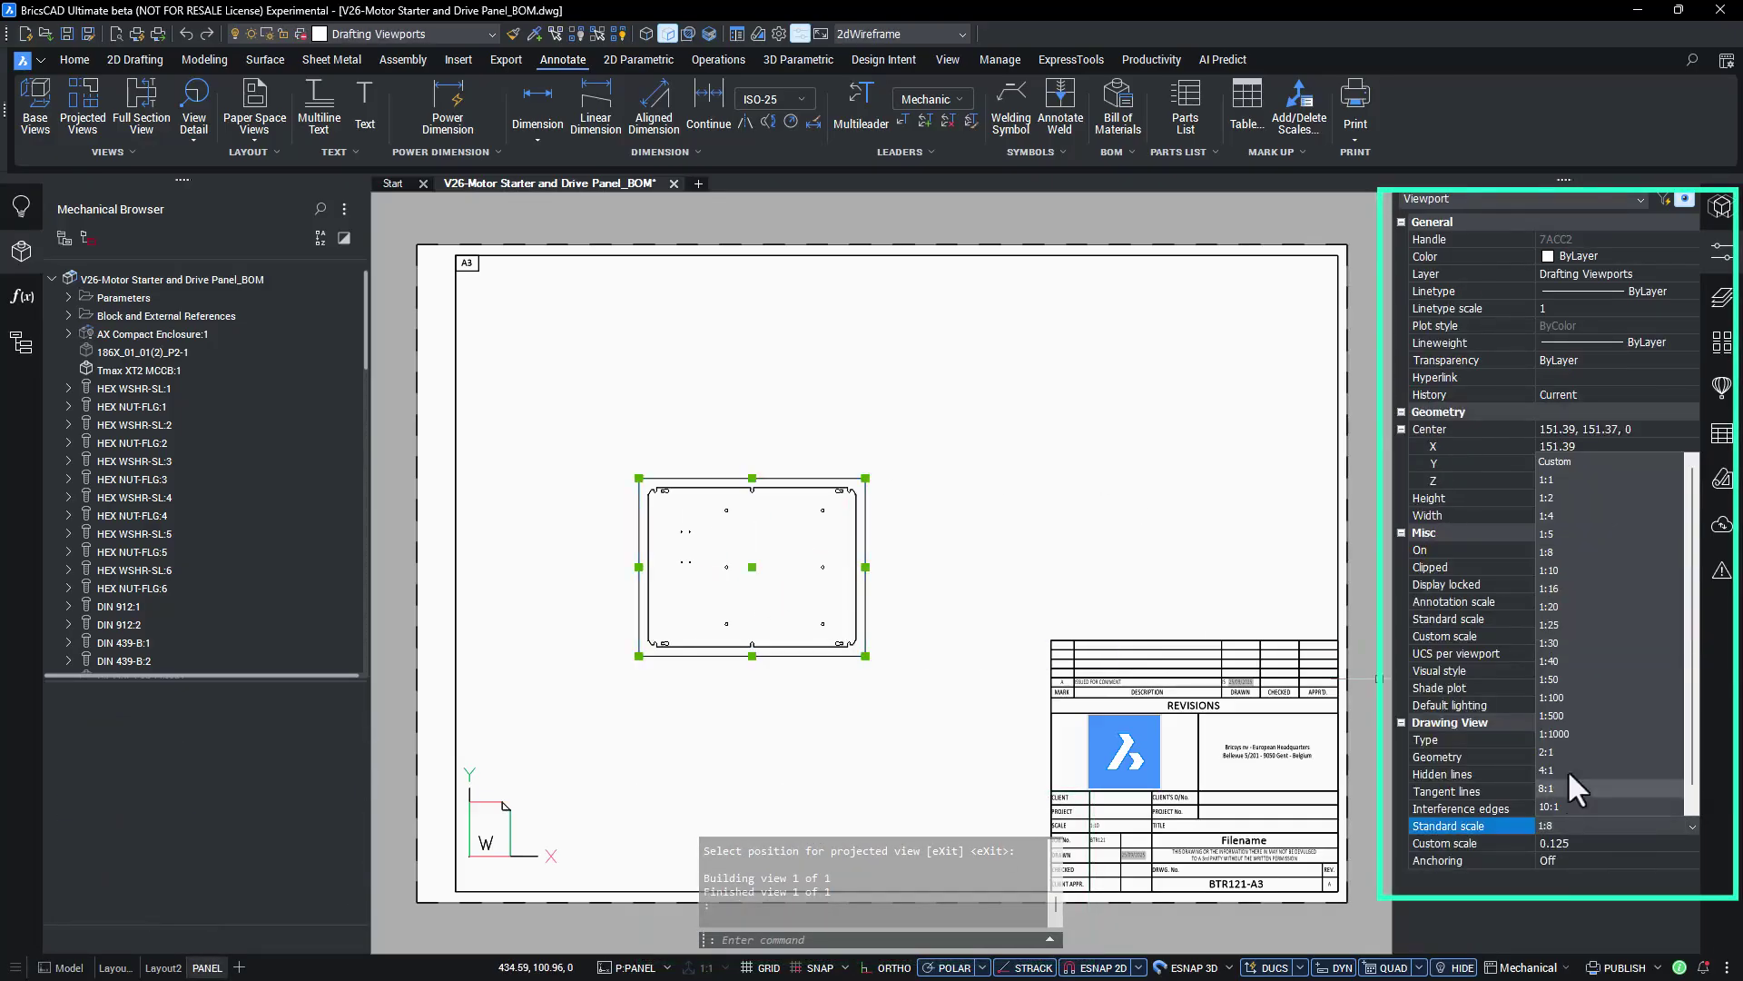
pyautogui.click(1562, 525)
pyautogui.hotkey('ctrl', 'z')
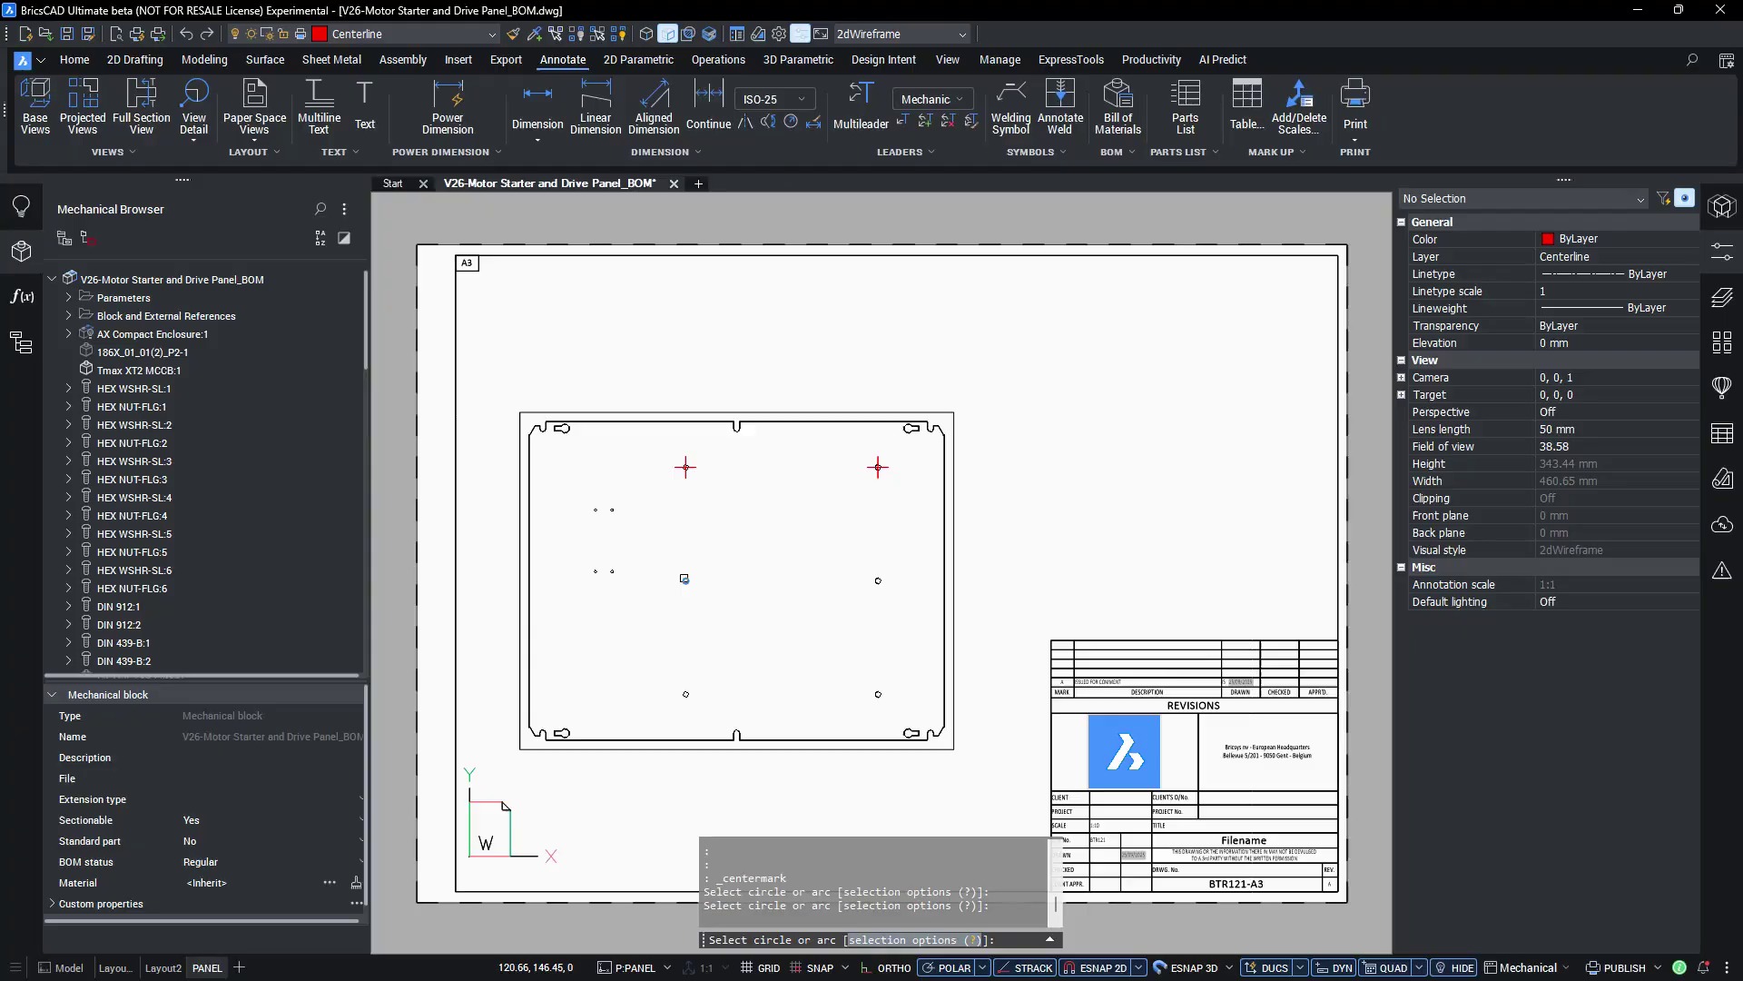
# Step: Add centre marks to the panel holes and position dimensions of 120 and 150
pyautogui.scroll(3, 554, 465)
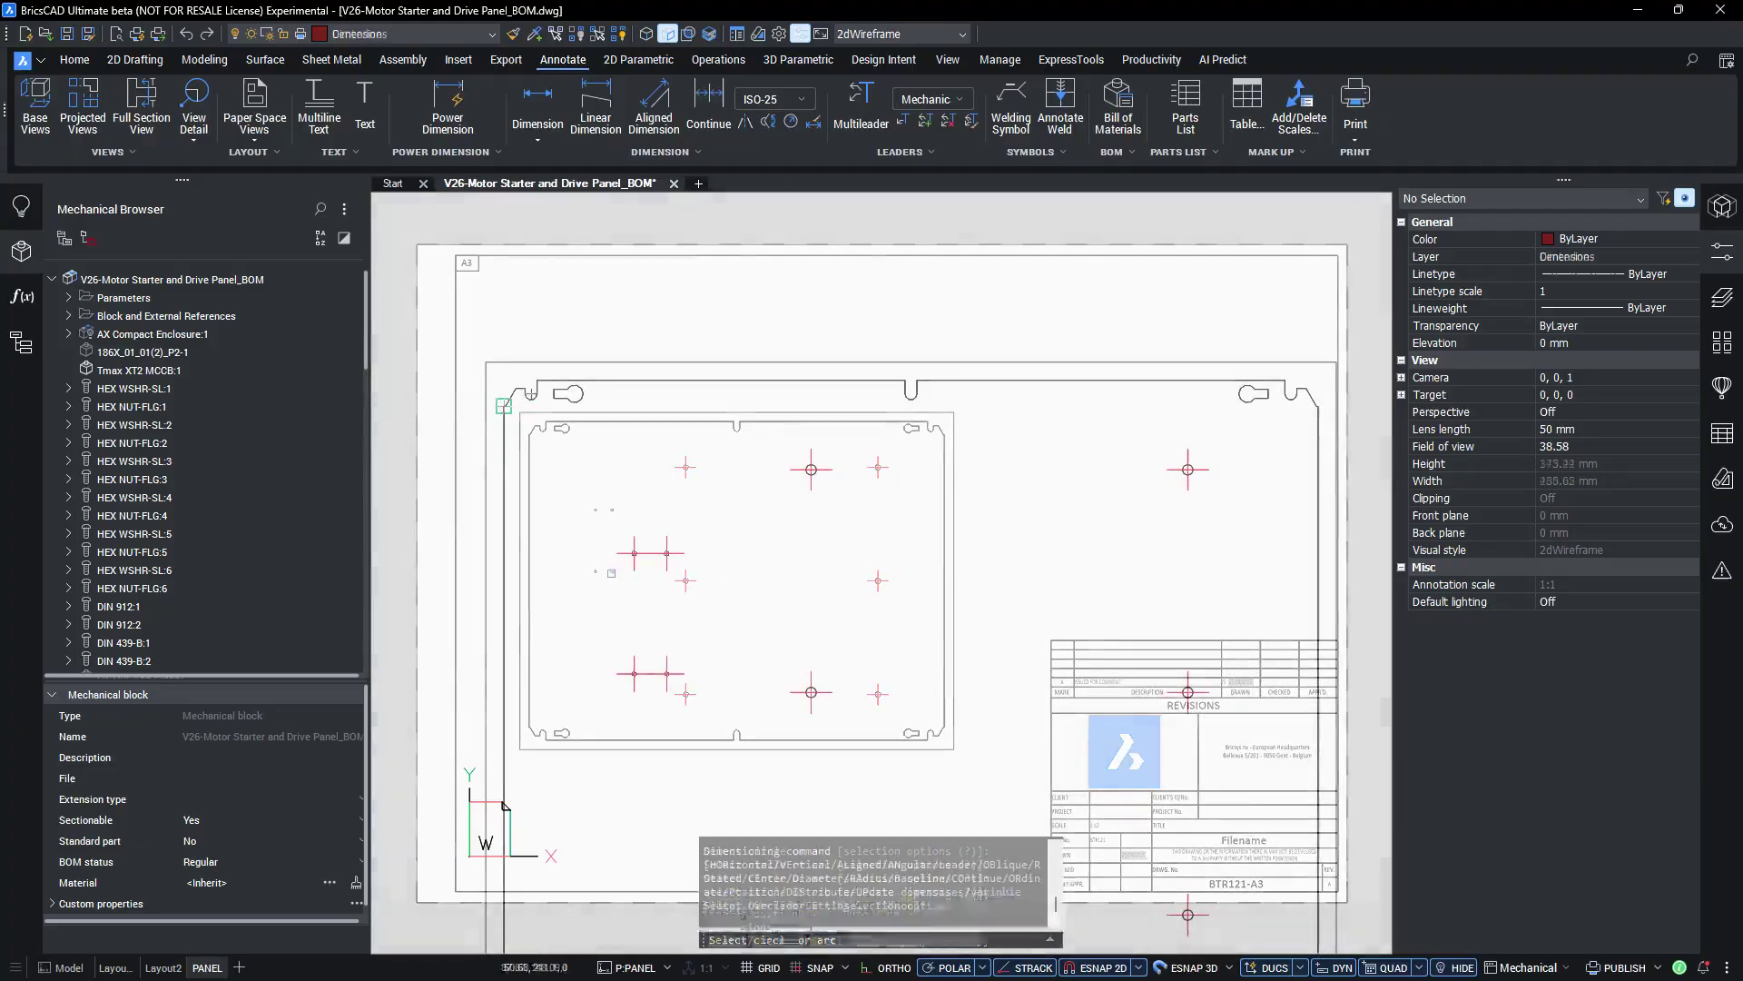
pyautogui.click(528, 432)
pyautogui.click(595, 509)
pyautogui.click(511, 334)
pyautogui.click(503, 401)
pyautogui.click(667, 553)
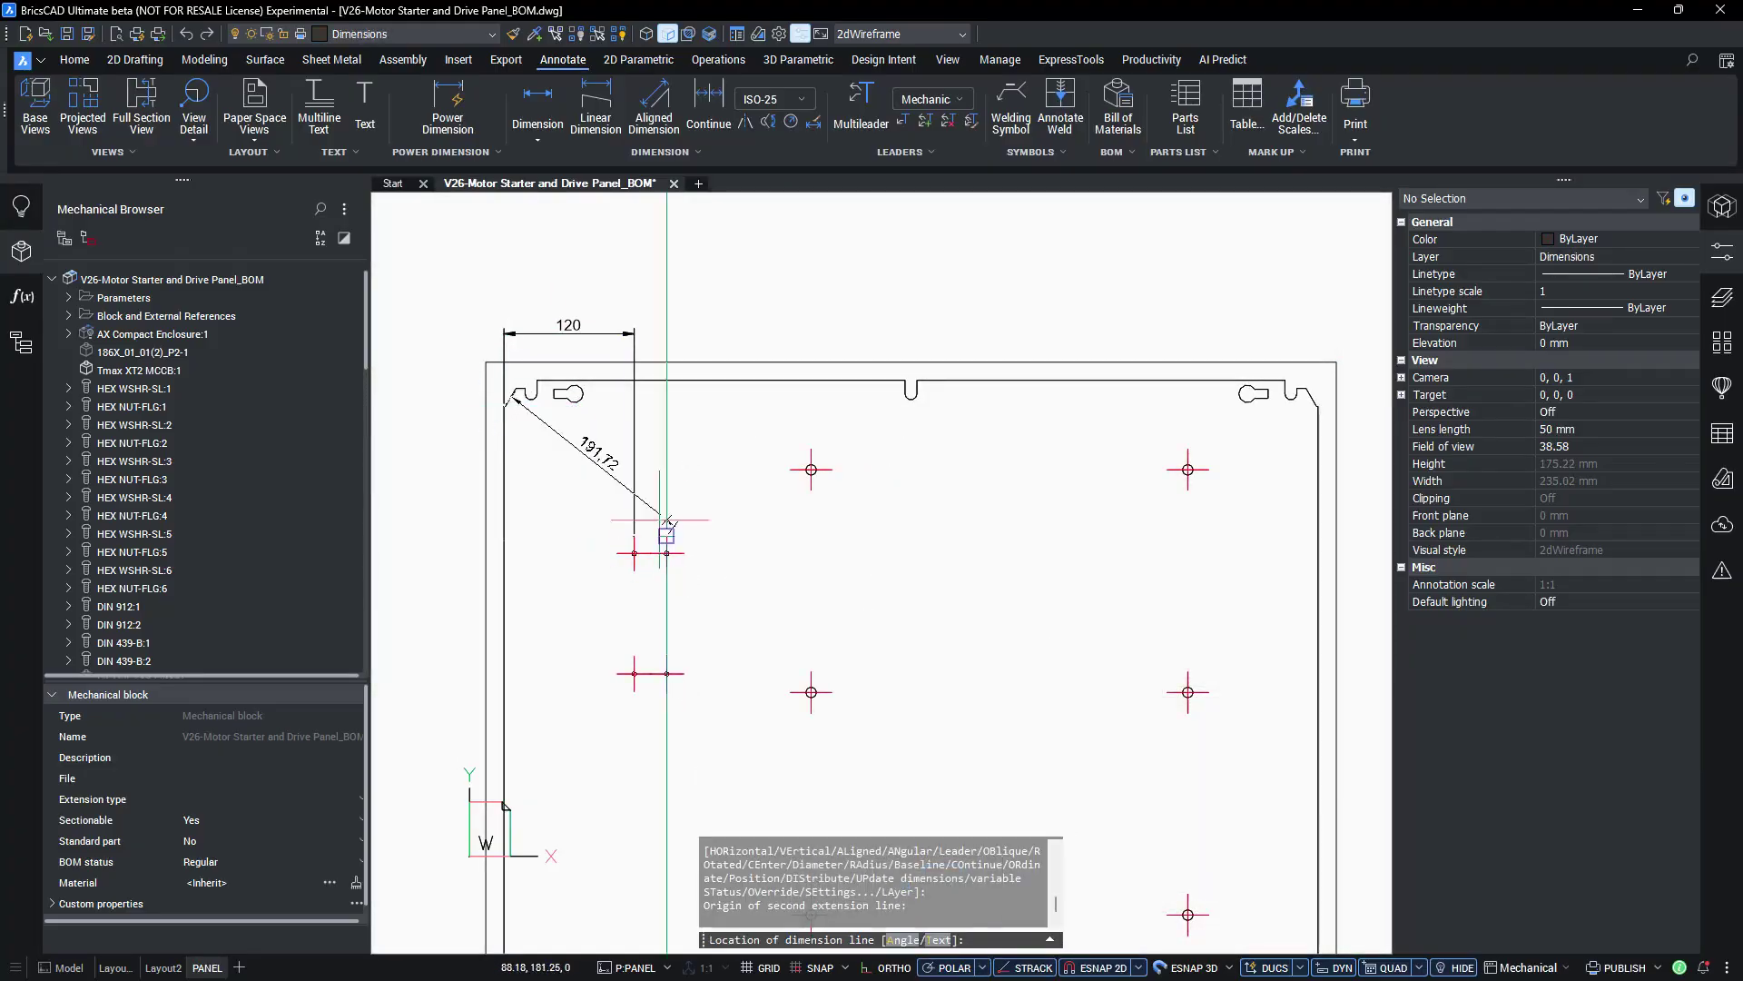
pyautogui.click(508, 301)
pyautogui.hotkey('ctrl', 'z')
pyautogui.keyDown('shift'); pyautogui.moveTo(1271, 635); pyautogui.dragTo(700, 557, button='middle'); pyautogui.keyUp('shift')
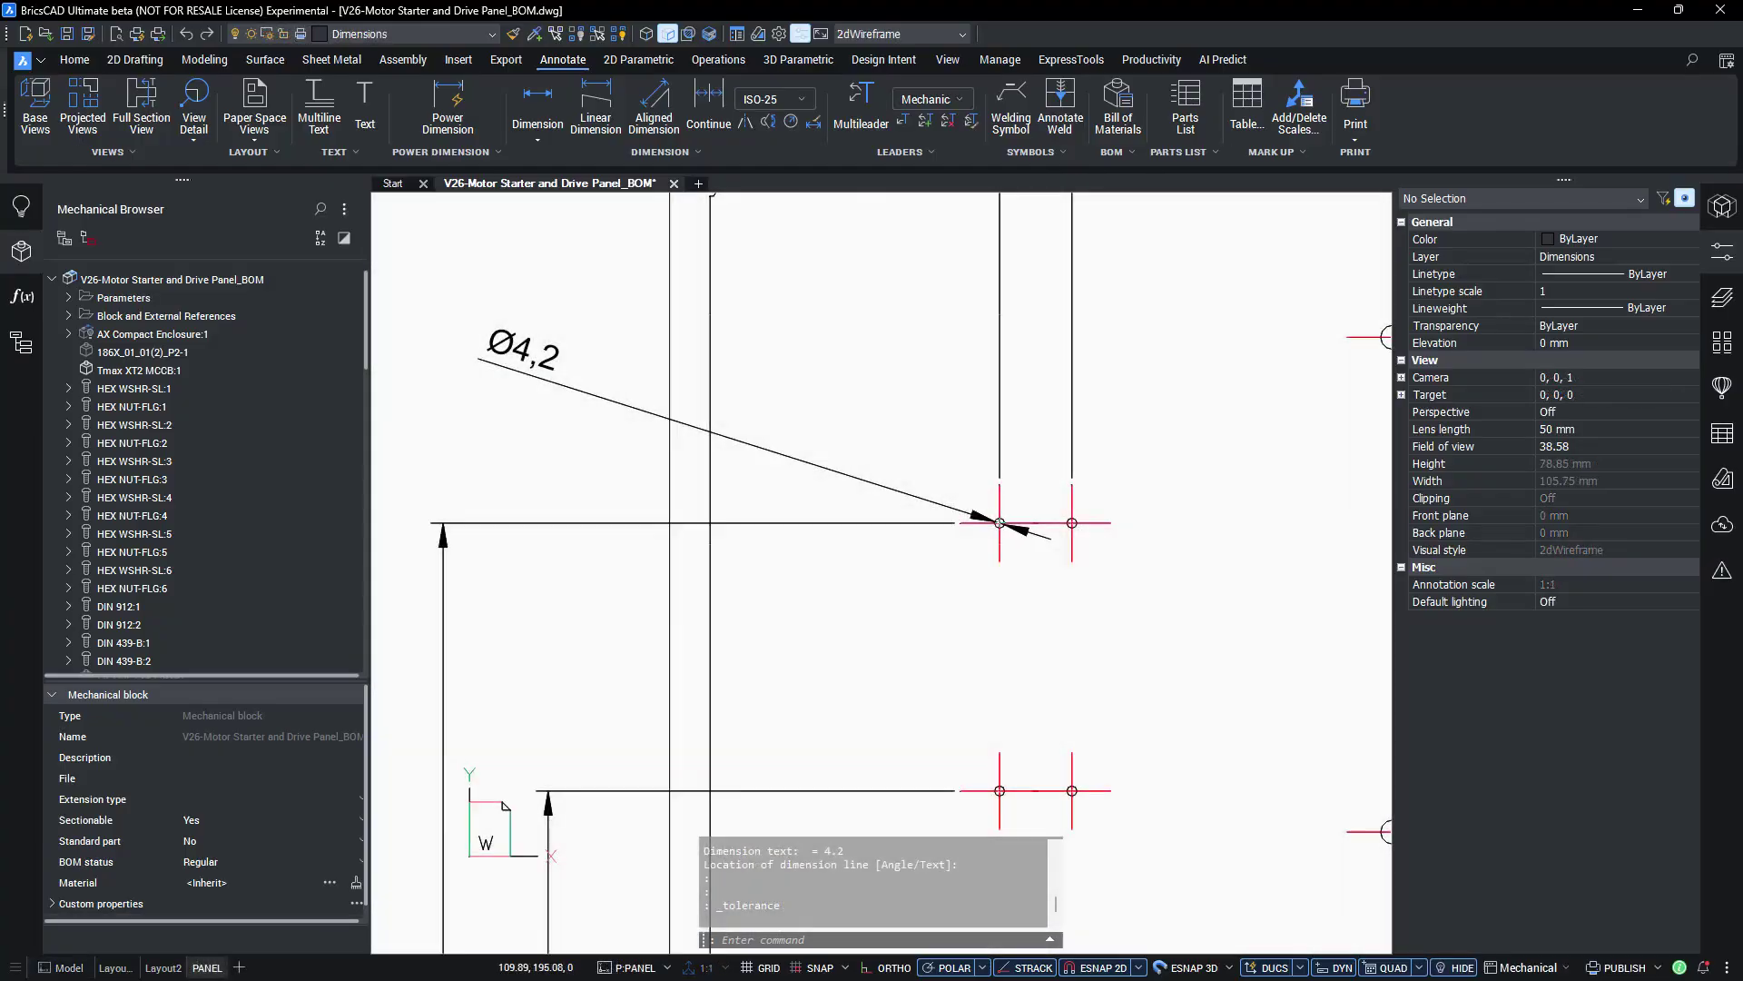
pyautogui.middleClick(1213, 412)
pyautogui.middleClick(1213, 411)
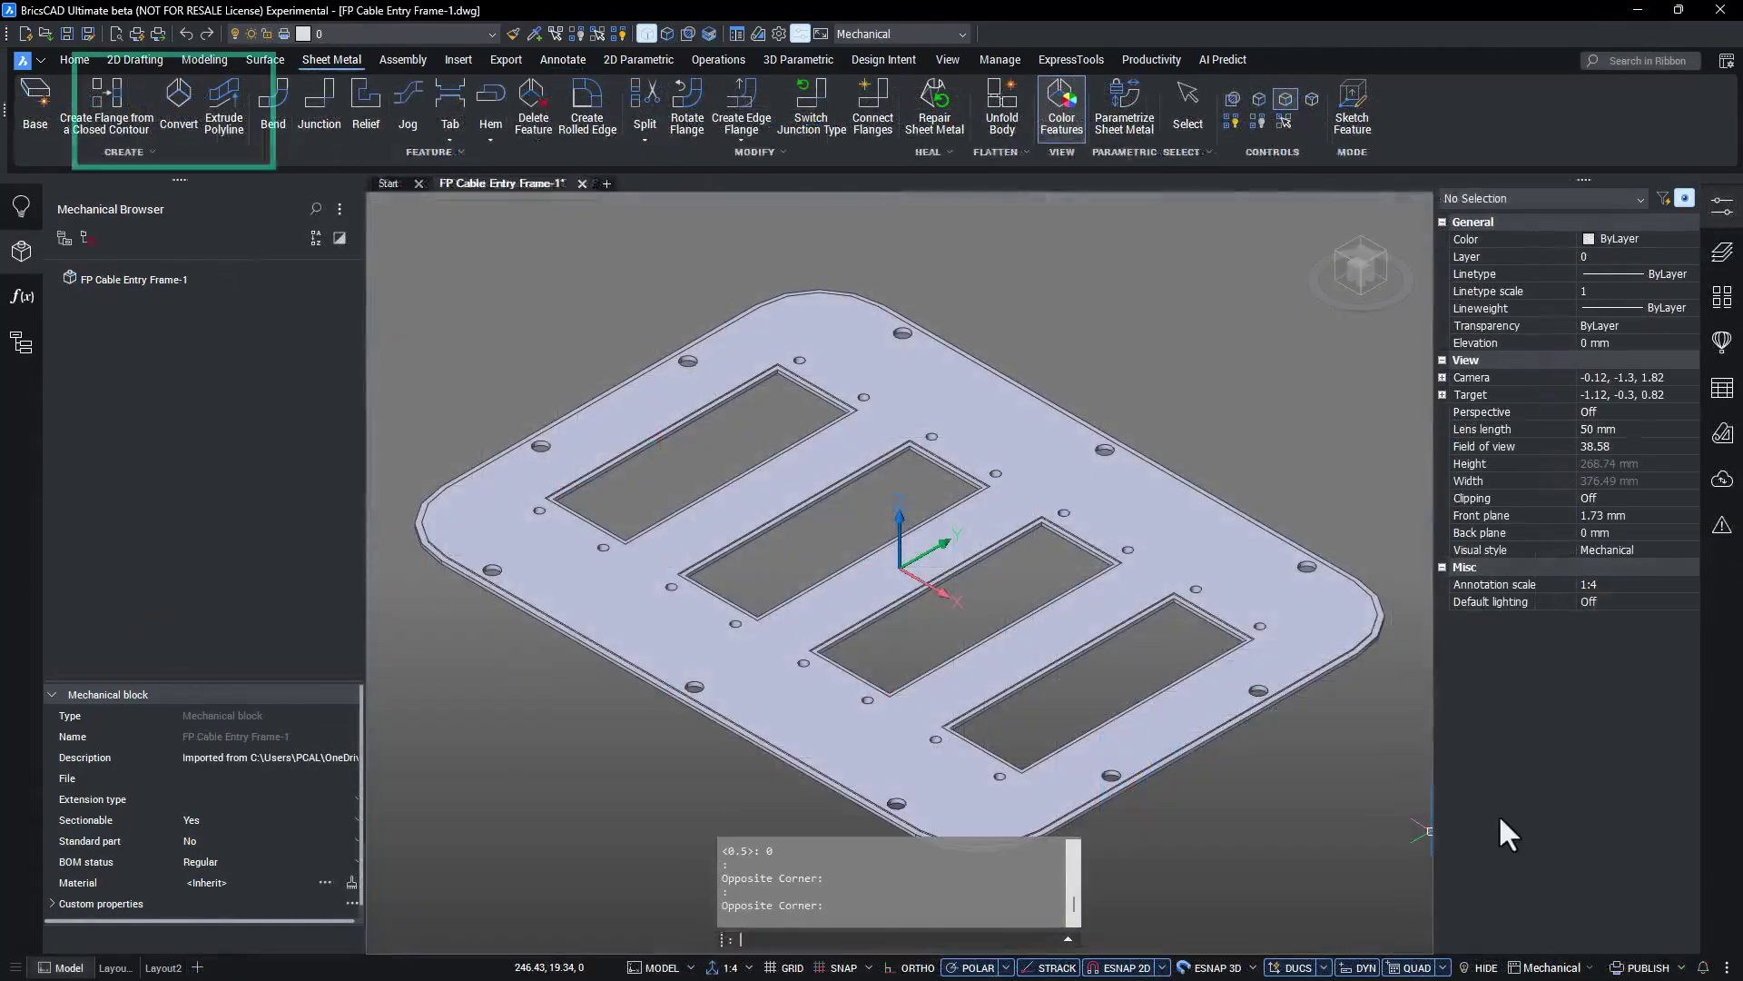
# Step: Convert the plate to sheet metal, inspect Flange_1, then undo the conversion
pyautogui.click(185, 122)
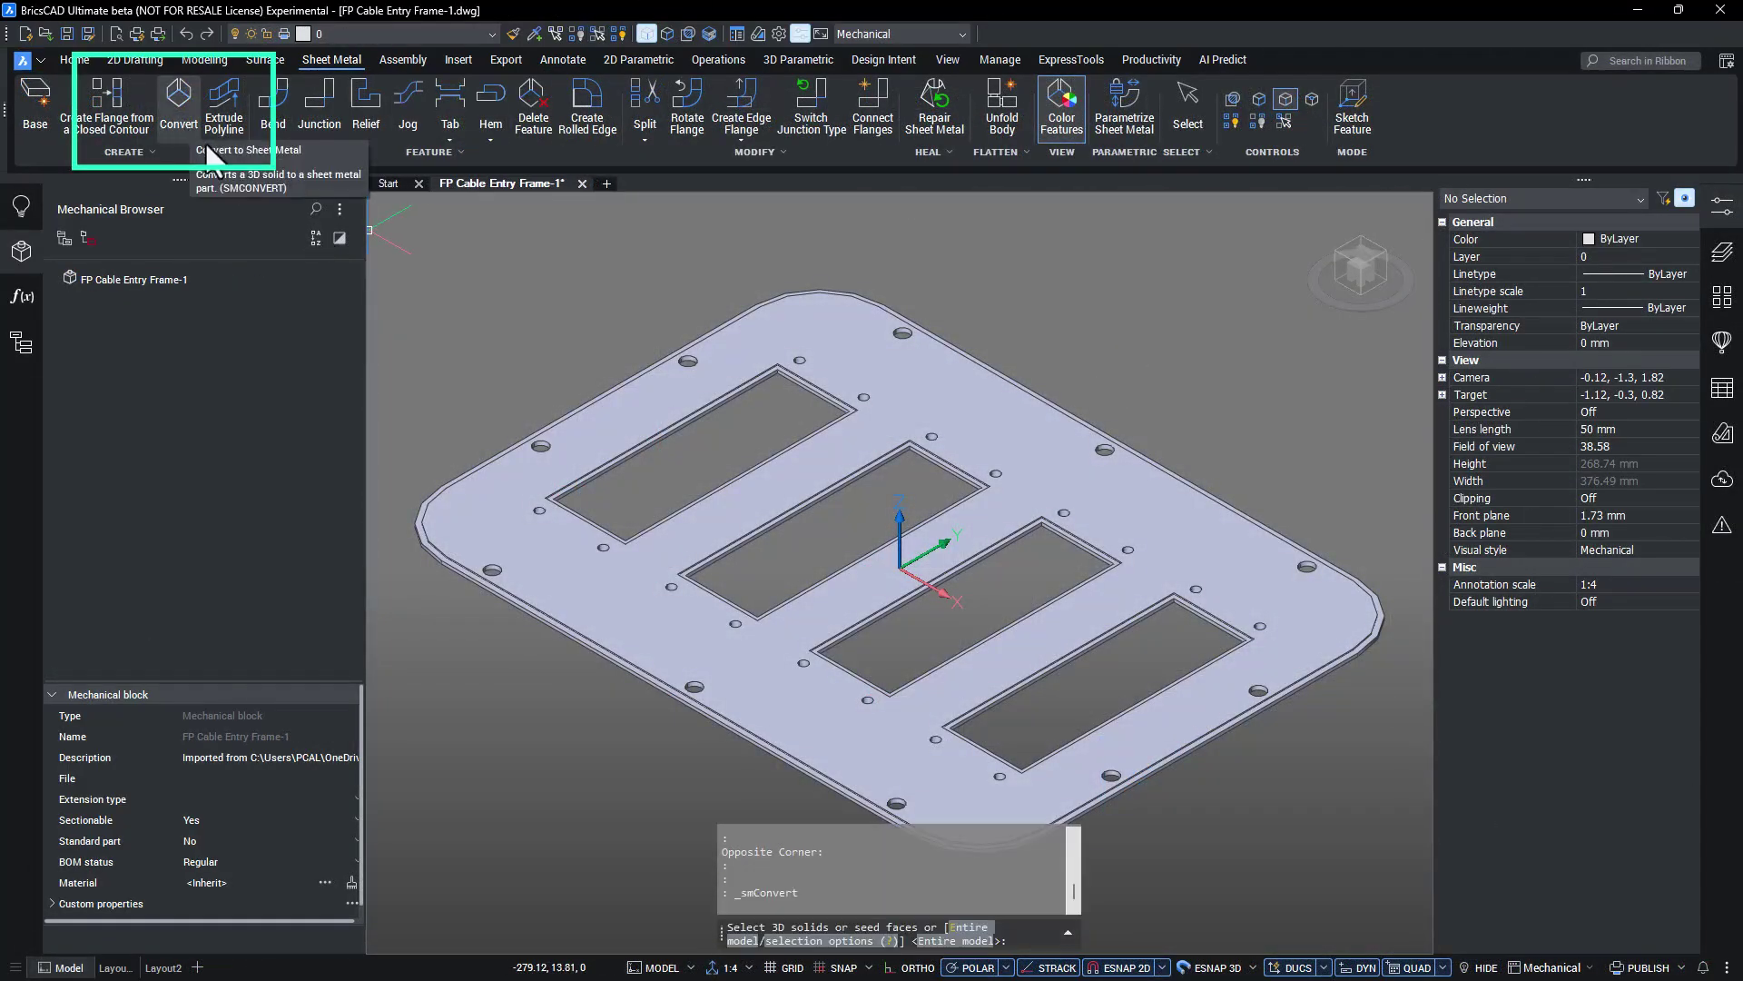
pyautogui.press('Return')
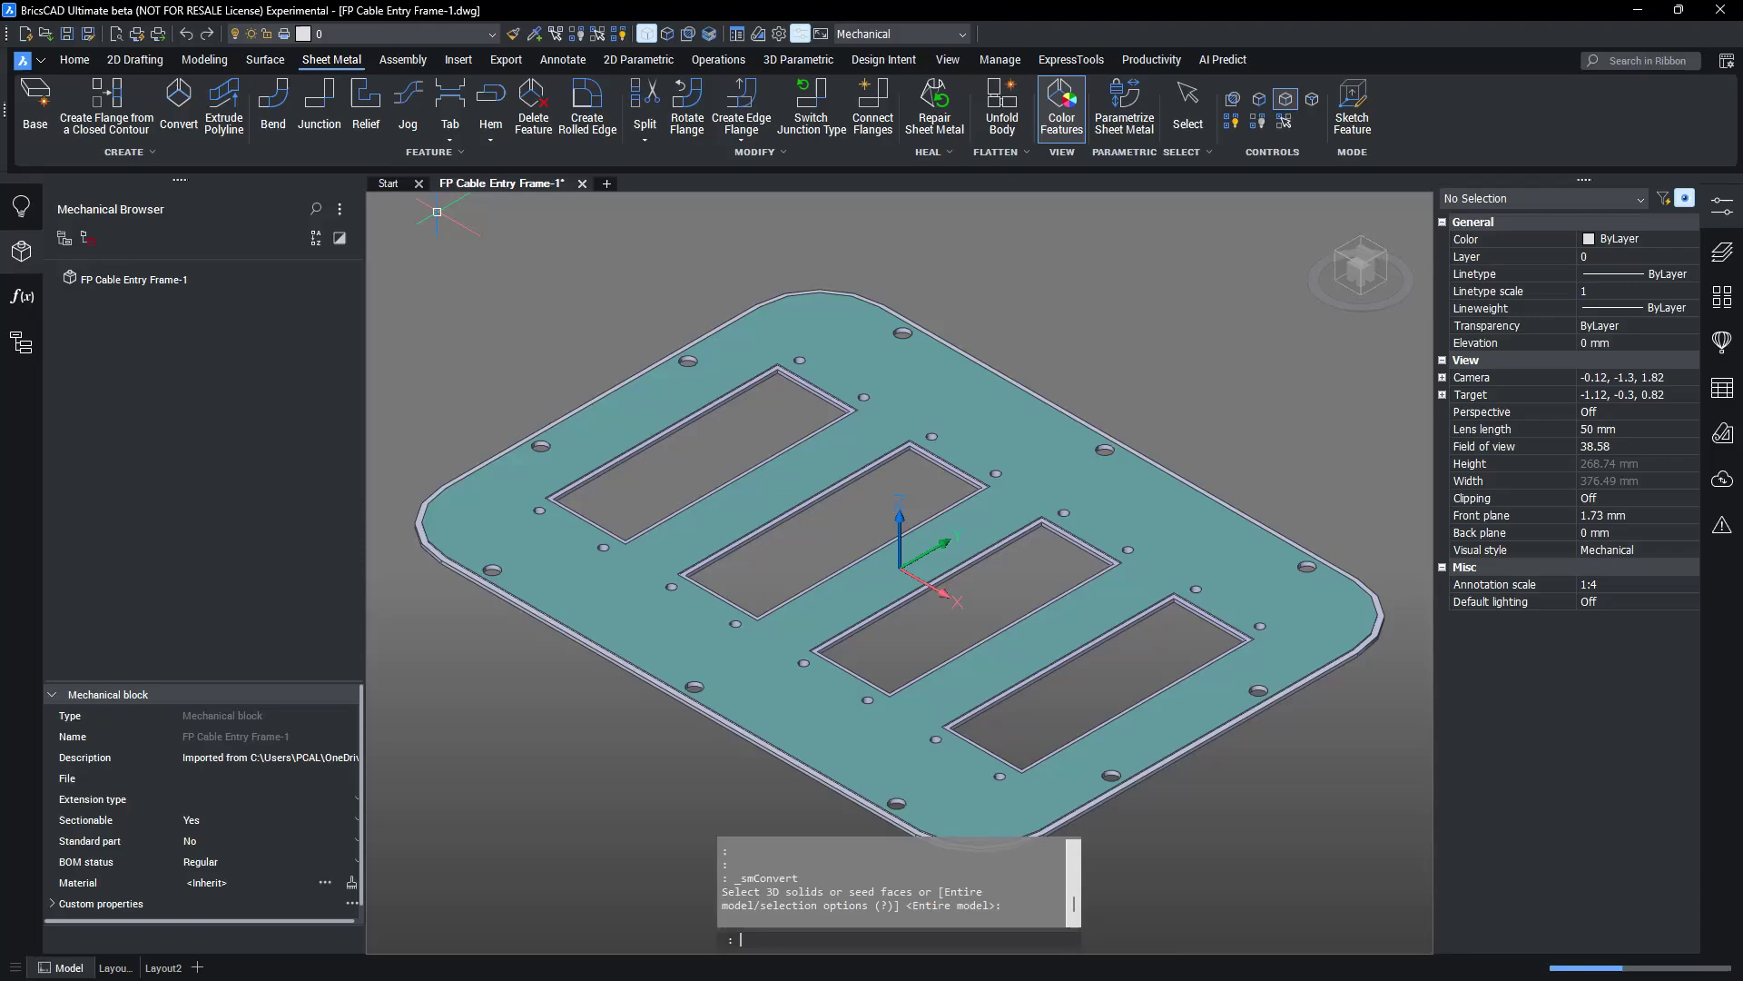
pyautogui.click(171, 316)
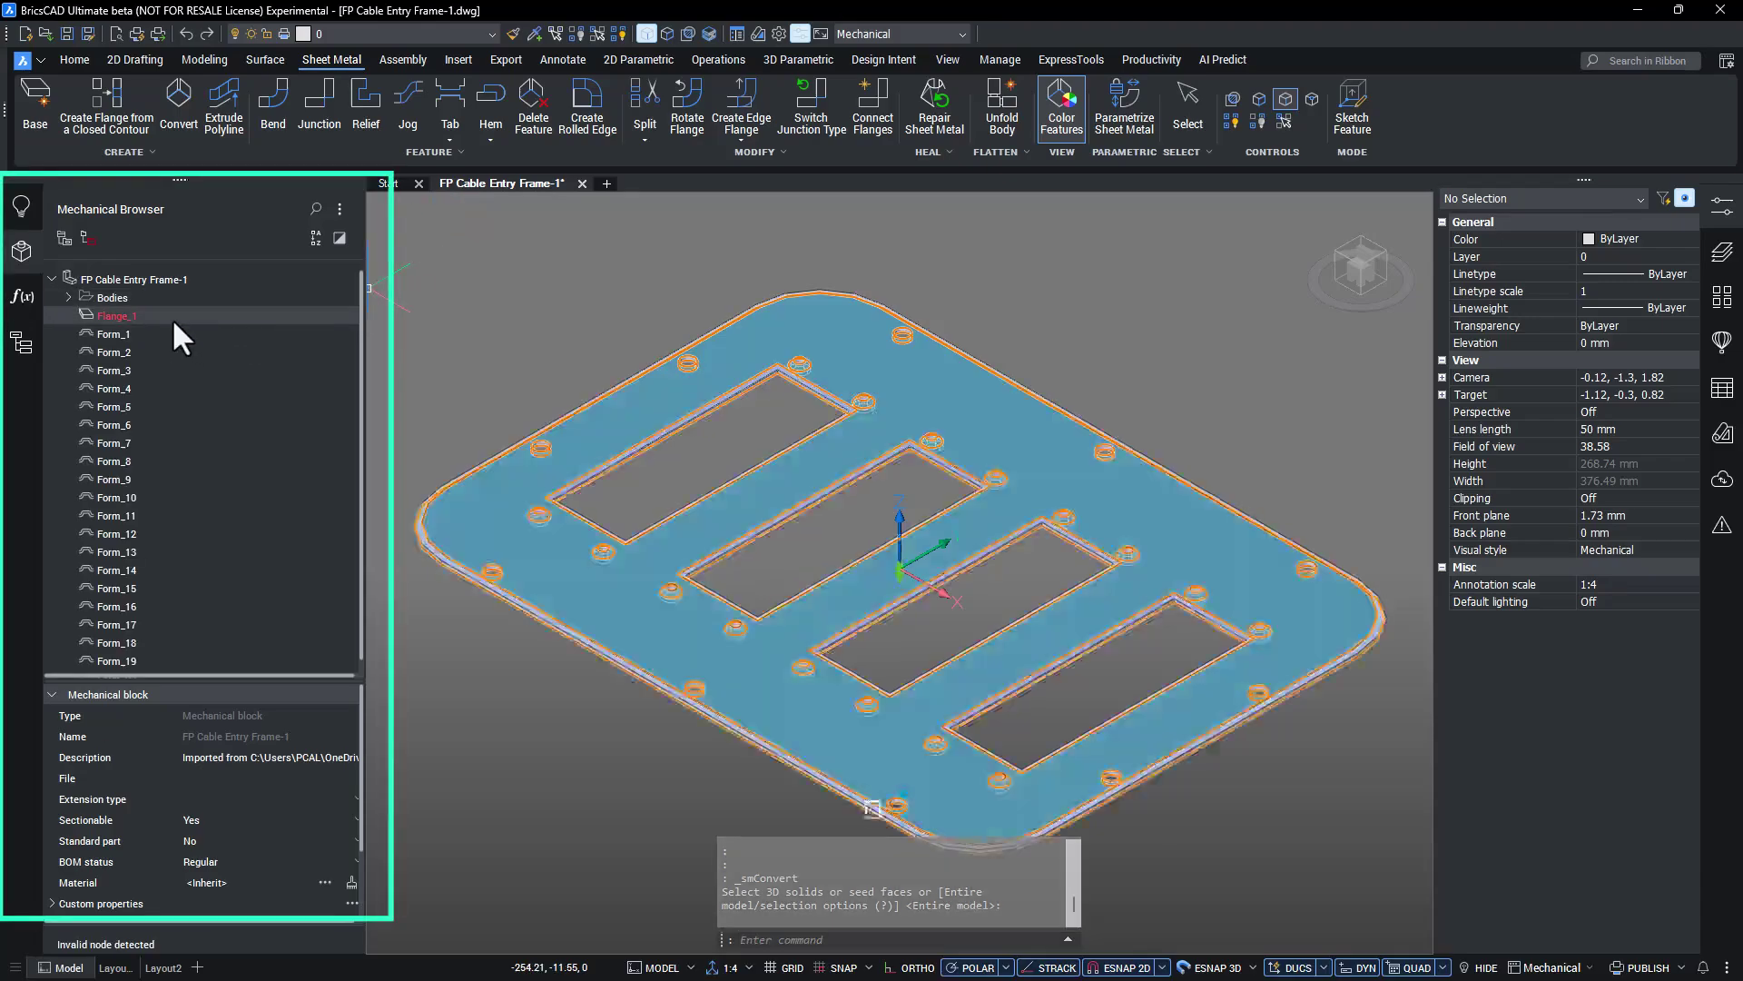
pyautogui.press('Escape')
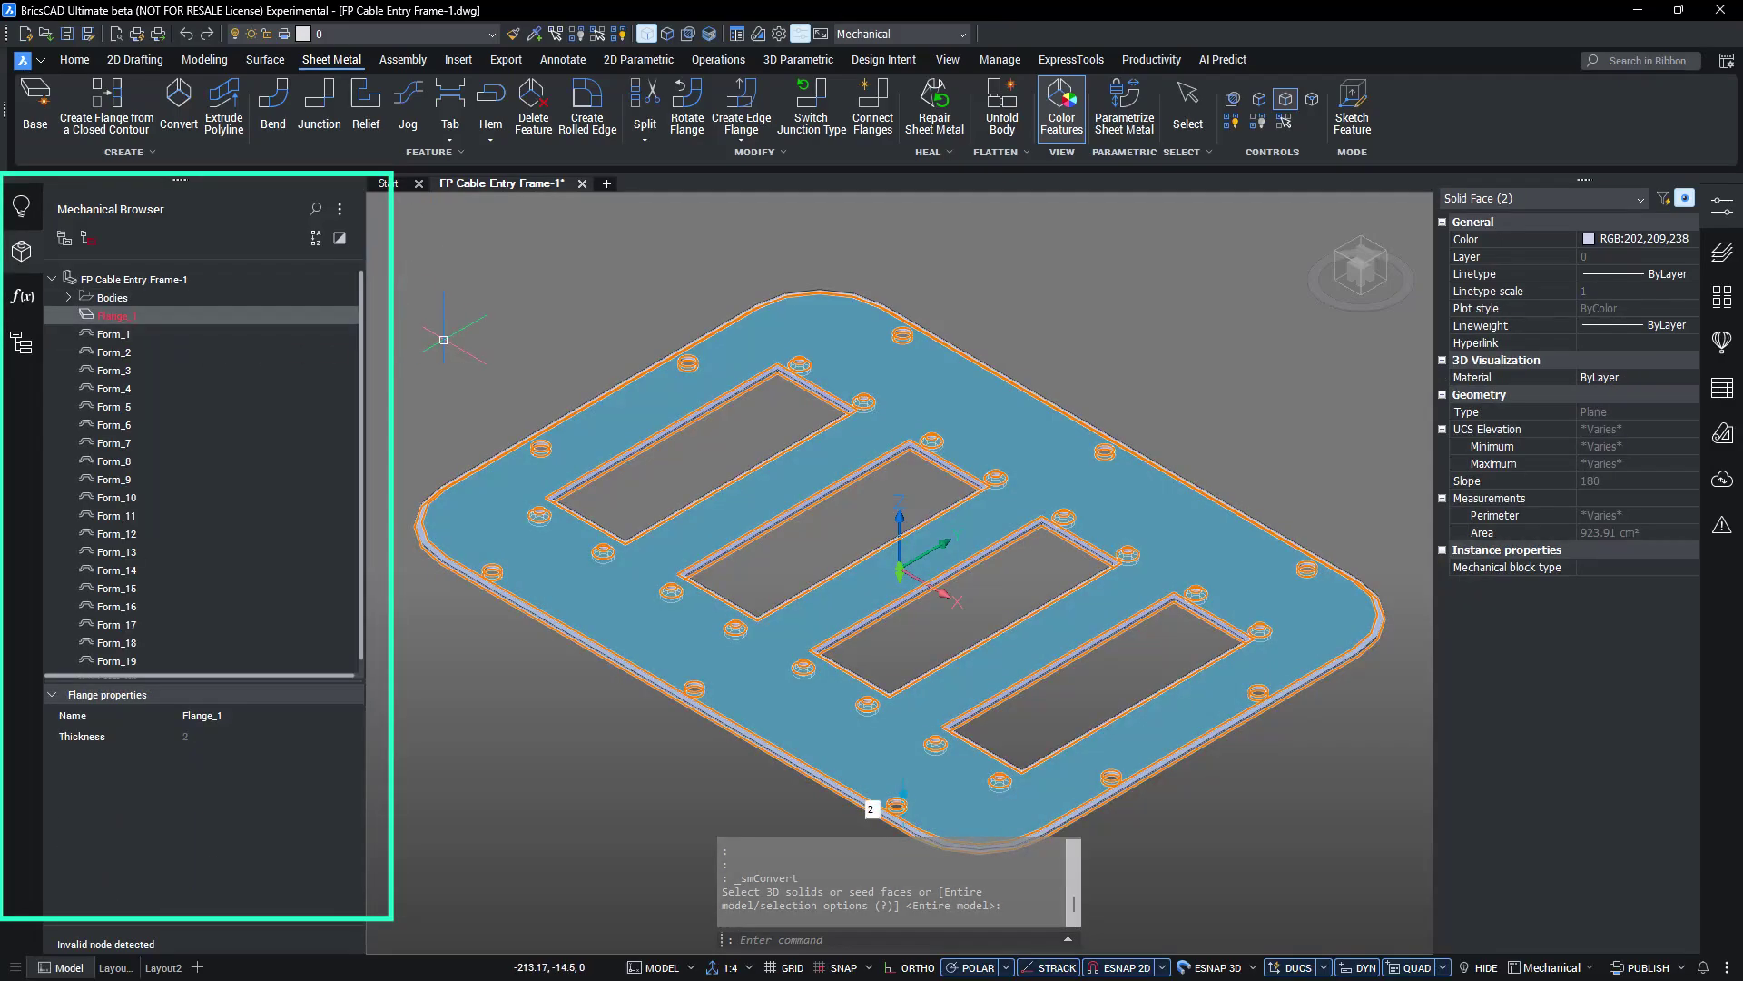
pyautogui.hotkey('ctrl', 'z')
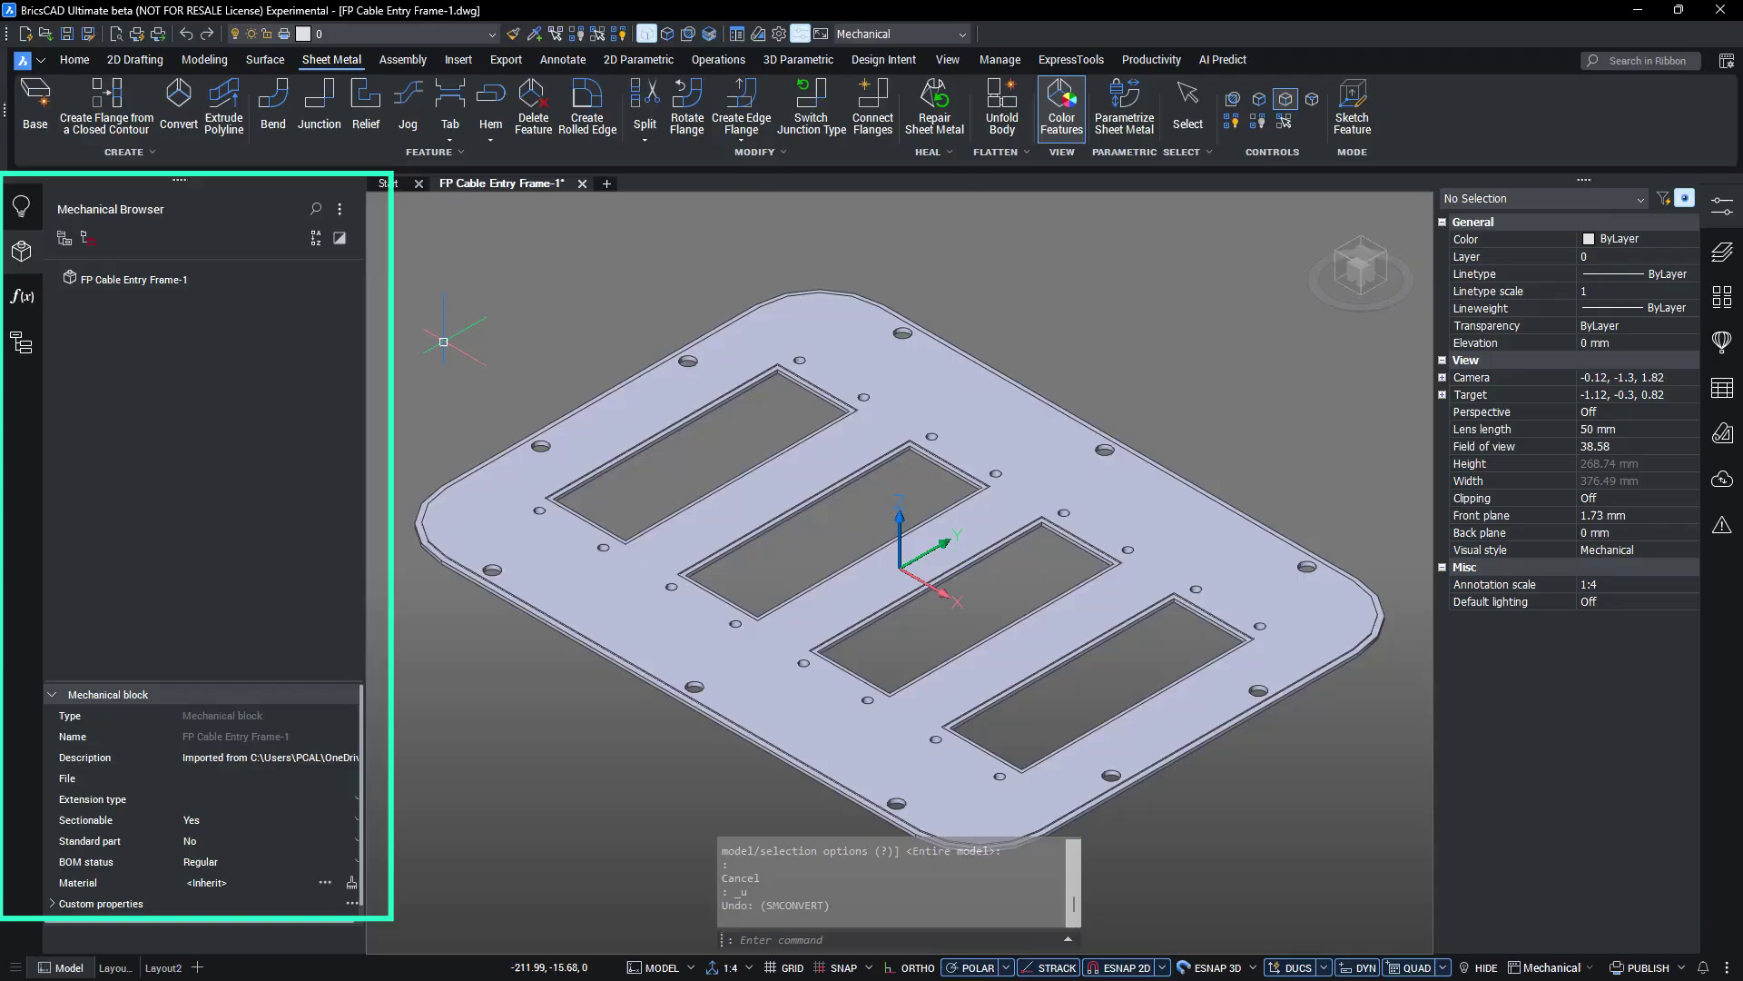
# Step: Set the maximal extrusion depth near border to 0.5 and reconvert the entire model to sheet metal
pyautogui.write('smmax')
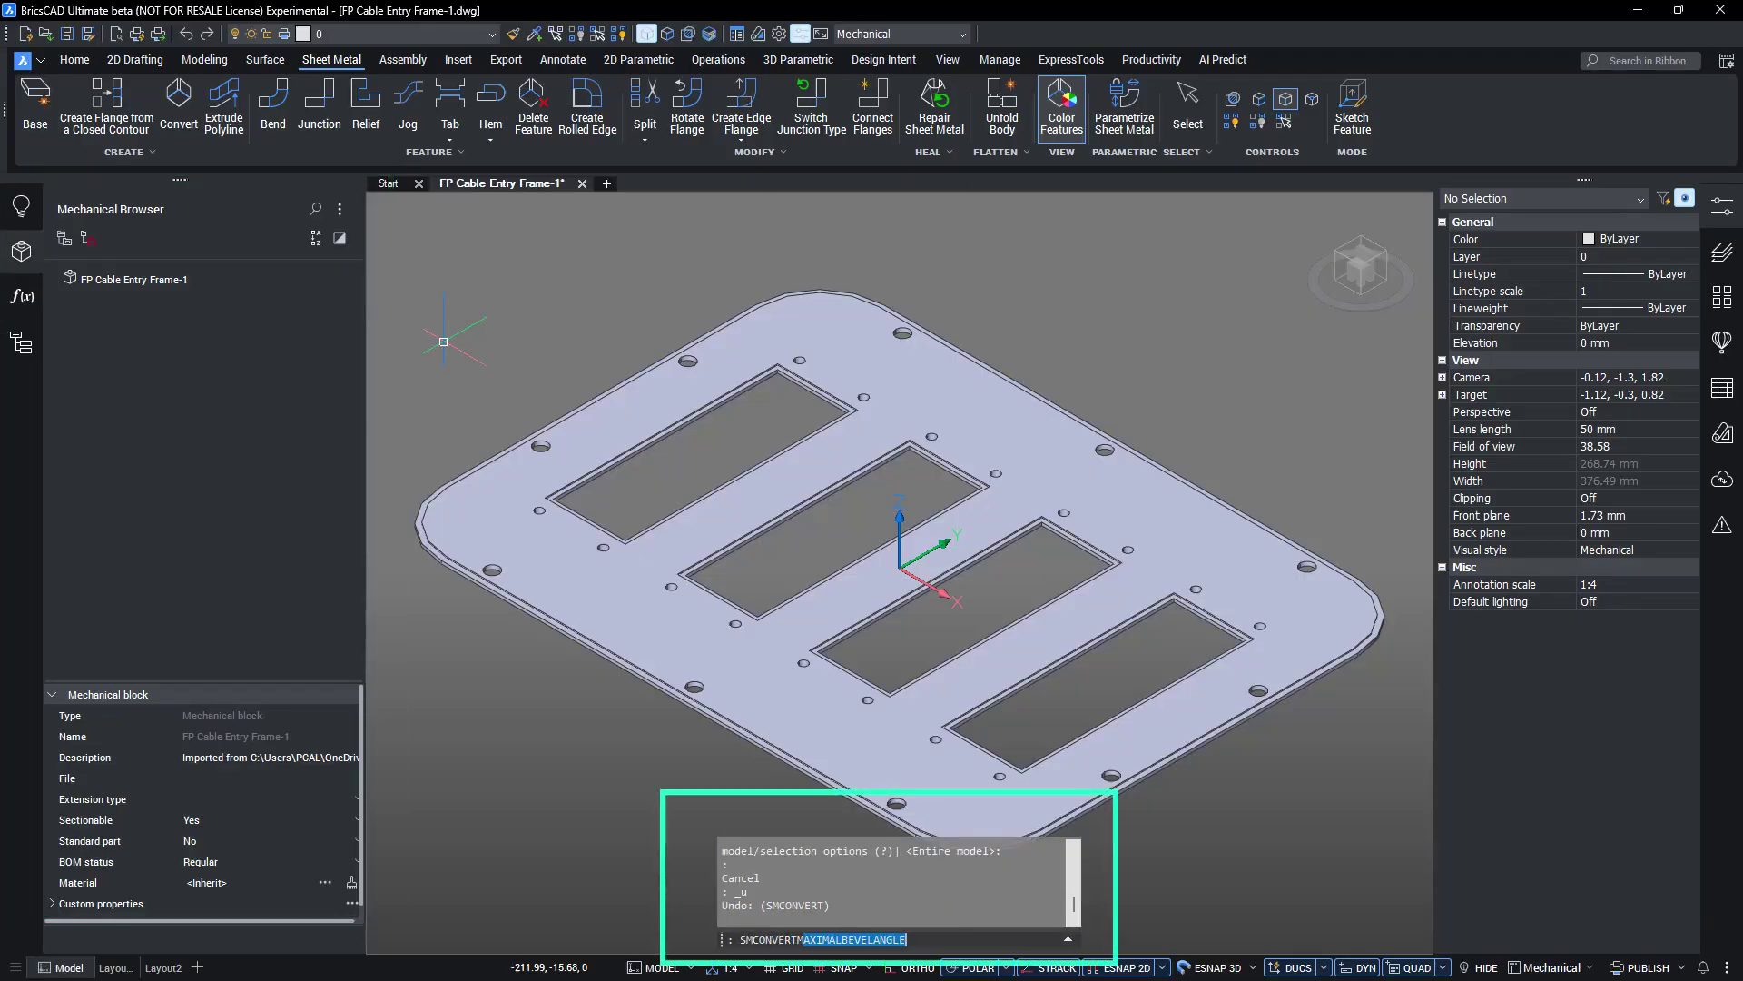
pyautogui.write('ax')
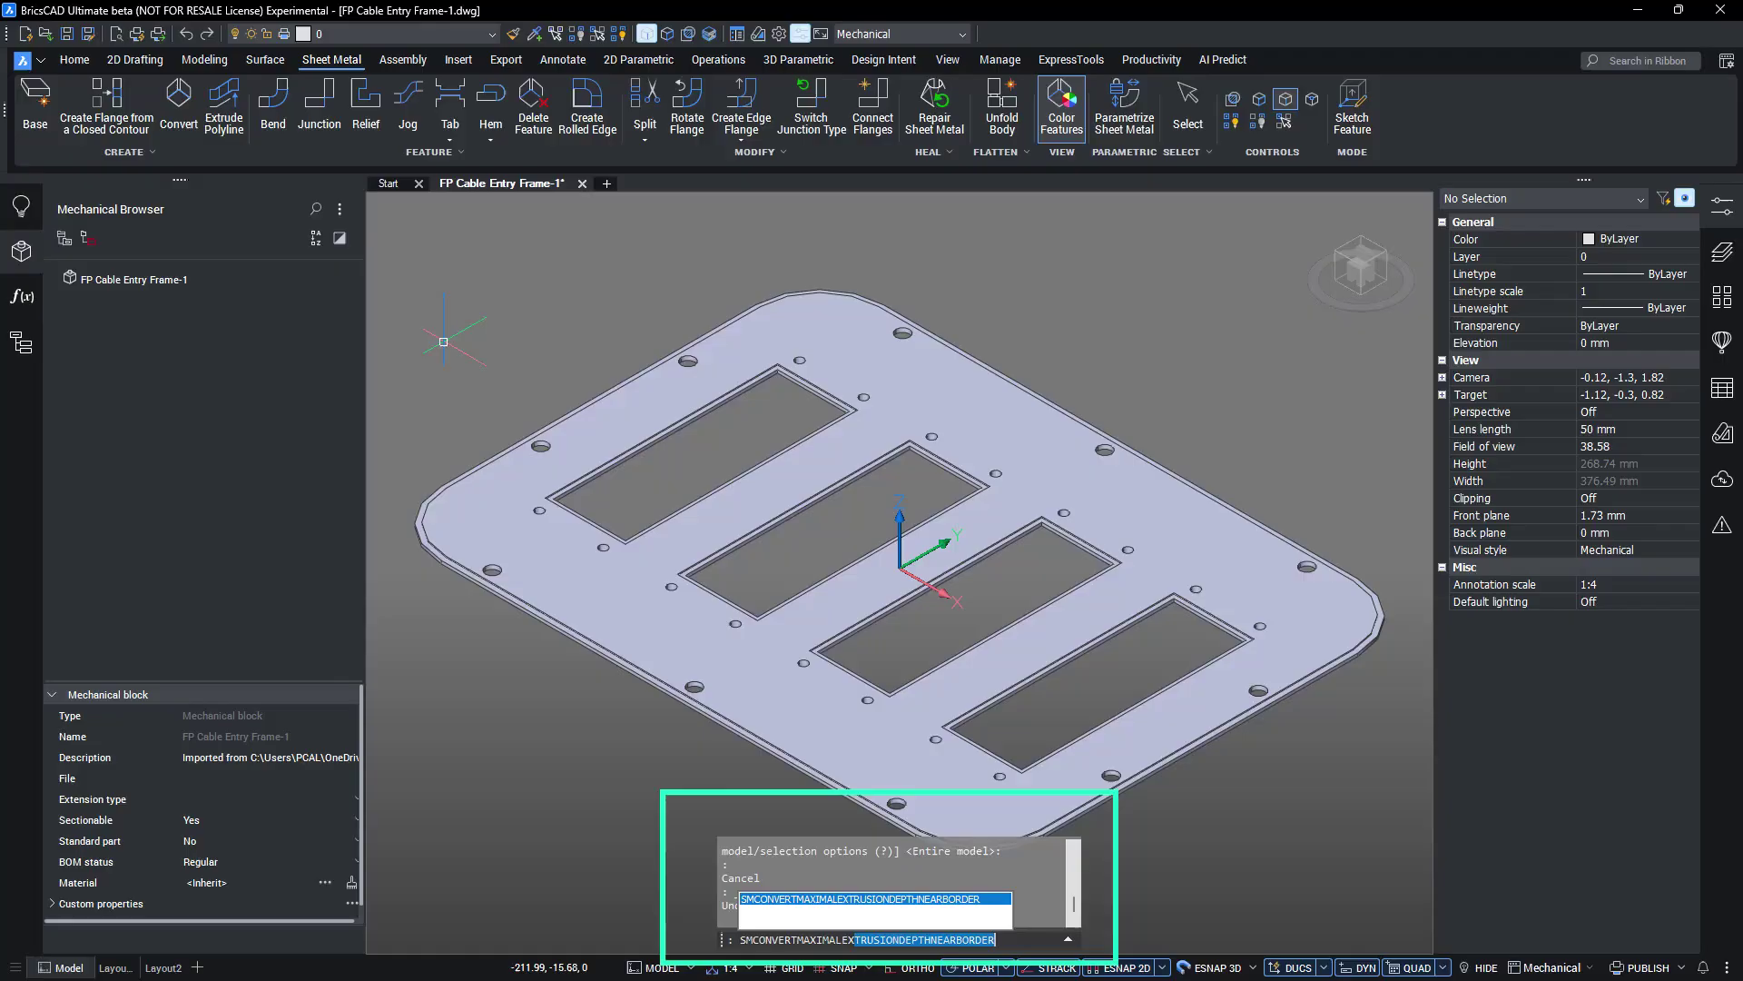
pyautogui.press('Return')
pyautogui.write('0.5')
pyautogui.press('Return')
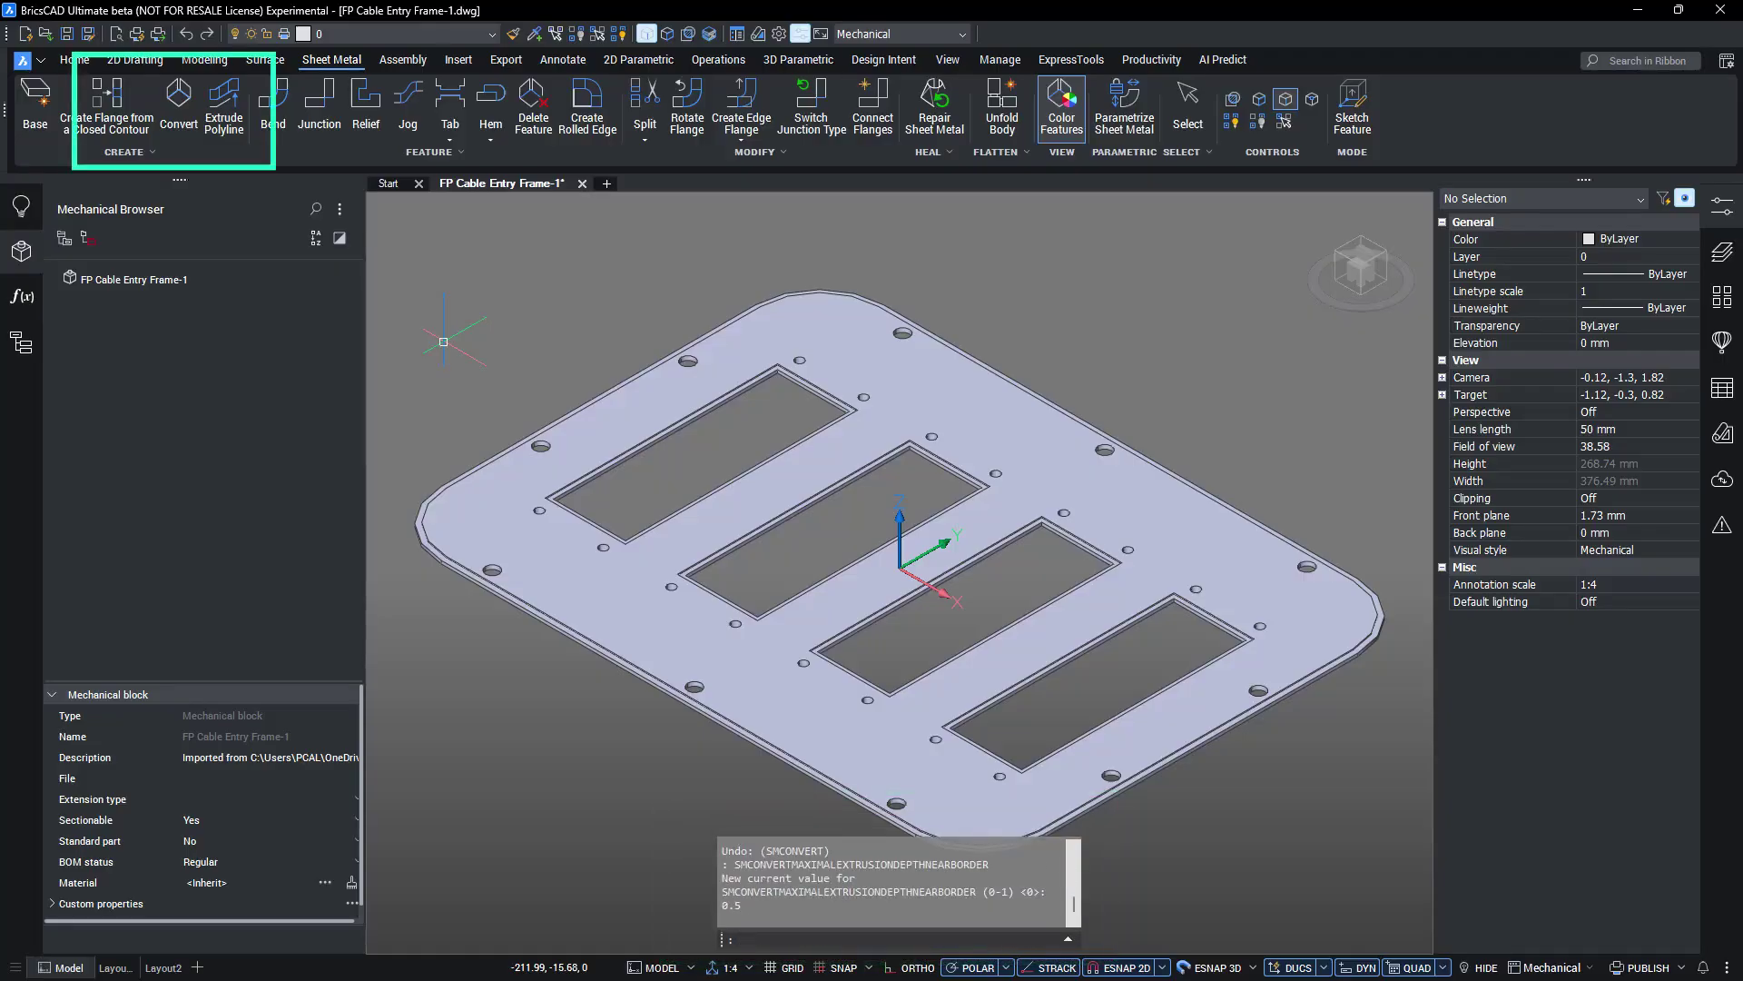
pyautogui.click(177, 91)
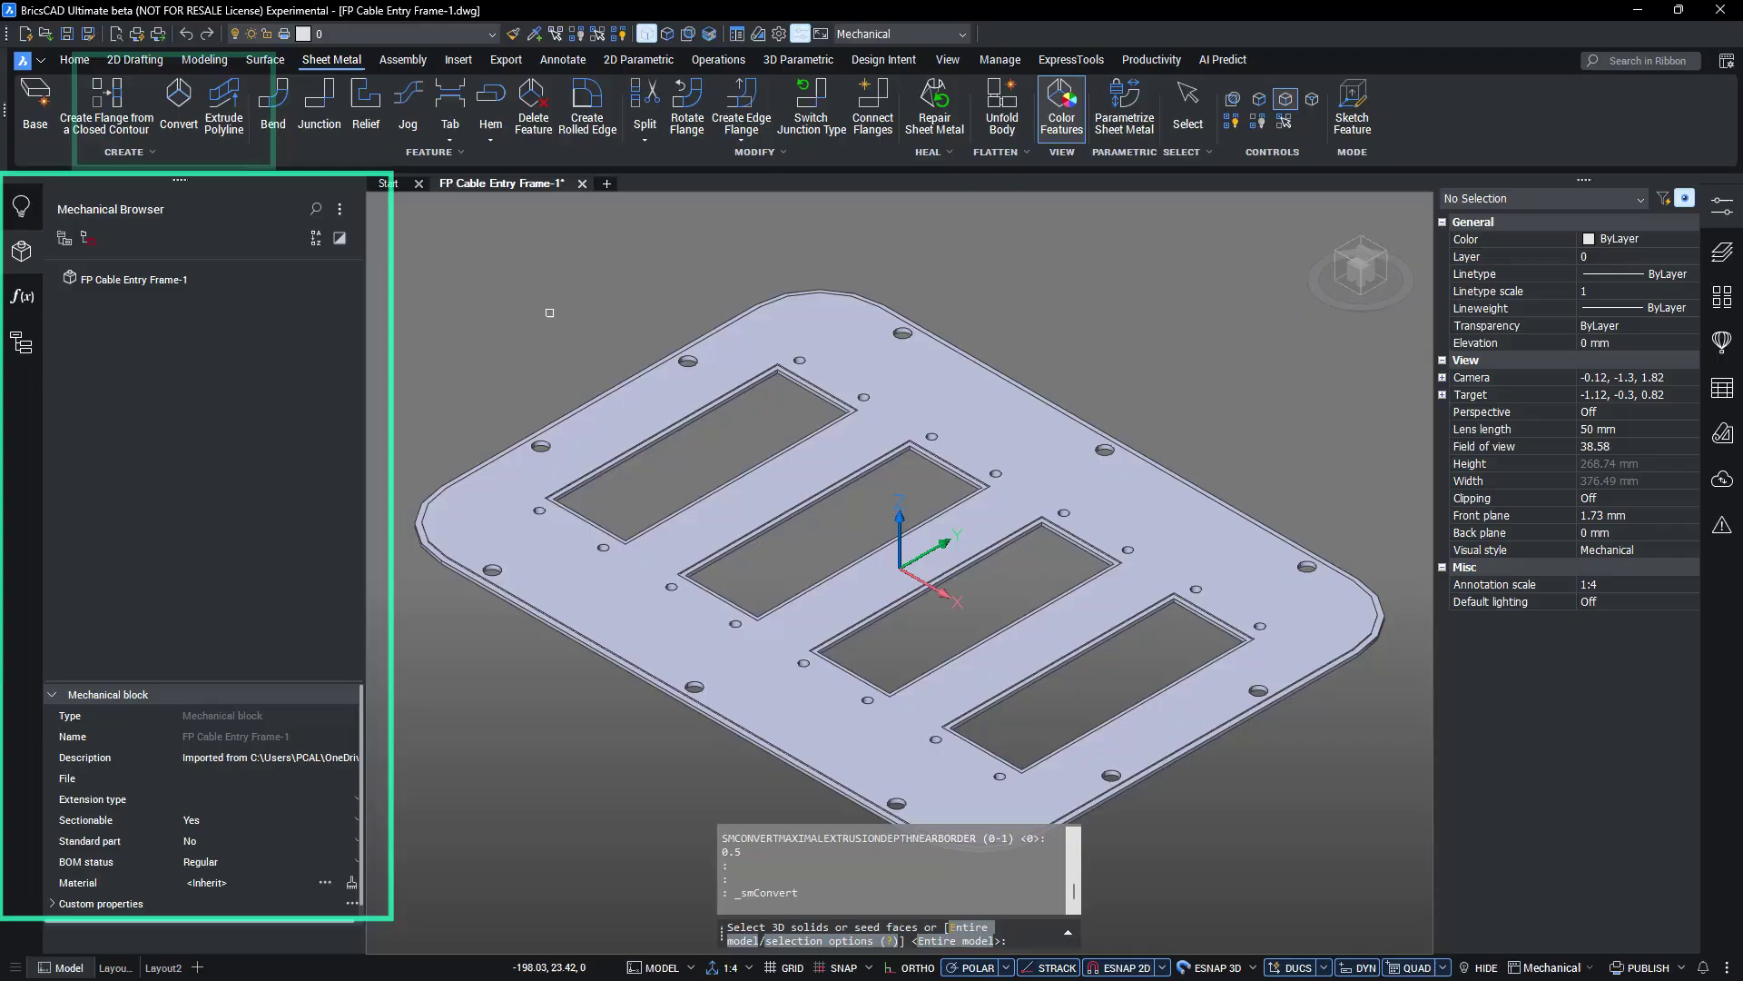
pyautogui.press('Return')
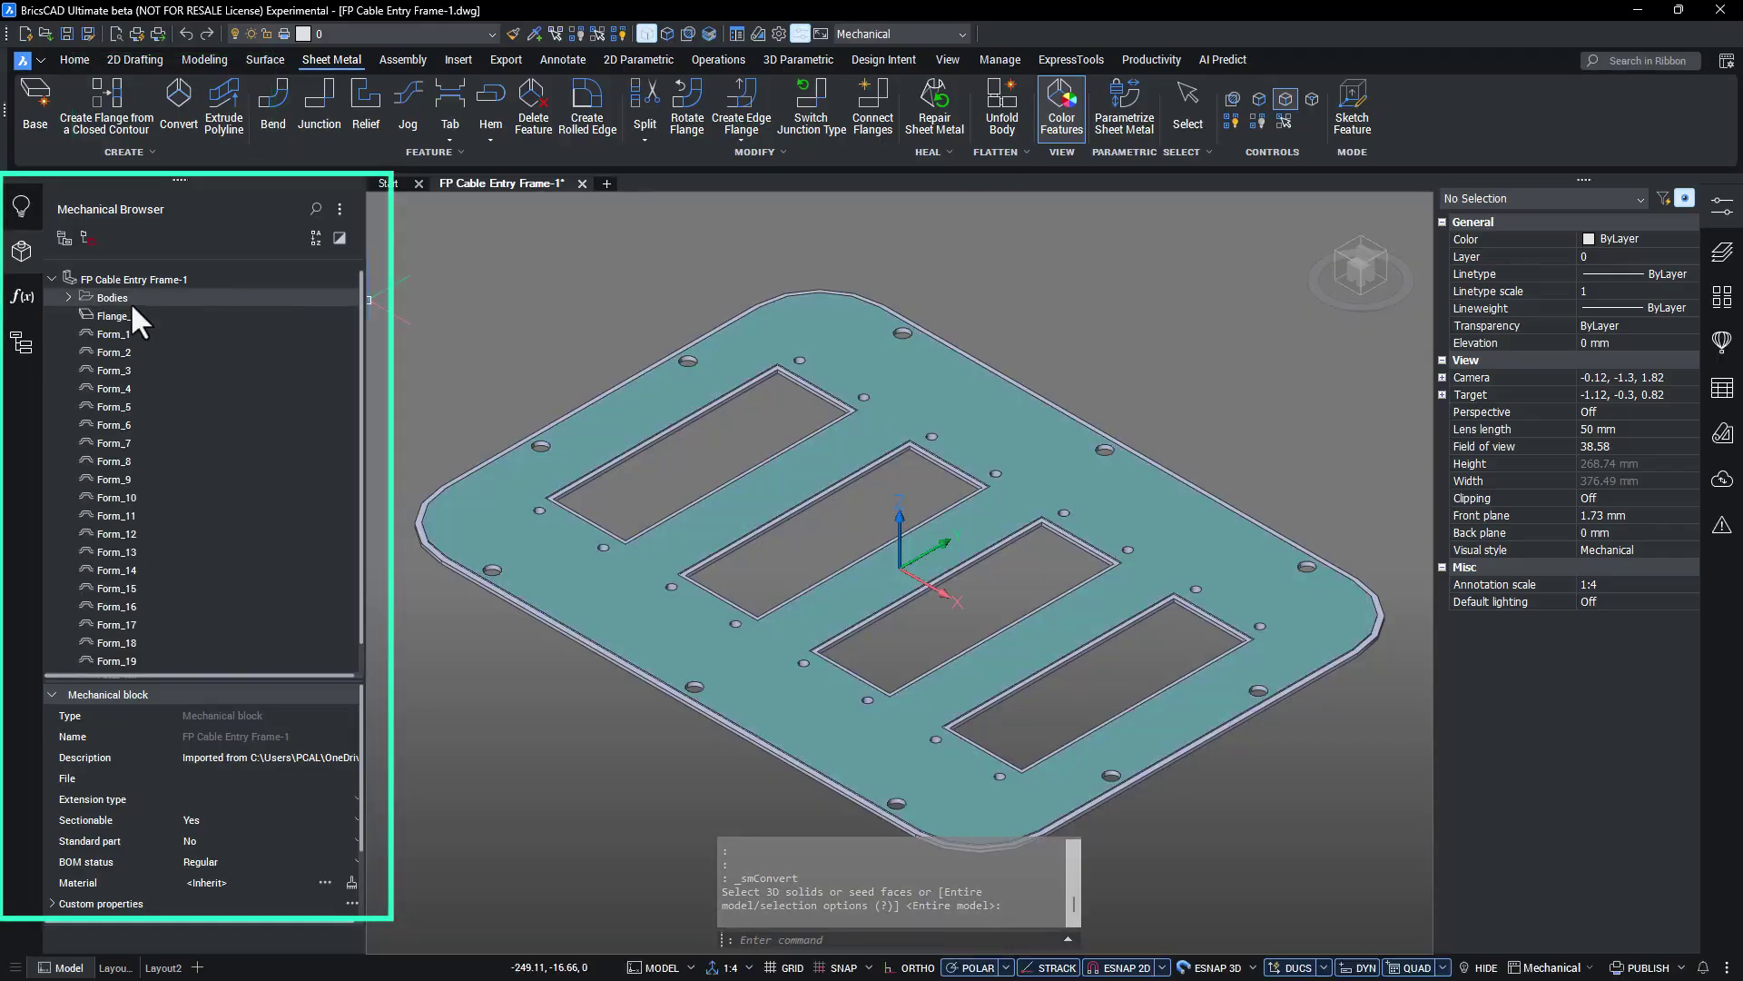
# Step: Select Form_5 and all same-type forms, and replace them with Coin_Counterbore
pyautogui.click(121, 313)
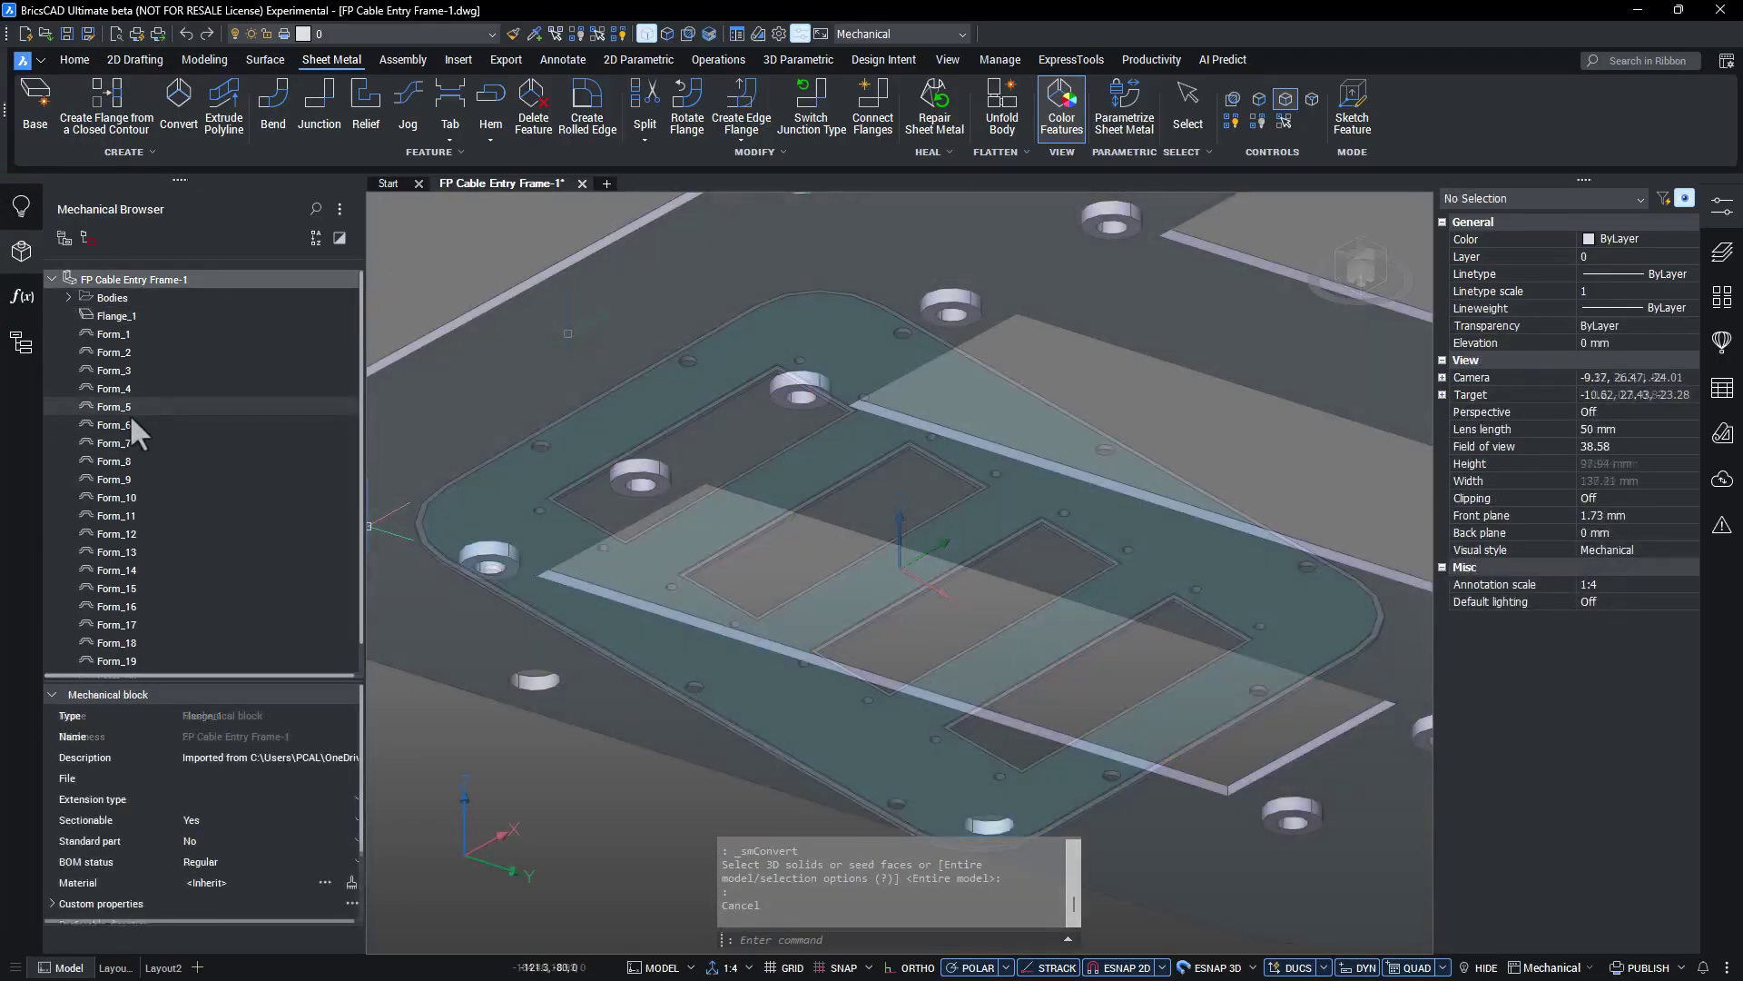
pyautogui.click(127, 410)
pyautogui.moveTo(901, 659); pyautogui.dragTo(552, 490, button='middle')
pyautogui.rightClick(161, 398)
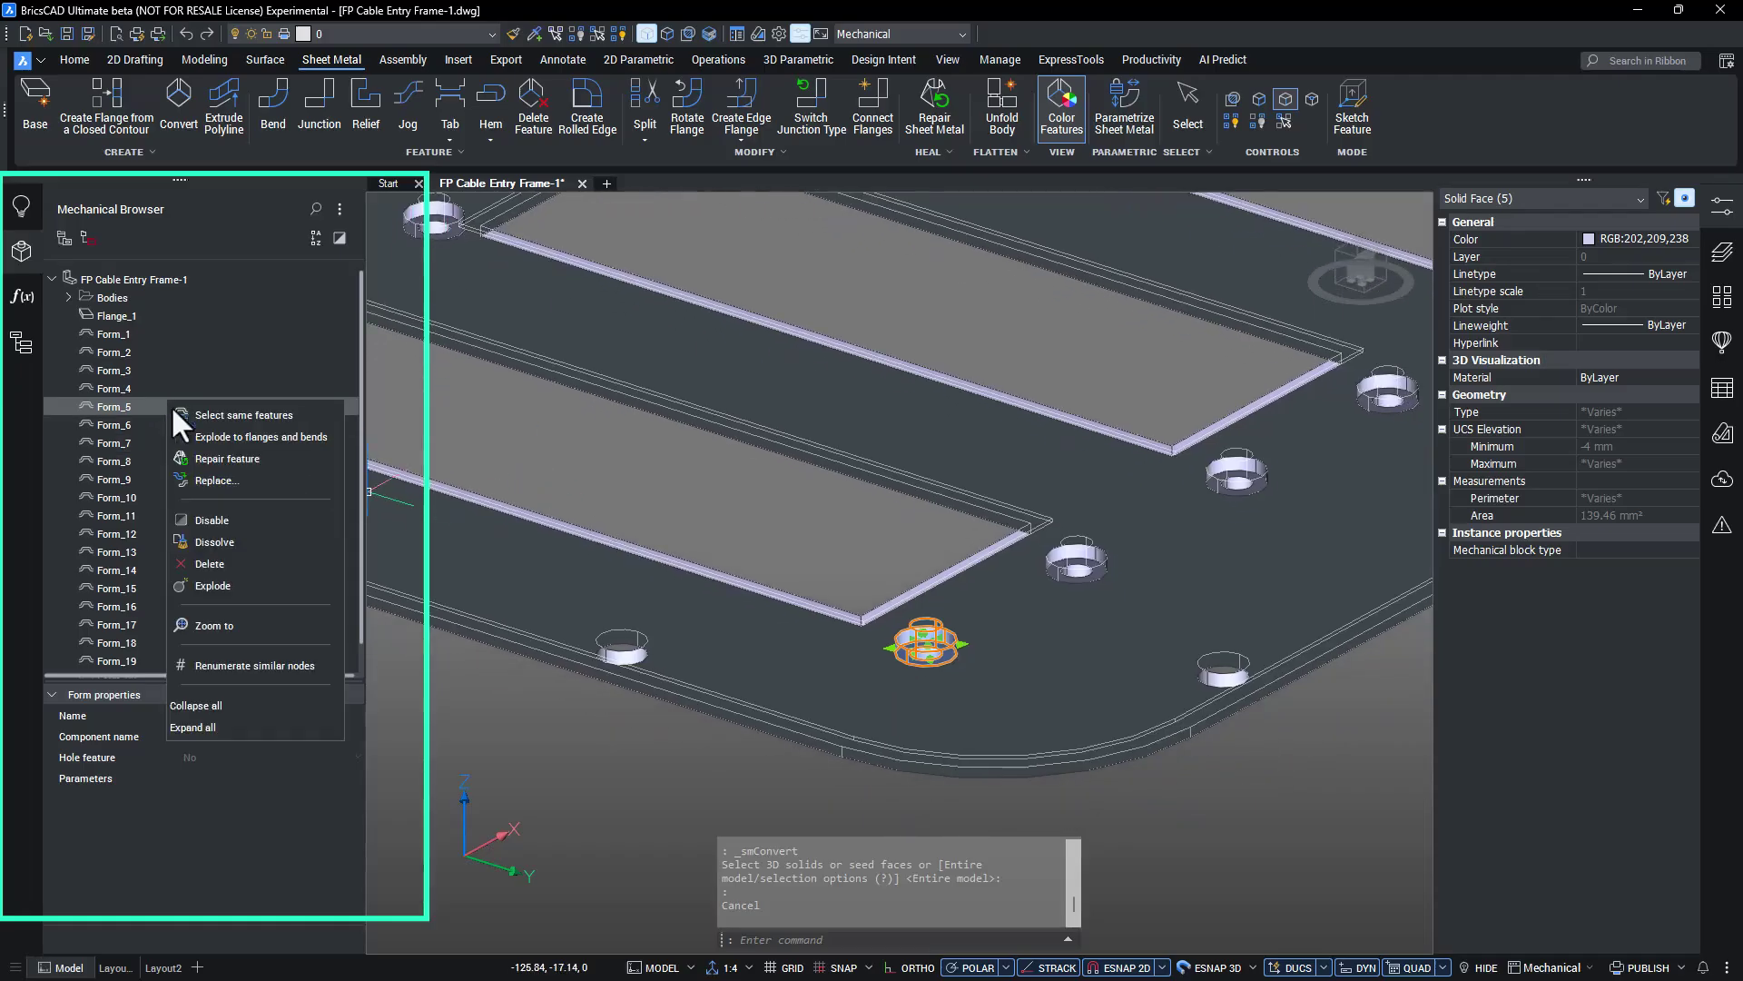
pyautogui.click(254, 416)
pyautogui.scroll(-5, 608, 490)
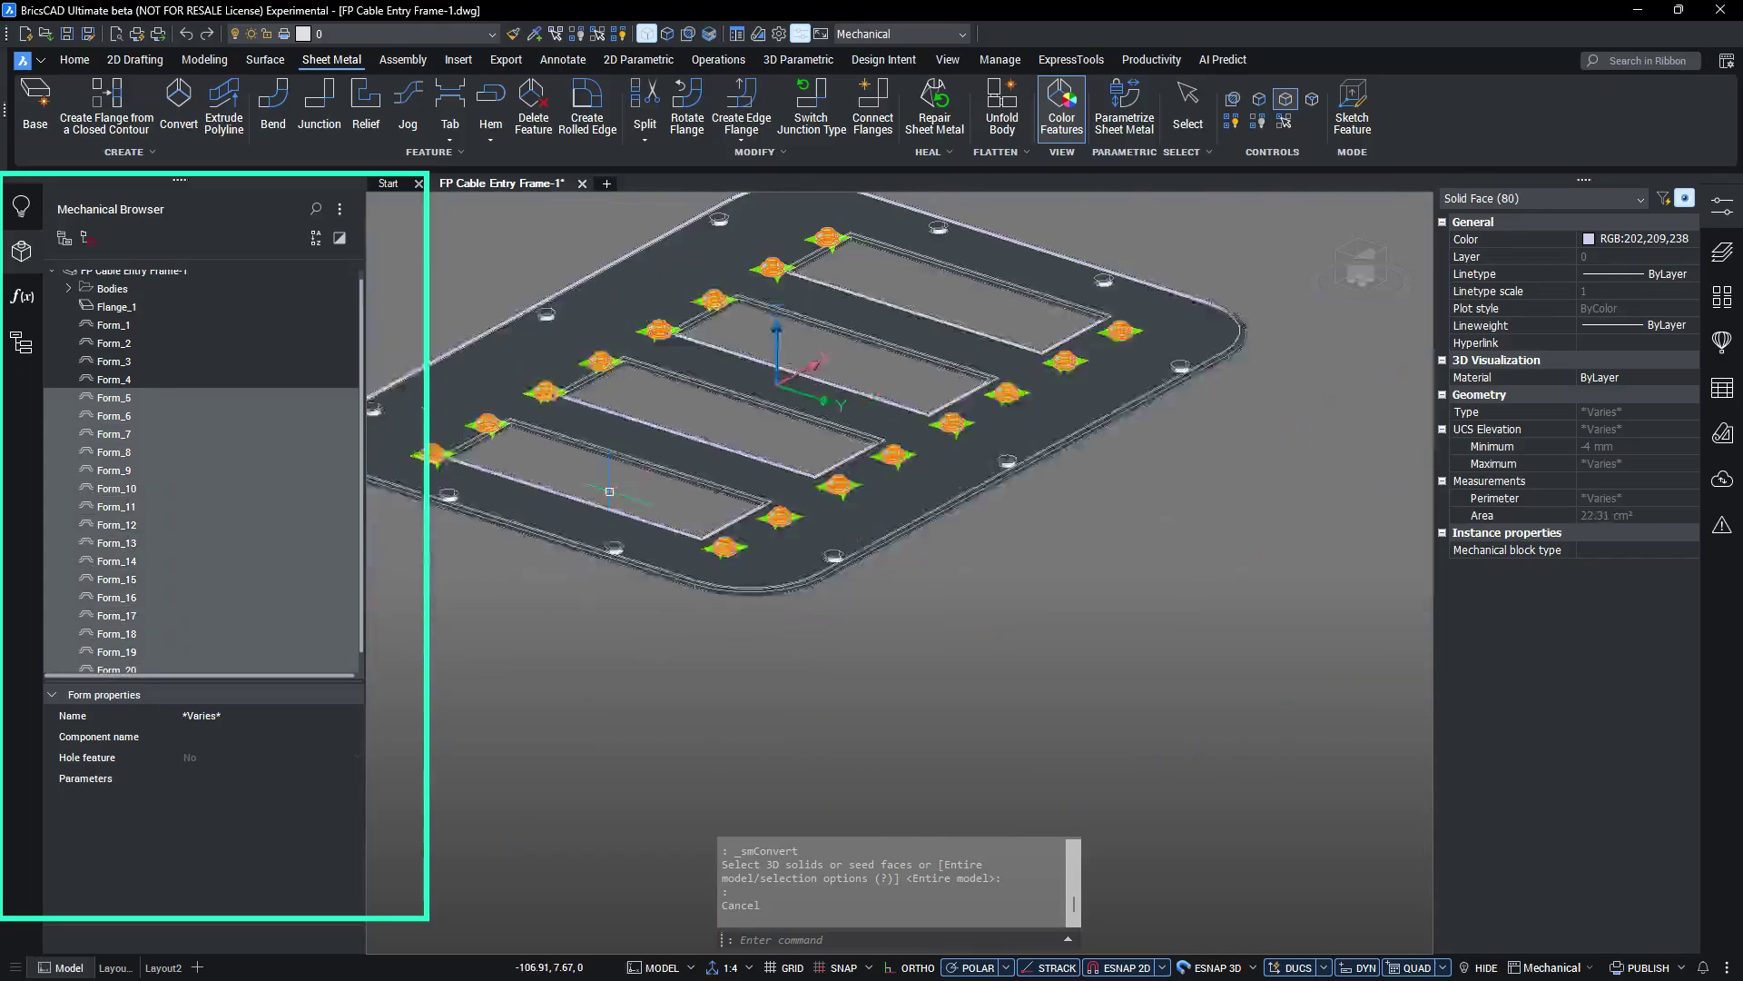
pyautogui.rightClick(229, 420)
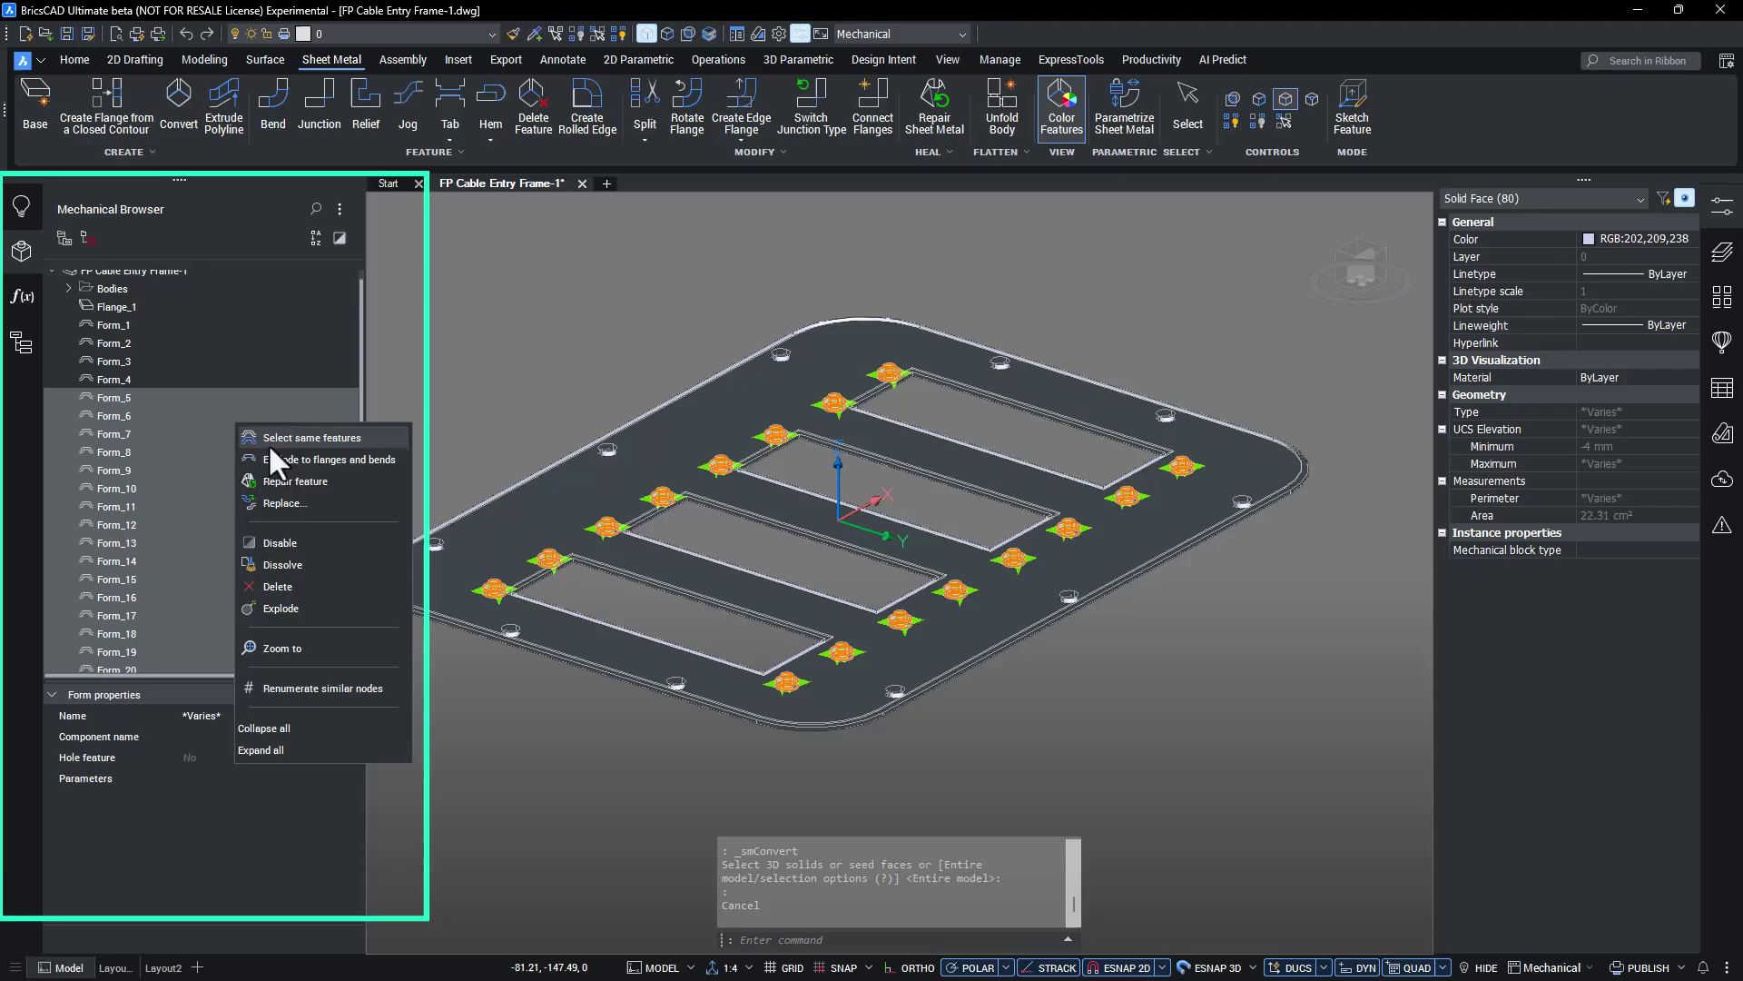
pyautogui.click(308, 498)
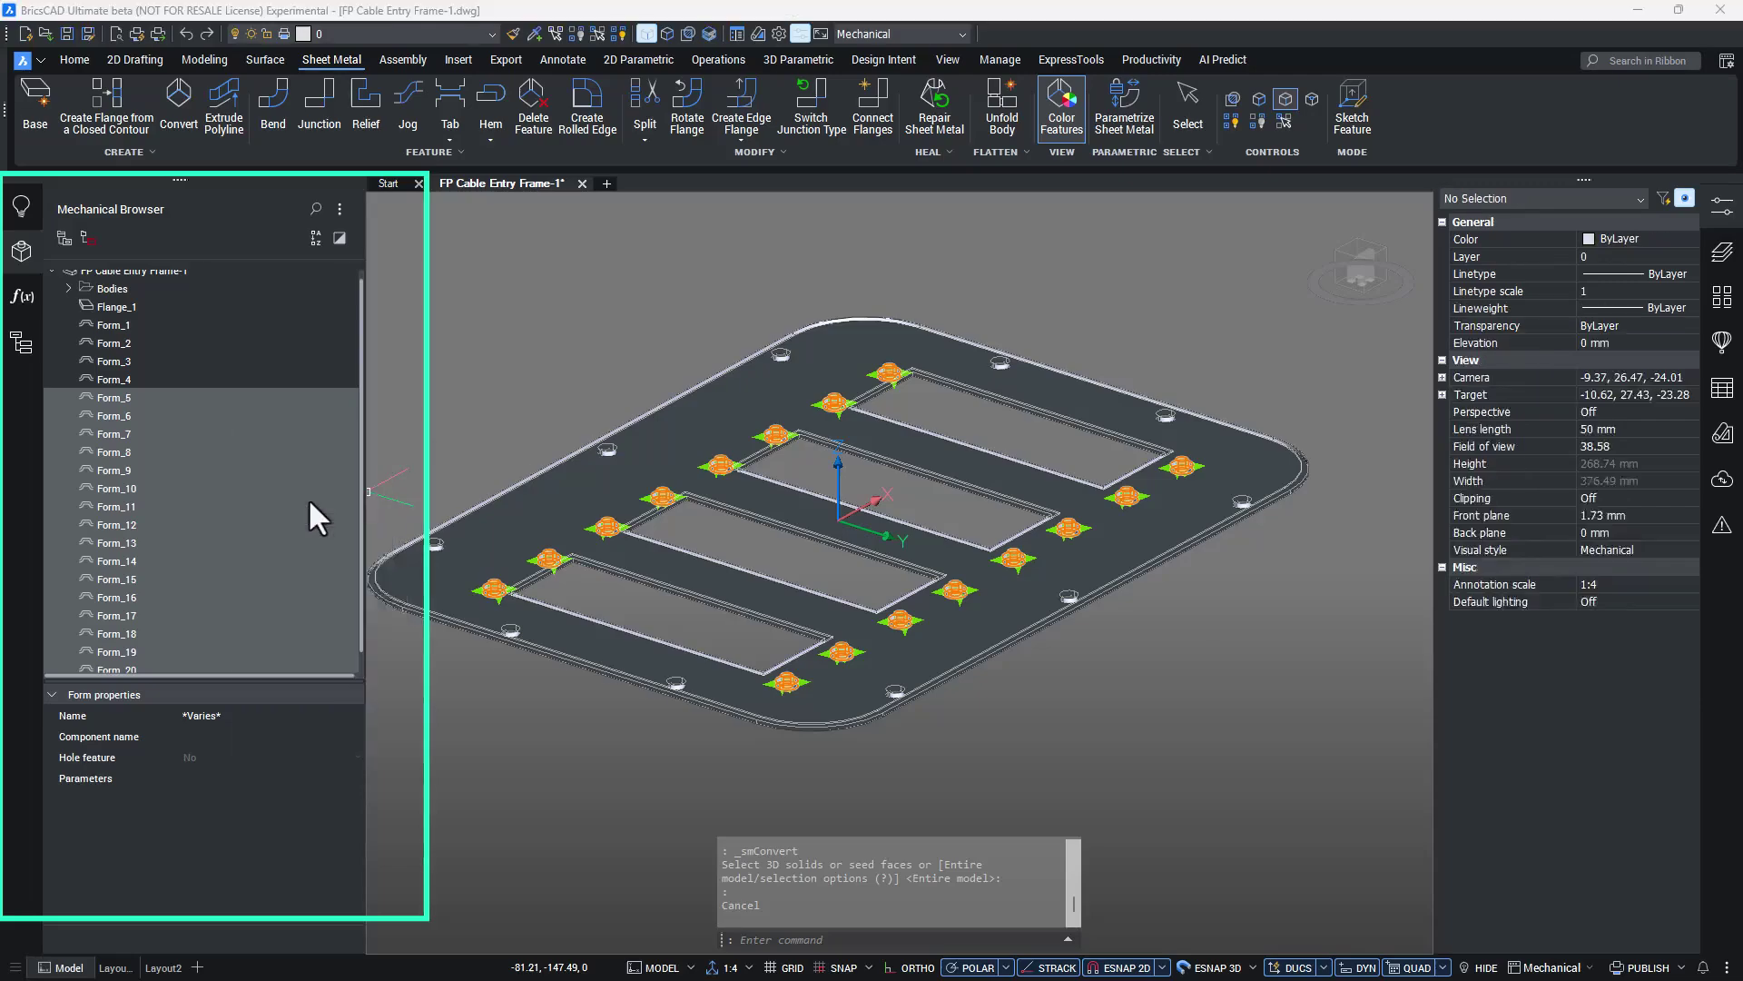
pyautogui.click(853, 456)
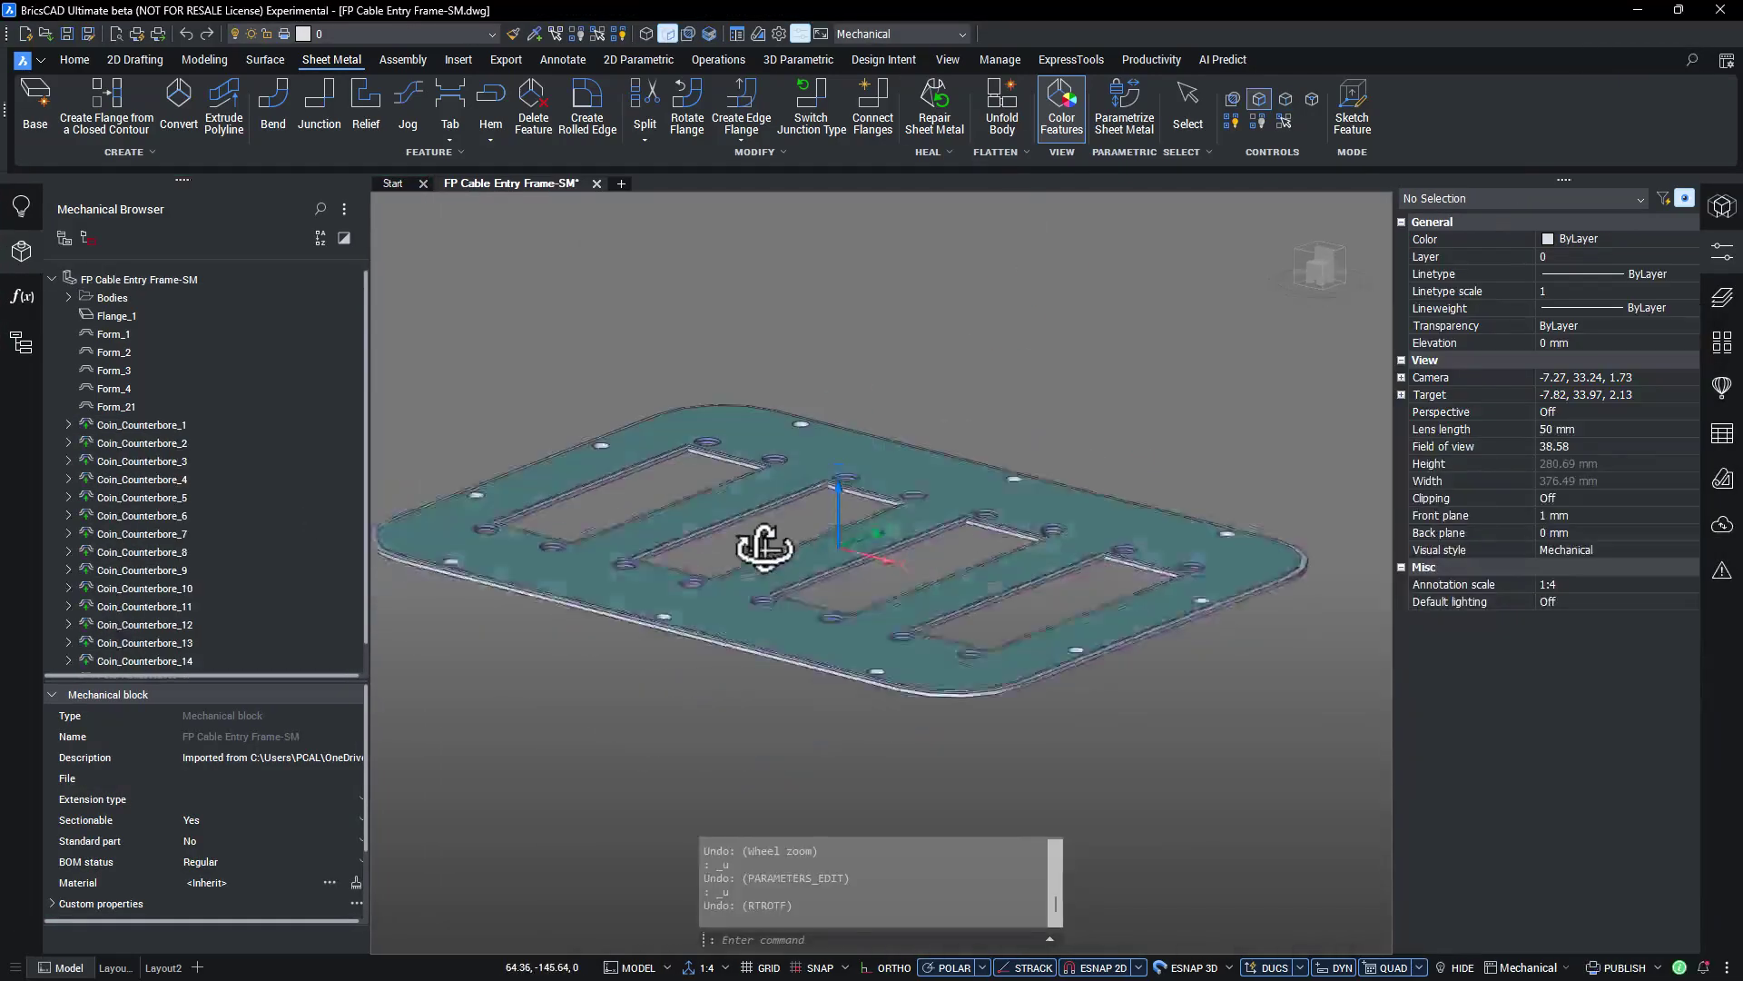
# Step: Set Coin_Counterbore_1's diameter D to 12 mm in Form properties
pyautogui.keyDown('shift'); pyautogui.moveTo(764, 546); pyautogui.dragTo(799, 508, button='middle'); pyautogui.keyUp('shift')
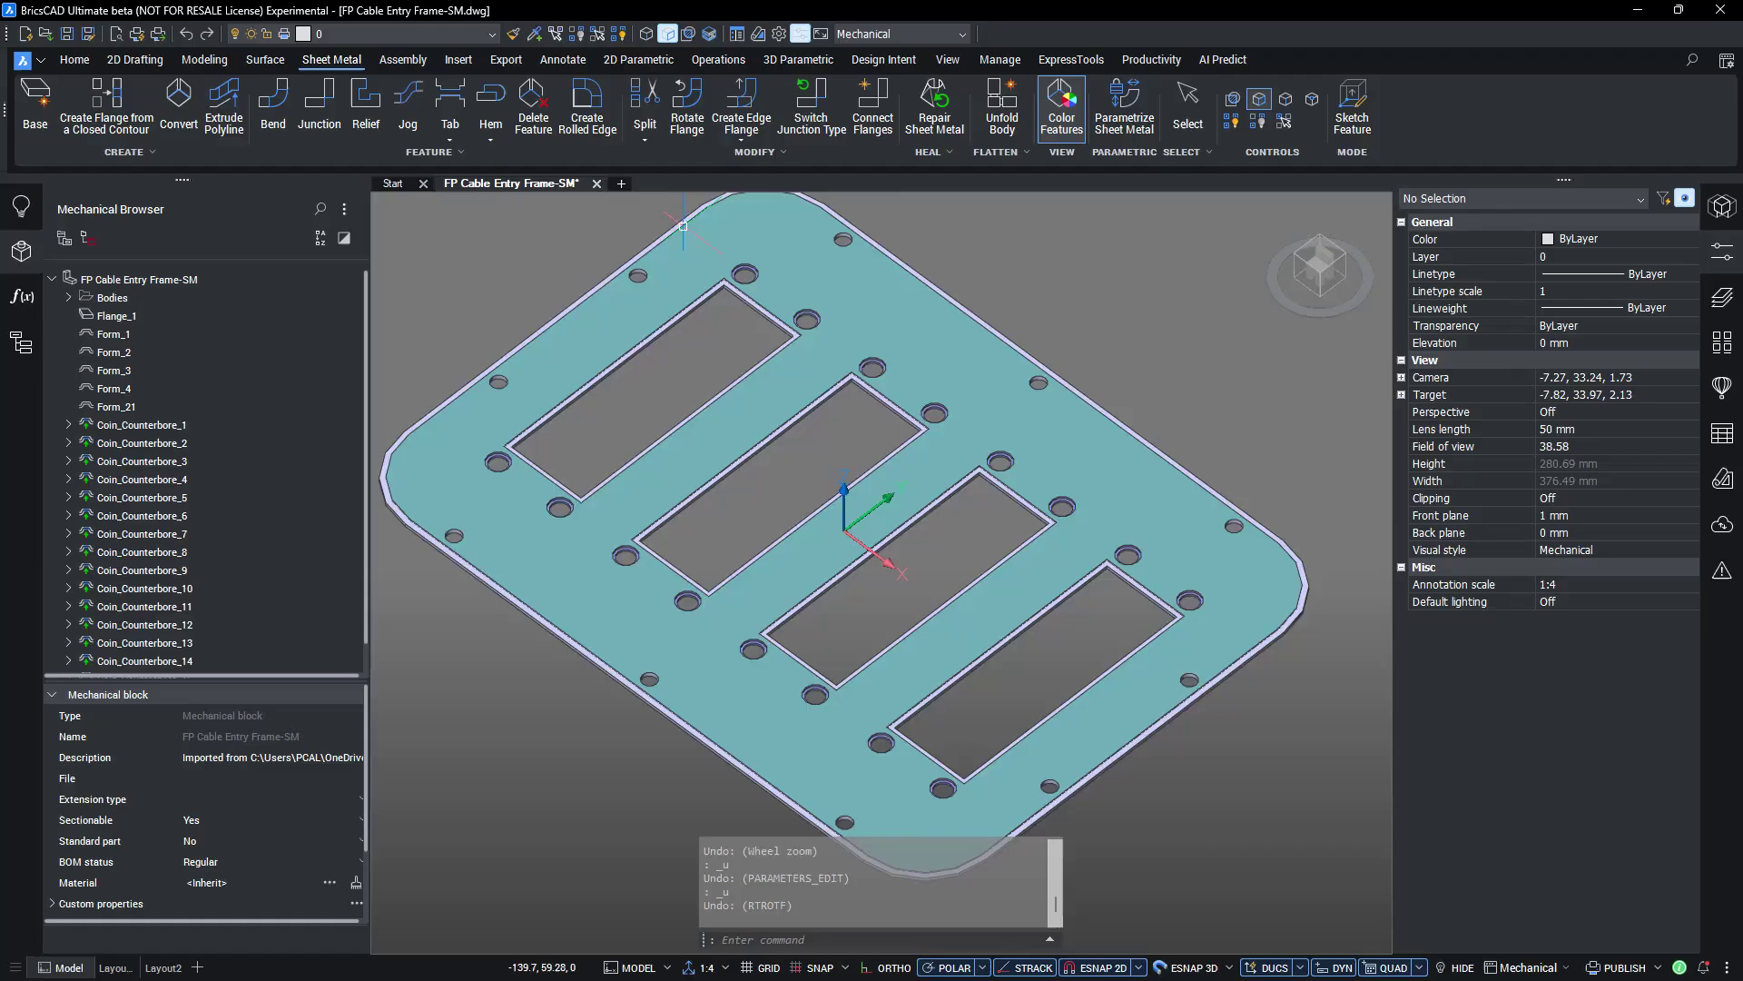
pyautogui.scroll(8, 817, 436)
pyautogui.click(168, 425)
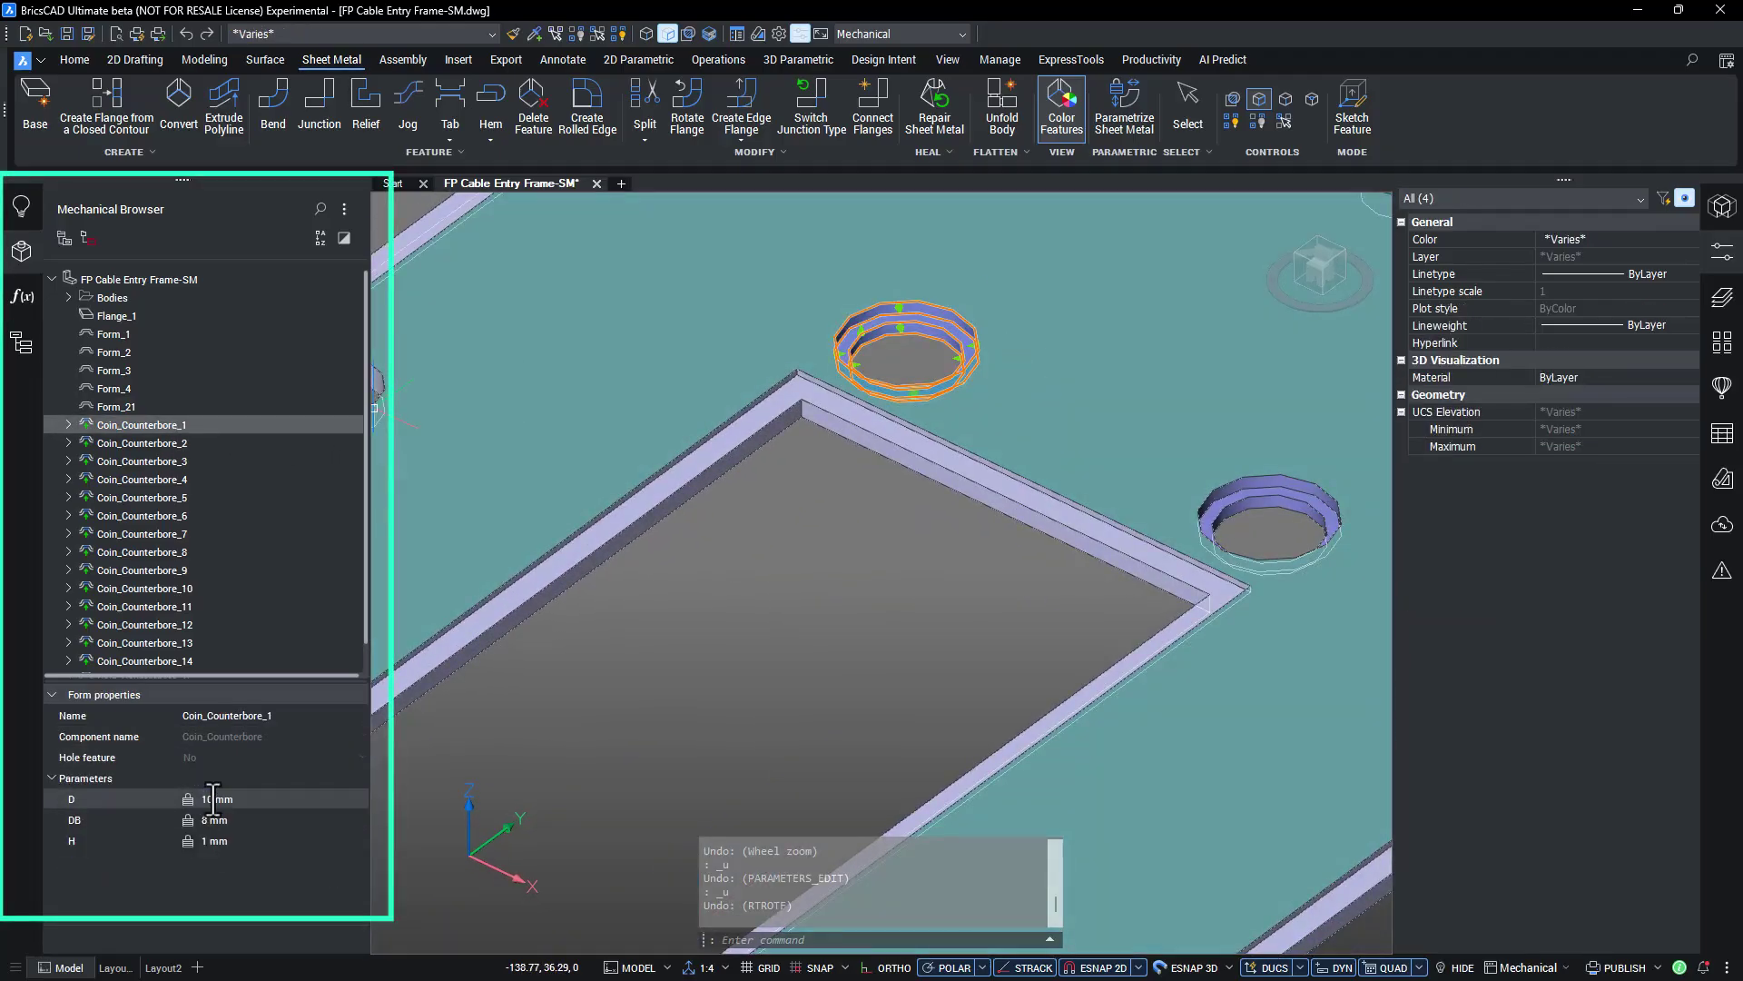
pyautogui.click(202, 837)
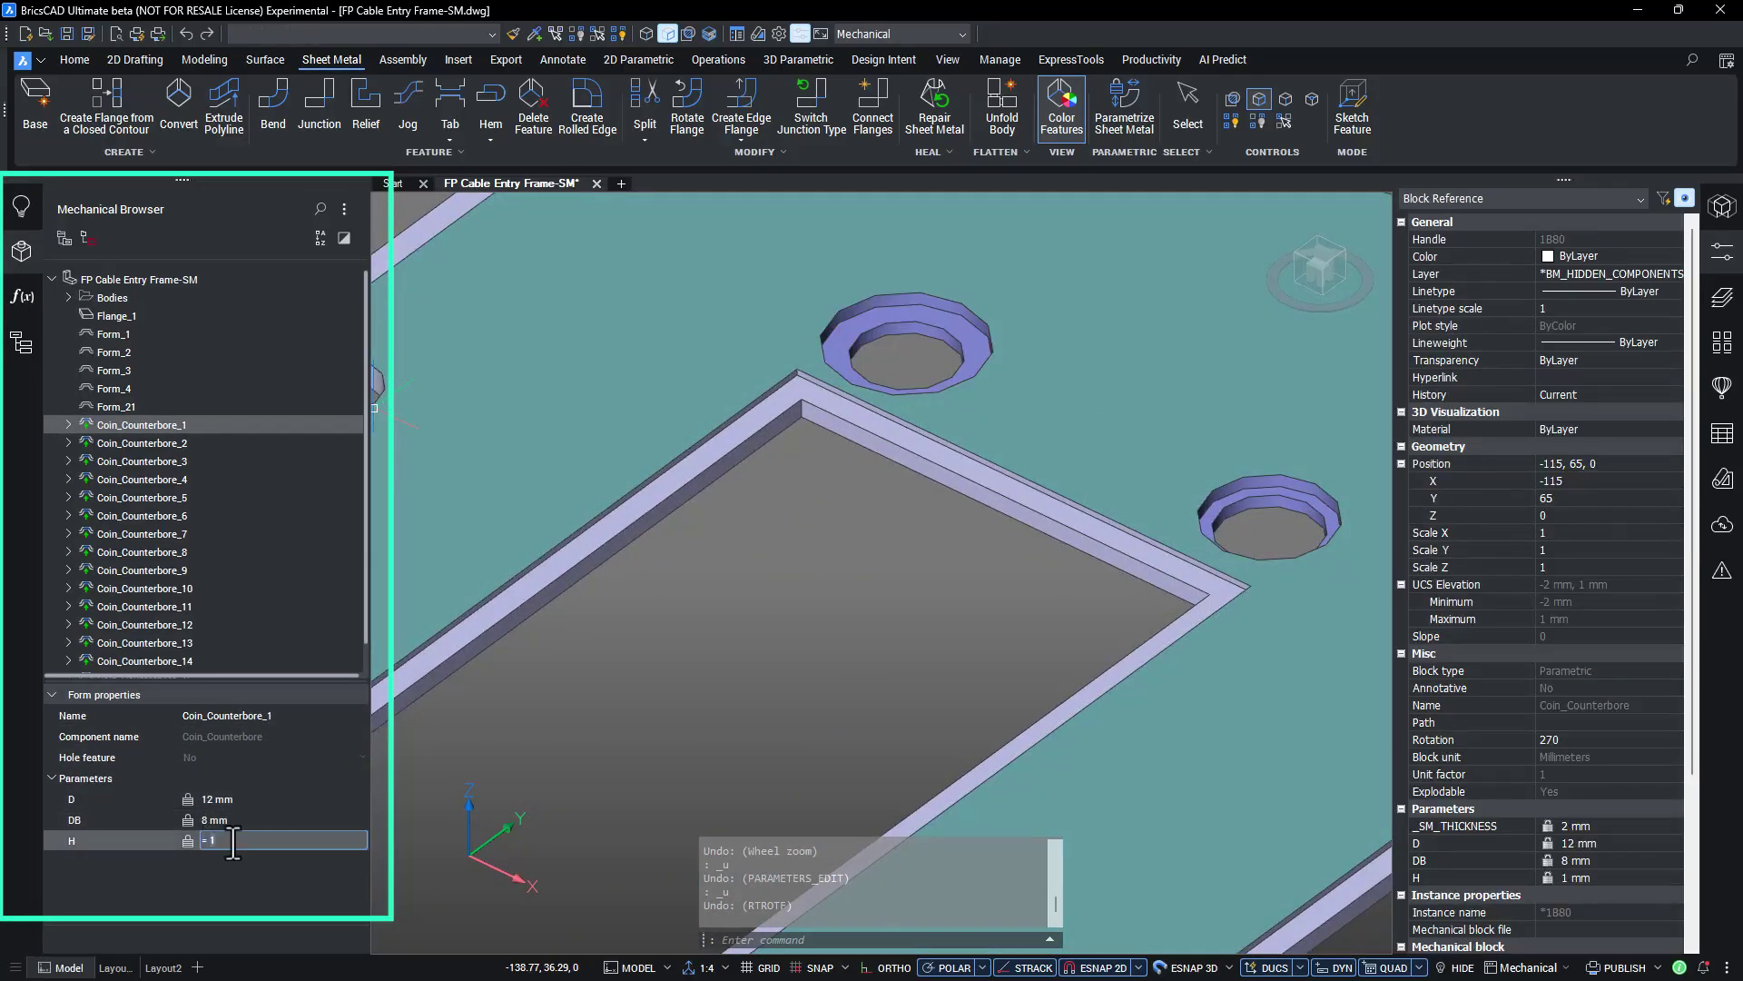
pyautogui.write('0.5')
pyautogui.press('Return')
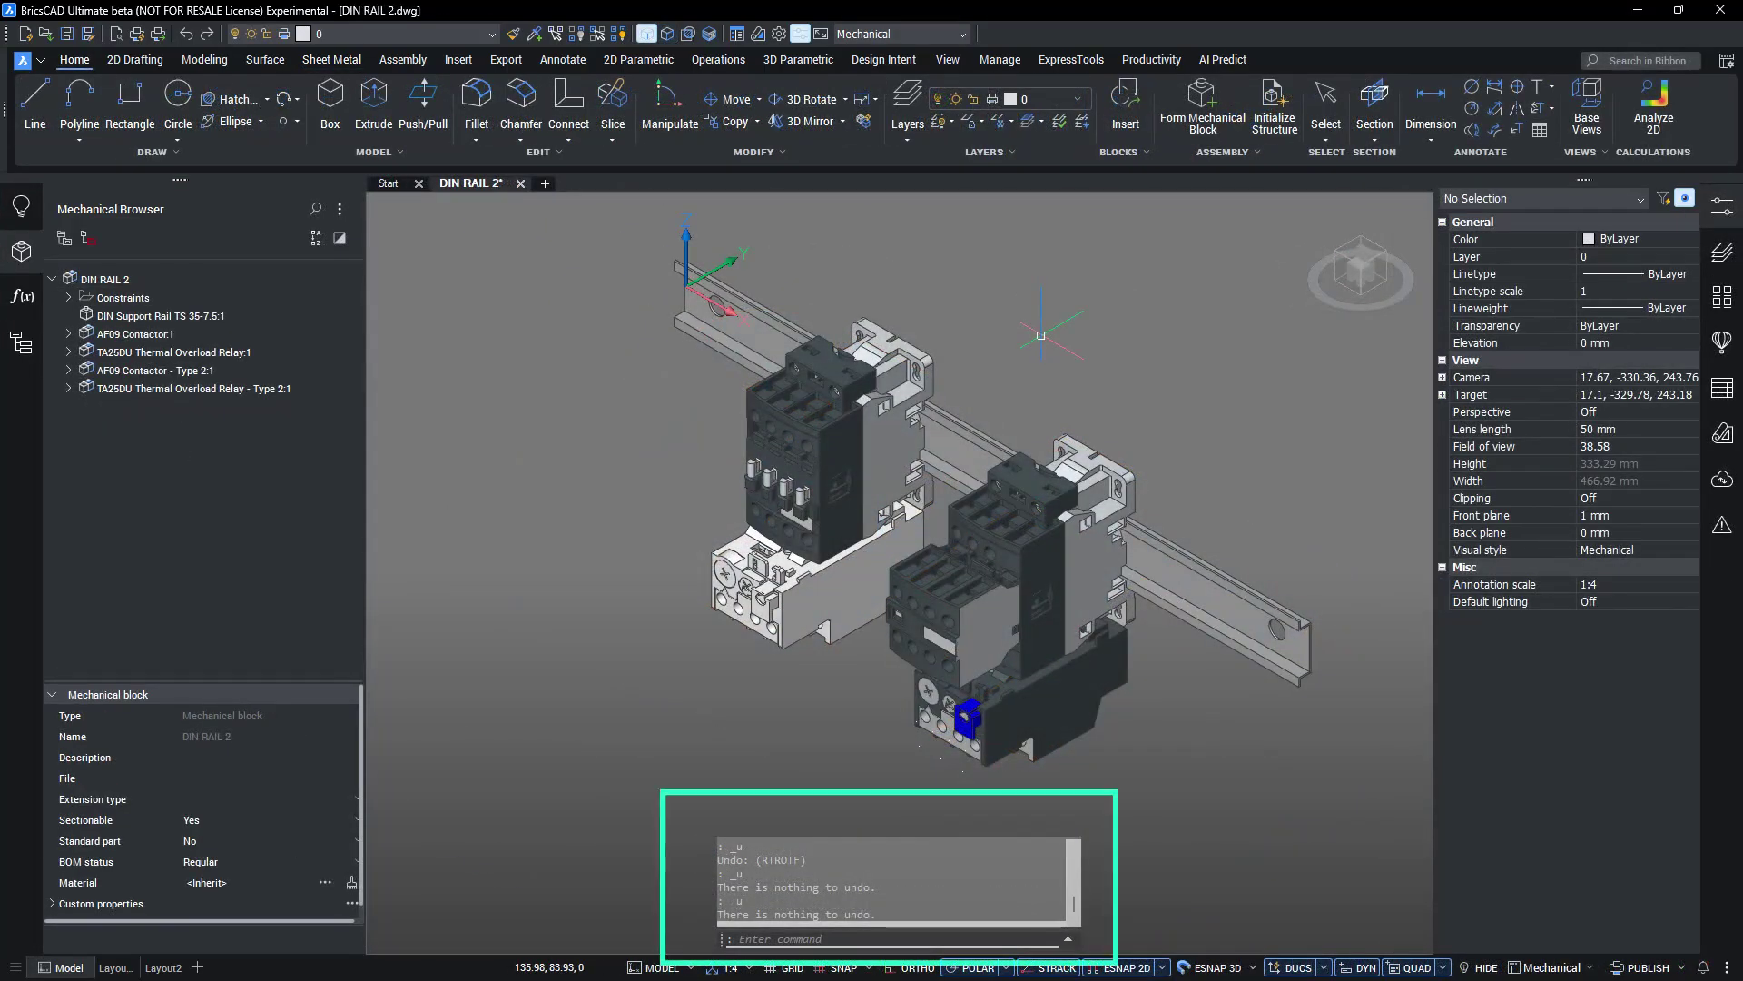
# Step: Edit the exploded representation with BMEXPLODE and add Step 1 to Manual_Top_1
pyautogui.write('BMEXPLODE')
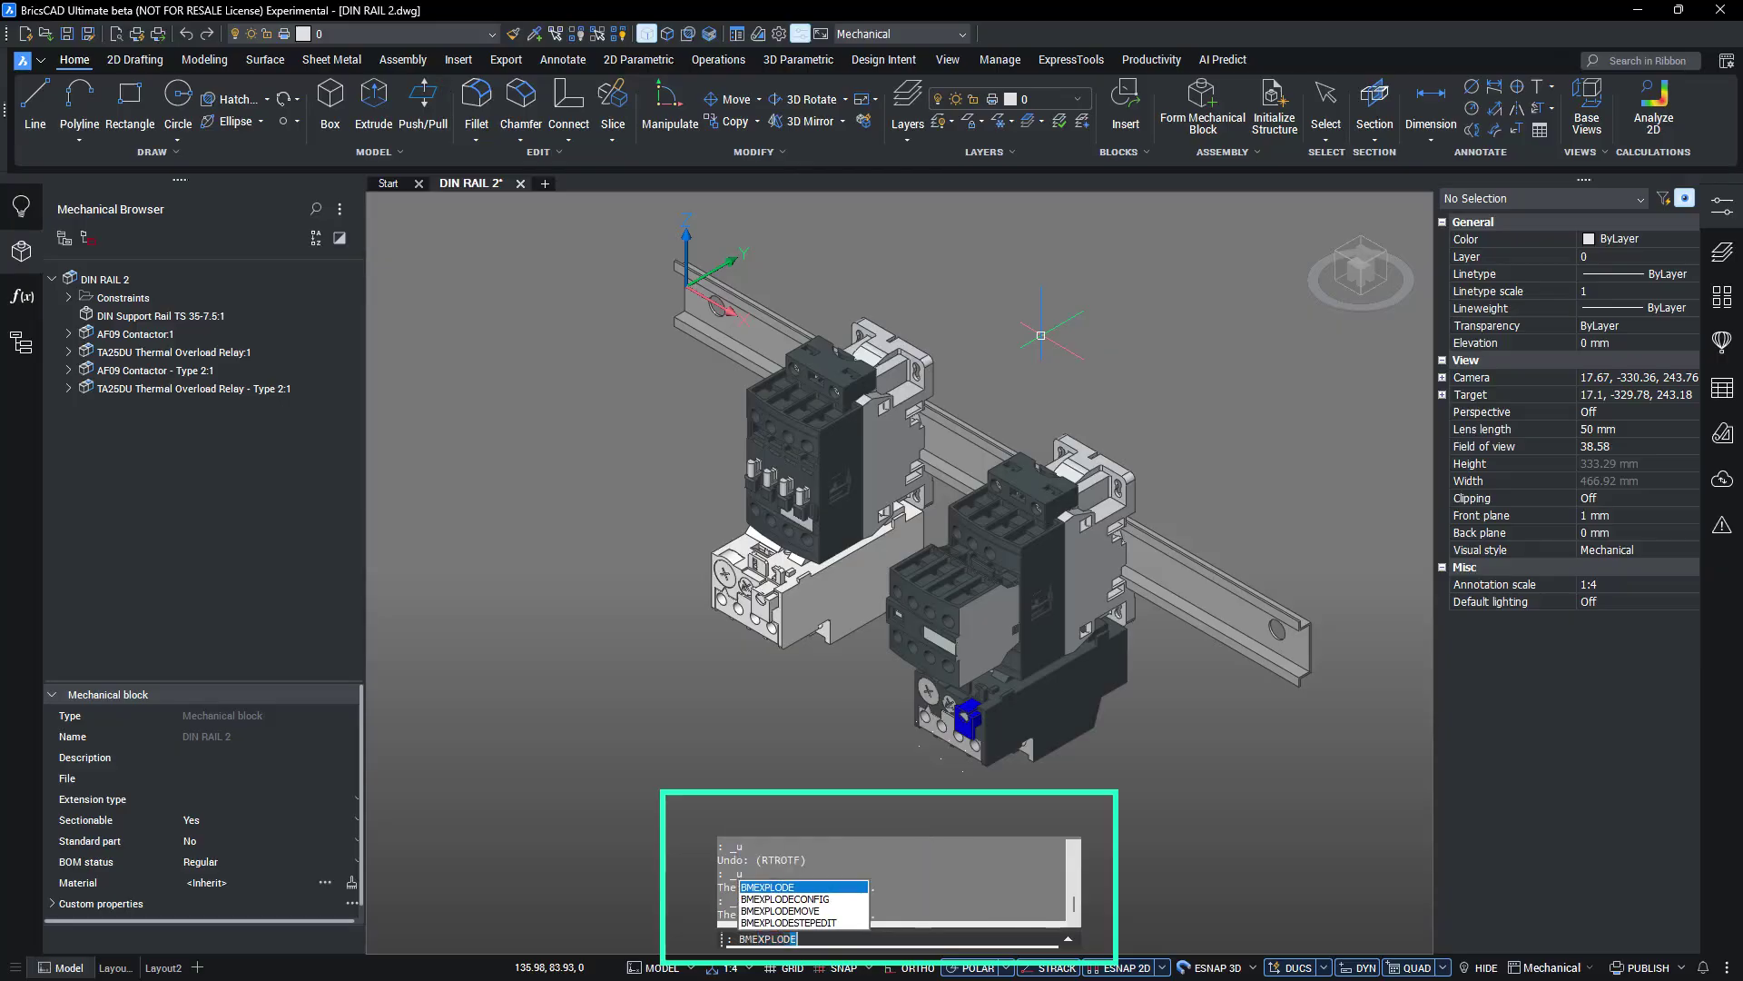
pyautogui.press('Return')
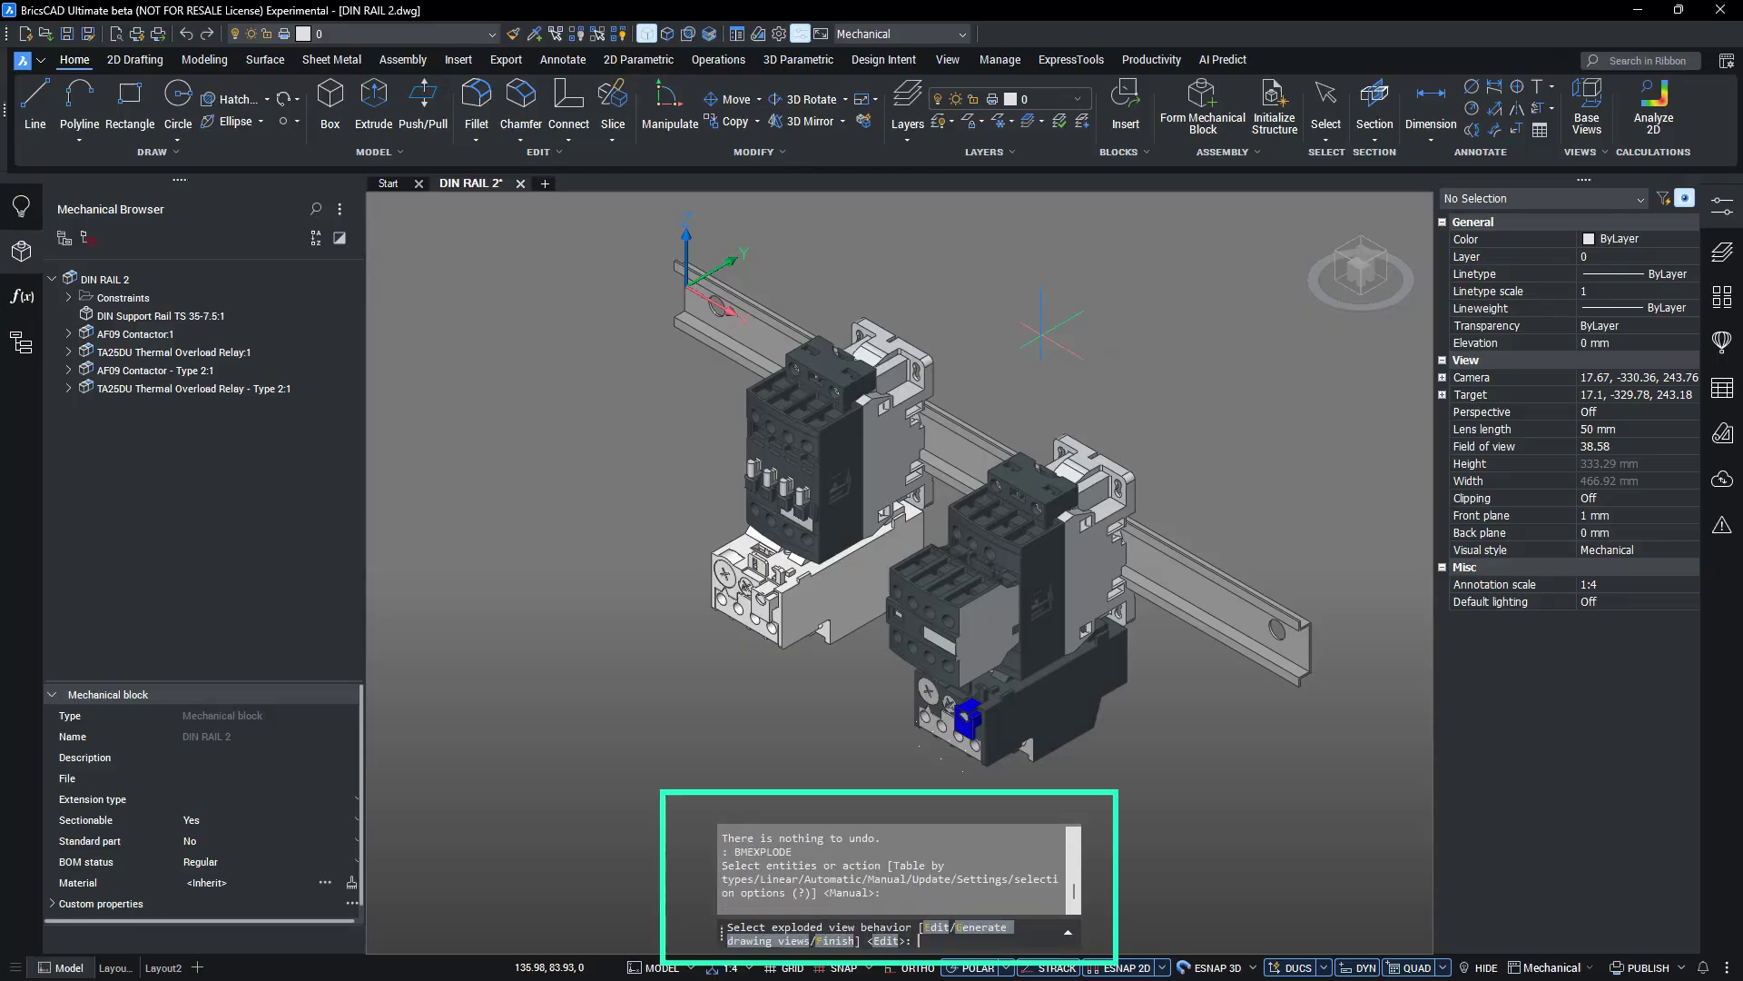
pyautogui.press('Return')
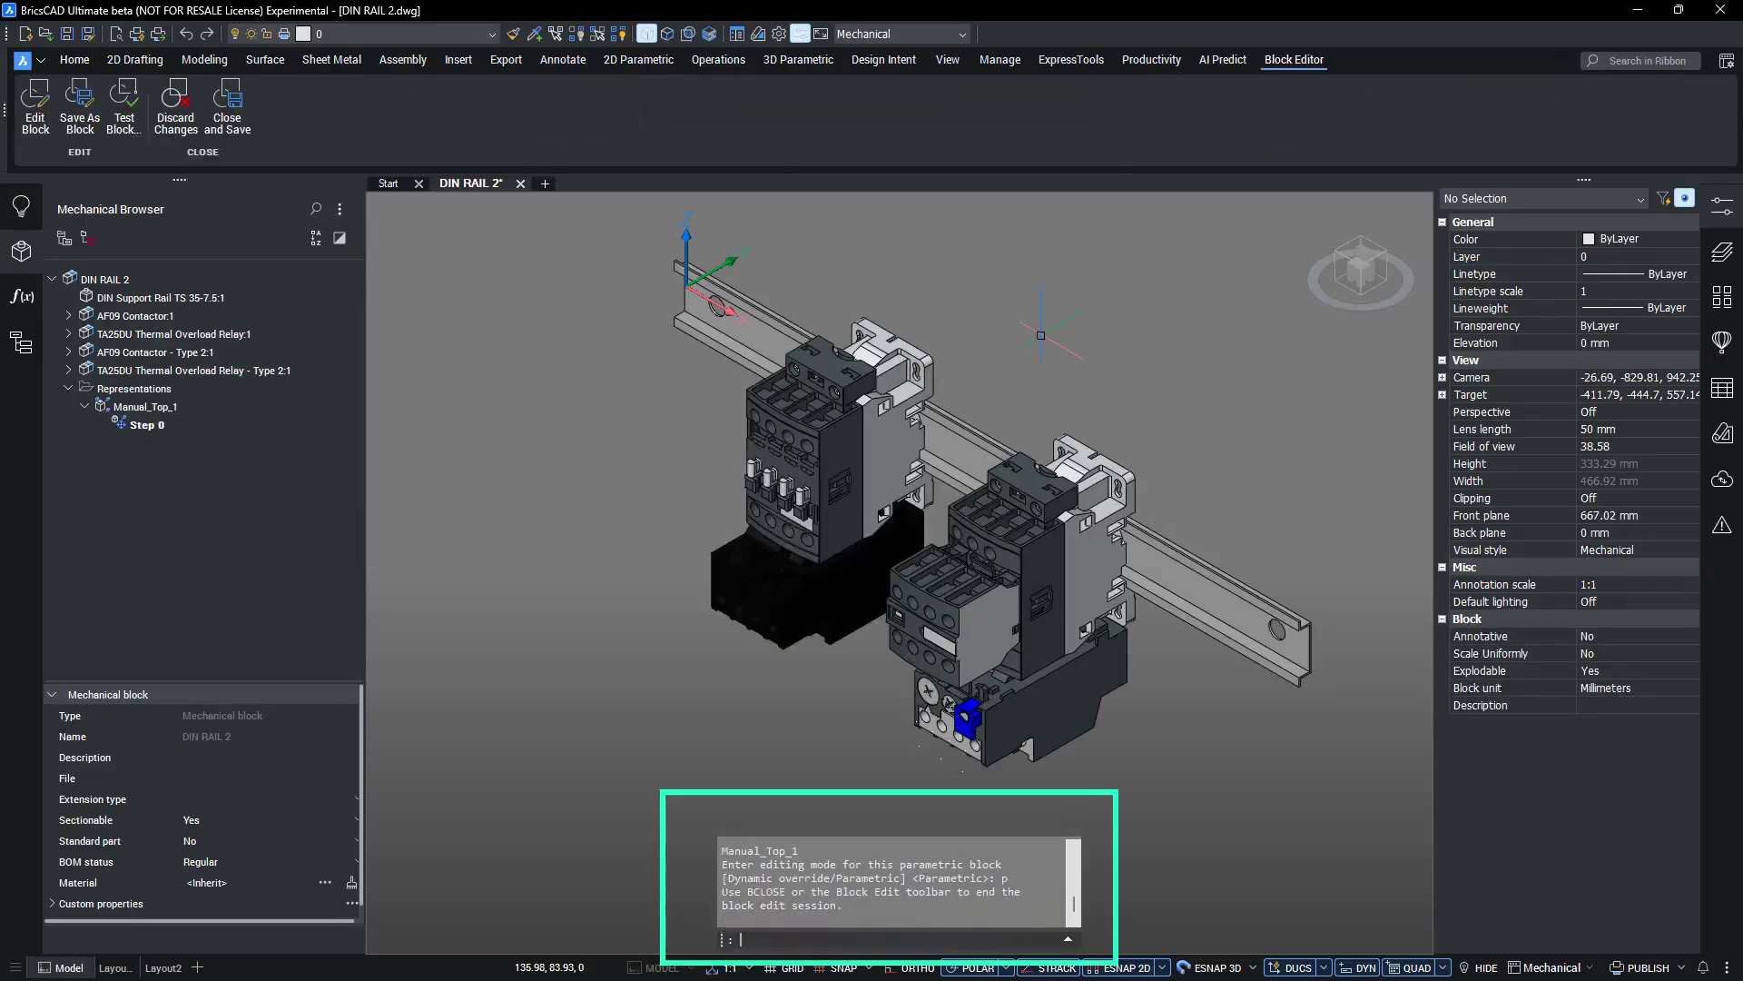
pyautogui.click(204, 408)
pyautogui.click(369, 584)
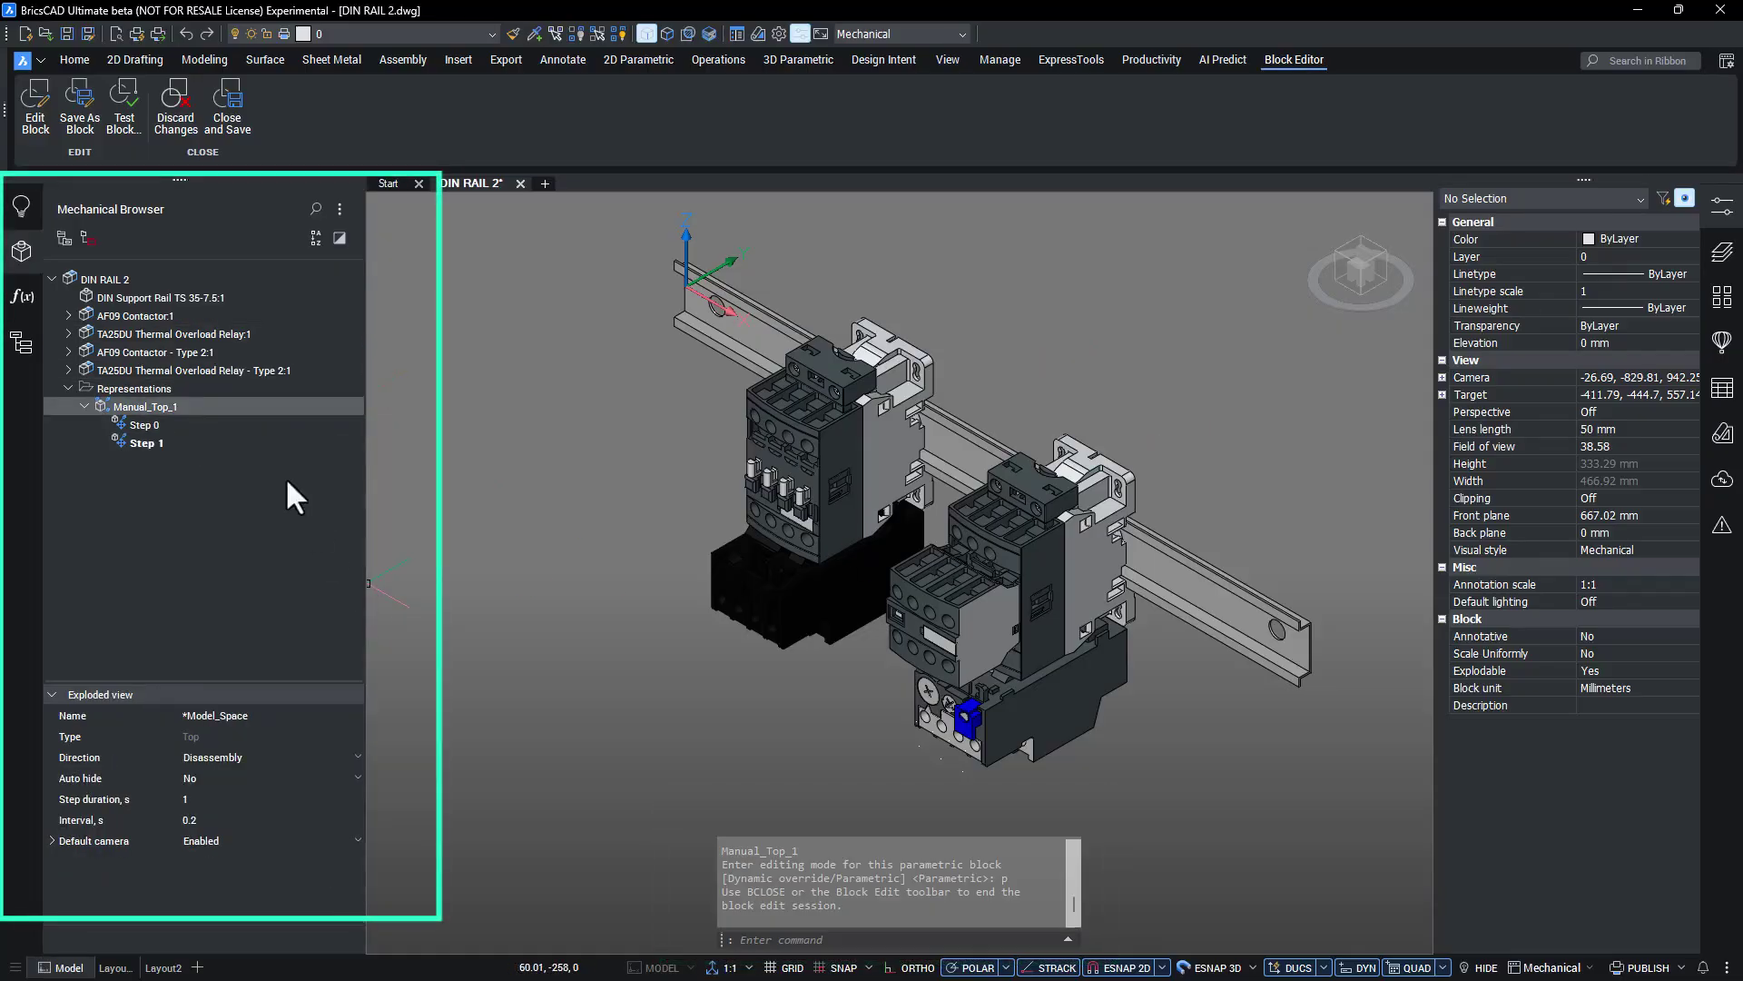
# Step: In the right view, slide the four components off the rail along Y
pyautogui.click(1369, 272)
pyautogui.click(1089, 218)
pyautogui.click(716, 733)
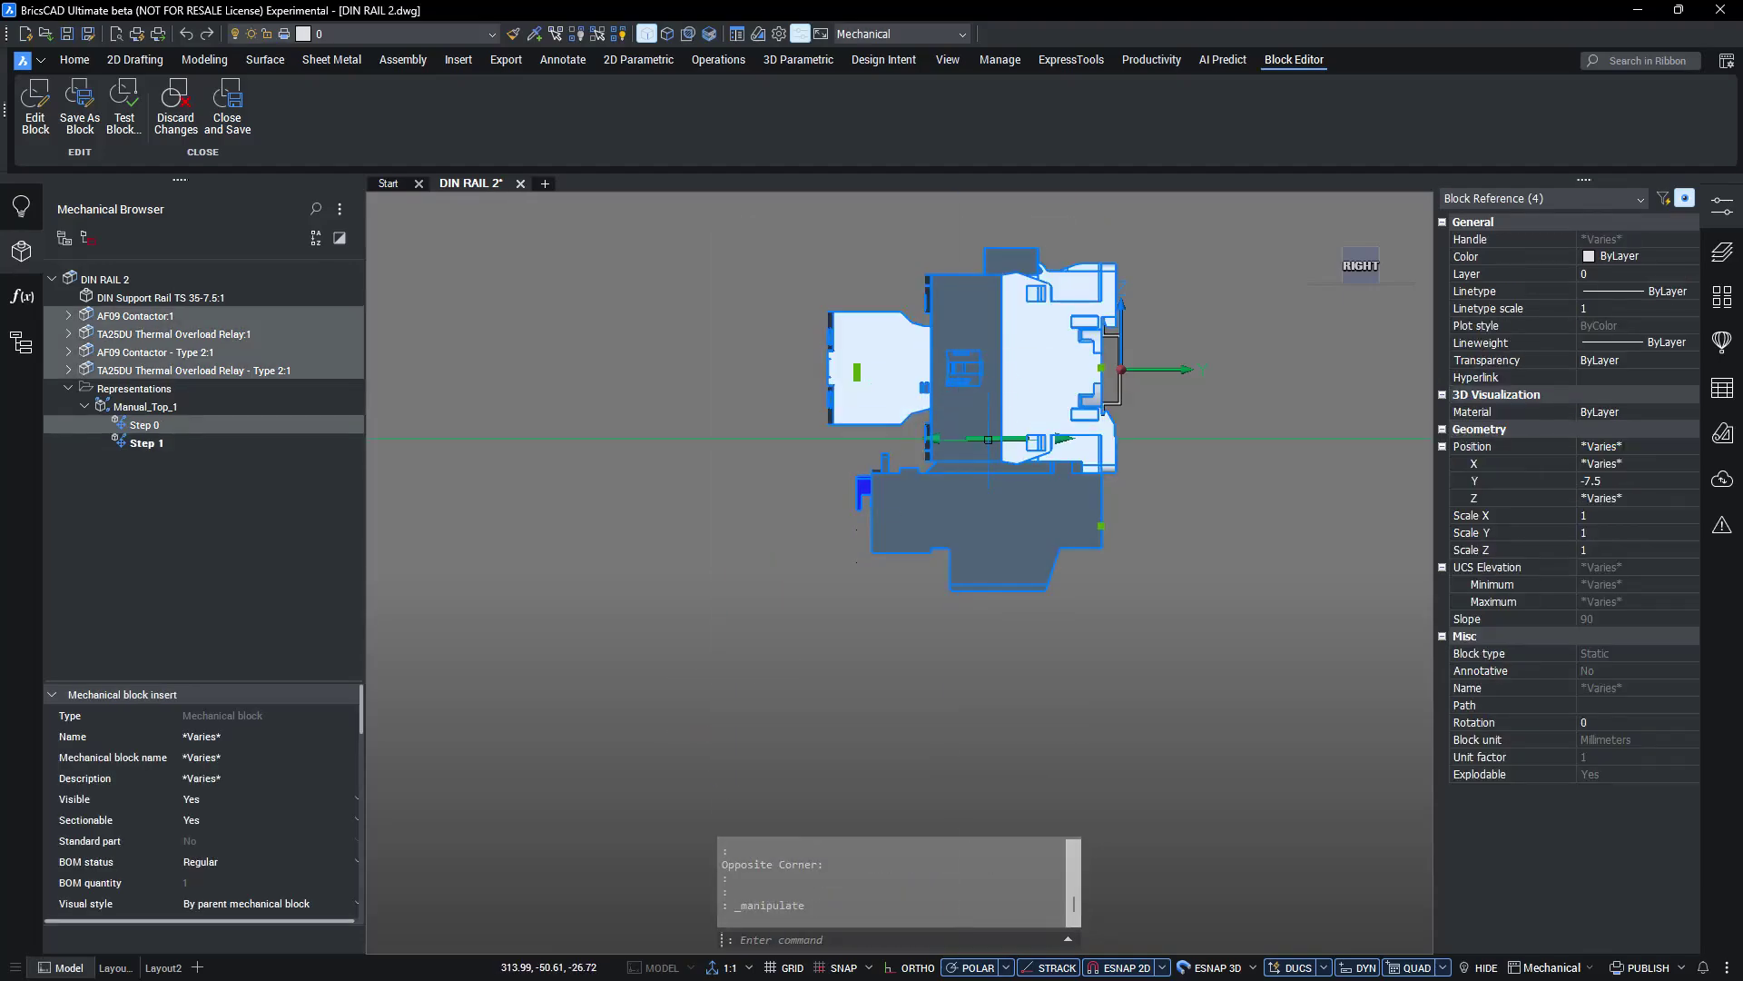
pyautogui.click(1171, 370)
pyautogui.click(716, 479)
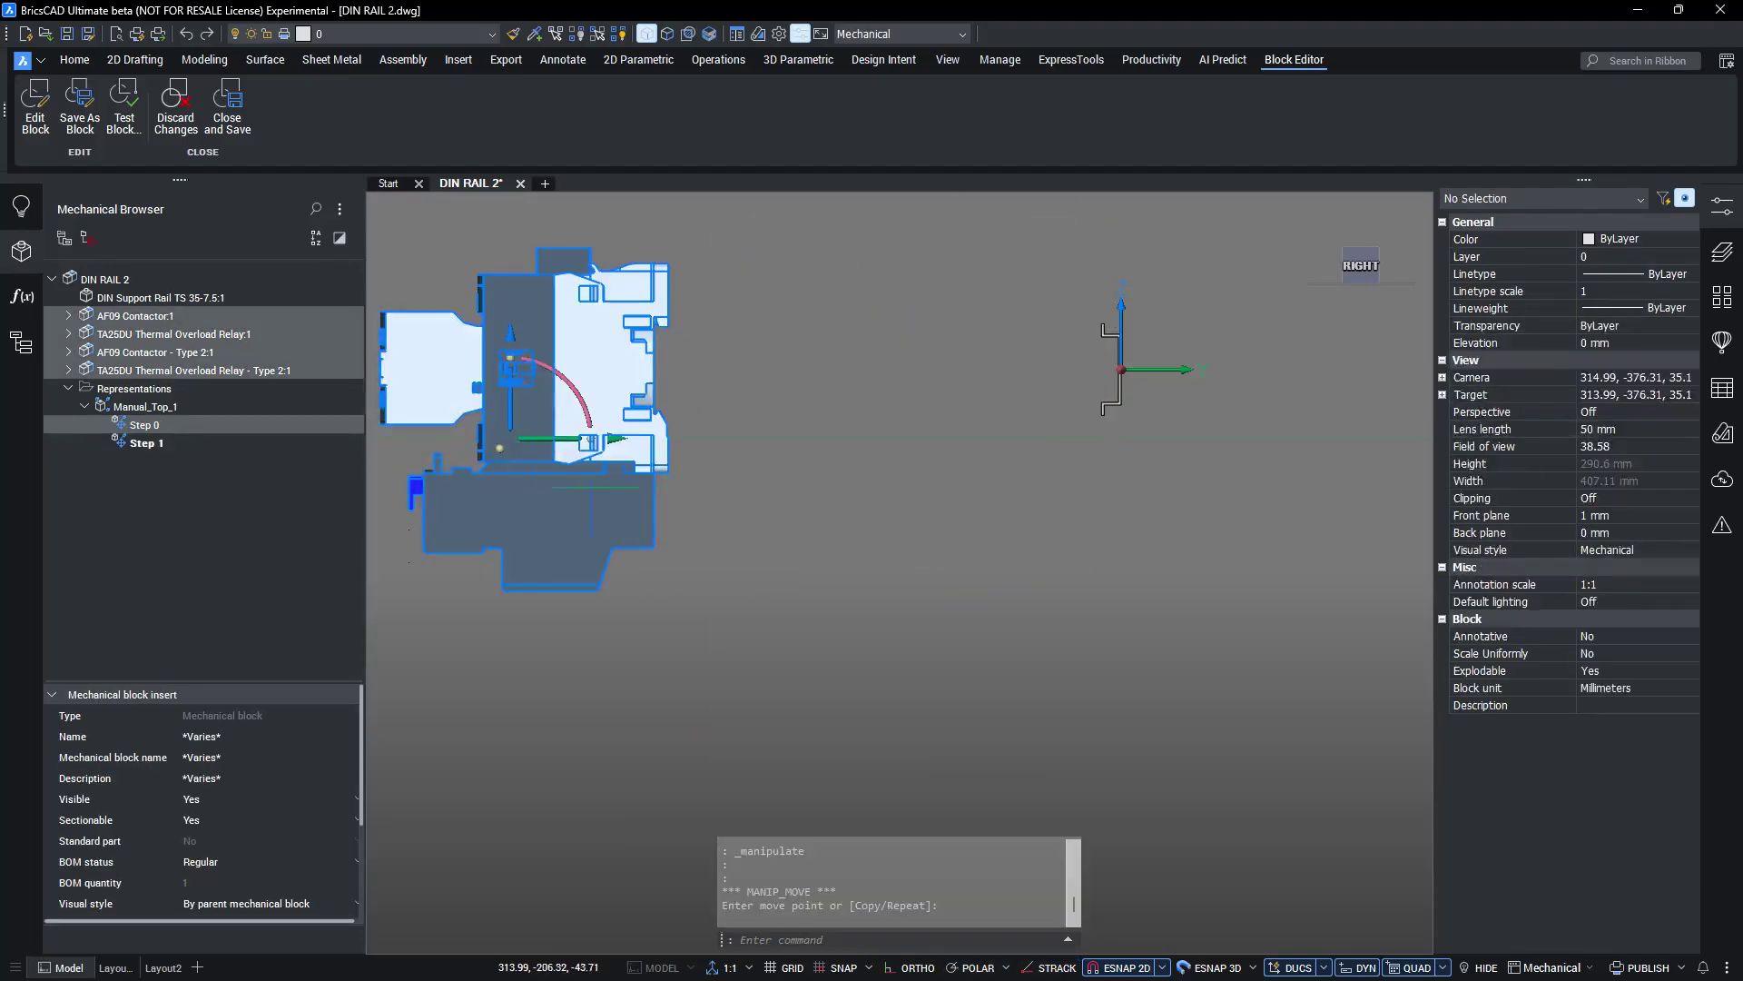
pyautogui.press('Escape')
pyautogui.click(1331, 276)
# Step: Start a BMARROW direction arrow beginning on the relay
pyautogui.click(849, 574)
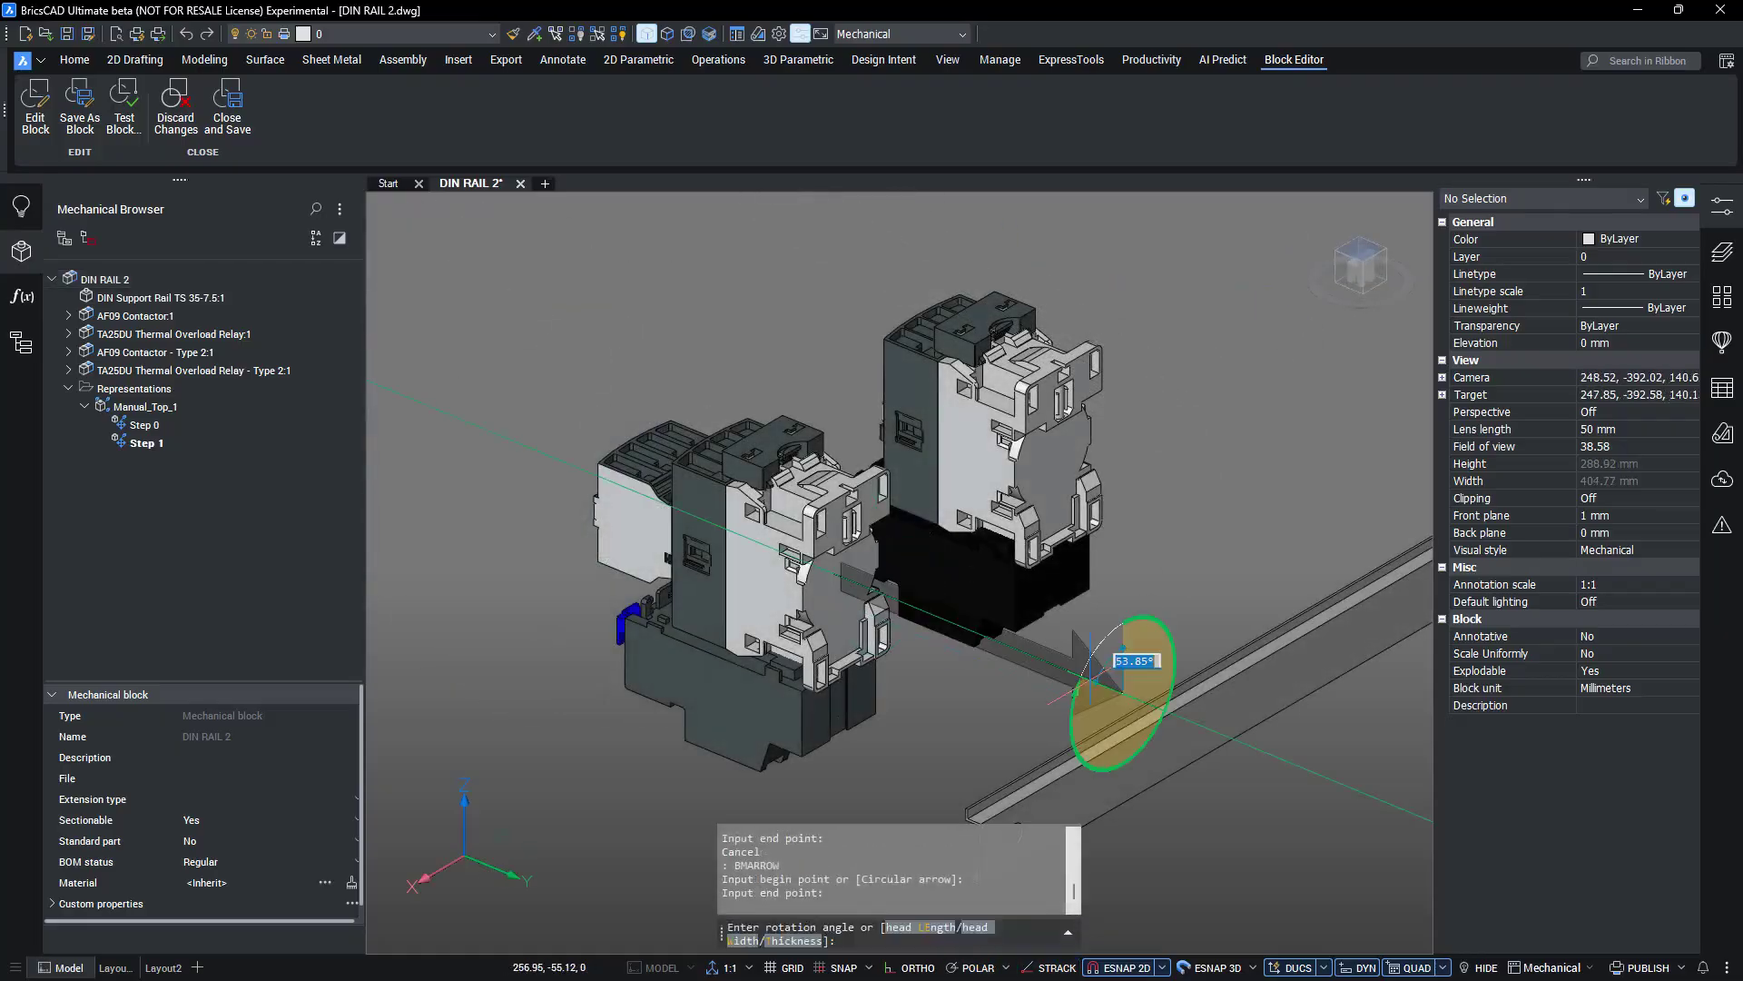
pyautogui.click(1109, 677)
pyautogui.write('BMARROW')
pyautogui.press('Return')
pyautogui.click(1080, 479)
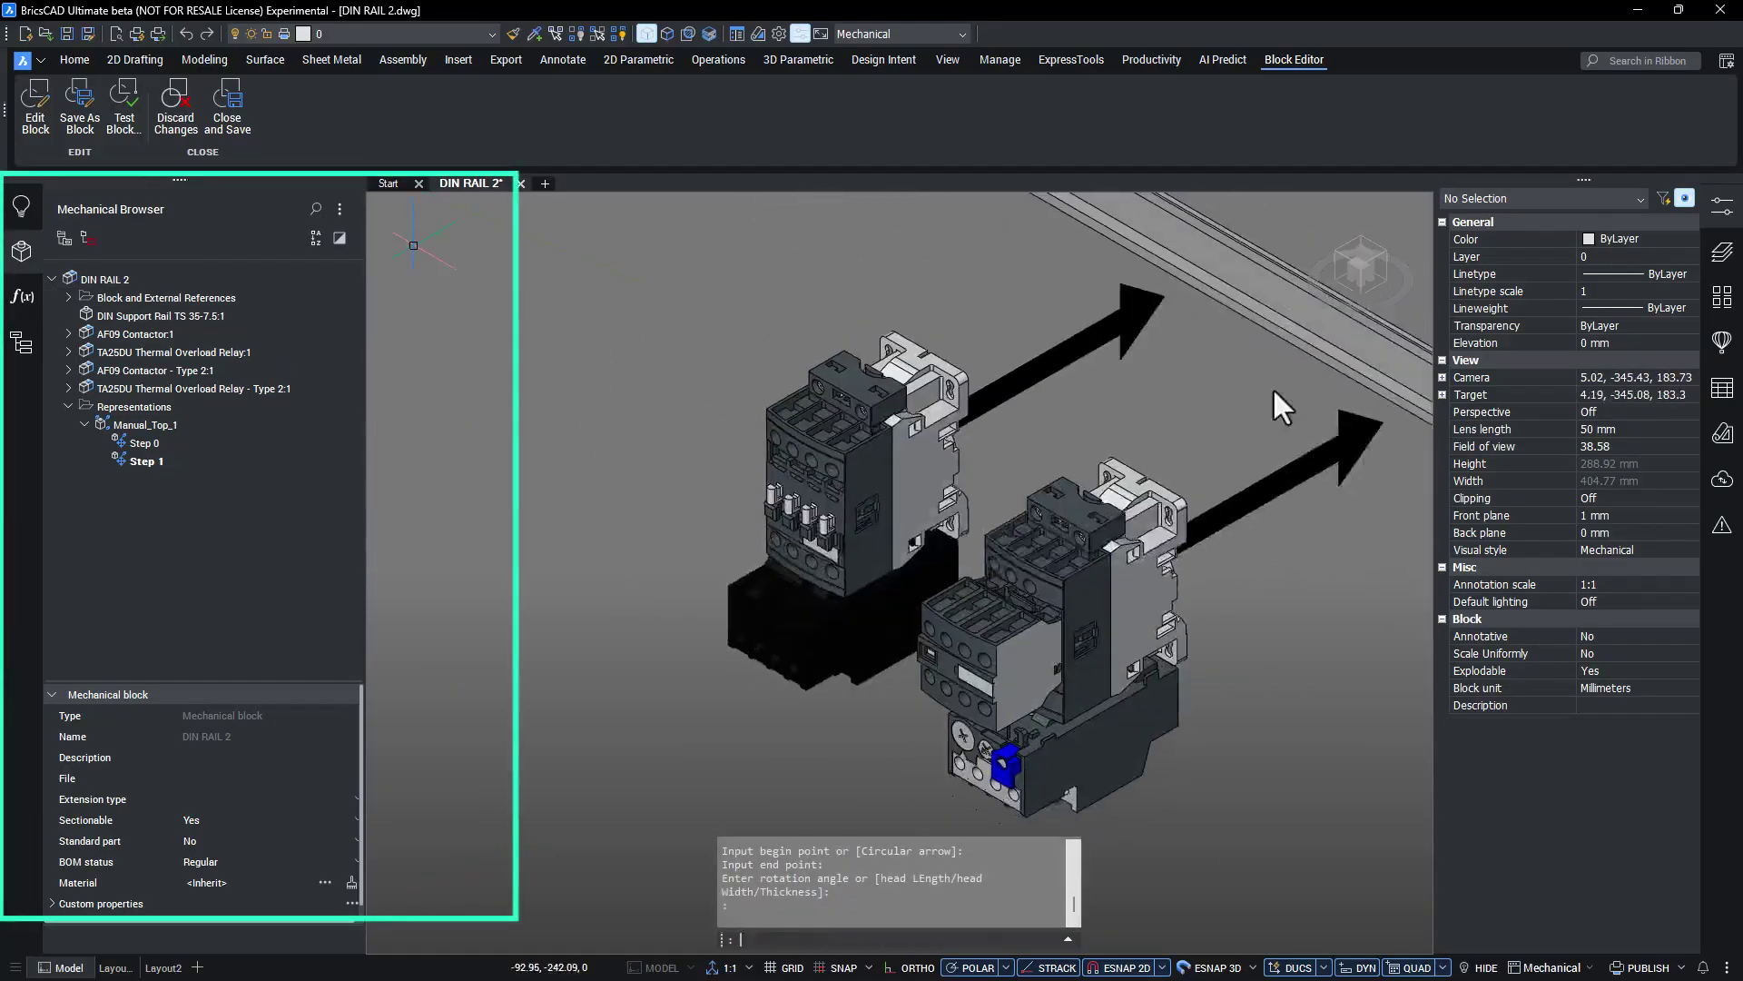
# Step: Add Step 2 to Manual_Top_1 and move the two relays downward in the right view
pyautogui.rightClick(219, 427)
pyautogui.rightClick(265, 459)
pyautogui.rightClick(212, 429)
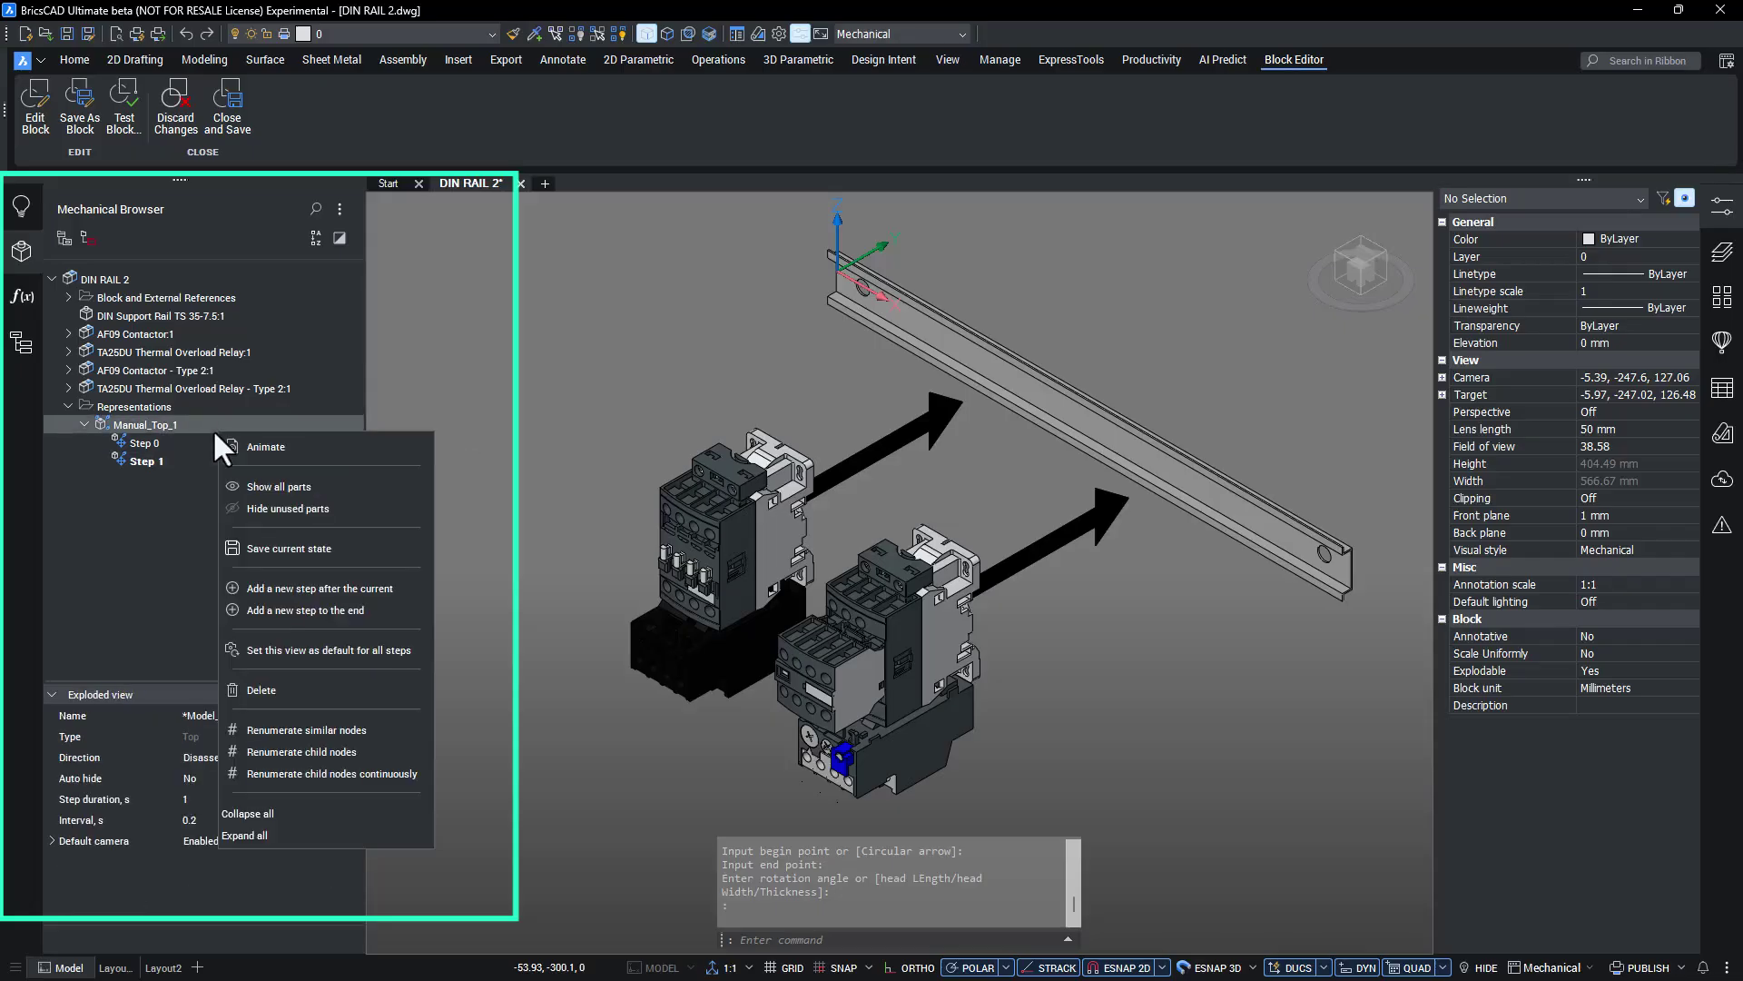
pyautogui.click(248, 443)
pyautogui.rightClick(207, 429)
pyautogui.click(287, 585)
pyautogui.click(1371, 276)
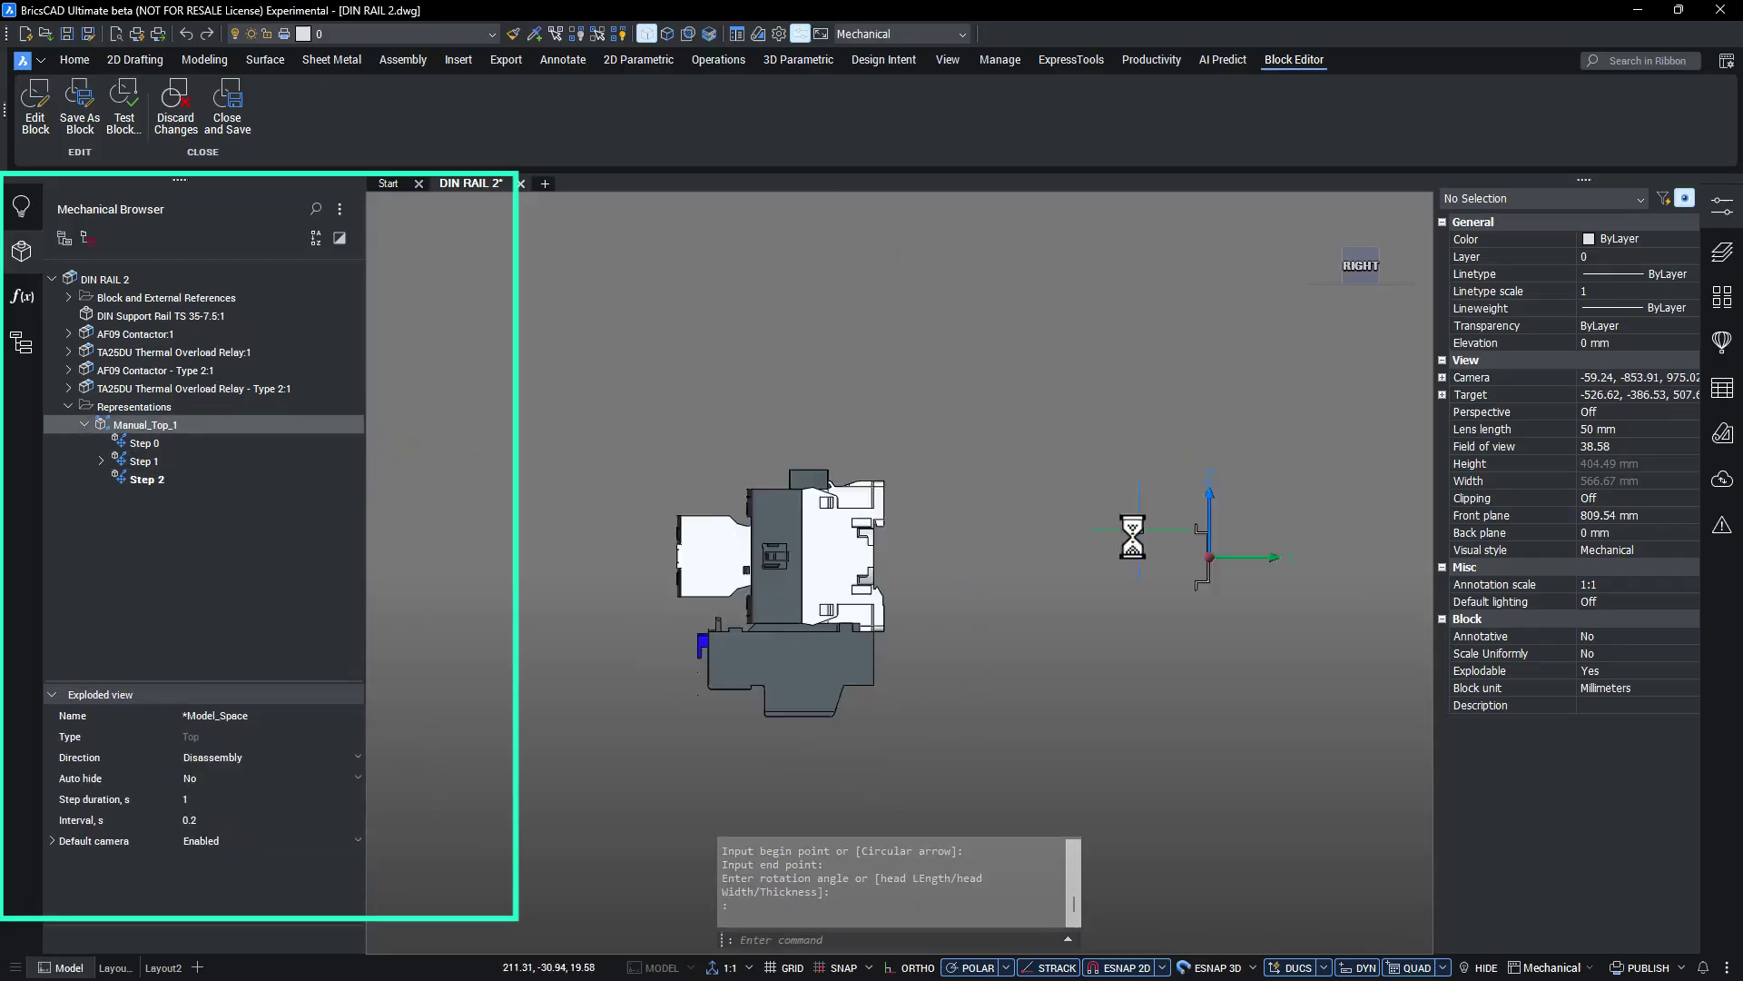
pyautogui.scroll(3, 545, 545)
pyautogui.click(886, 644)
pyautogui.click(452, 746)
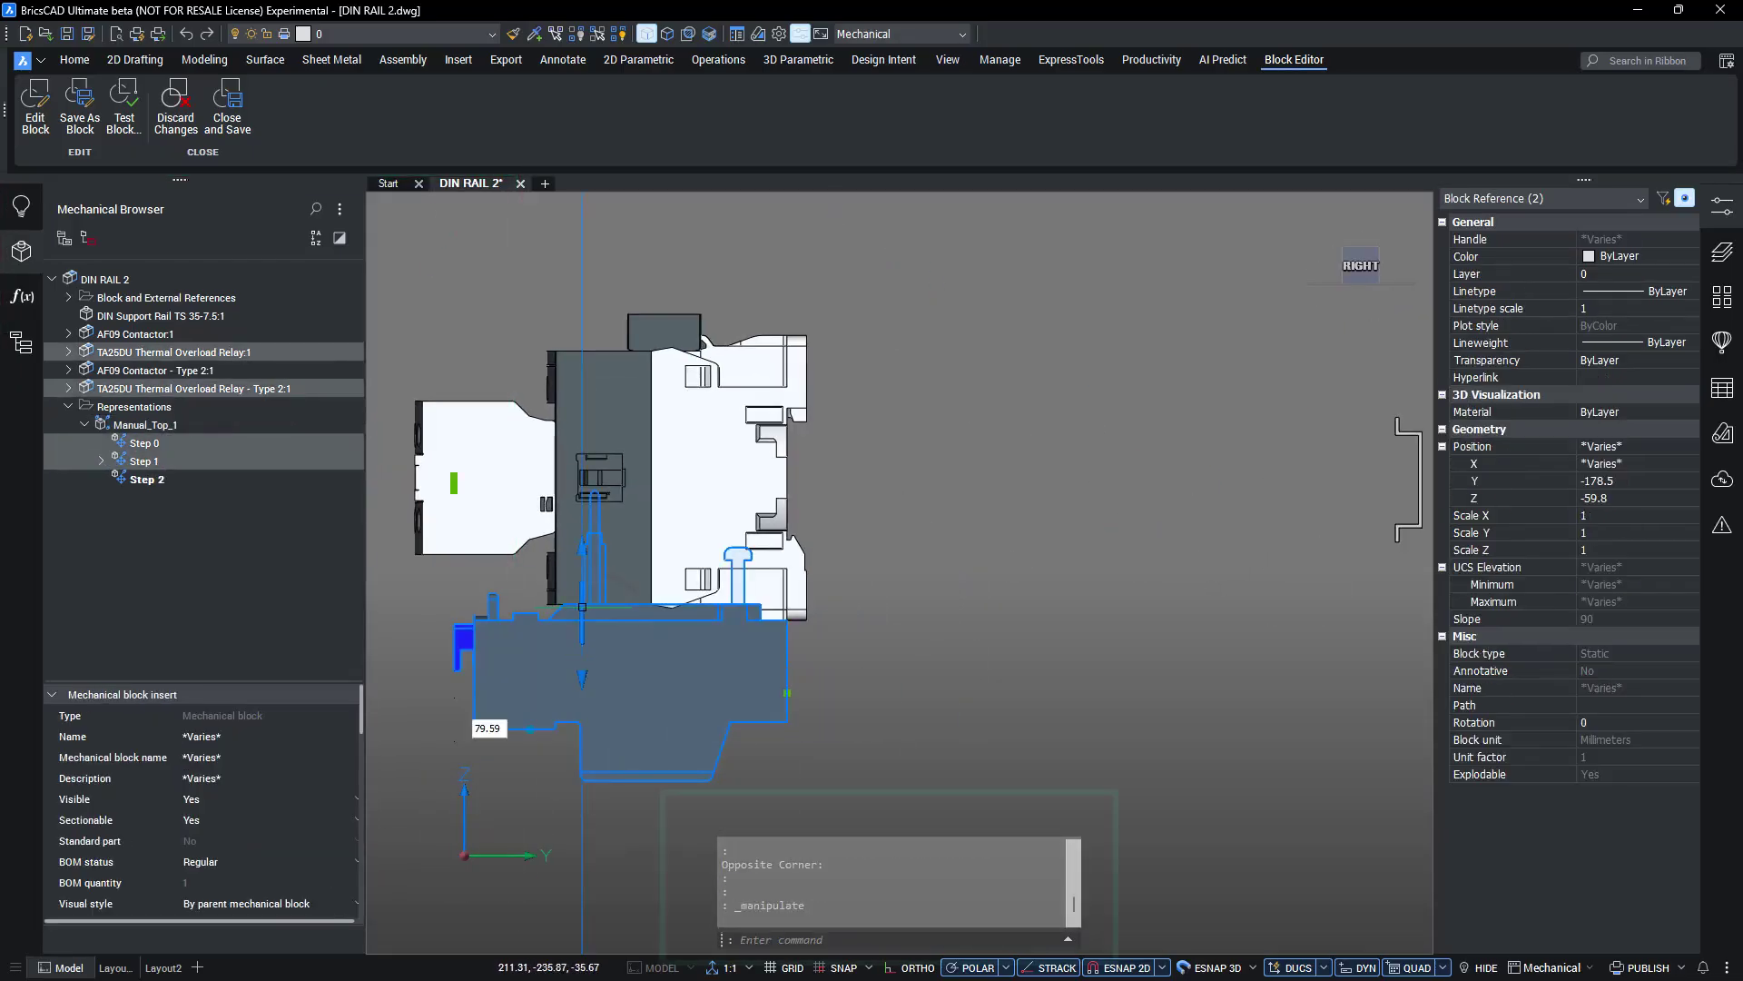
pyautogui.click(611, 792)
pyautogui.press('Escape')
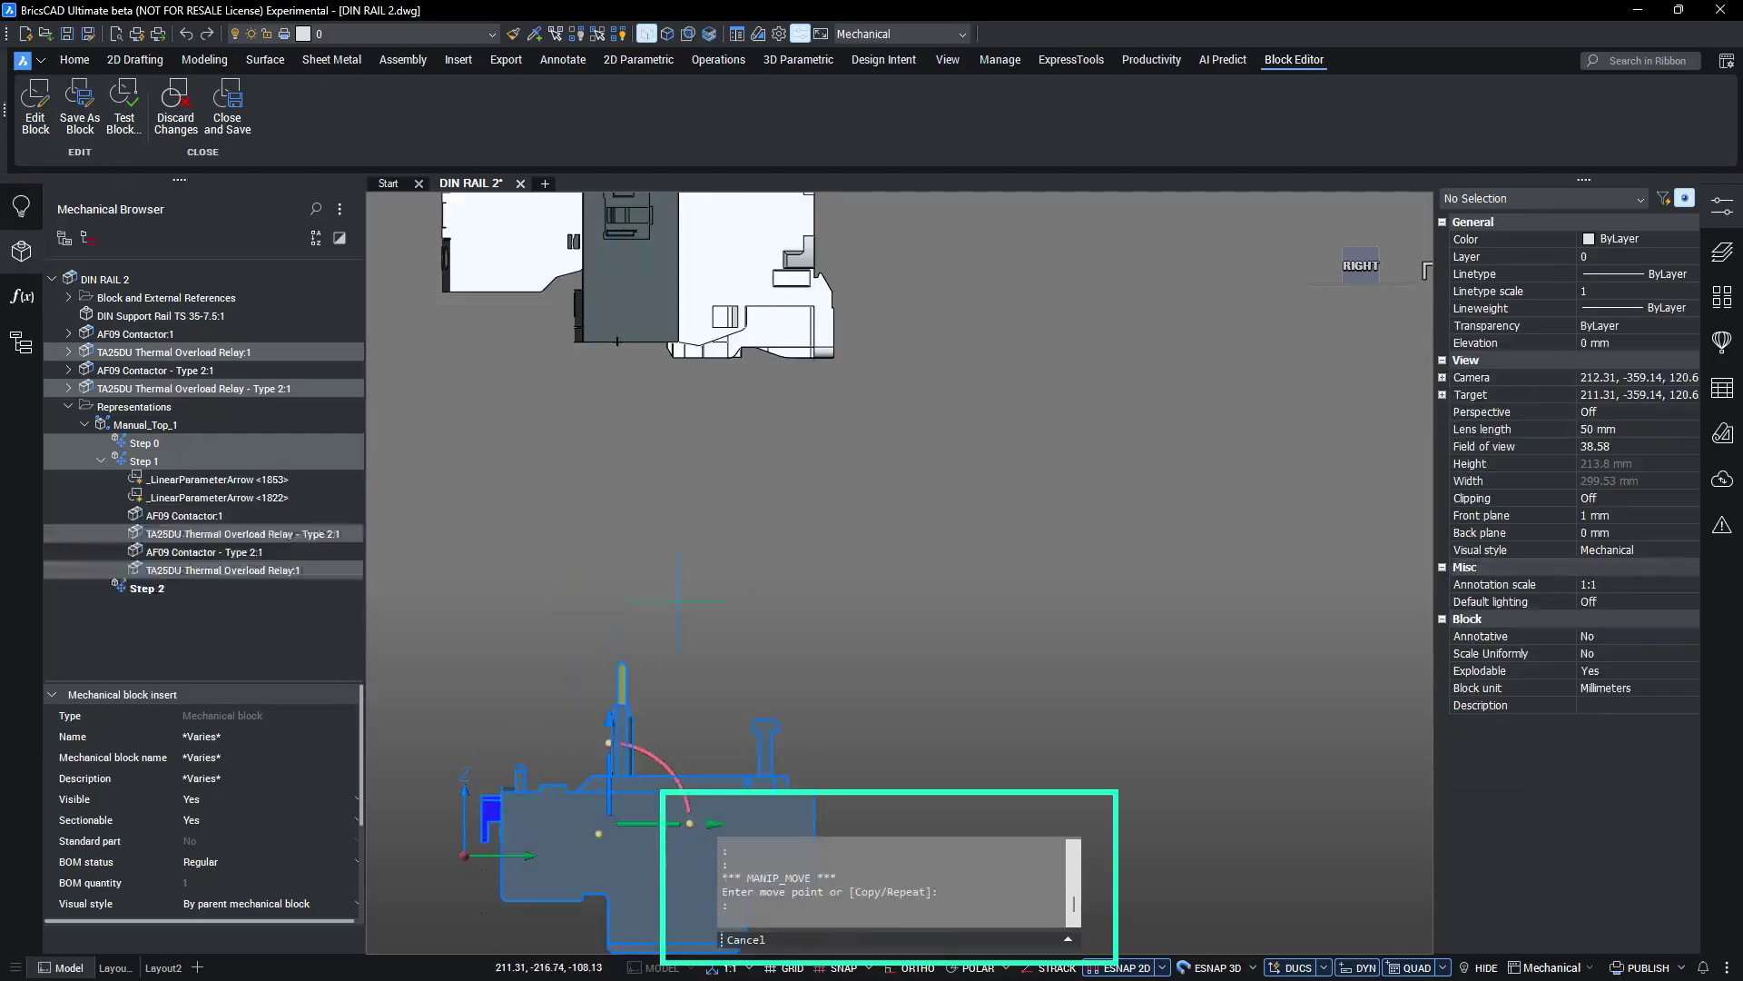
# Step: Draw two vertical direction arrows marking the relays' separation from the contactors
pyautogui.click(854, 753)
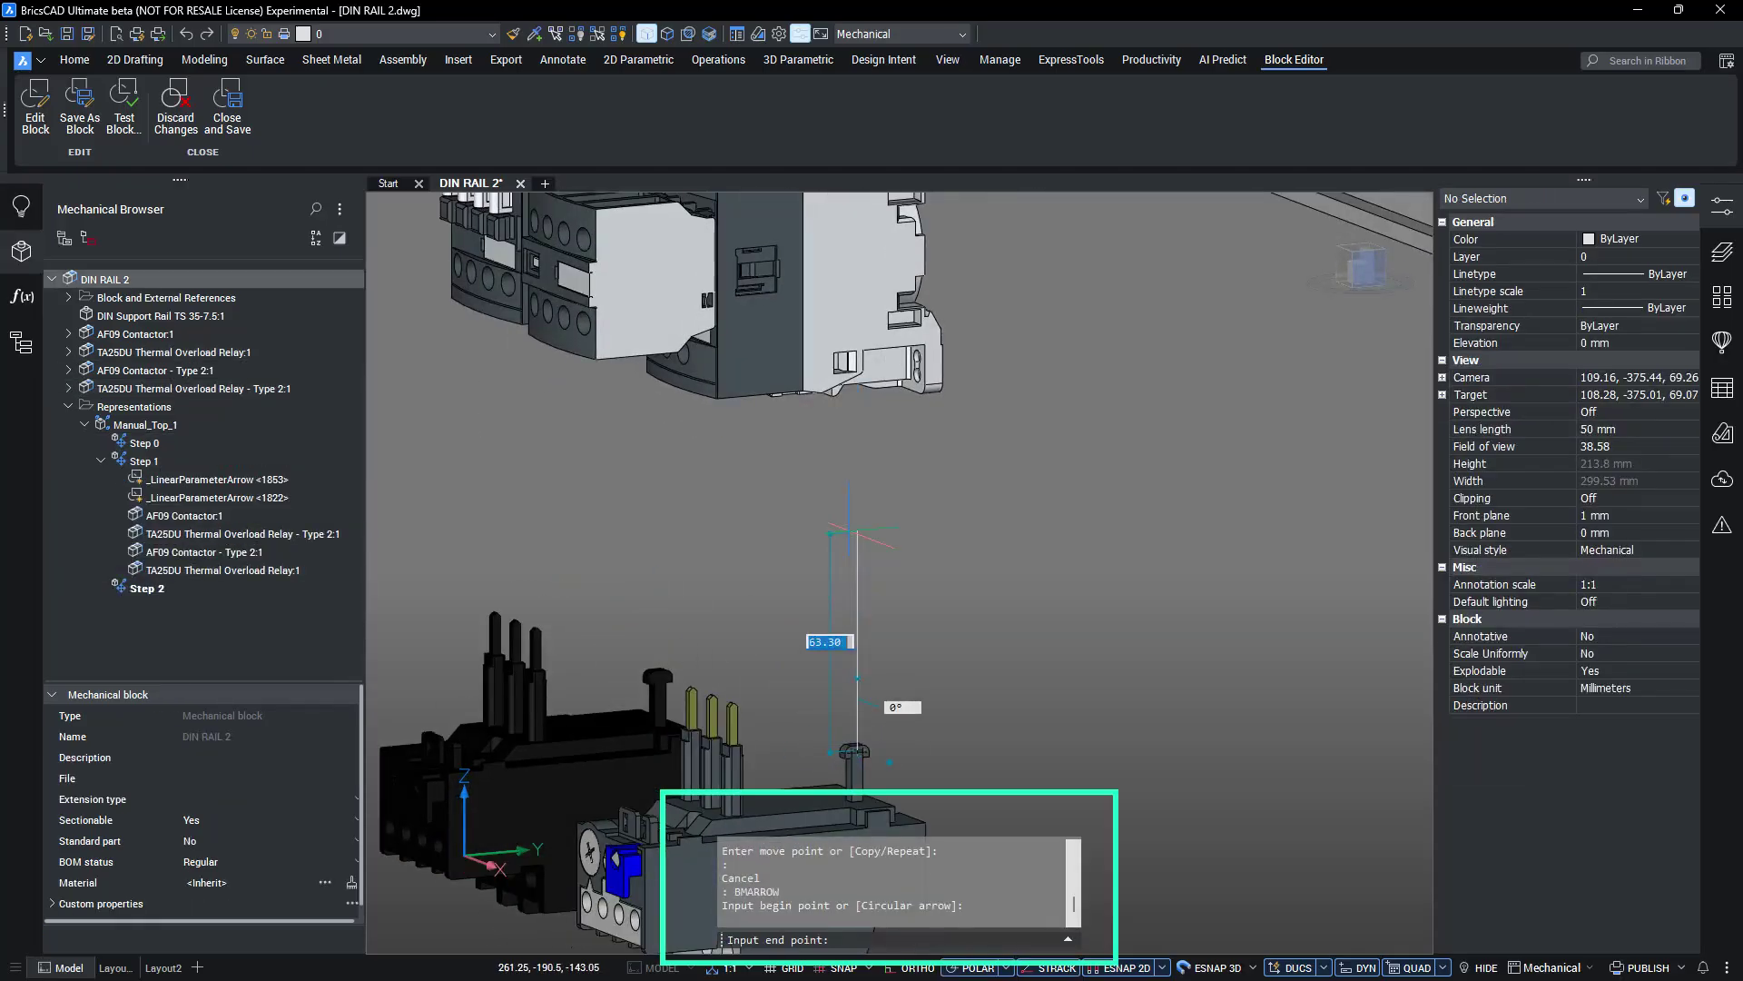
pyautogui.click(856, 437)
pyautogui.press('Return')
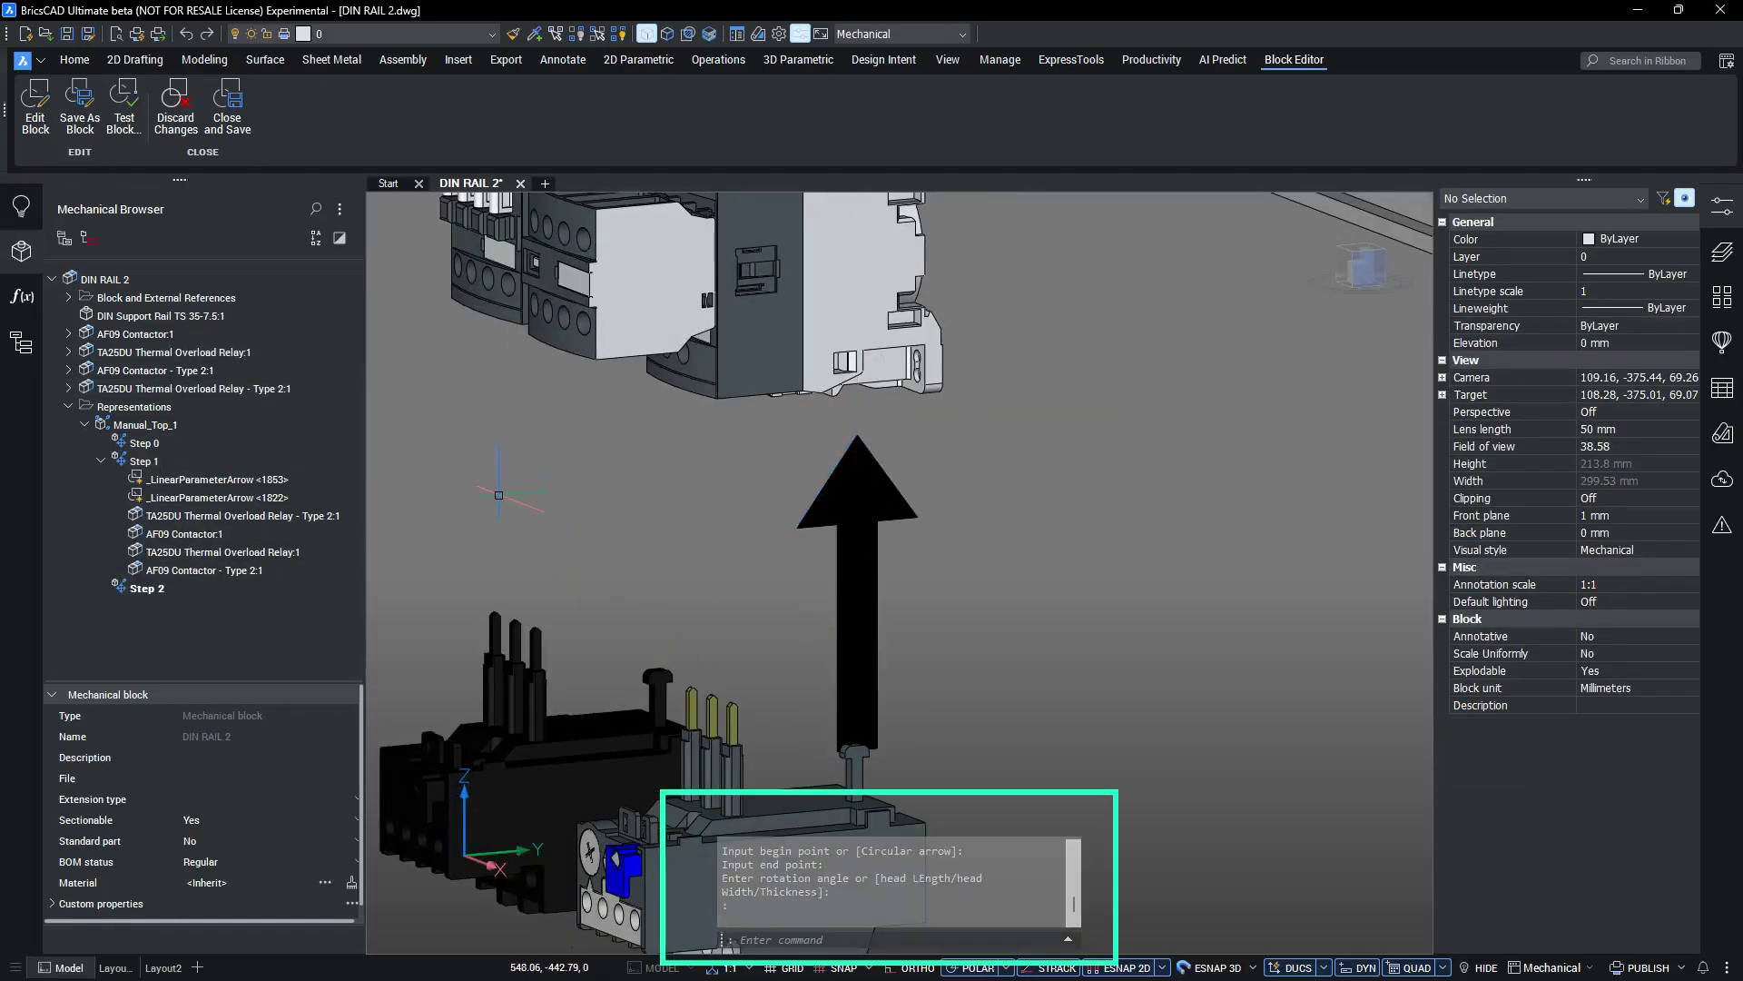
pyautogui.press('Return')
pyautogui.click(654, 676)
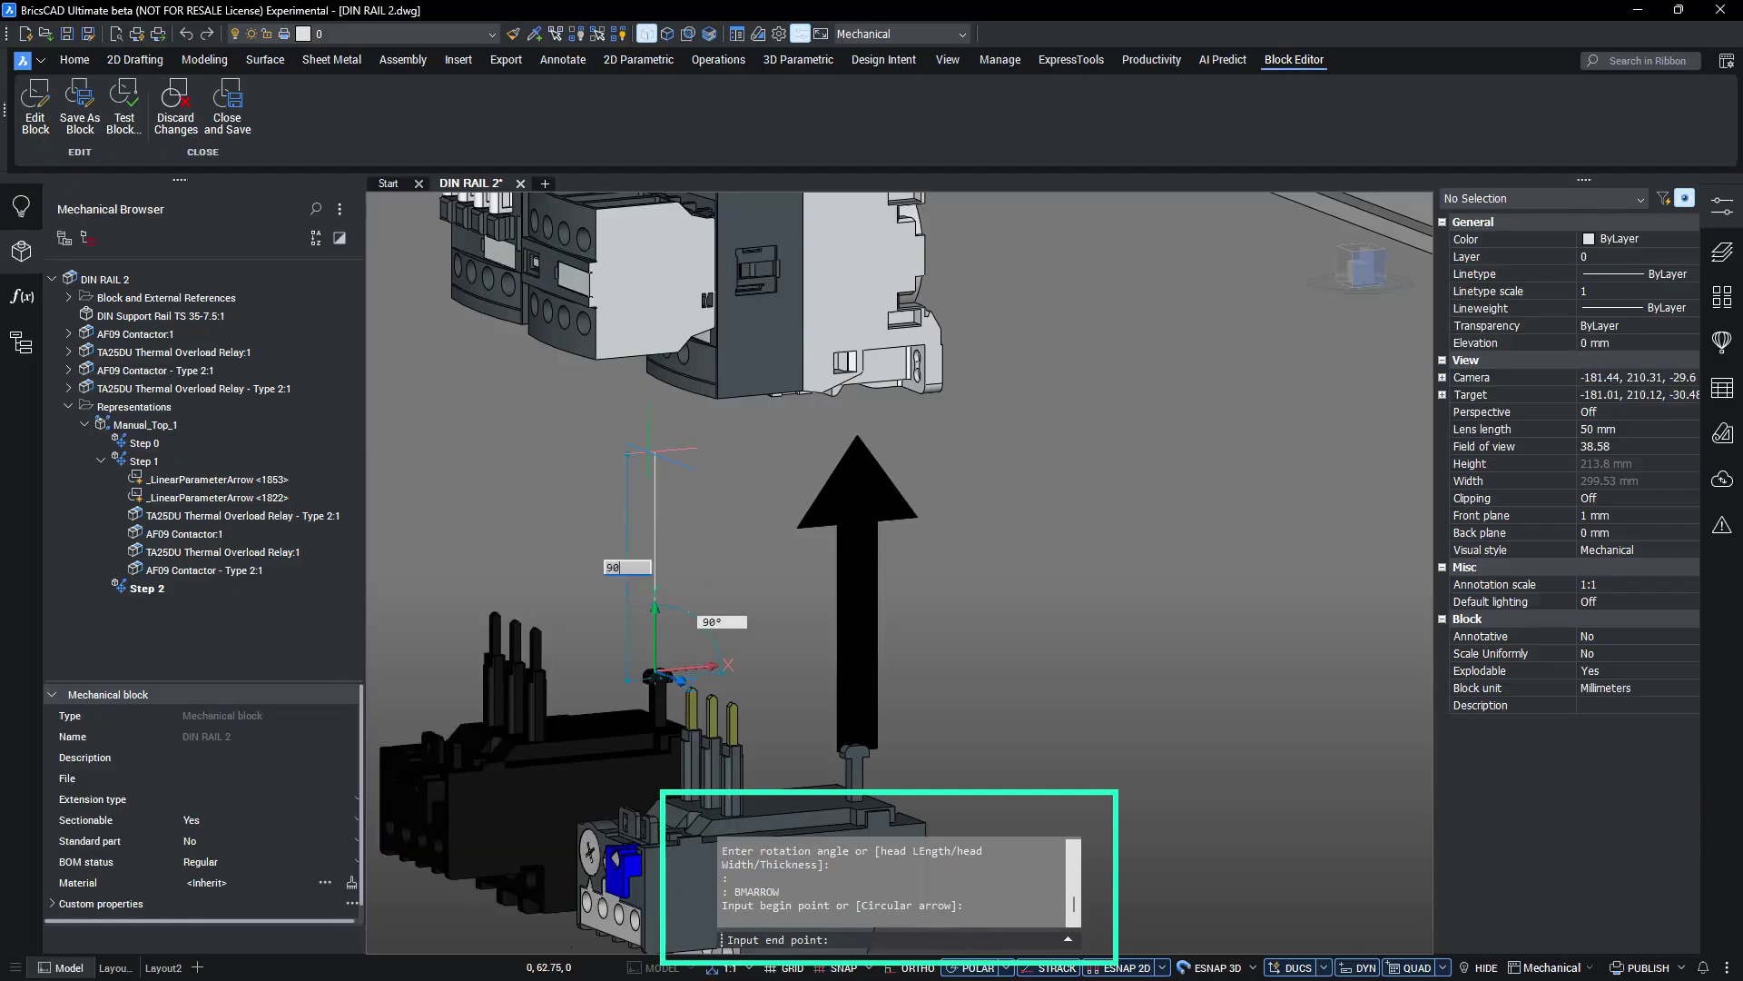
pyautogui.click(639, 451)
pyautogui.press('Return')
pyautogui.keyDown('shift'); pyautogui.moveTo(780, 504); pyautogui.dragTo(647, 558, button='middle'); pyautogui.keyUp('shift')
pyautogui.rightClick(151, 424)
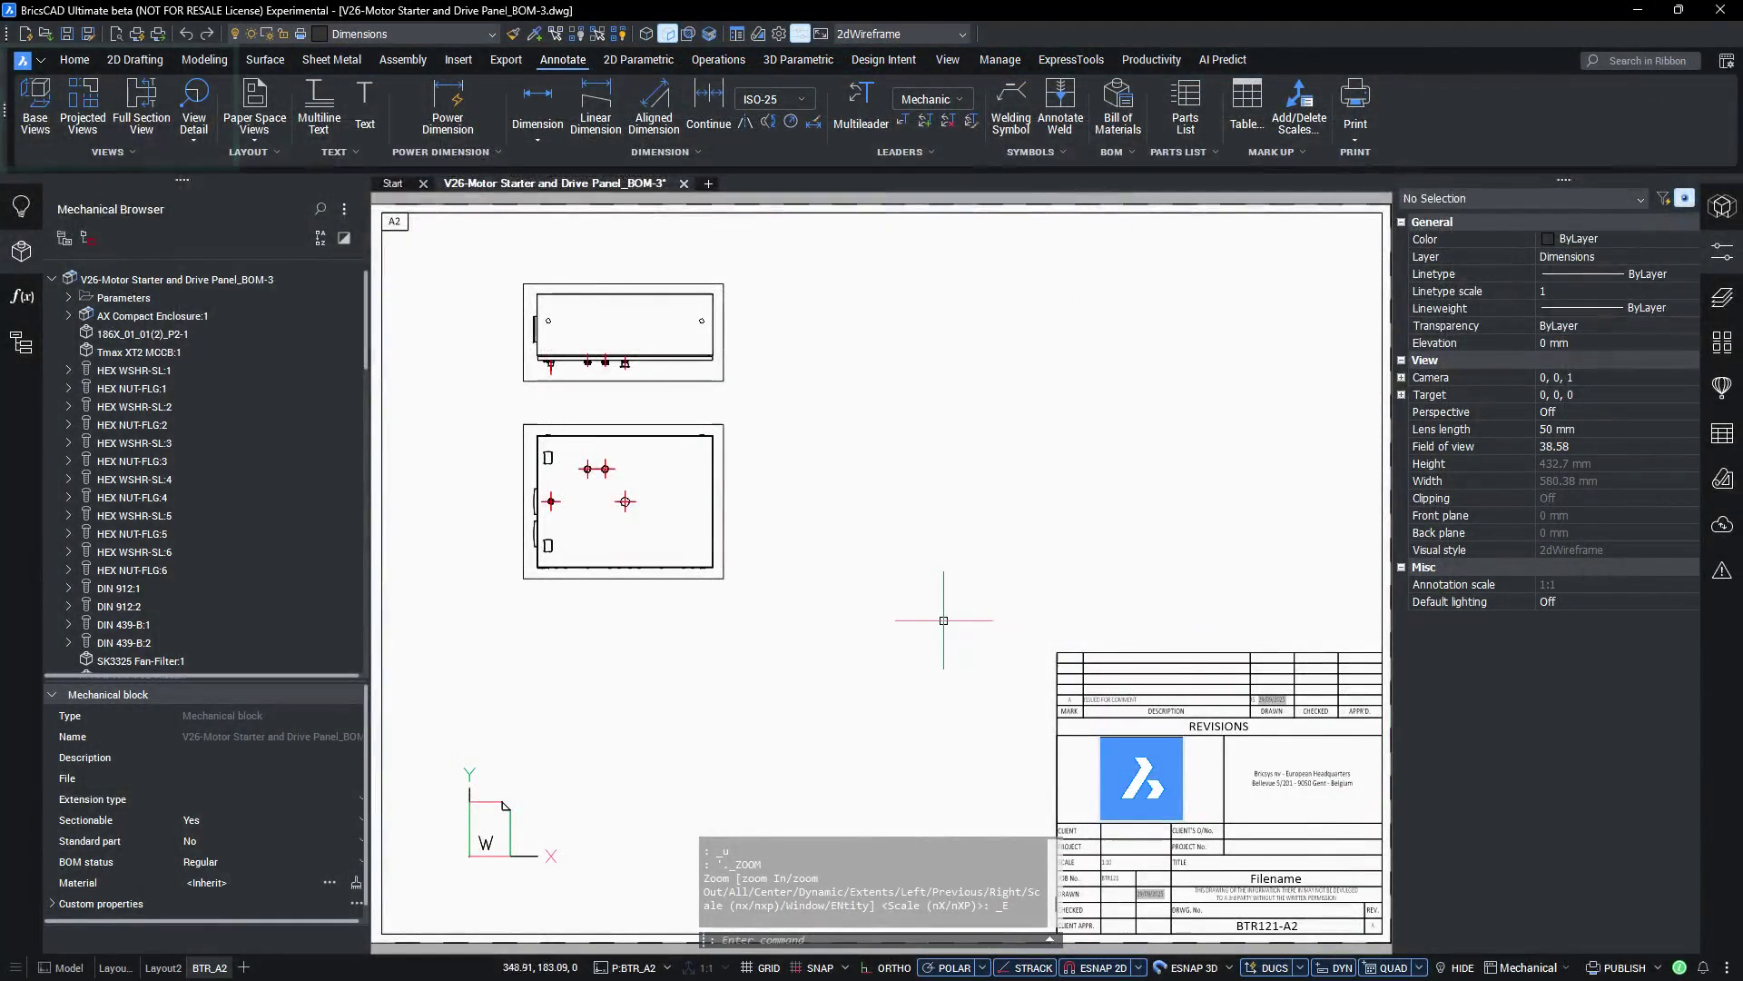
# Step: Cut full section A-A at 1:4 horizontally through the side view and place it below
pyautogui.click(147, 96)
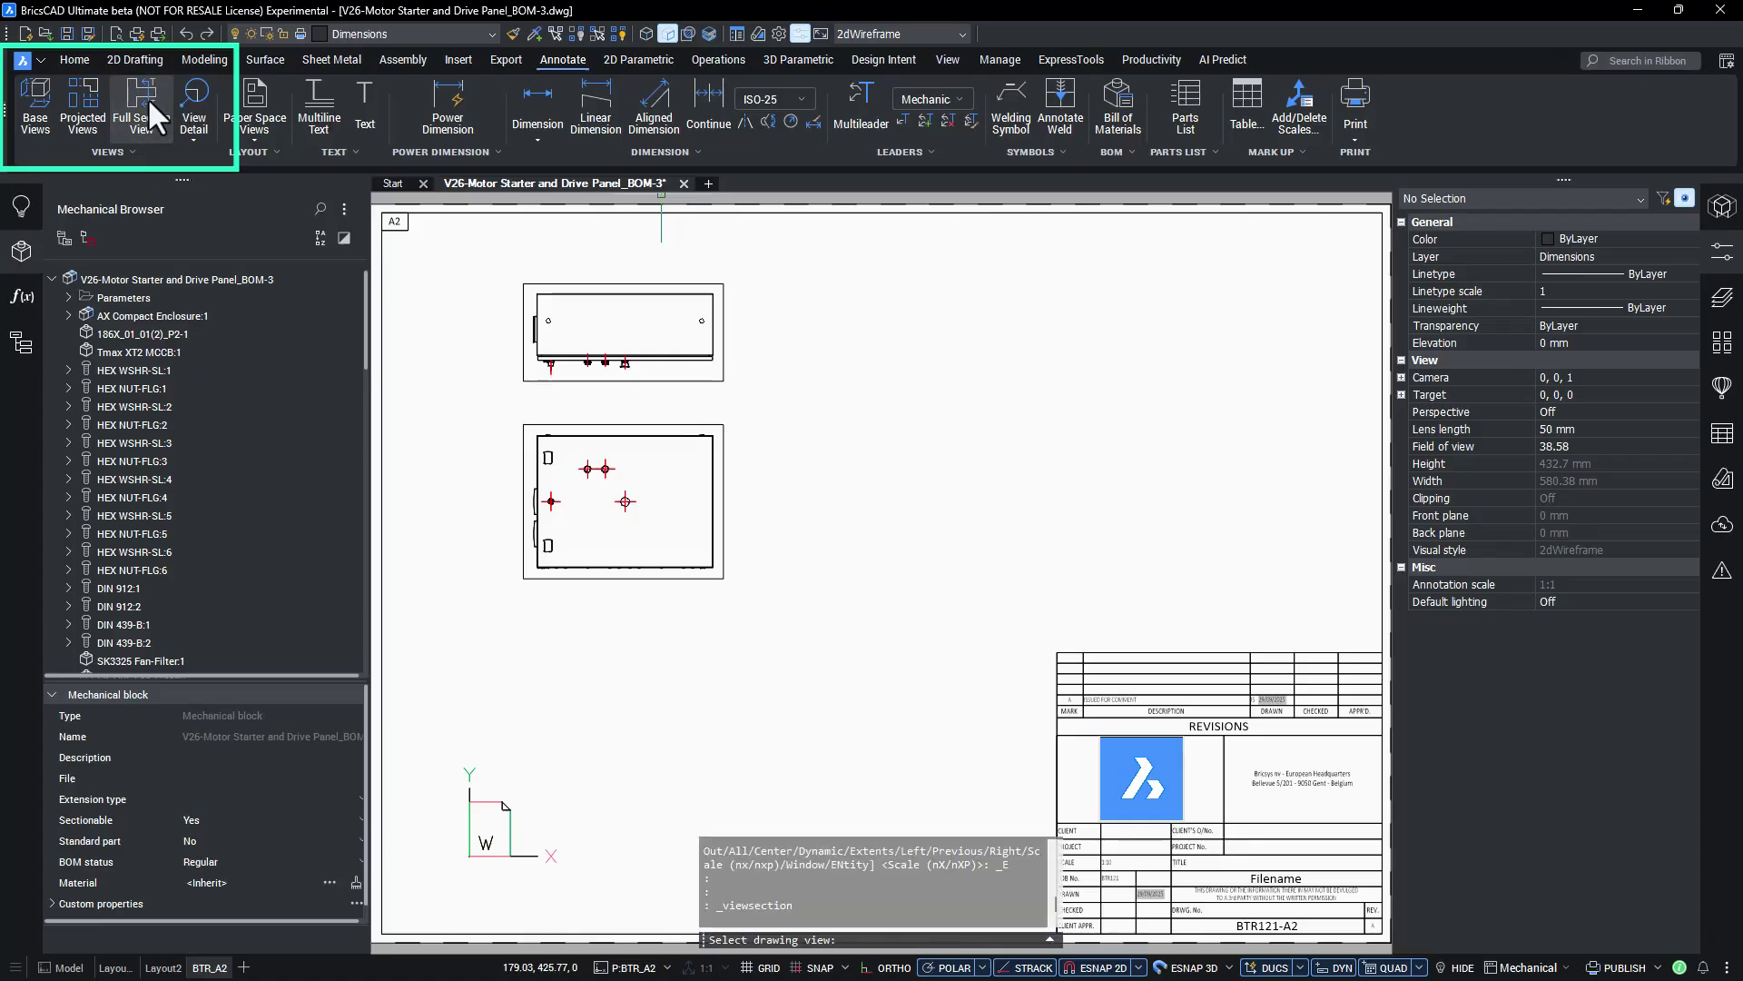
pyautogui.click(516, 360)
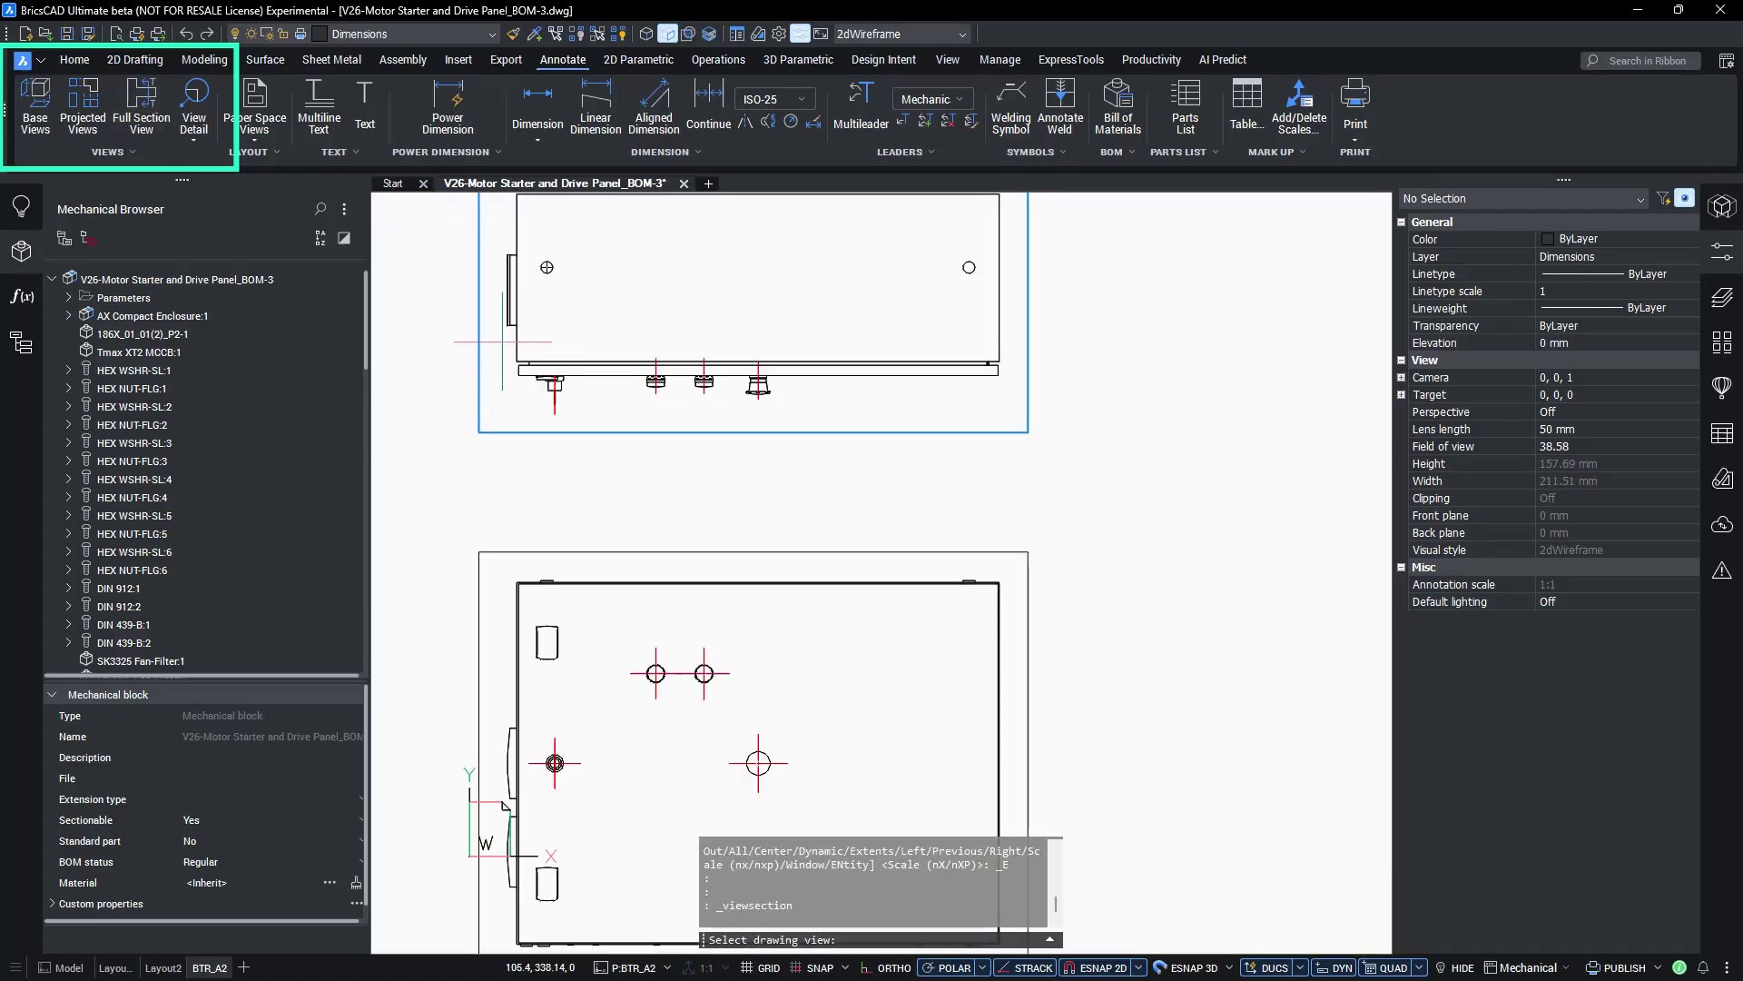
pyautogui.click(500, 343)
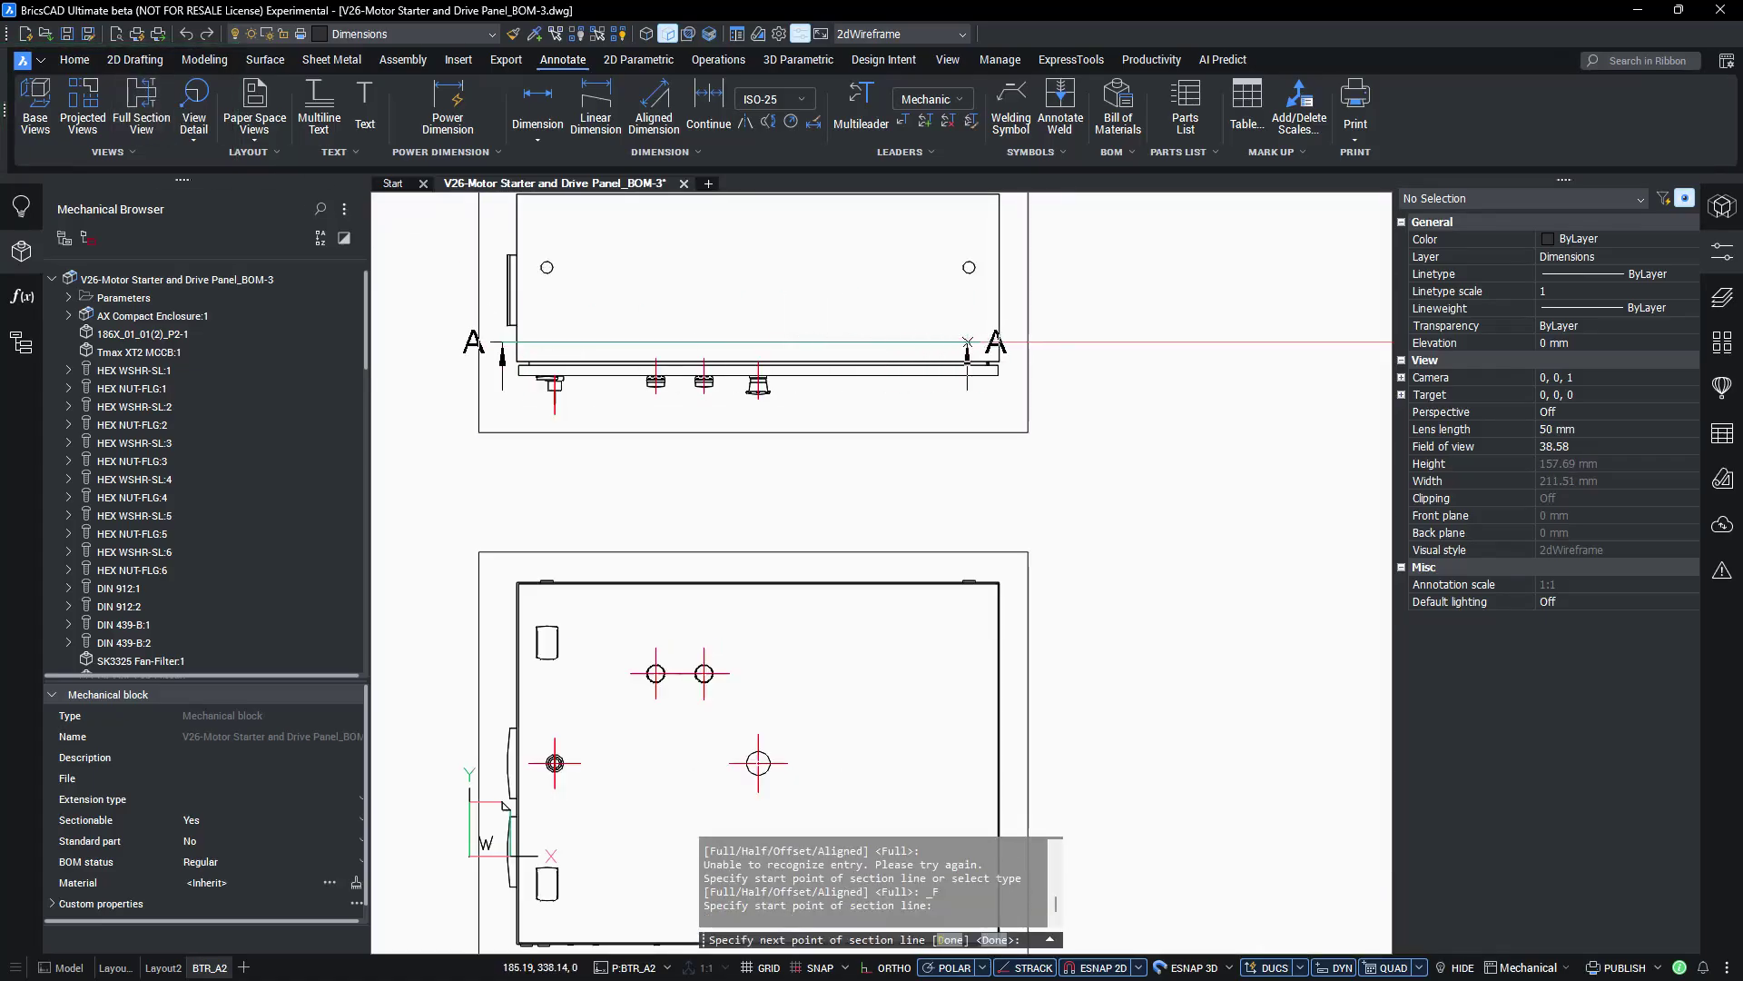
pyautogui.click(1016, 342)
pyautogui.press('Return')
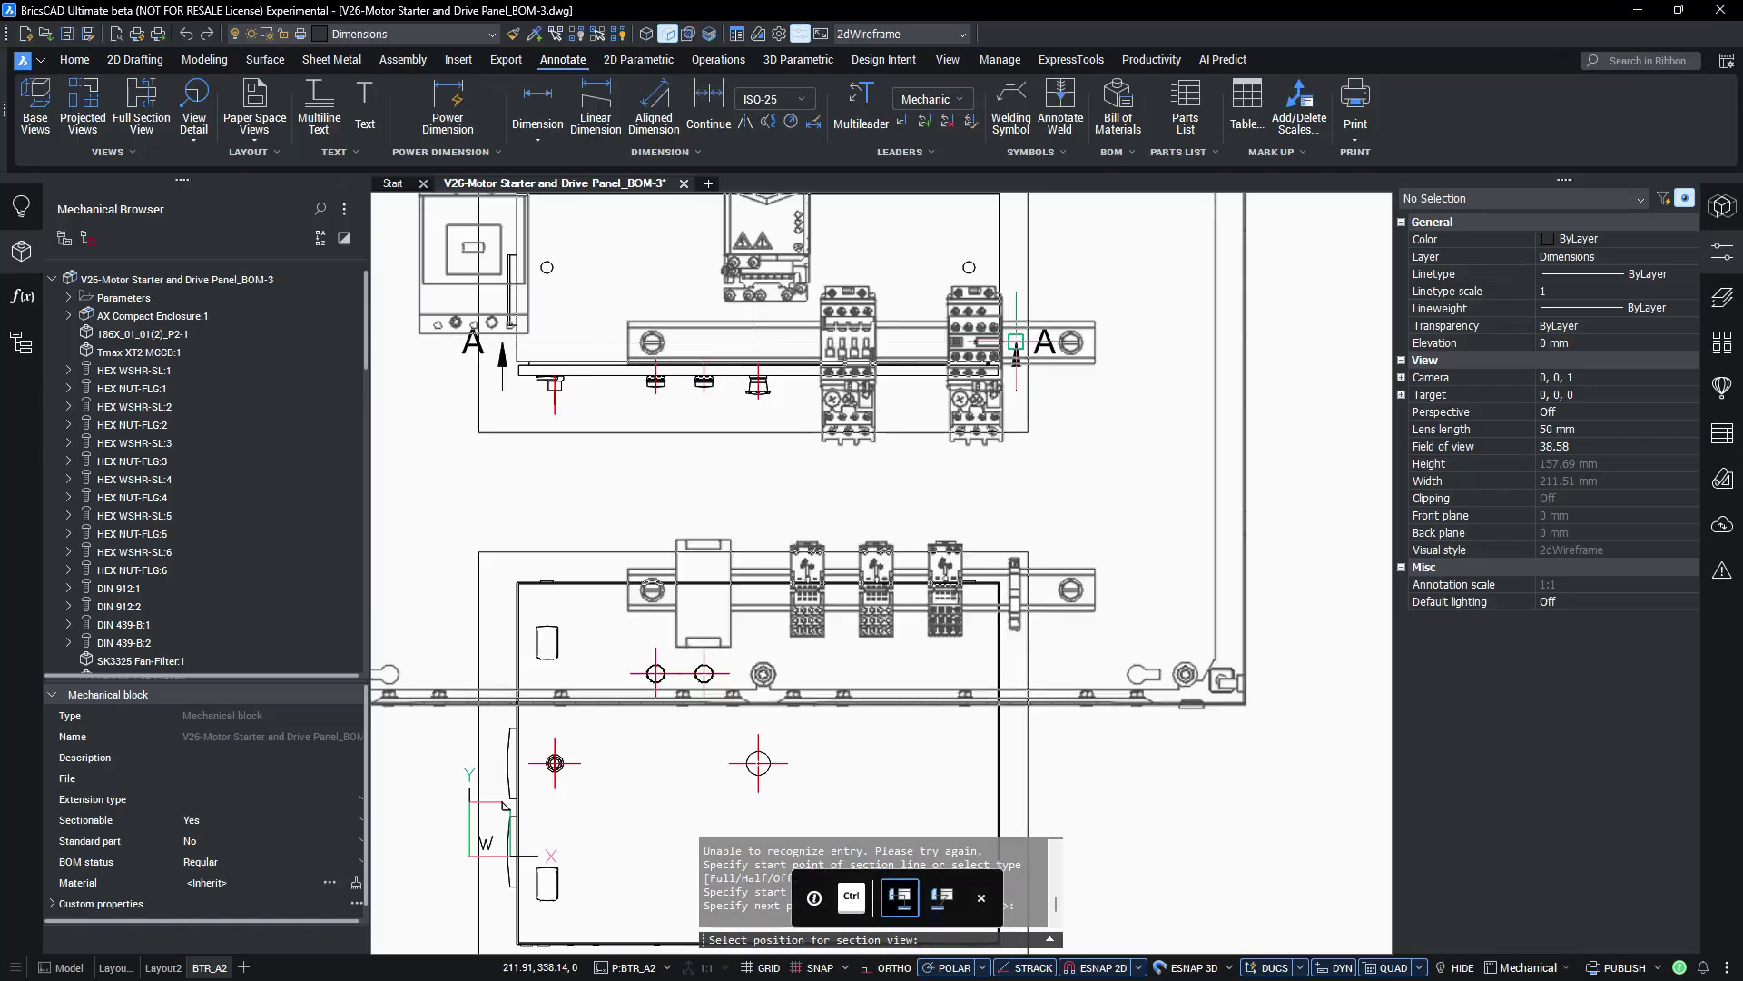
pyautogui.click(1037, 629)
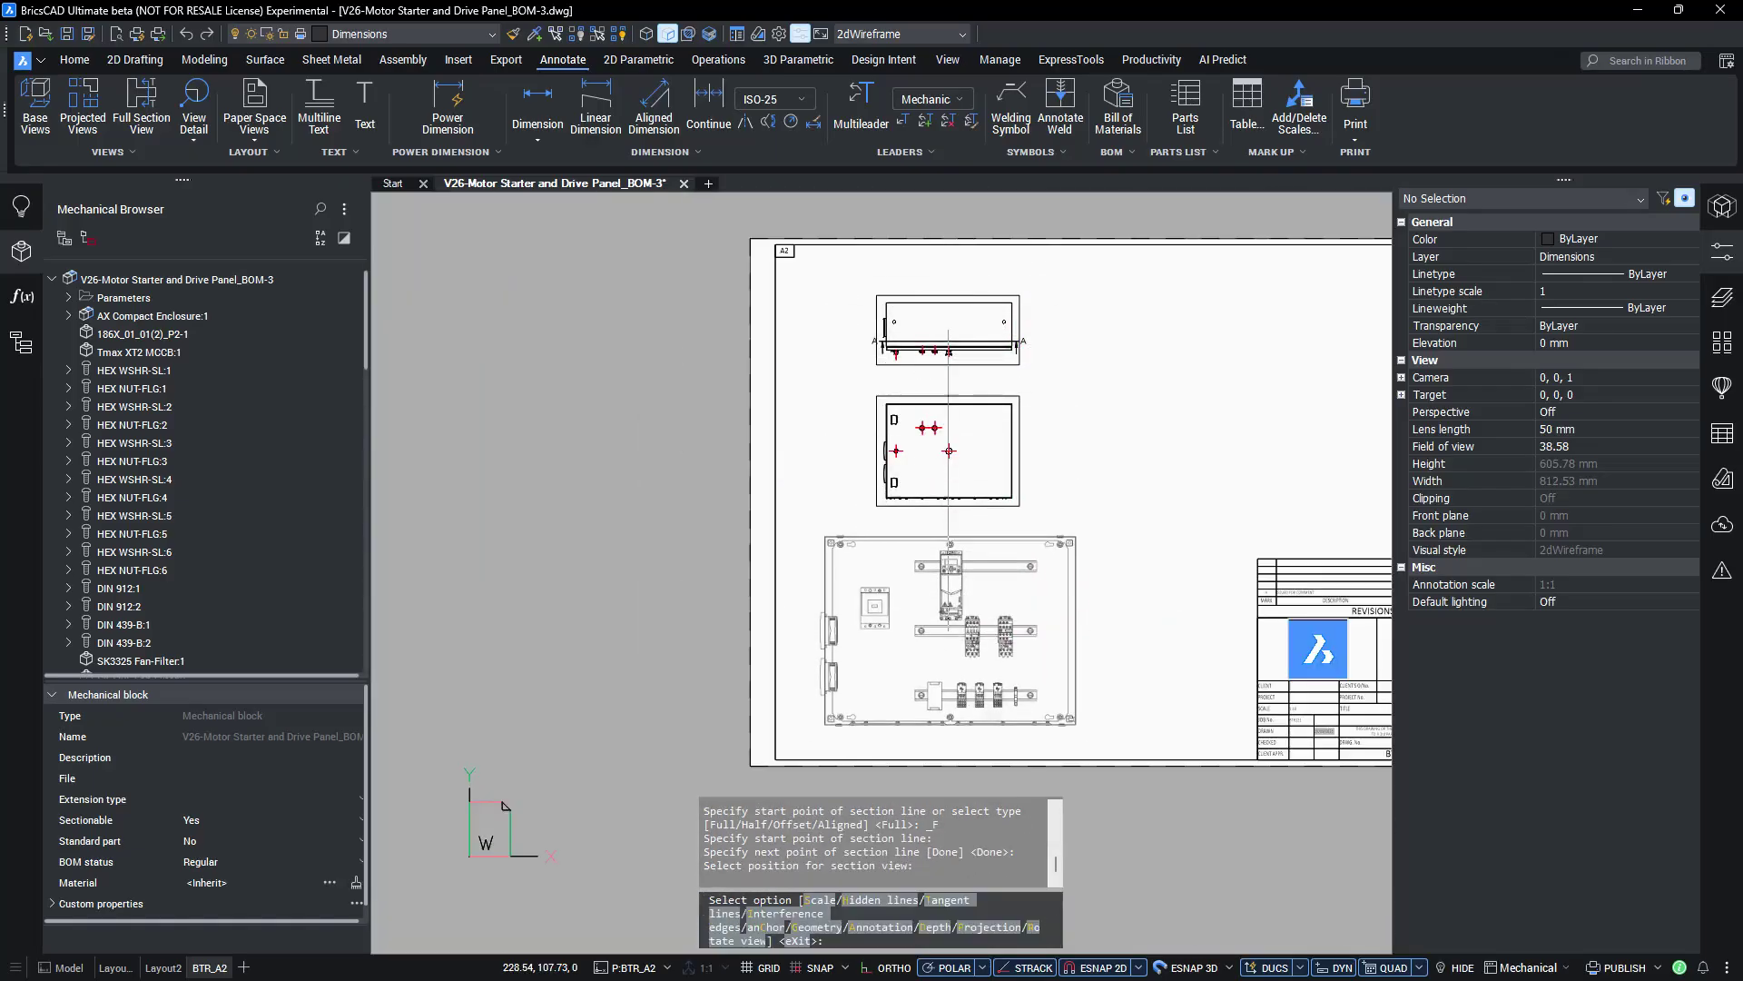
pyautogui.press('Return')
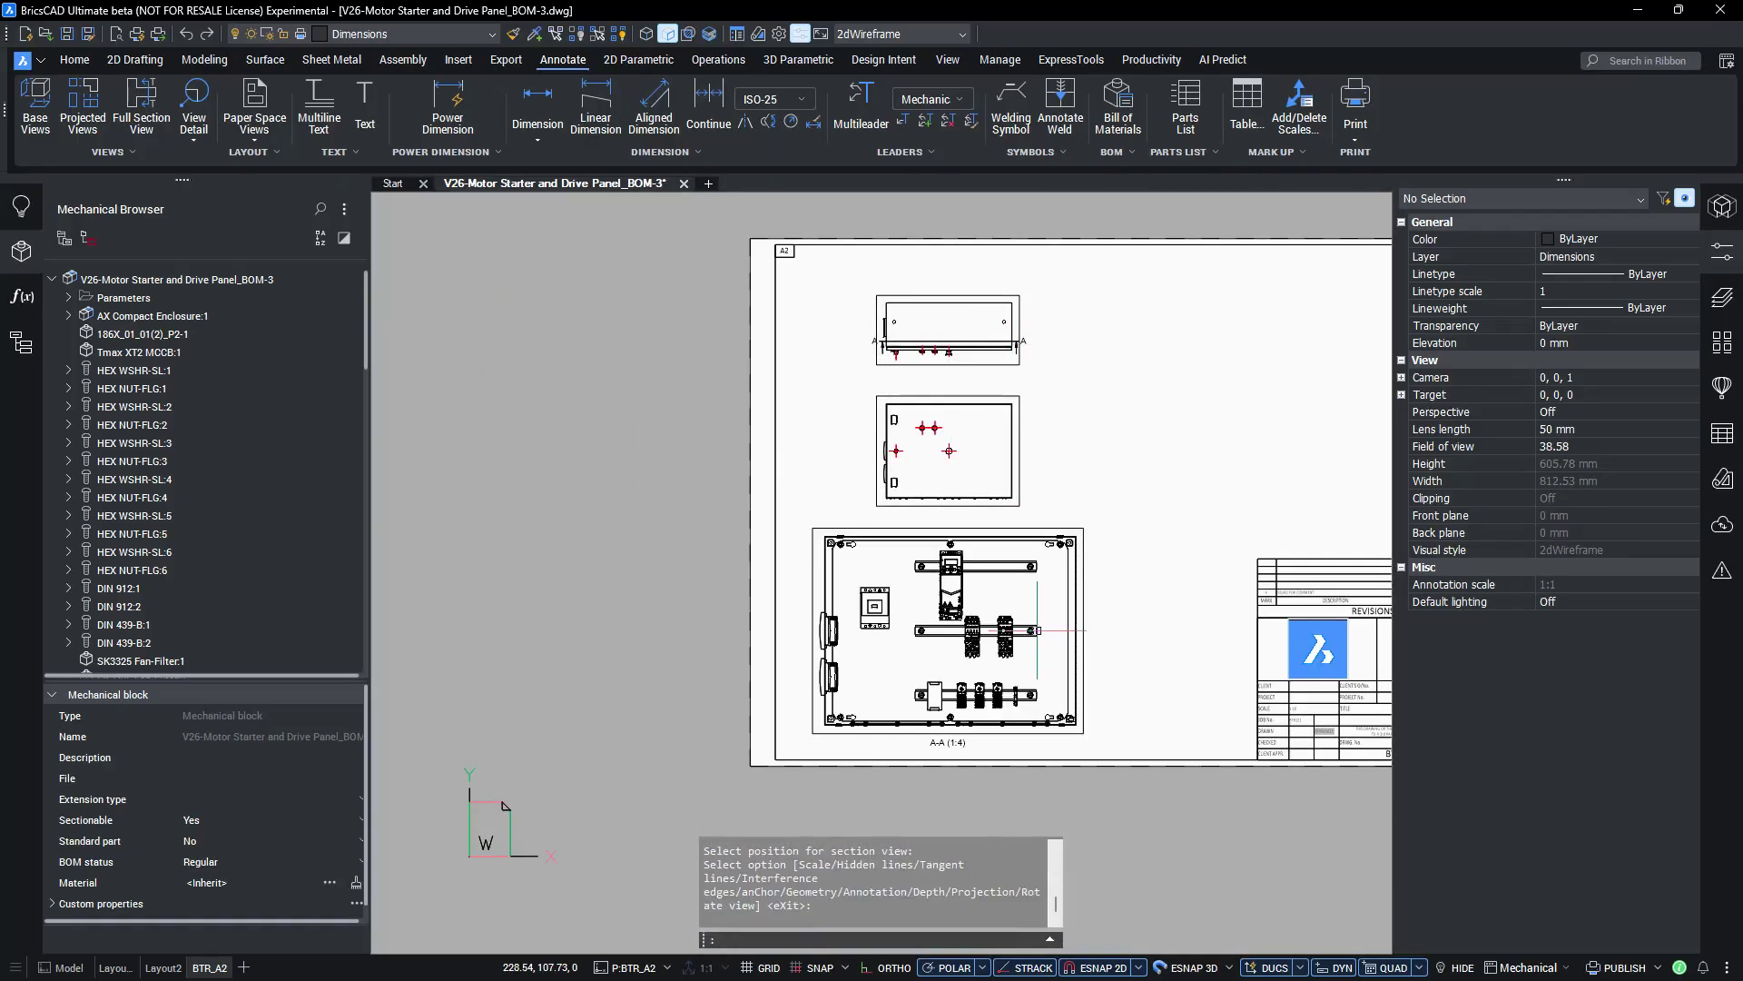
# Step: Project a side view right of the front view plus an isometric view above it
pyautogui.click(101, 105)
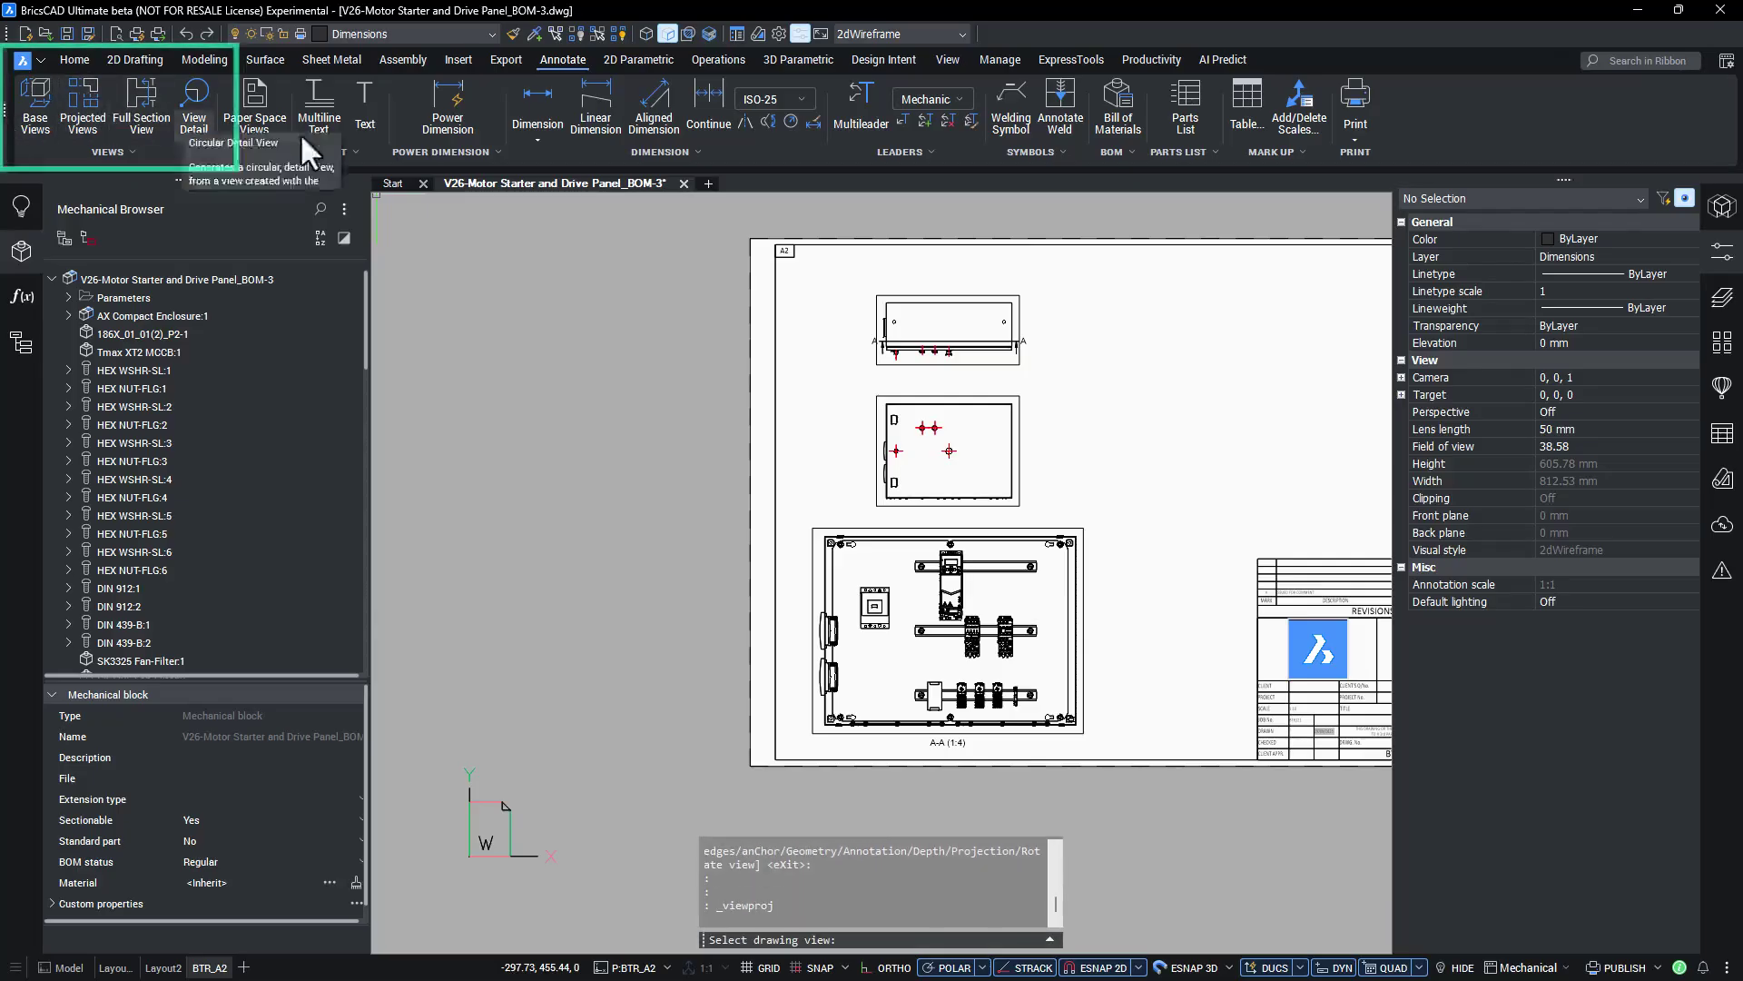
pyautogui.click(950, 450)
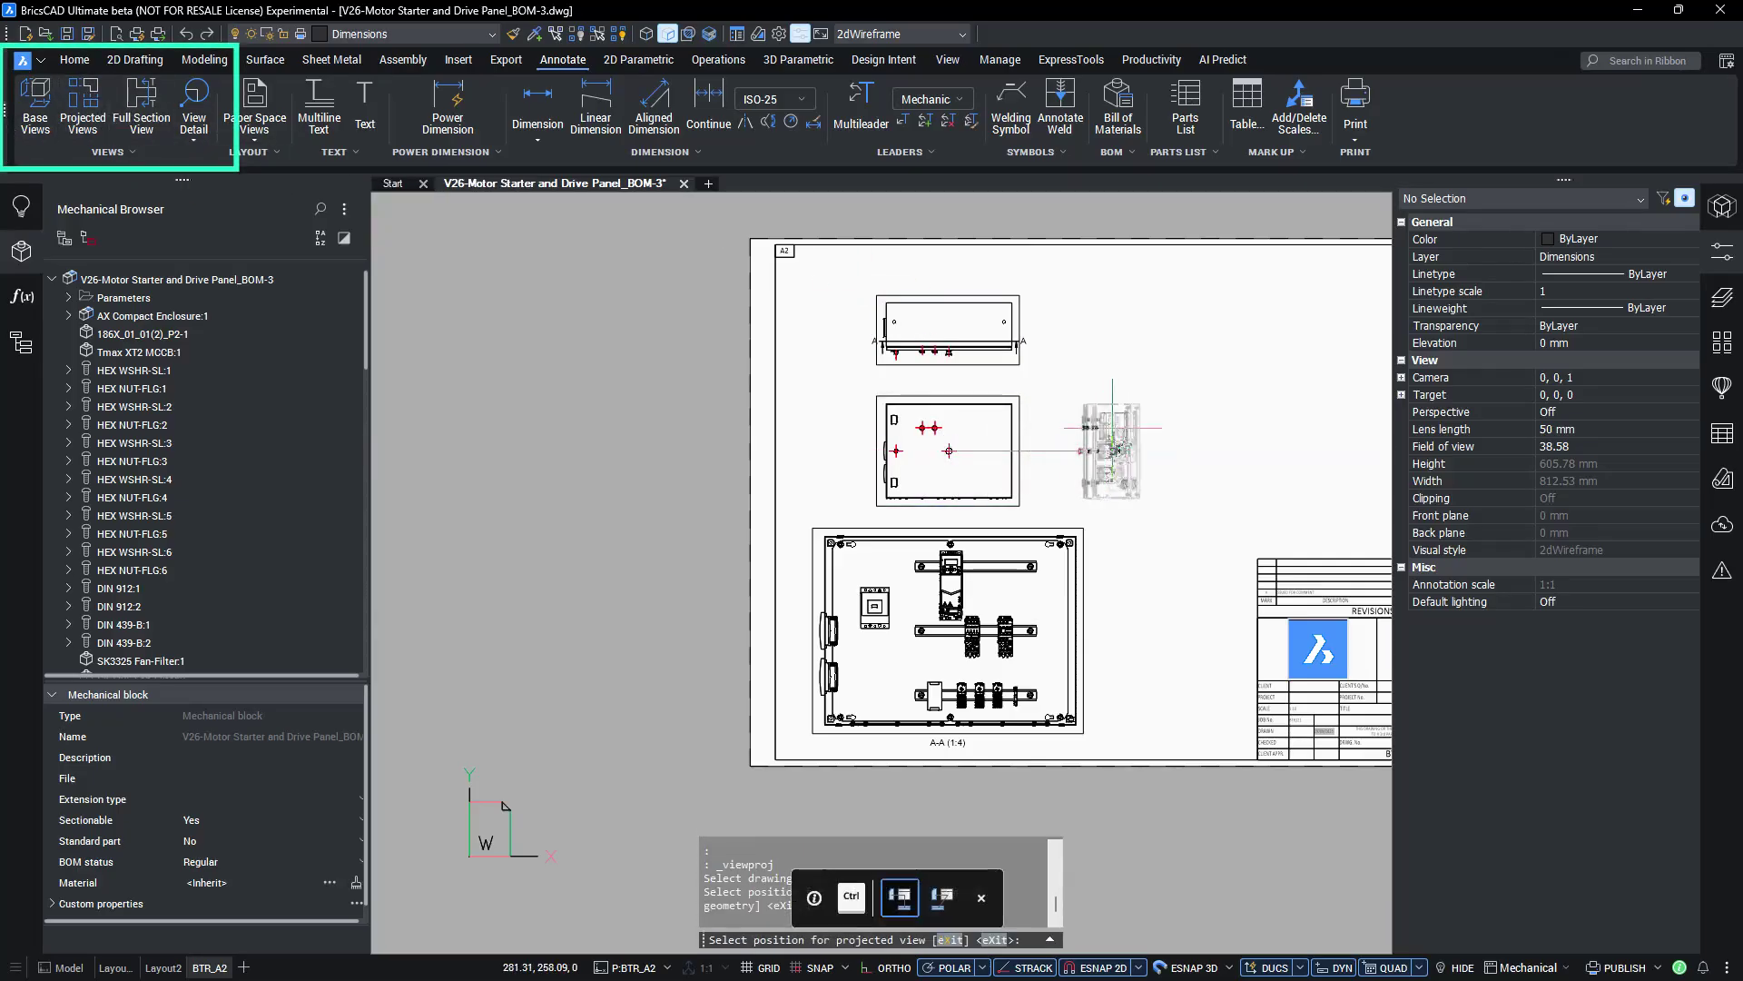
pyautogui.click(1112, 449)
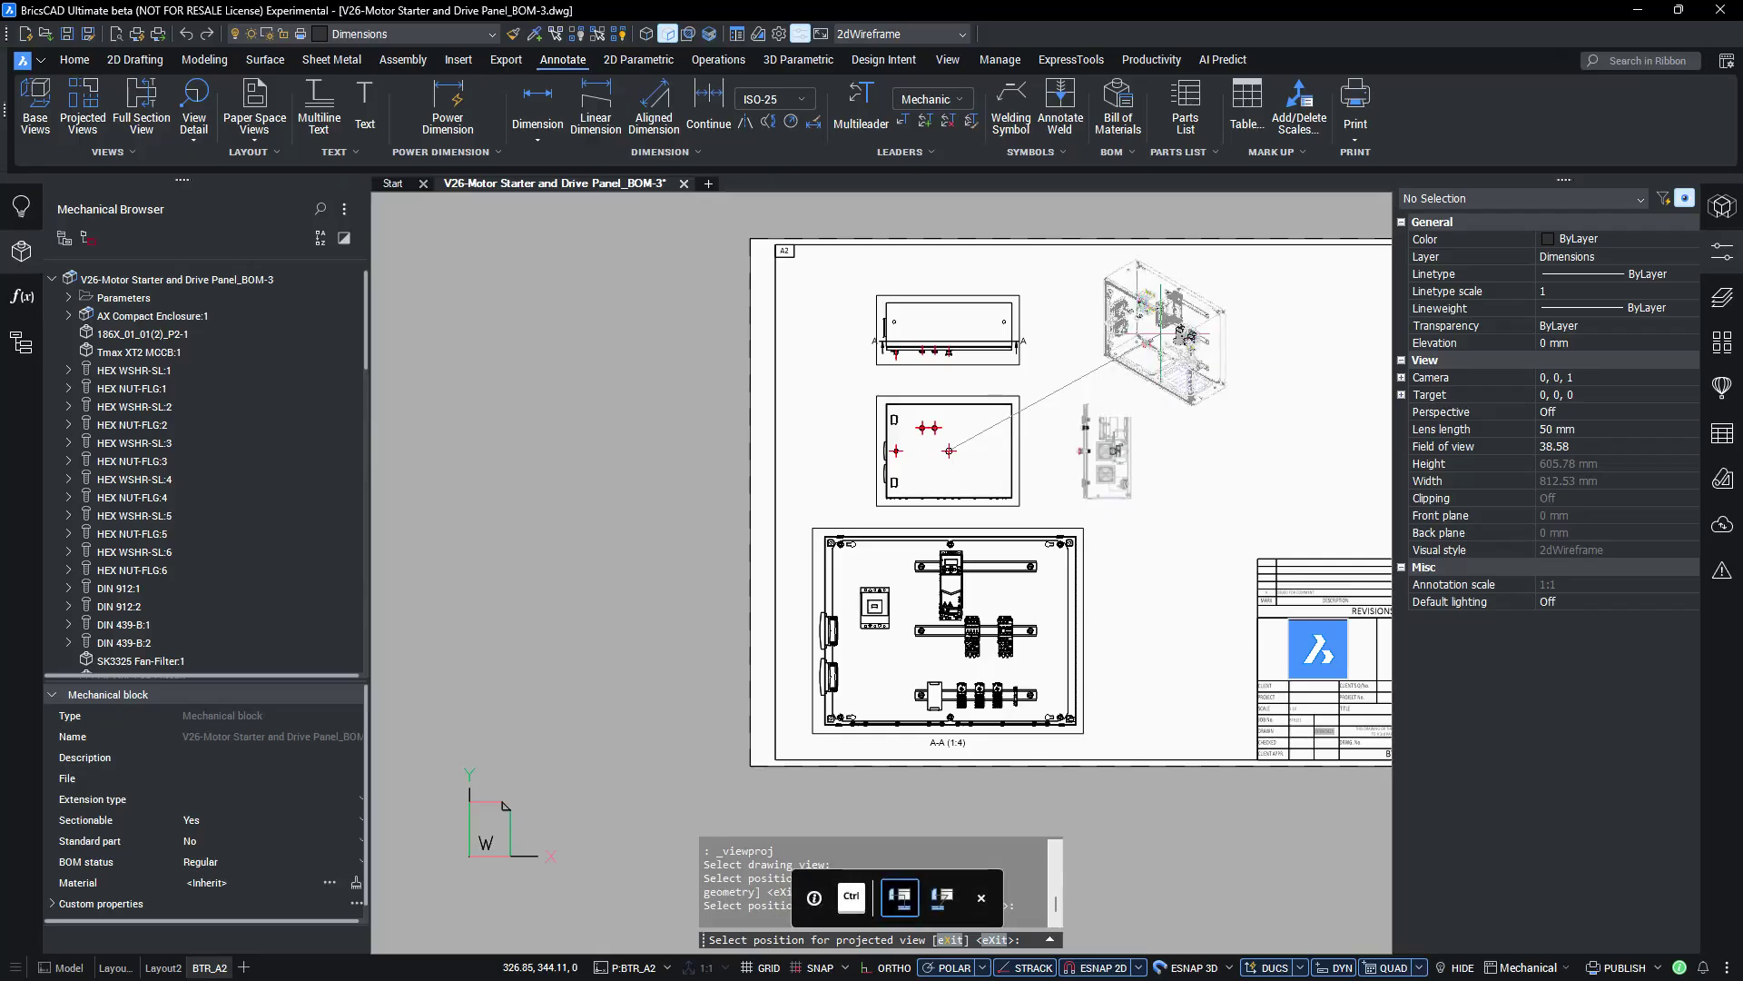
pyautogui.press('Return')
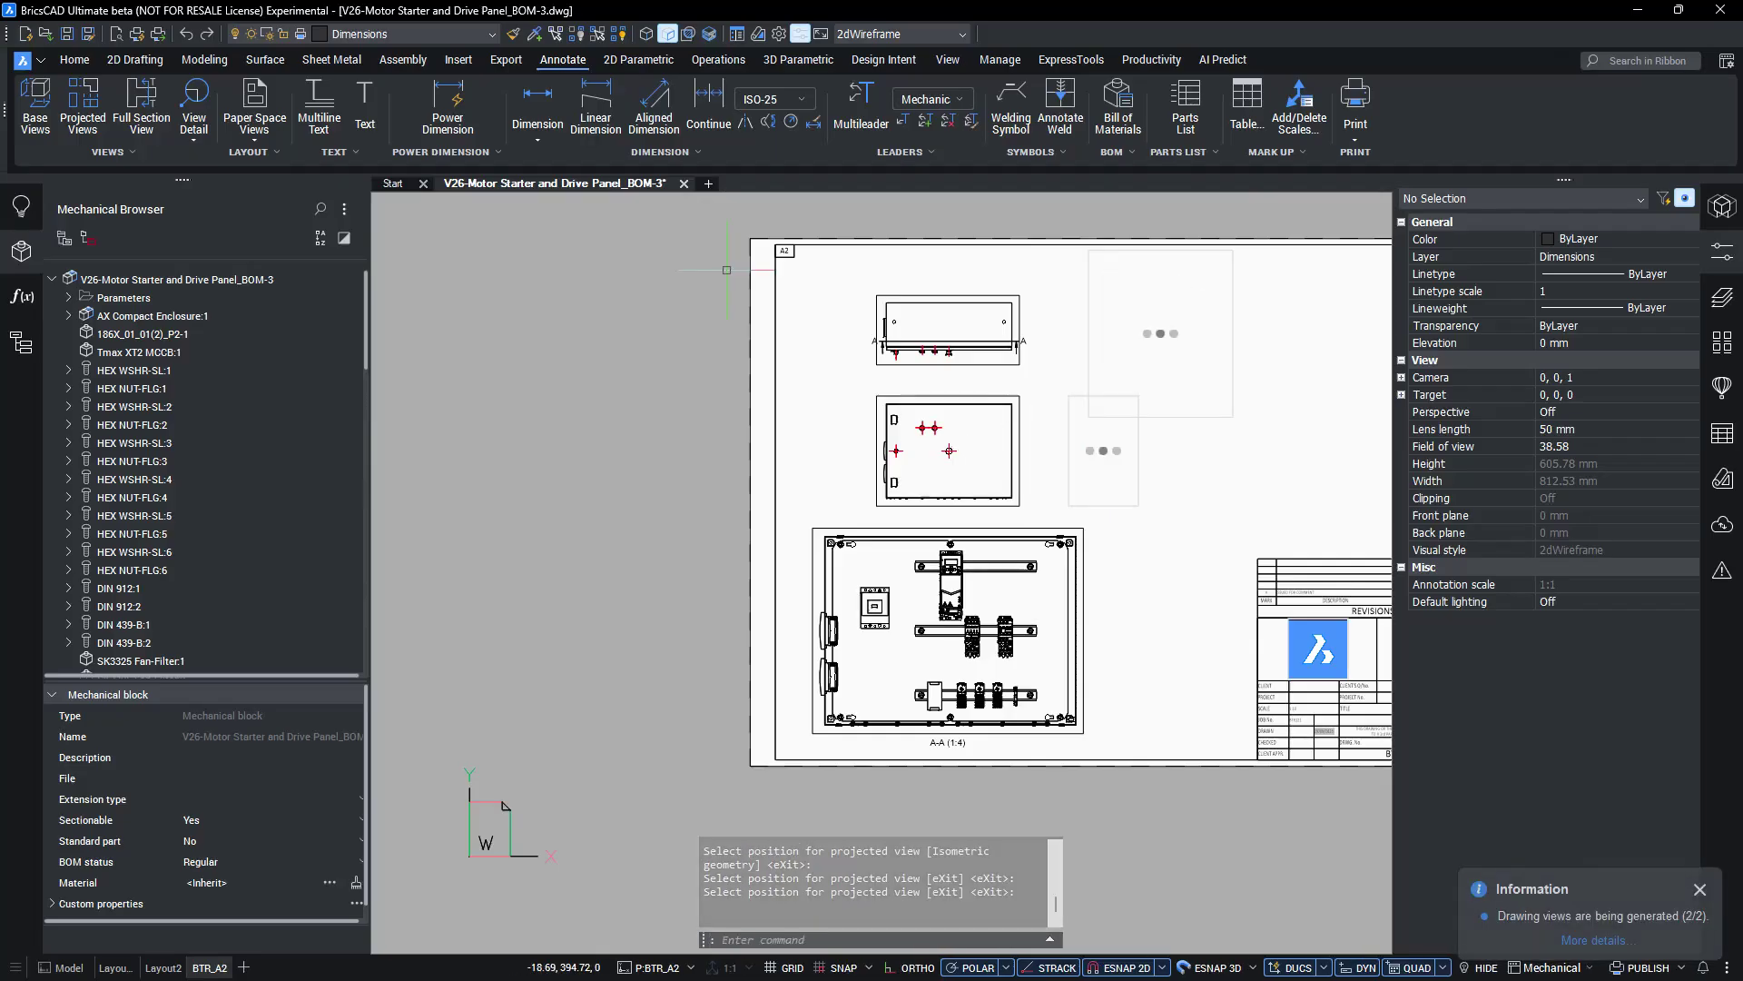
# Step: Place circular detail B at 1:2 of section A-A's lower rail parts, then open BOM Manager
pyautogui.click(194, 95)
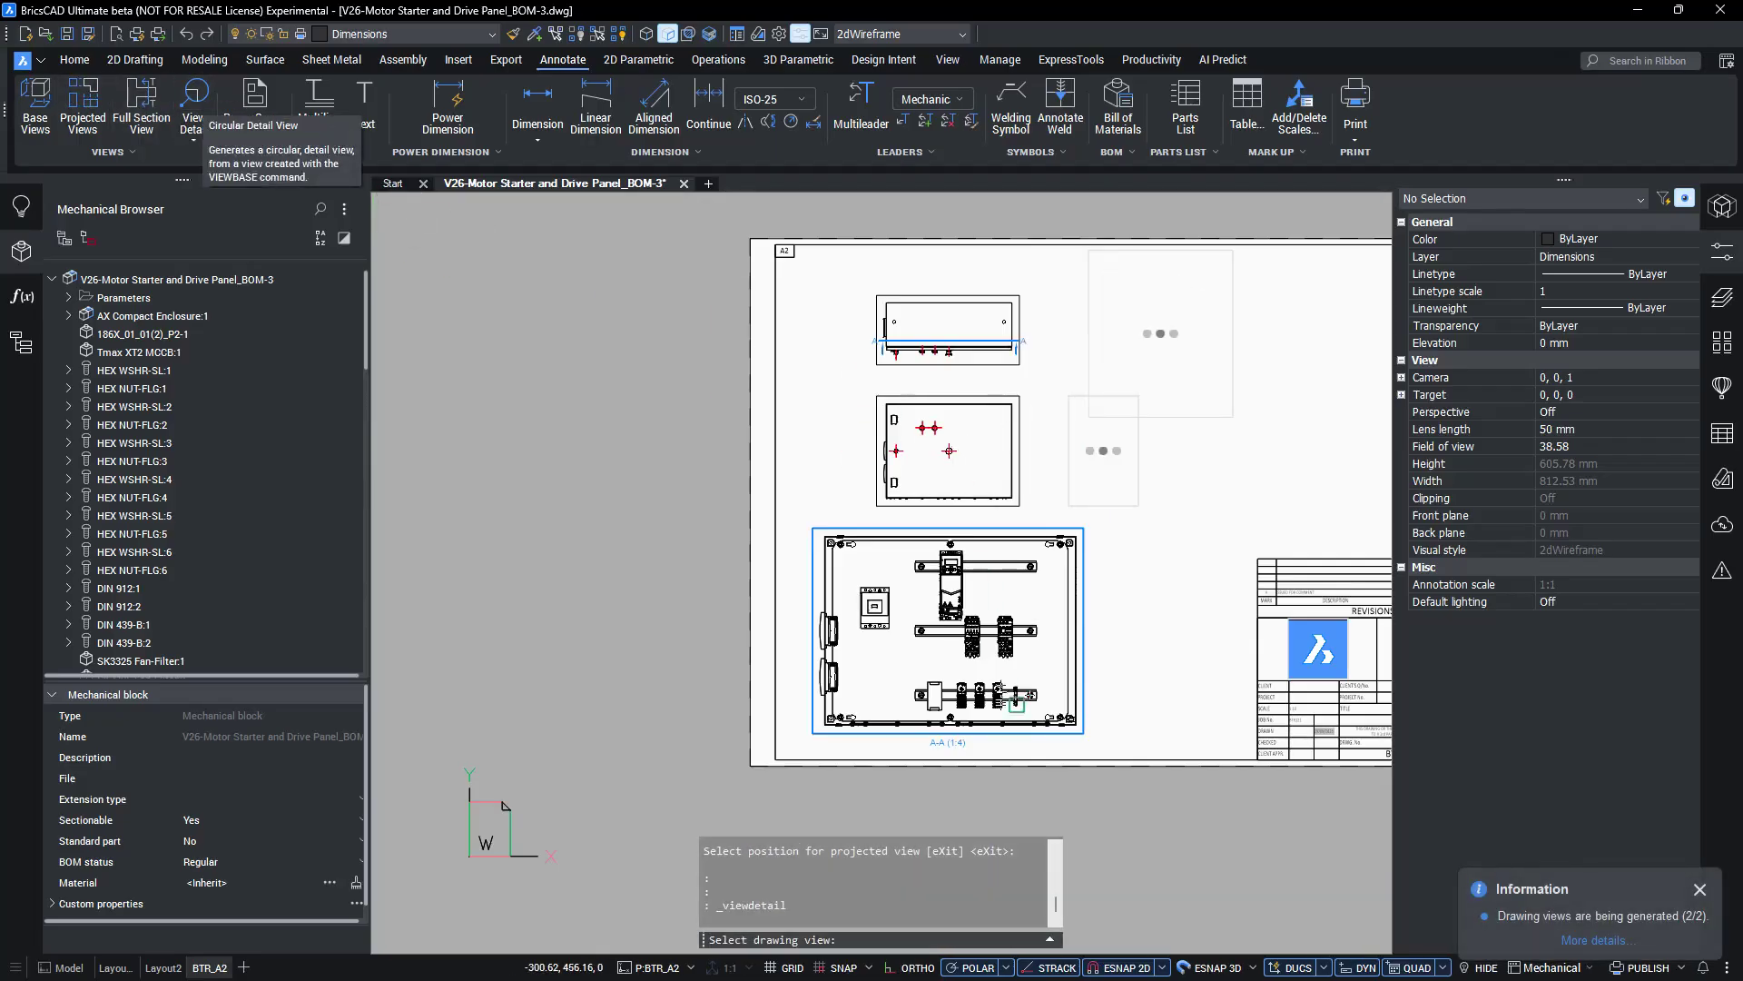
pyautogui.scroll(5, 1037, 694)
pyautogui.click(889, 697)
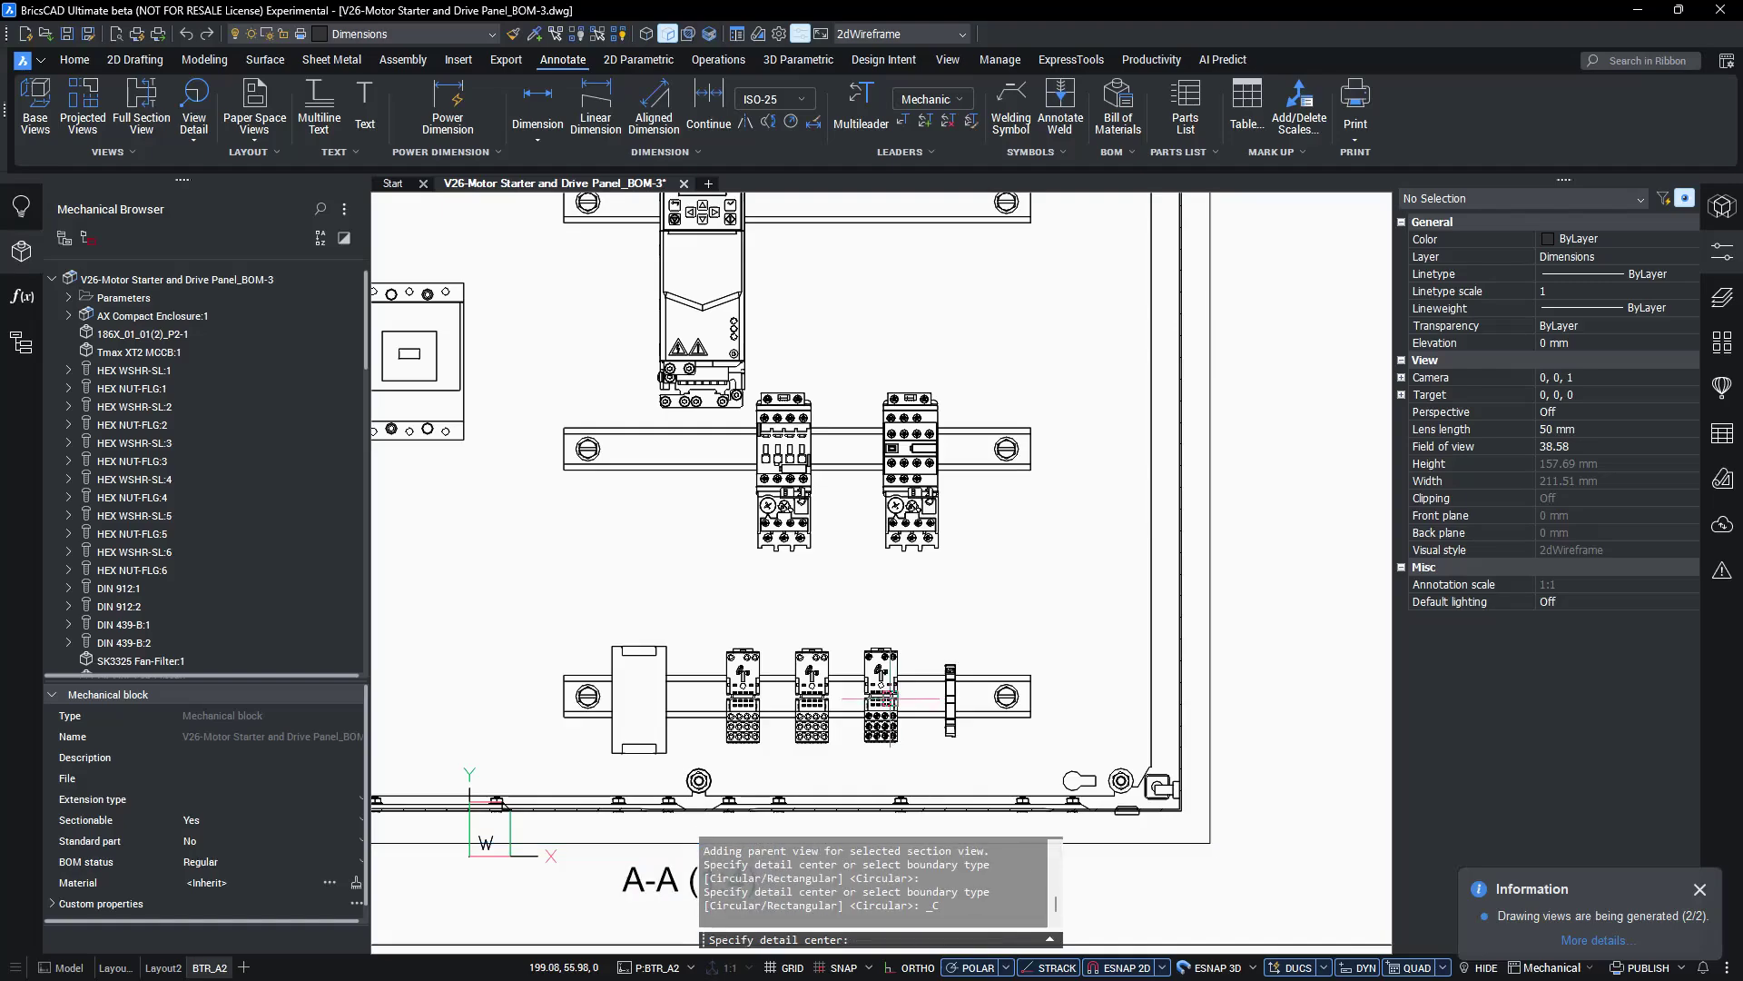
pyautogui.click(894, 701)
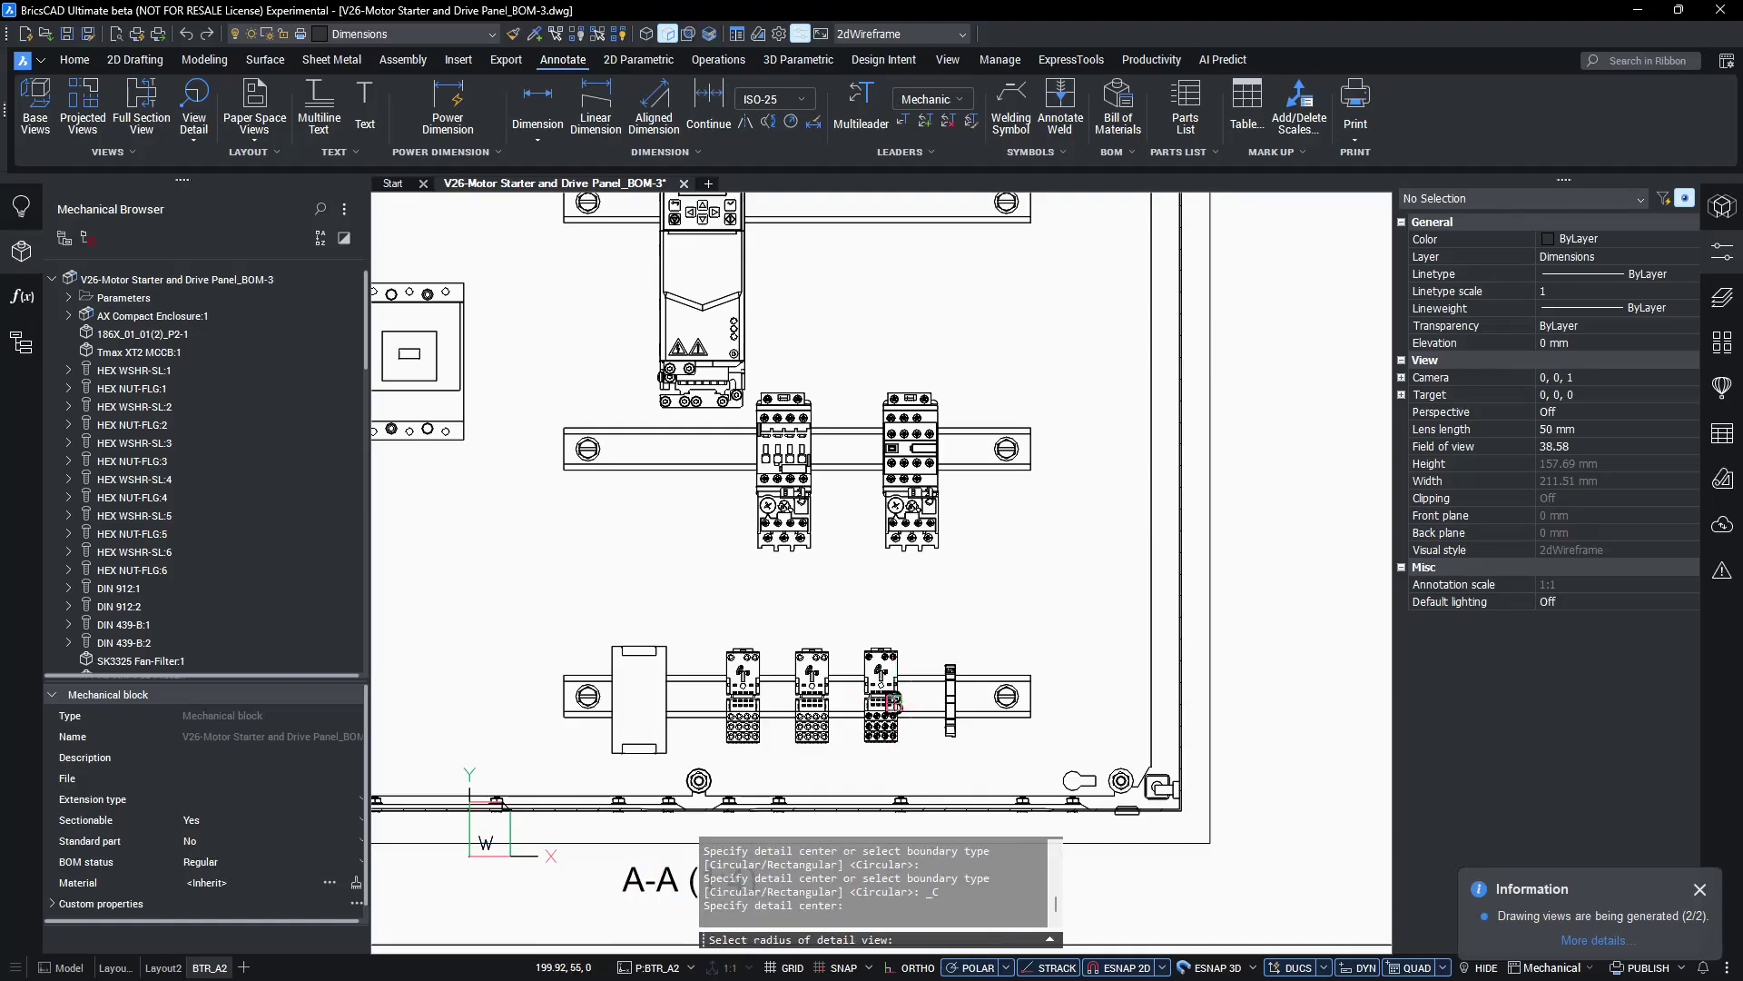
pyautogui.click(1015, 734)
pyautogui.scroll(-4, 890, 743)
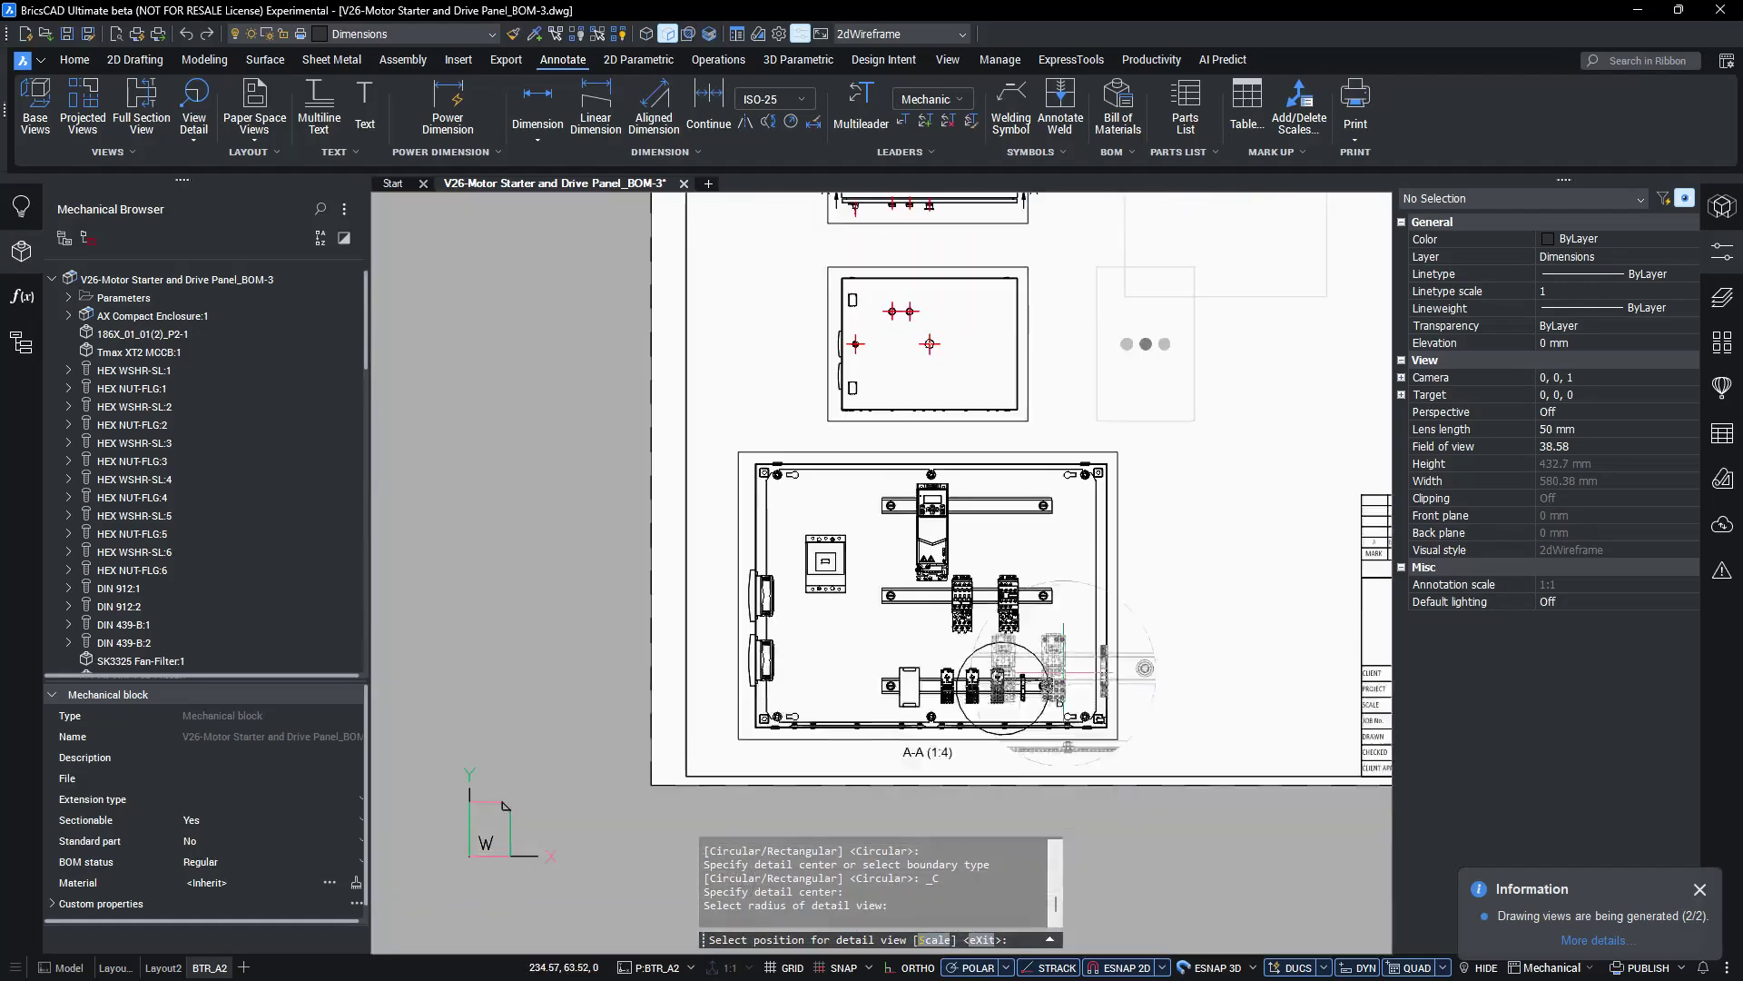
pyautogui.click(1045, 620)
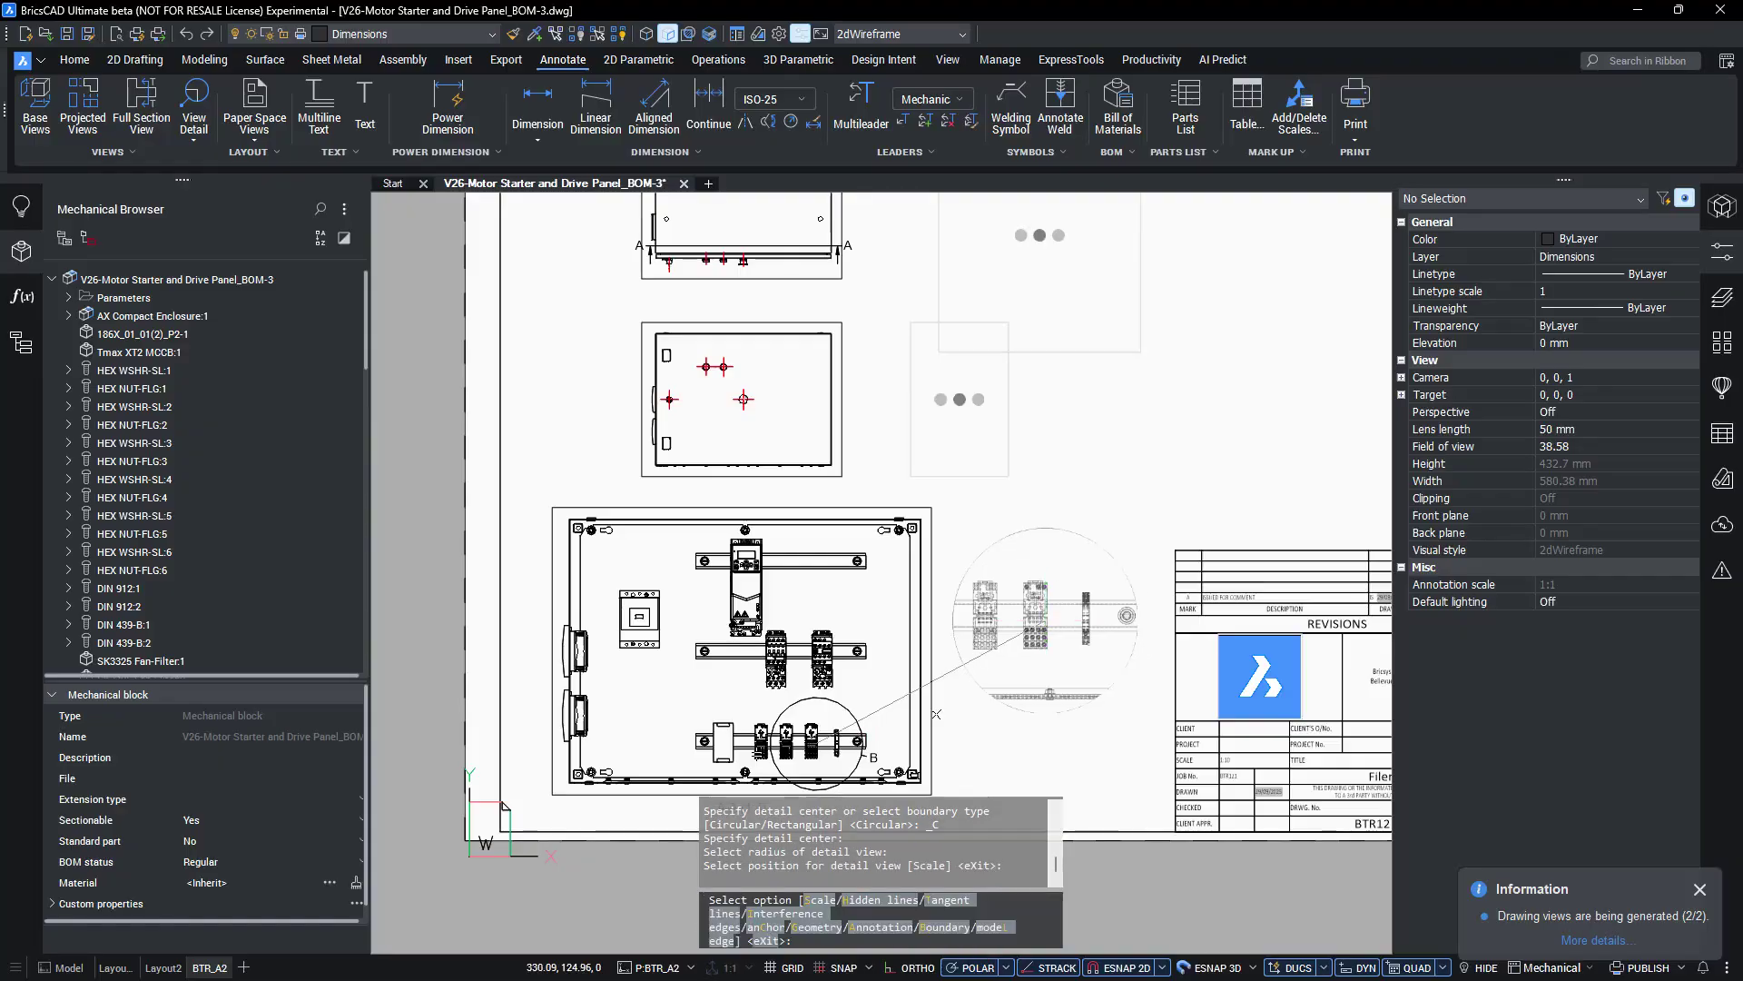
pyautogui.press('Return')
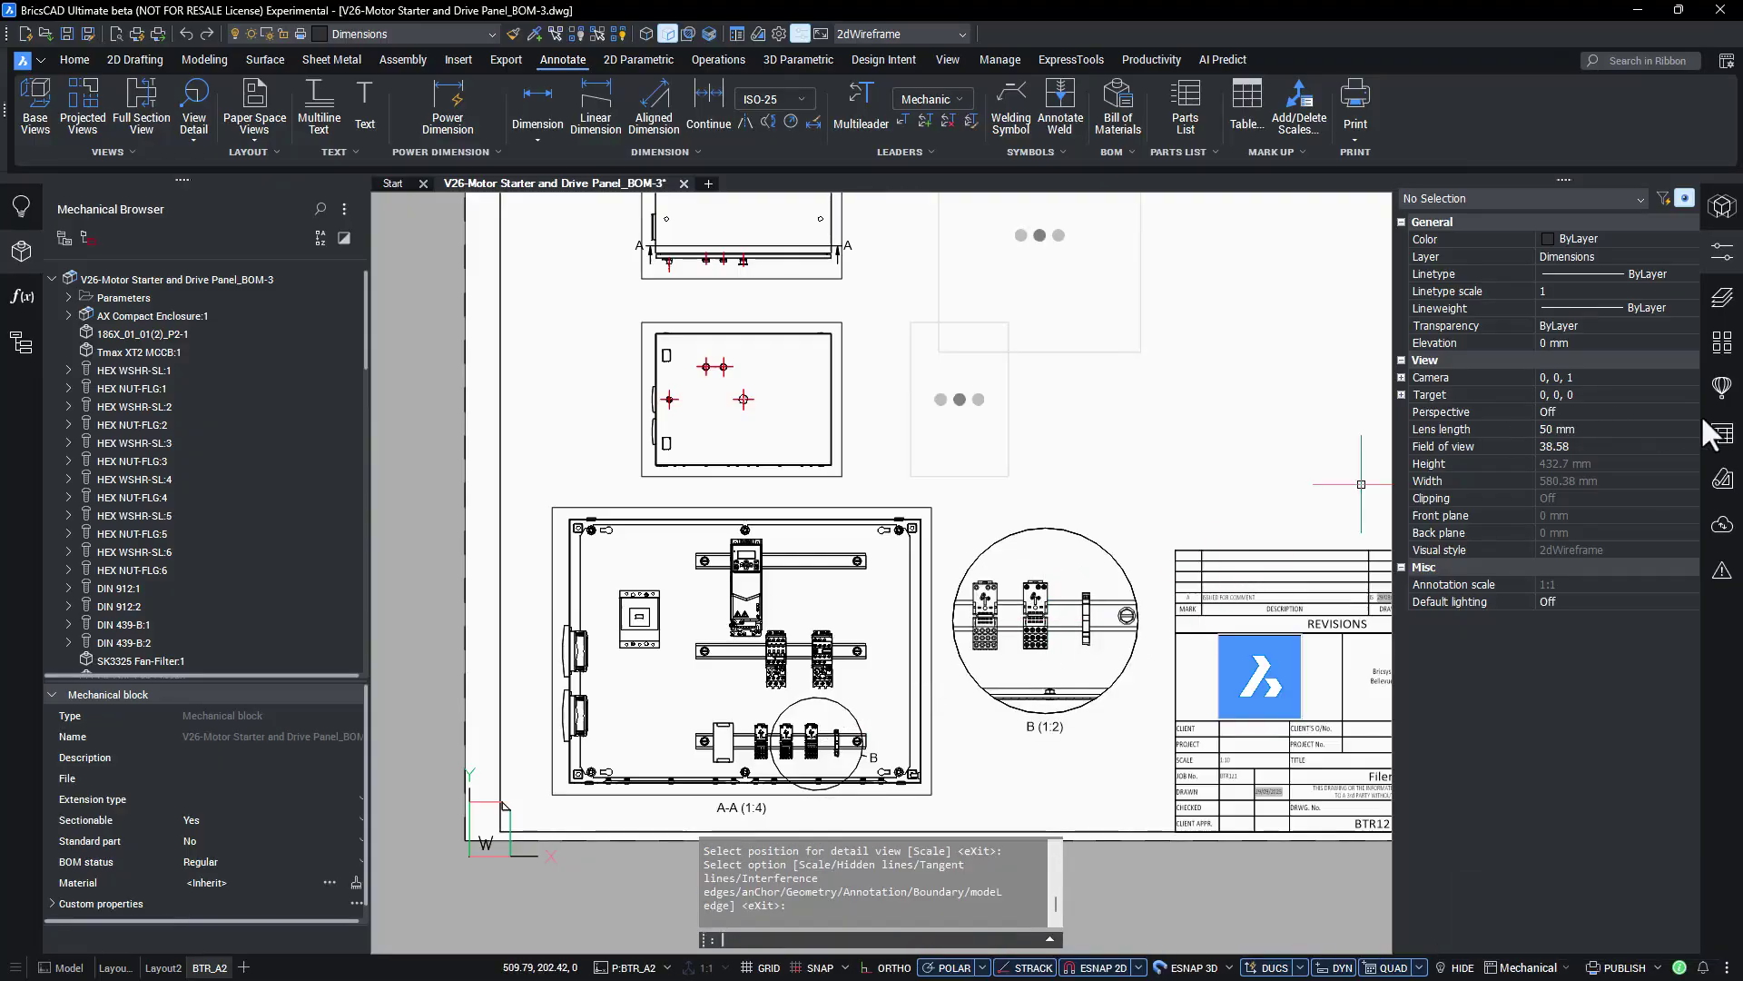
pyautogui.click(1722, 433)
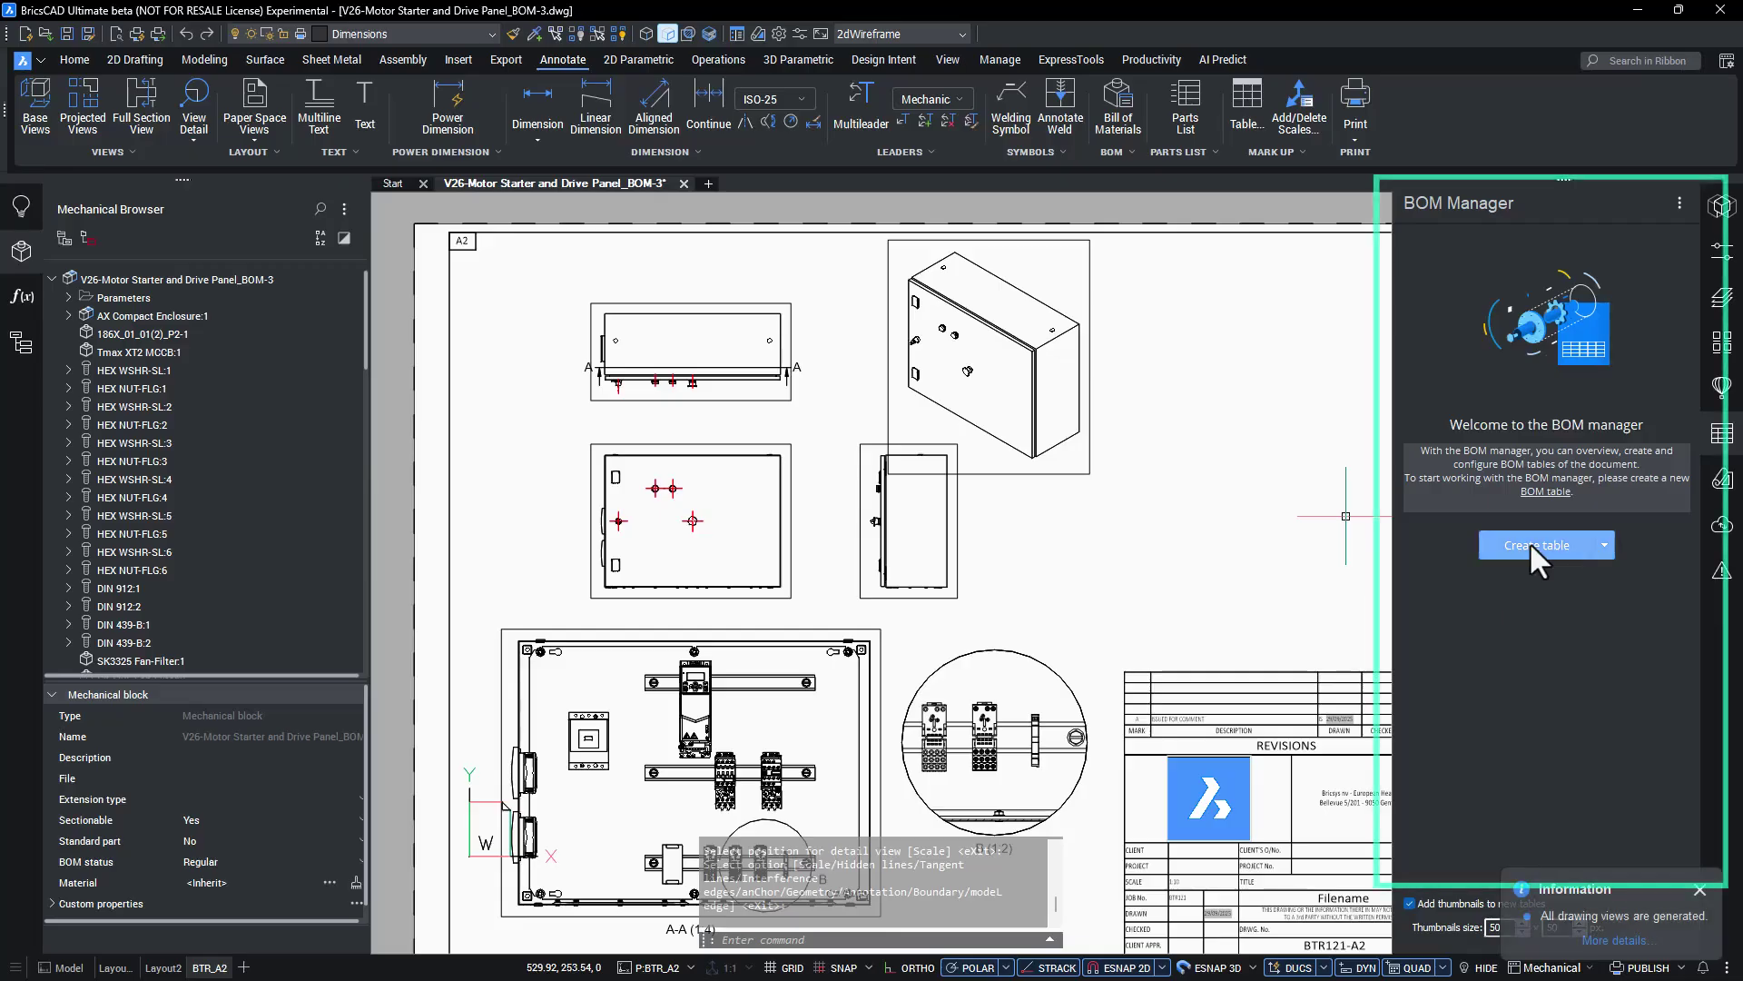
# Step: Create a top-level BOM table and place it at the sheet's upper right
pyautogui.click(1534, 545)
pyautogui.click(1540, 566)
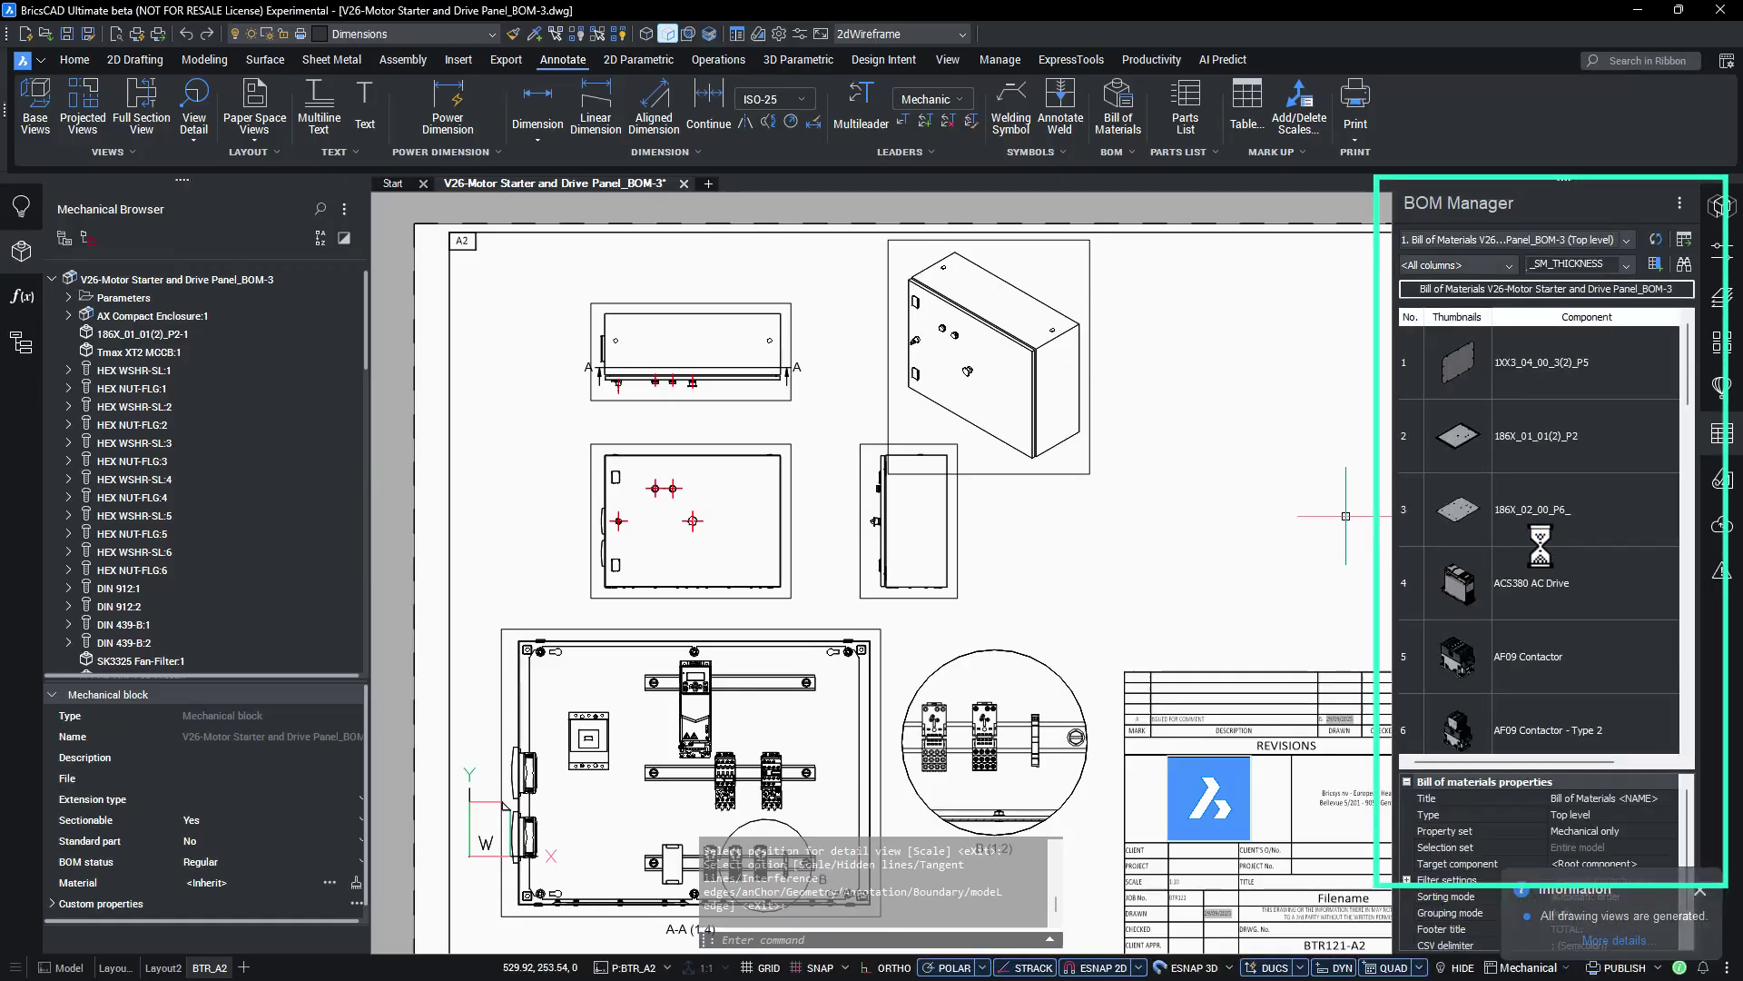
pyautogui.click(1680, 241)
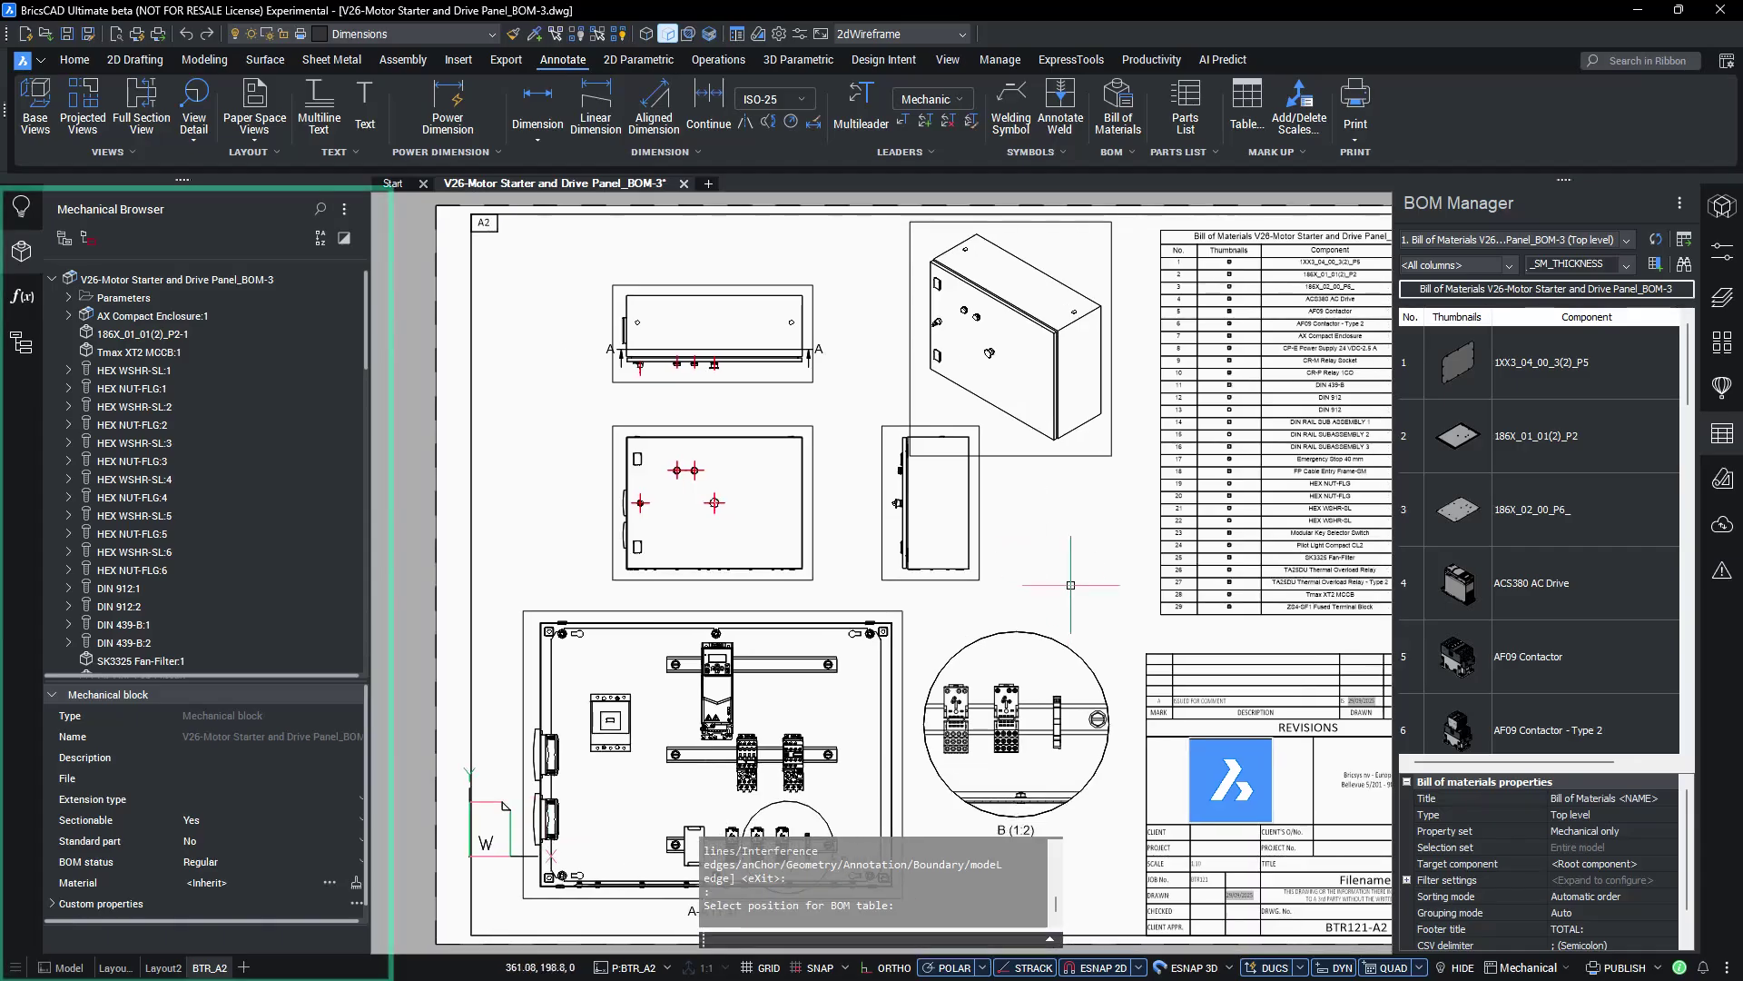
# Step: Delete Tmax XT2 MCCB:1 in the Model tab, then return to BTR_A2 and zoom extents
pyautogui.click(69, 968)
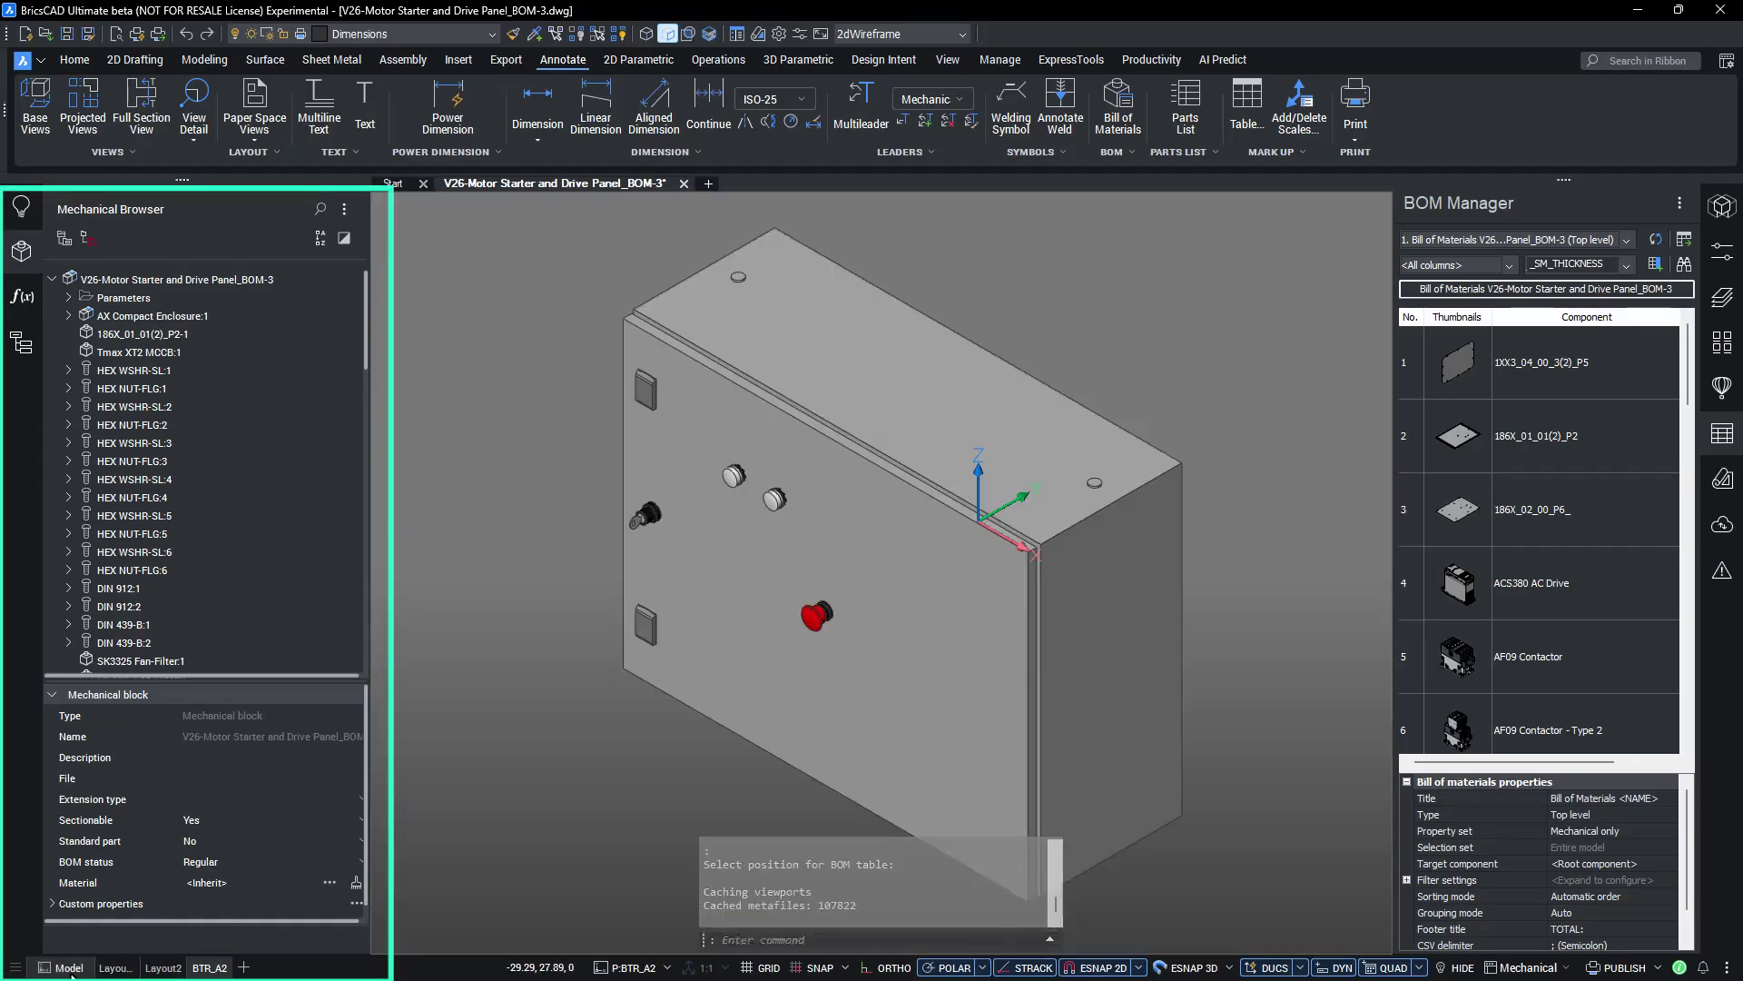
pyautogui.click(166, 353)
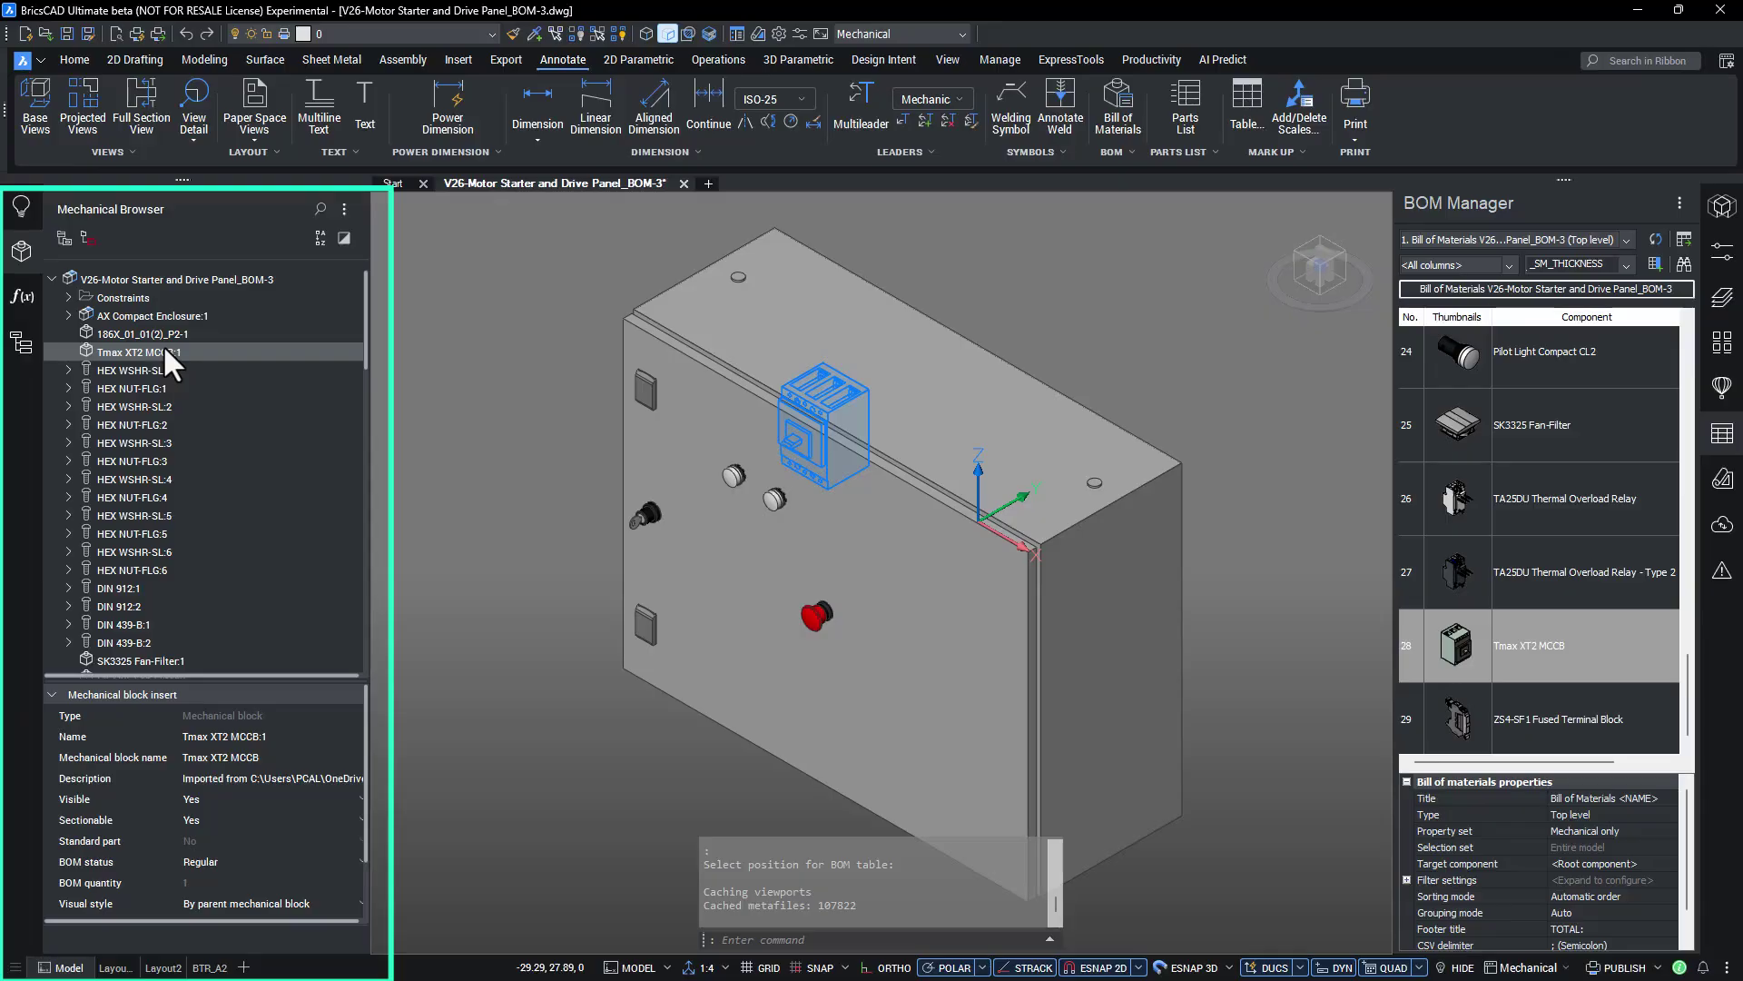
pyautogui.press('Delete')
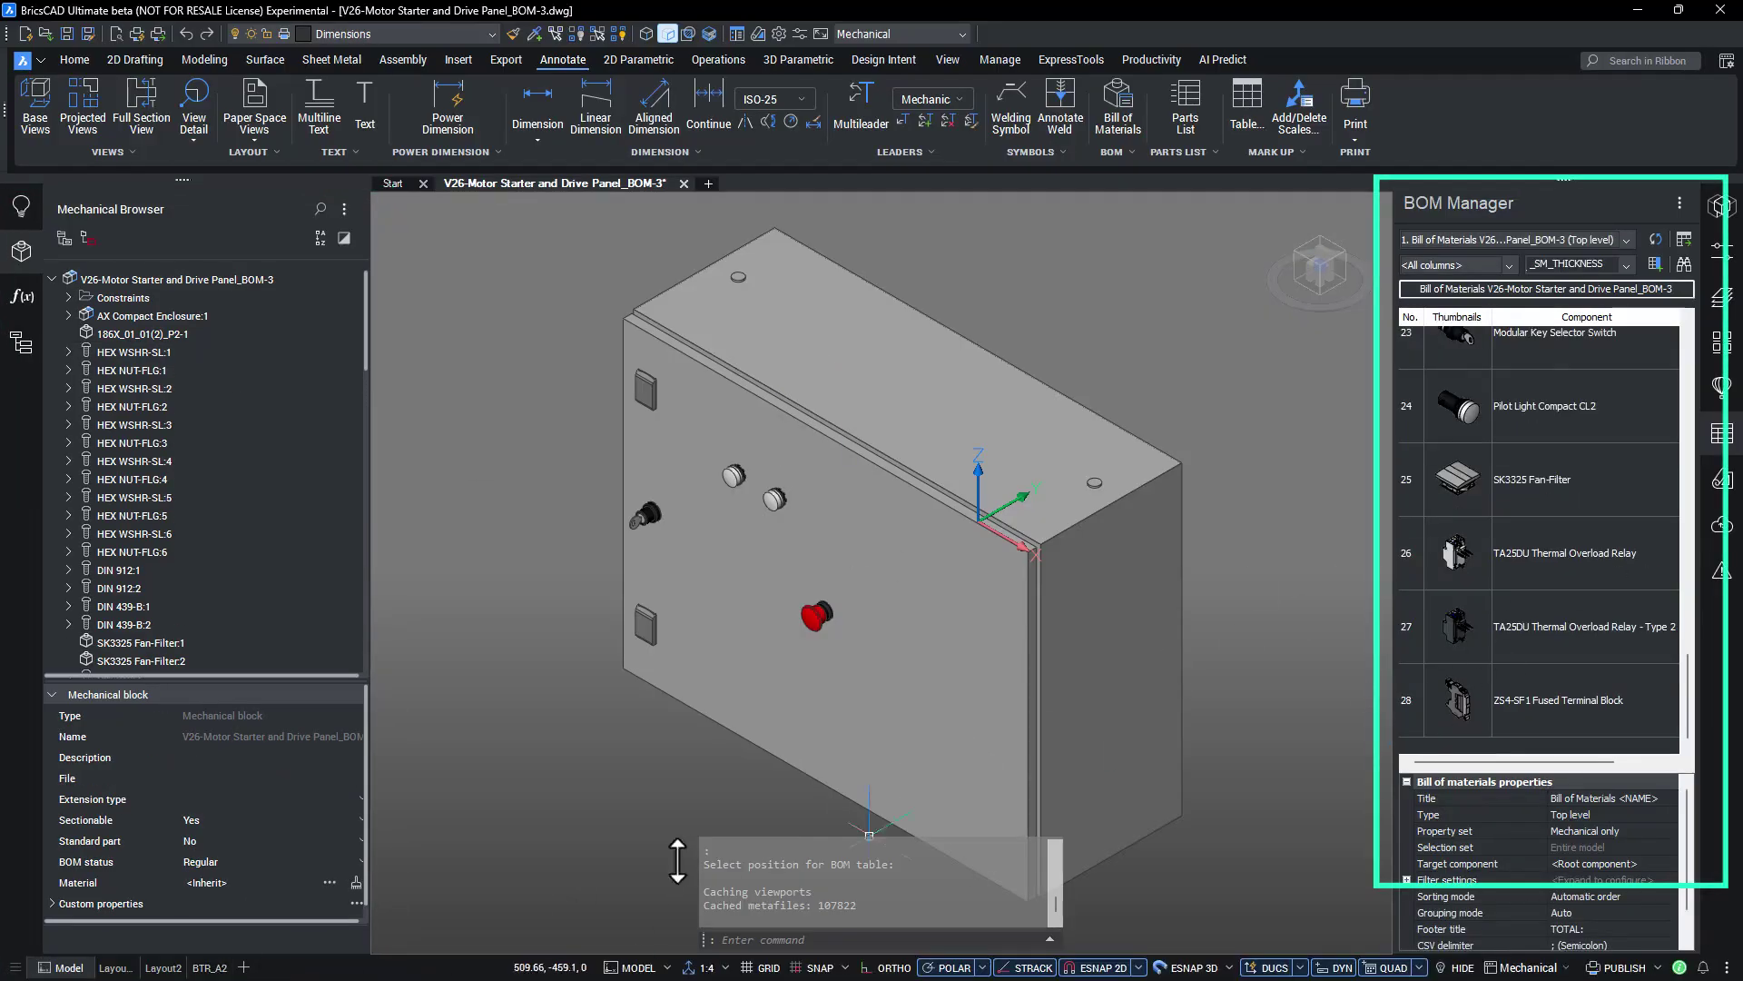
pyautogui.click(228, 966)
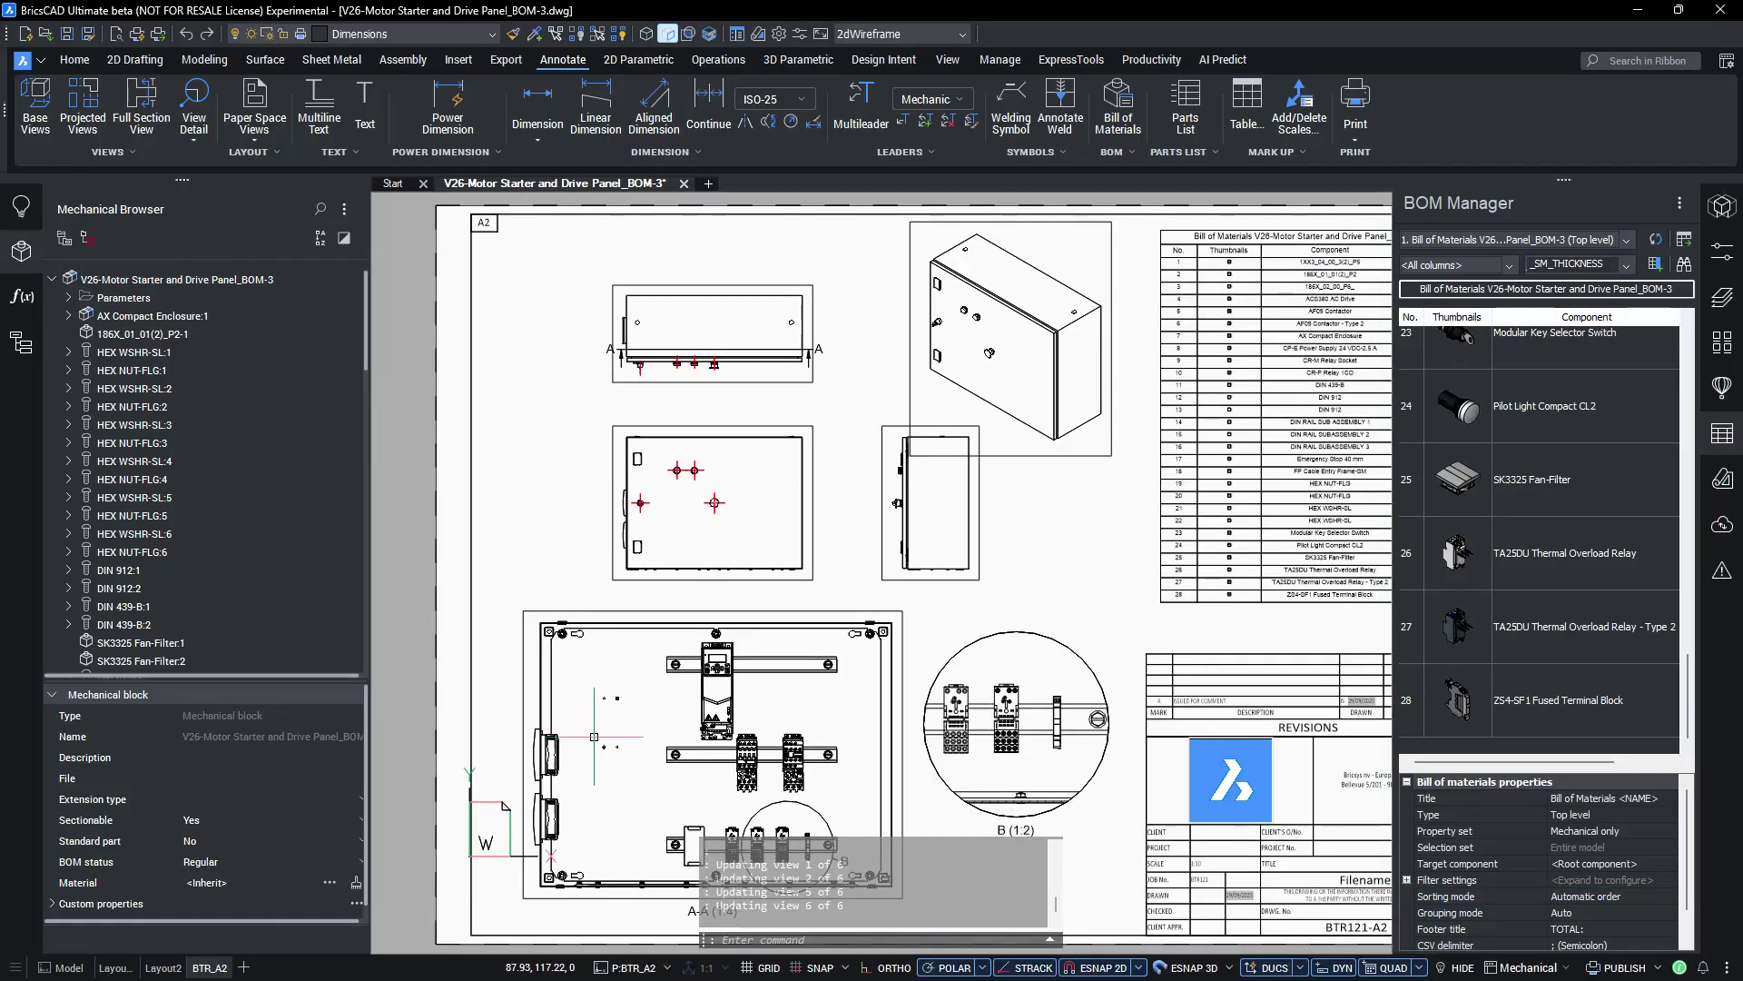
pyautogui.scroll(5, 594, 736)
pyautogui.scroll(-5, 881, 572)
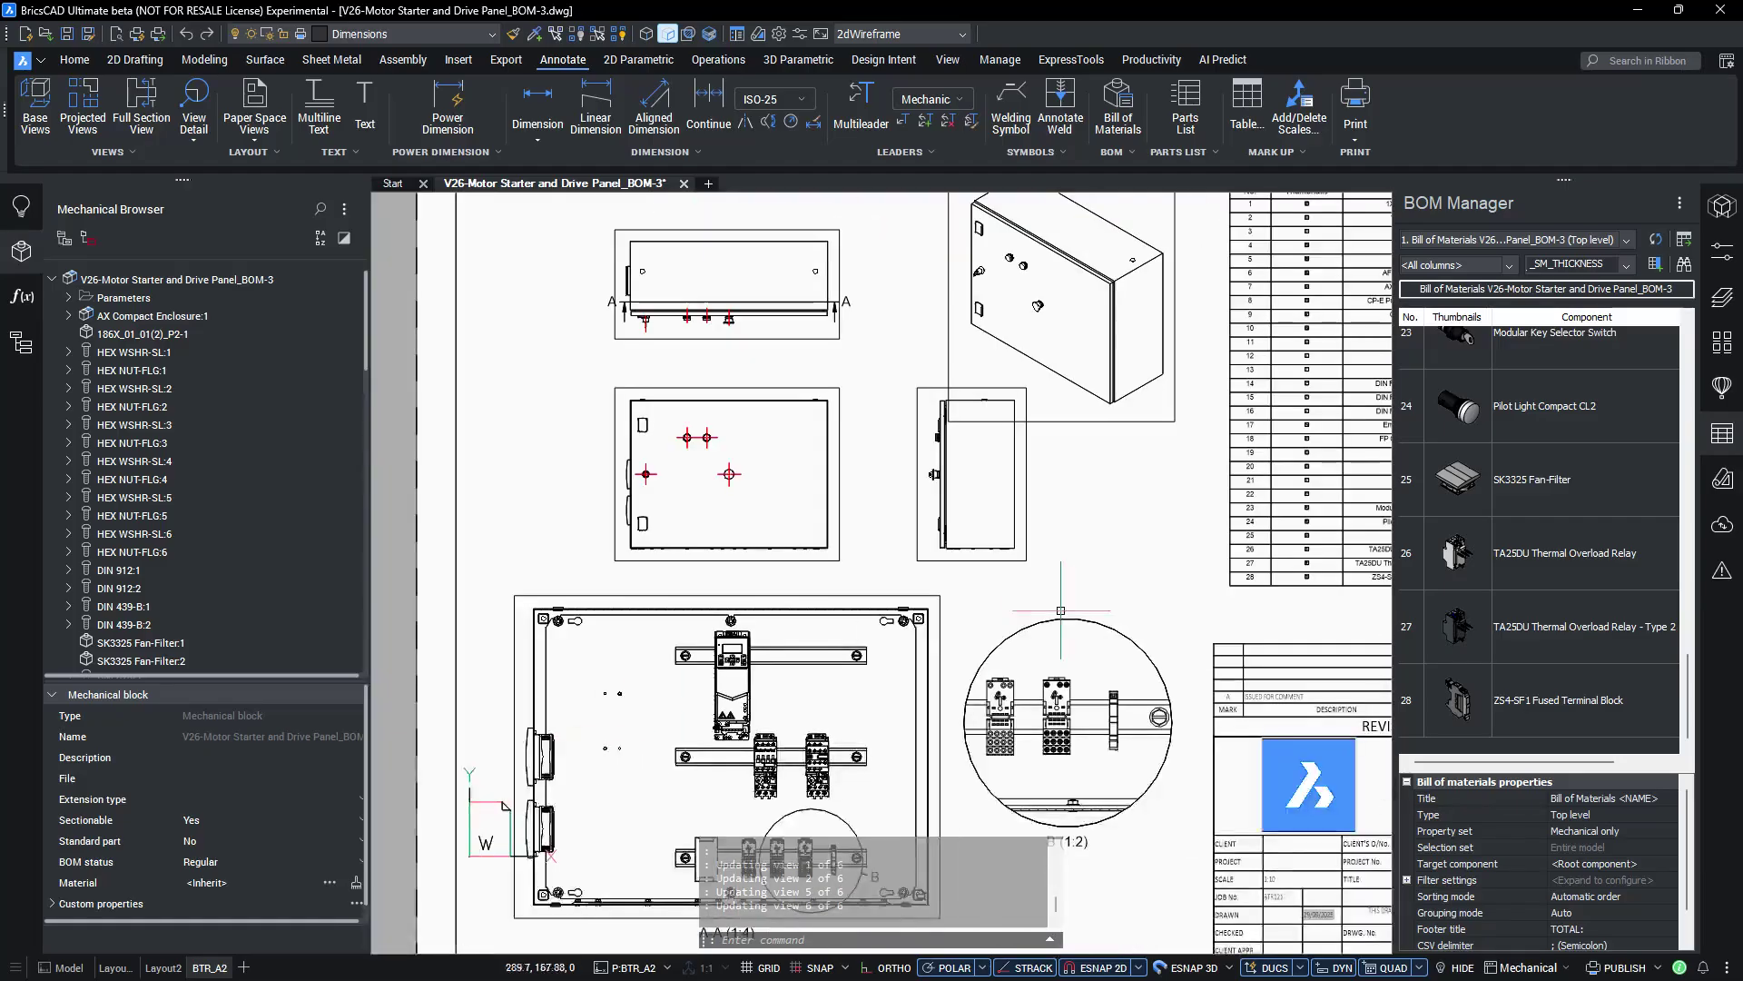
pyautogui.scroll(5, 977, 481)
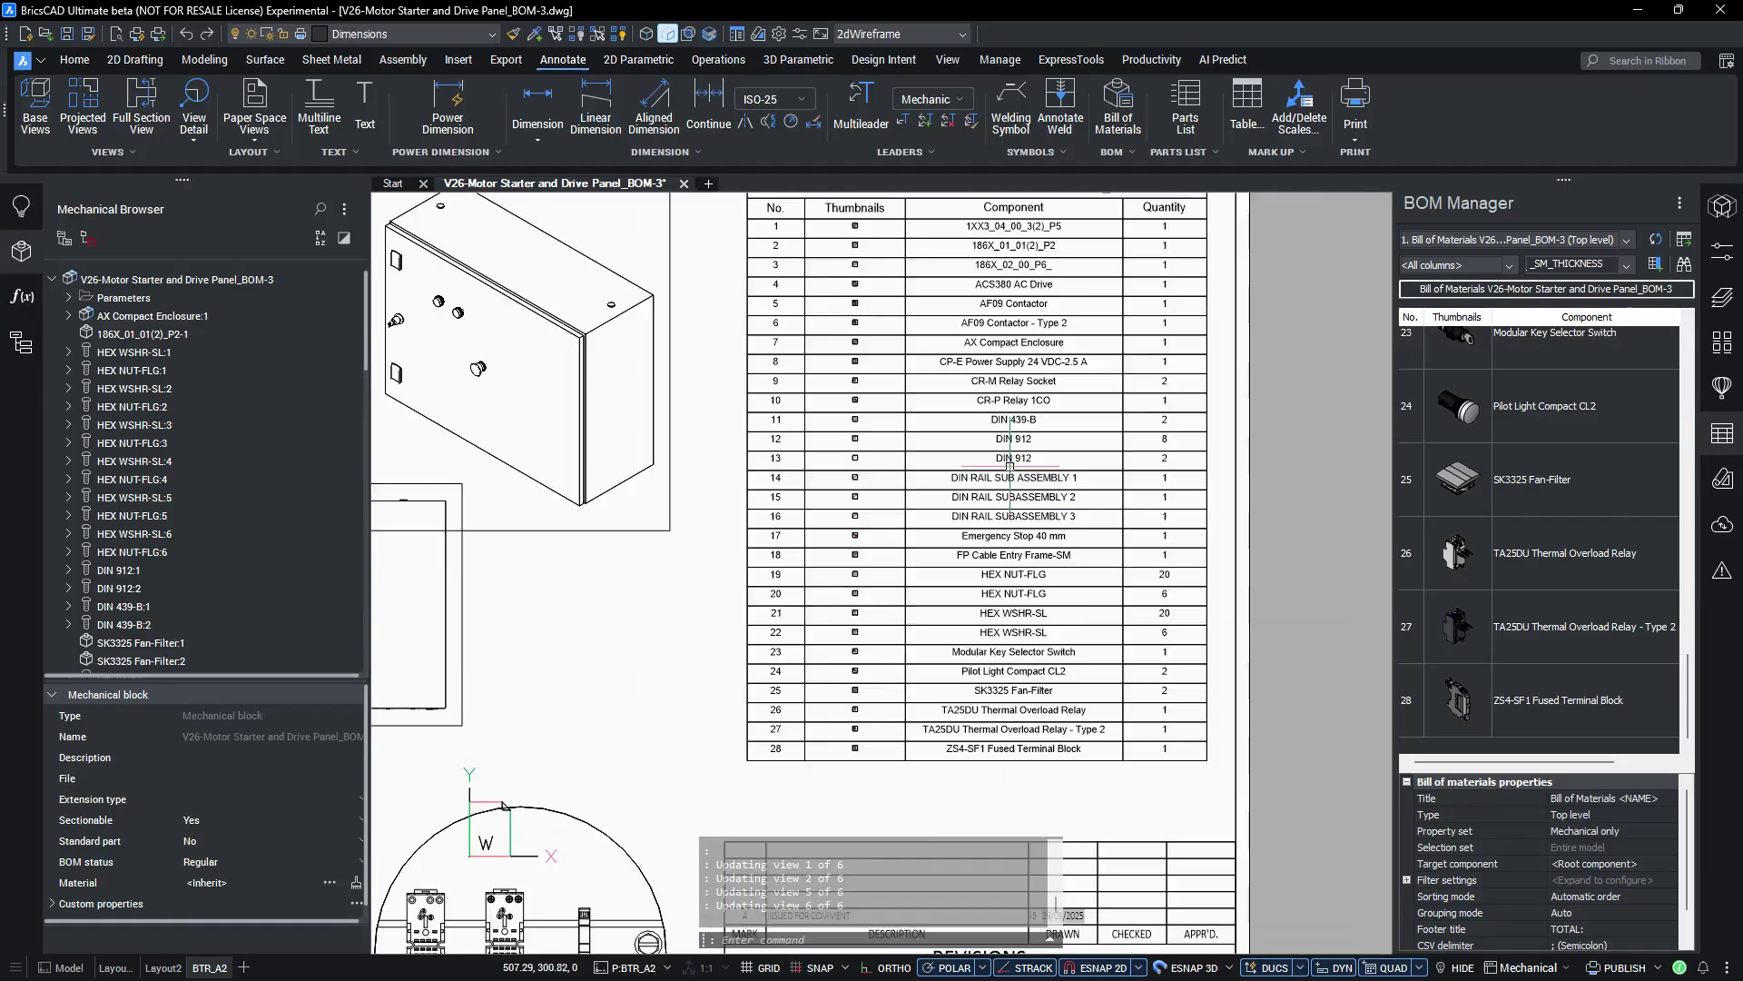
pyautogui.middleClick(694, 603)
pyautogui.middleClick(695, 604)
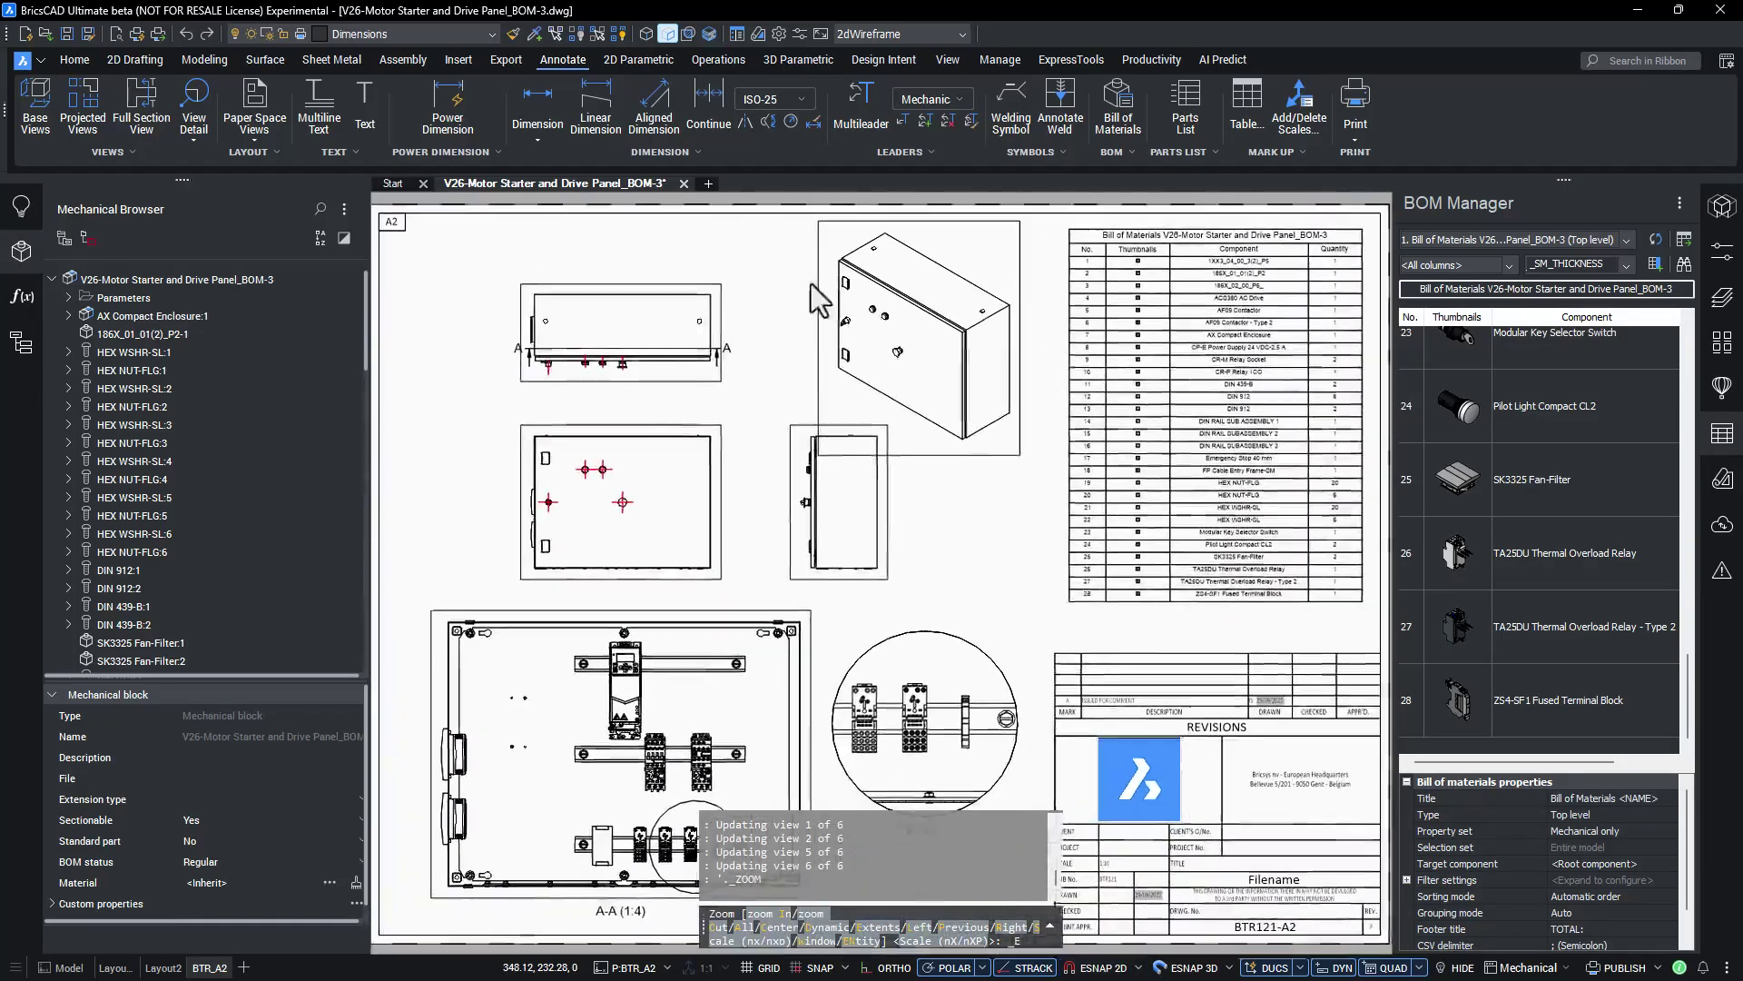
# Step: Balloon detail B's terminal block and relays as 28, 10 and 9, then start balloon 6 on section A-A
pyautogui.click(1113, 152)
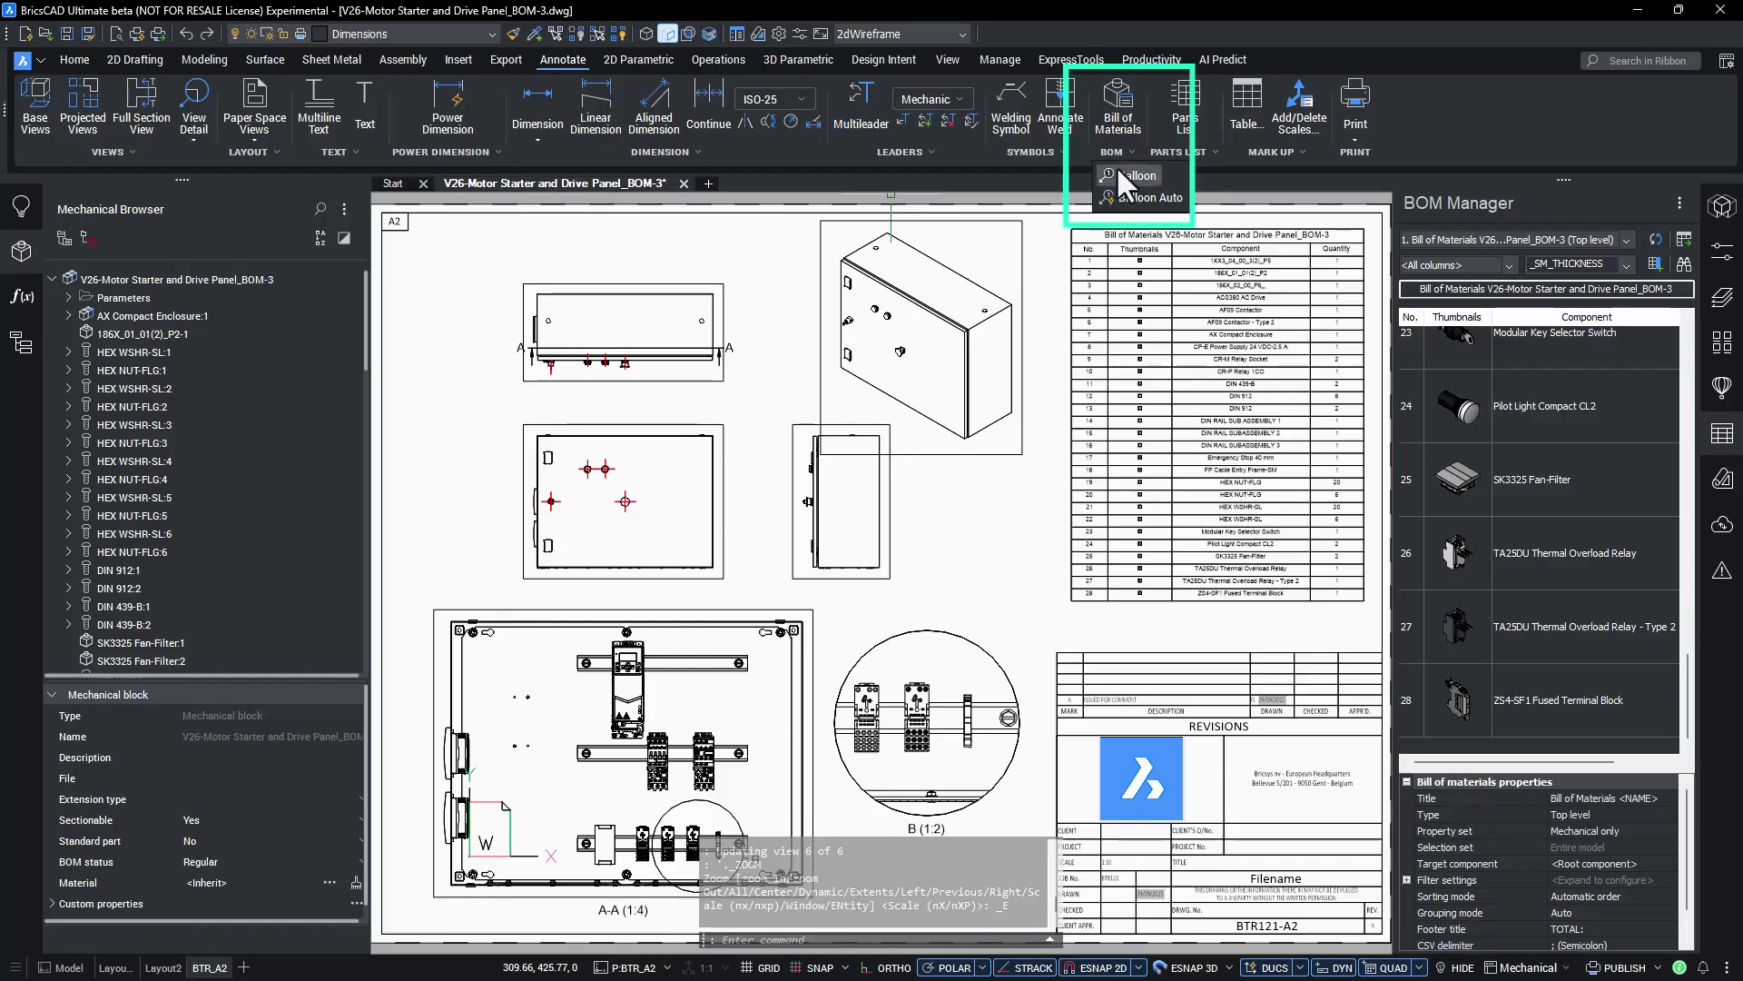
pyautogui.click(1123, 174)
pyautogui.scroll(5, 968, 704)
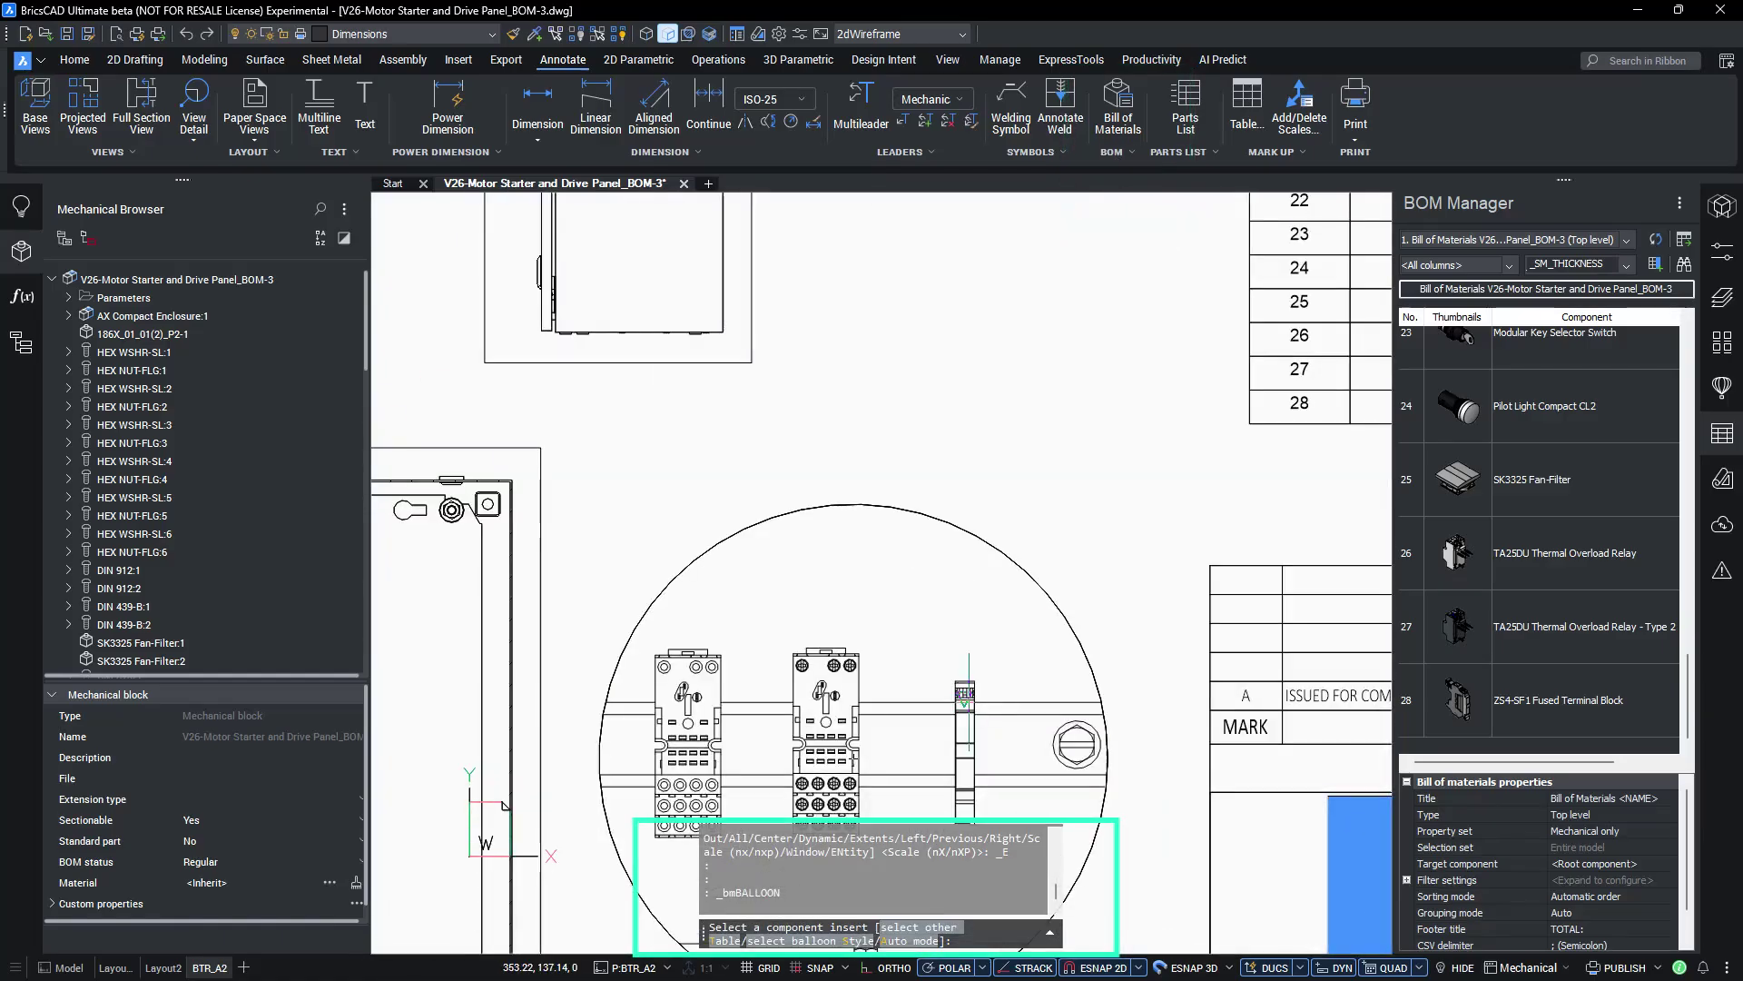
pyautogui.click(965, 694)
pyautogui.click(834, 696)
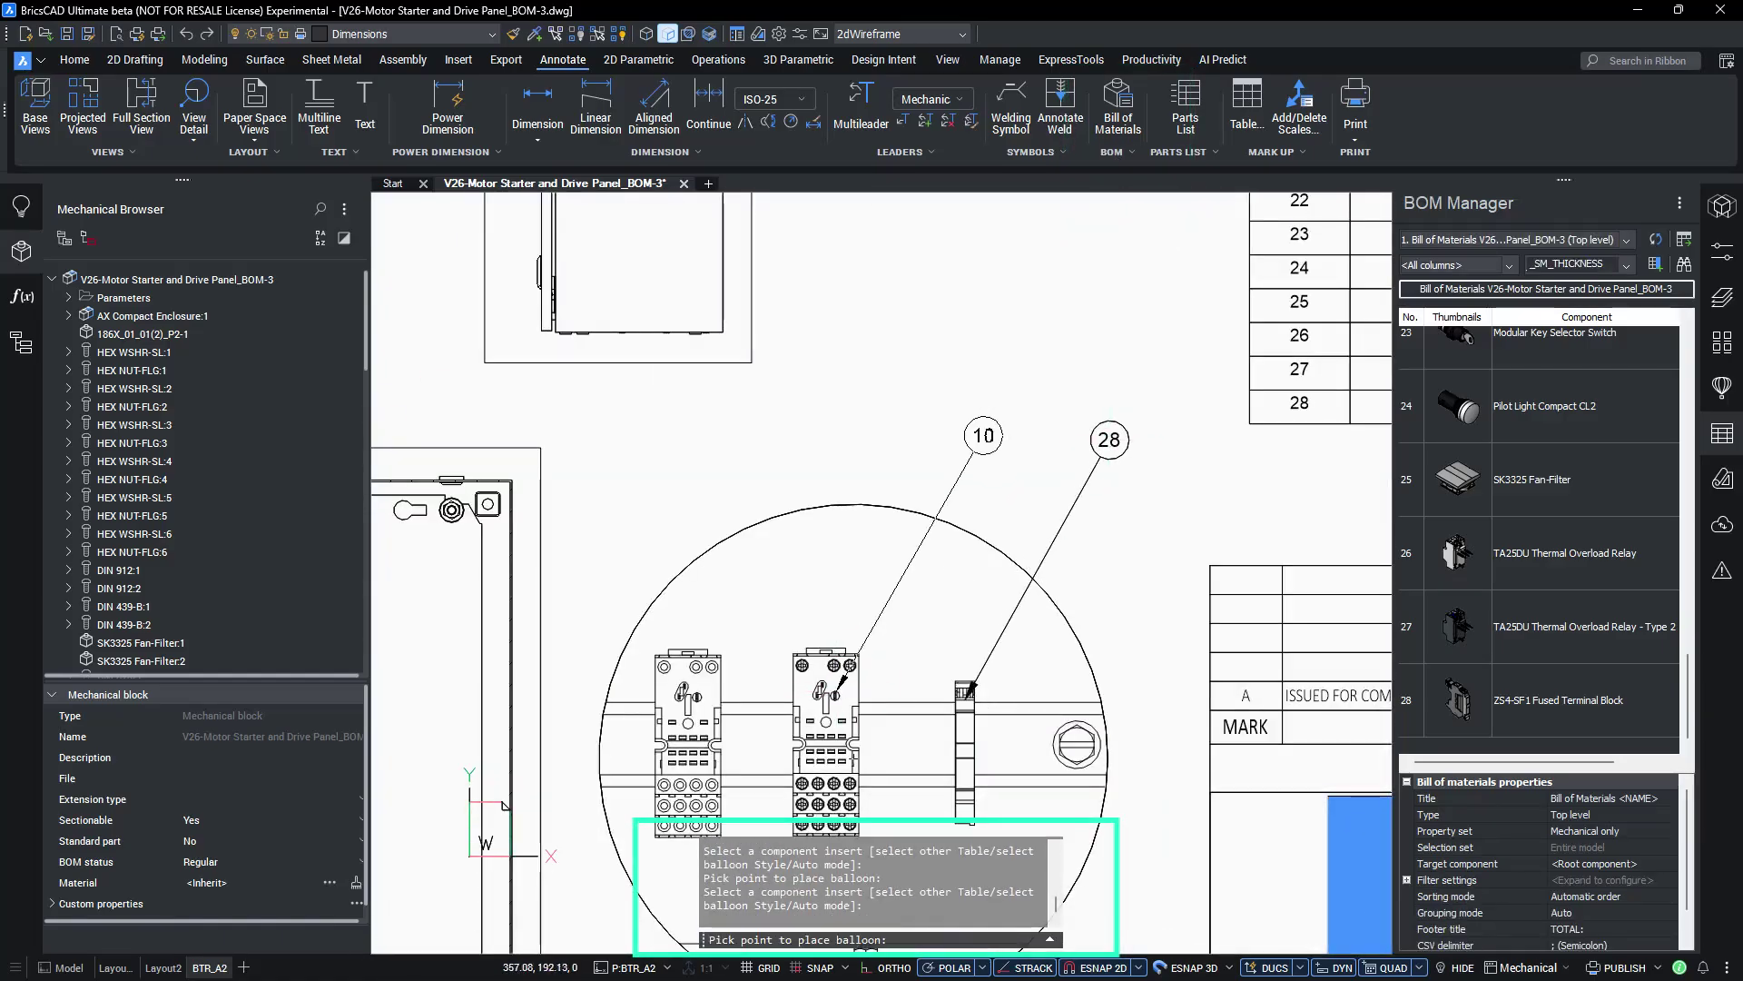
pyautogui.click(984, 437)
pyautogui.click(690, 694)
pyautogui.click(842, 433)
pyautogui.moveTo(721, 609); pyautogui.dragTo(1003, 525, button='middle')
pyautogui.scroll(-4, 1002, 525)
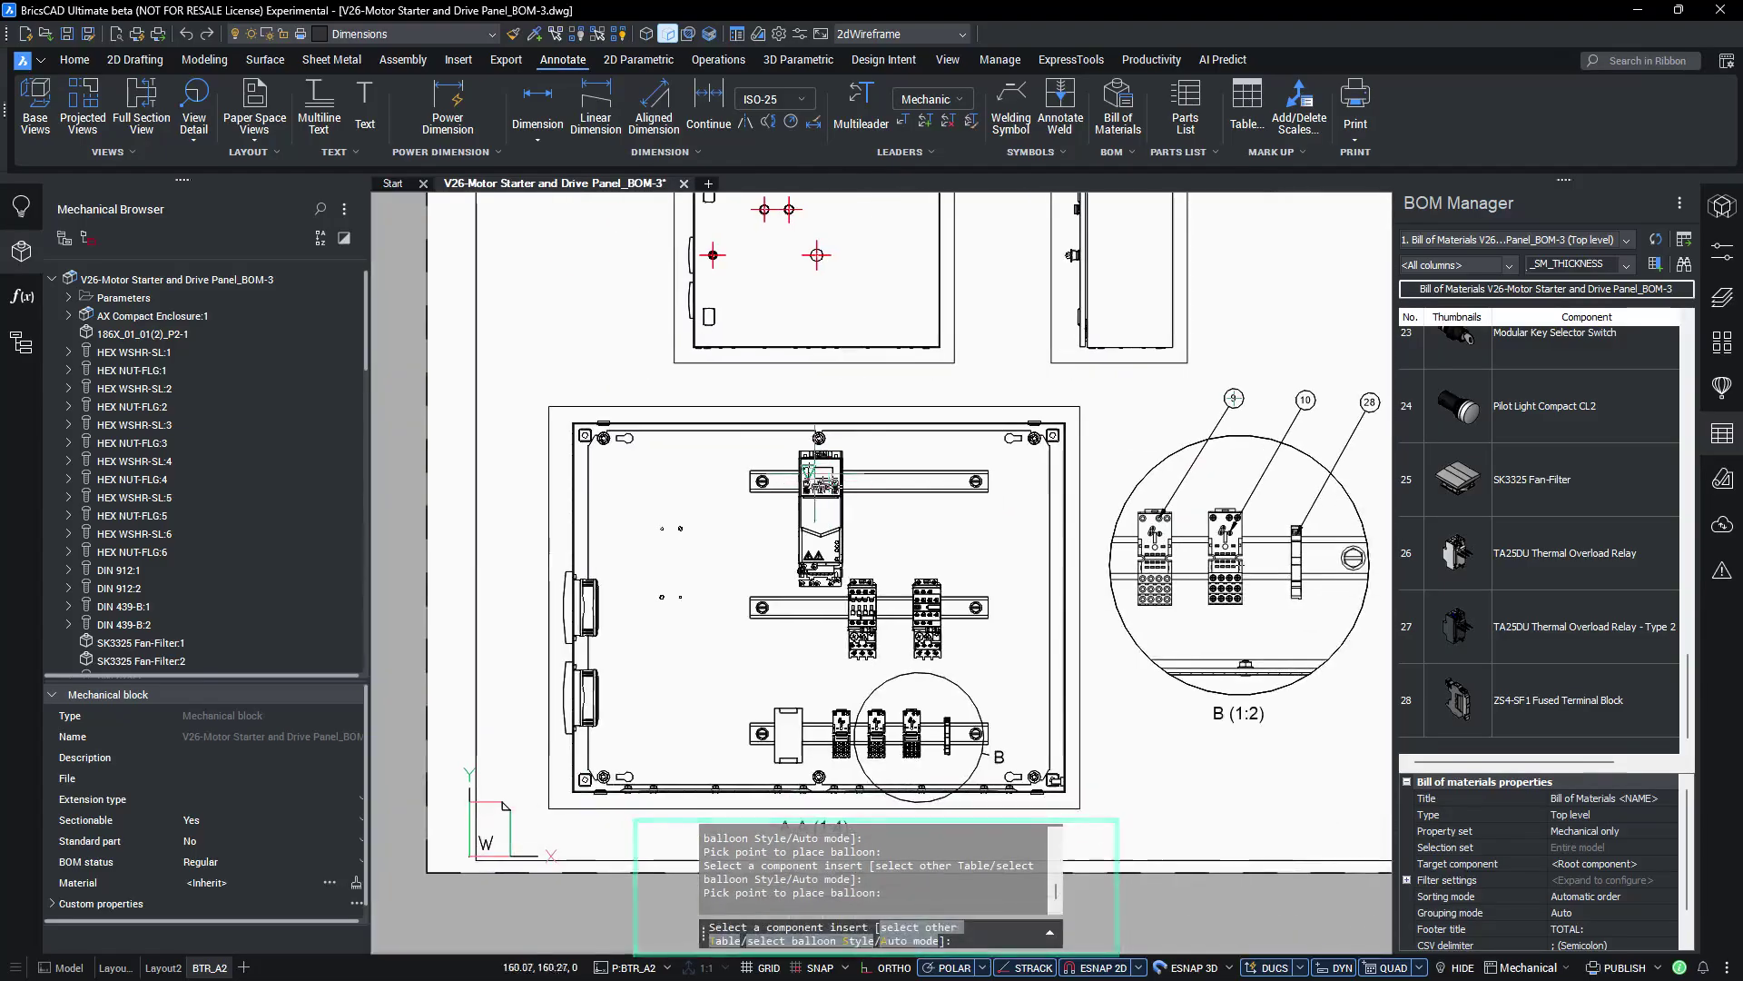
pyautogui.click(937, 593)
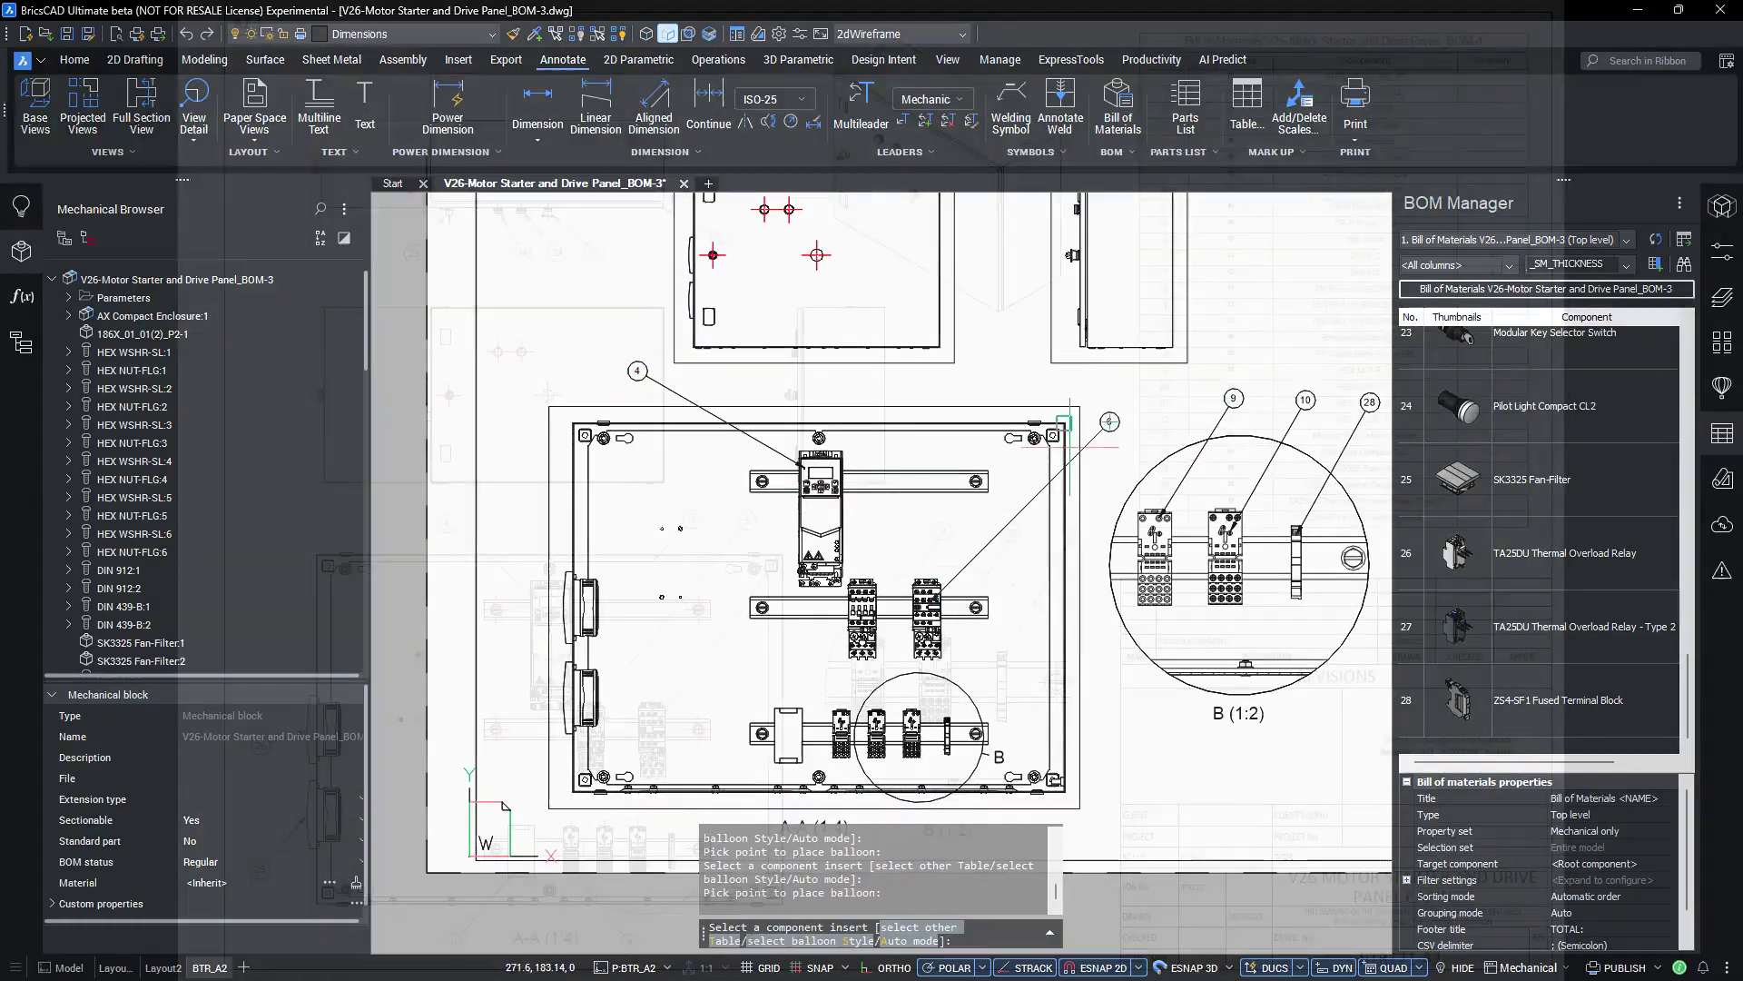